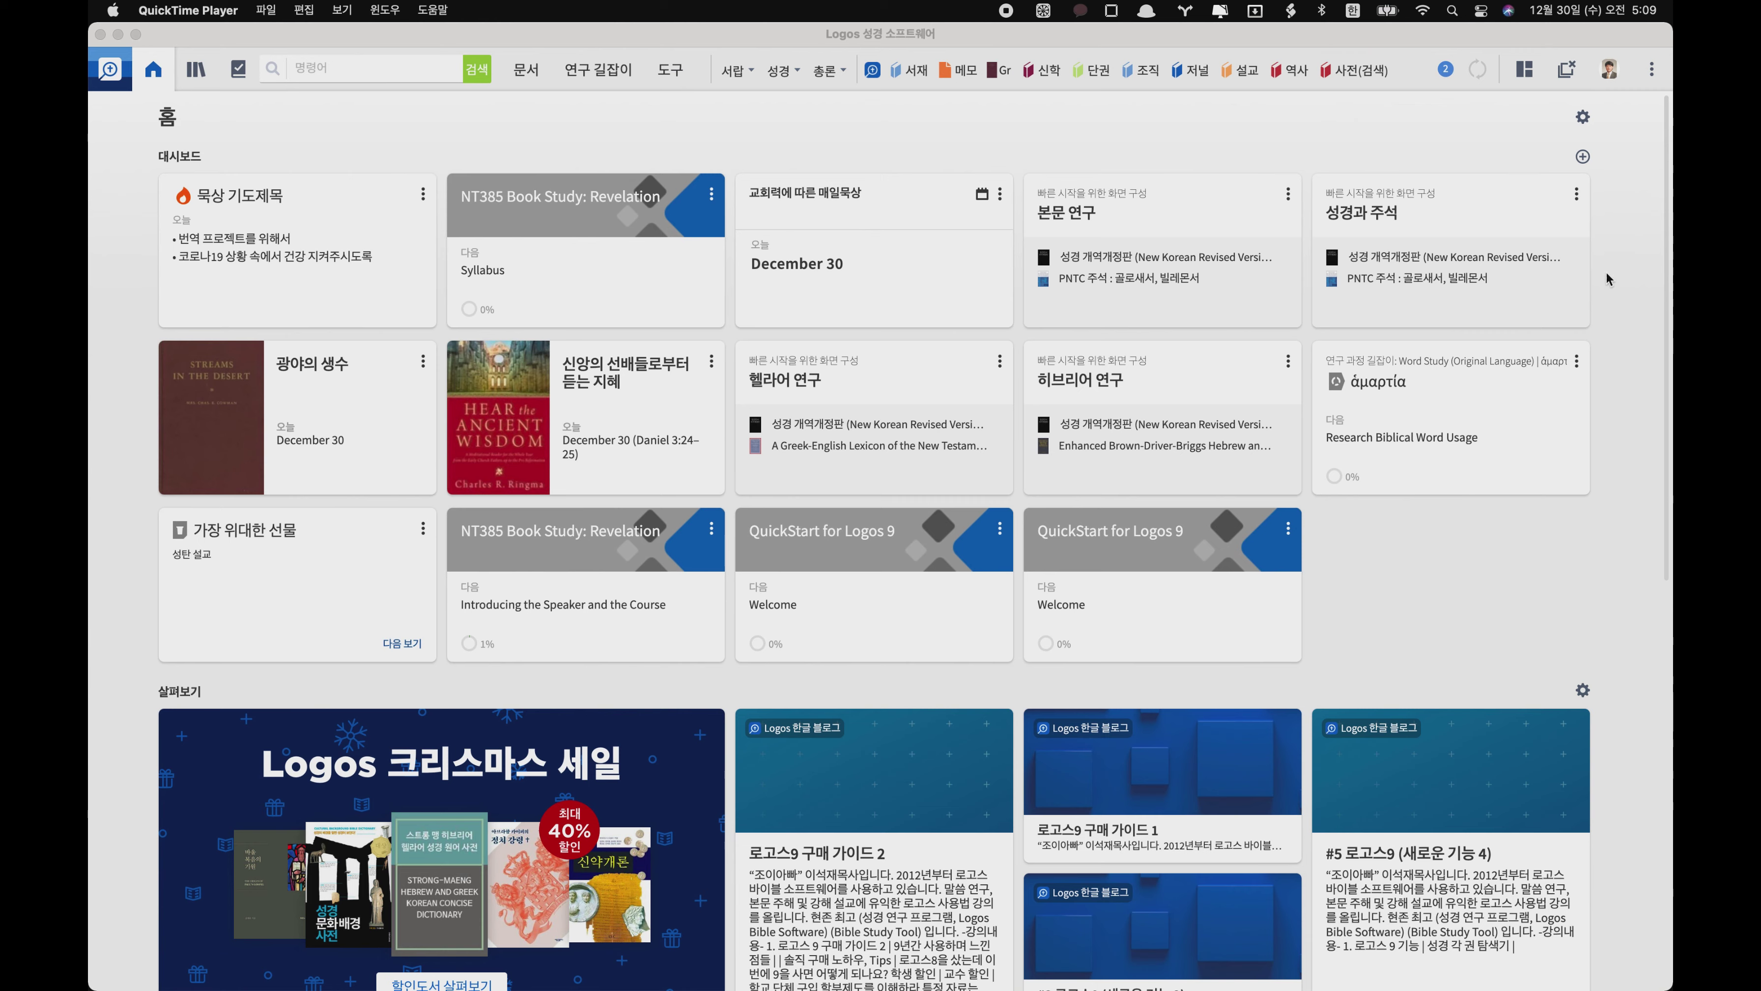
click(1584, 158)
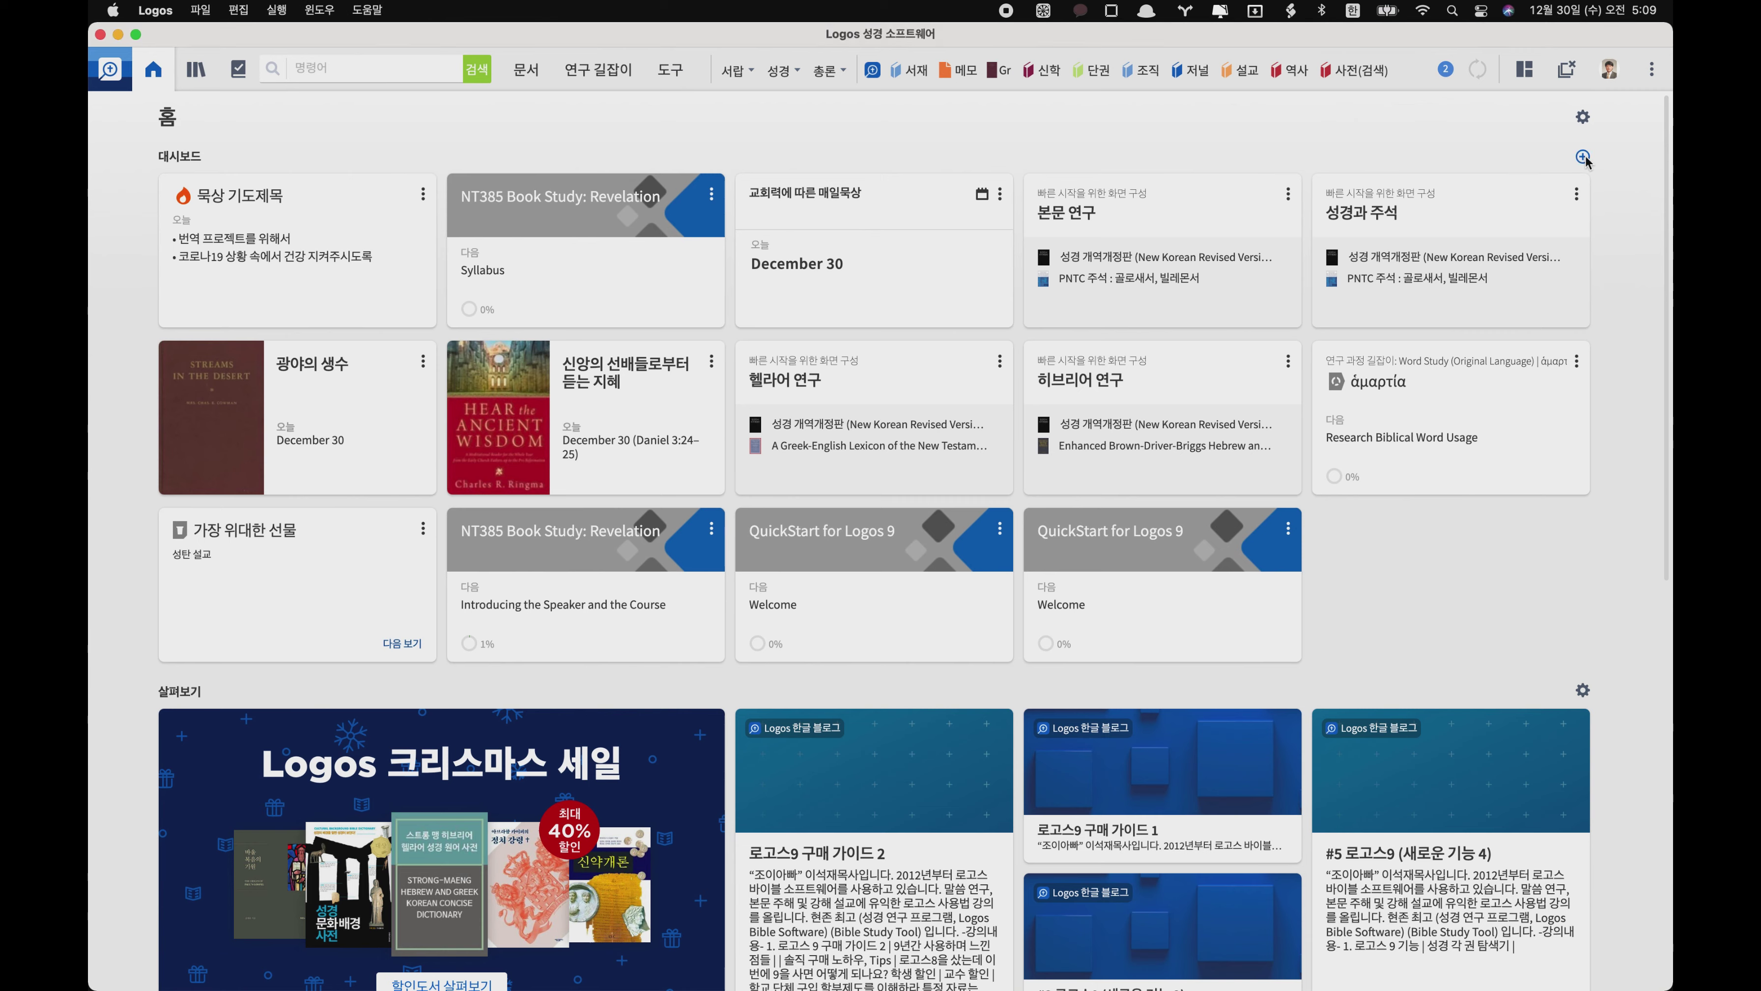
click(1584, 157)
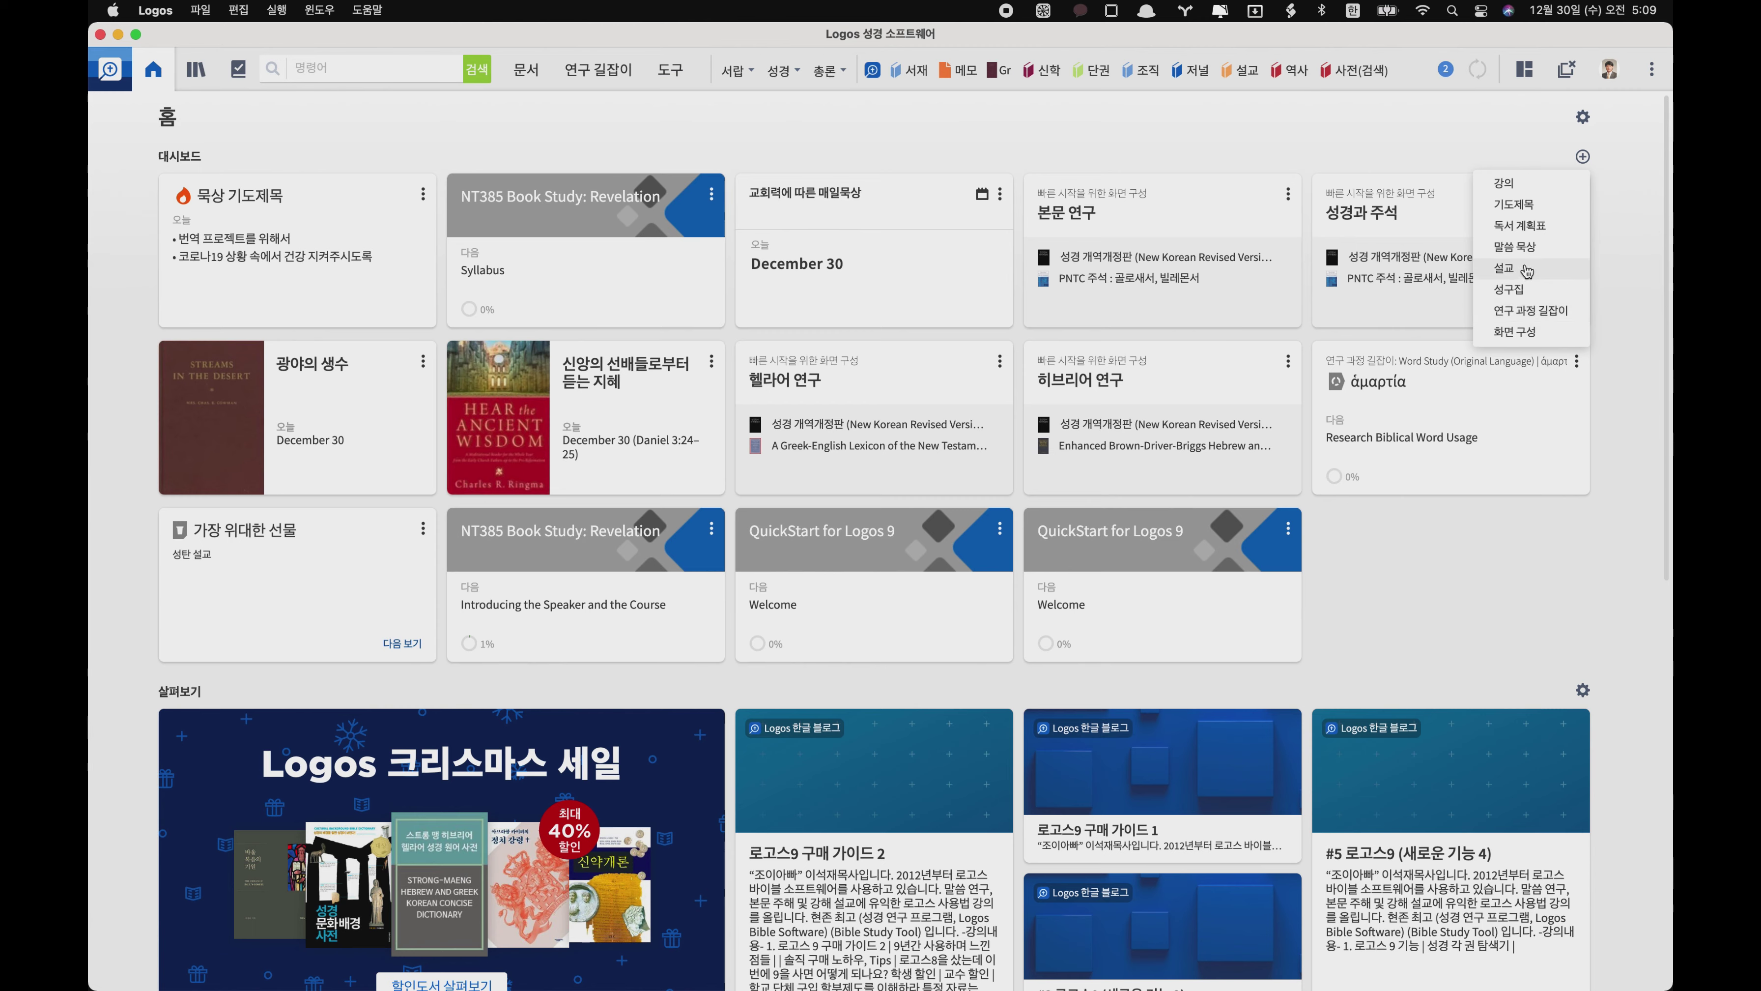
click(1504, 268)
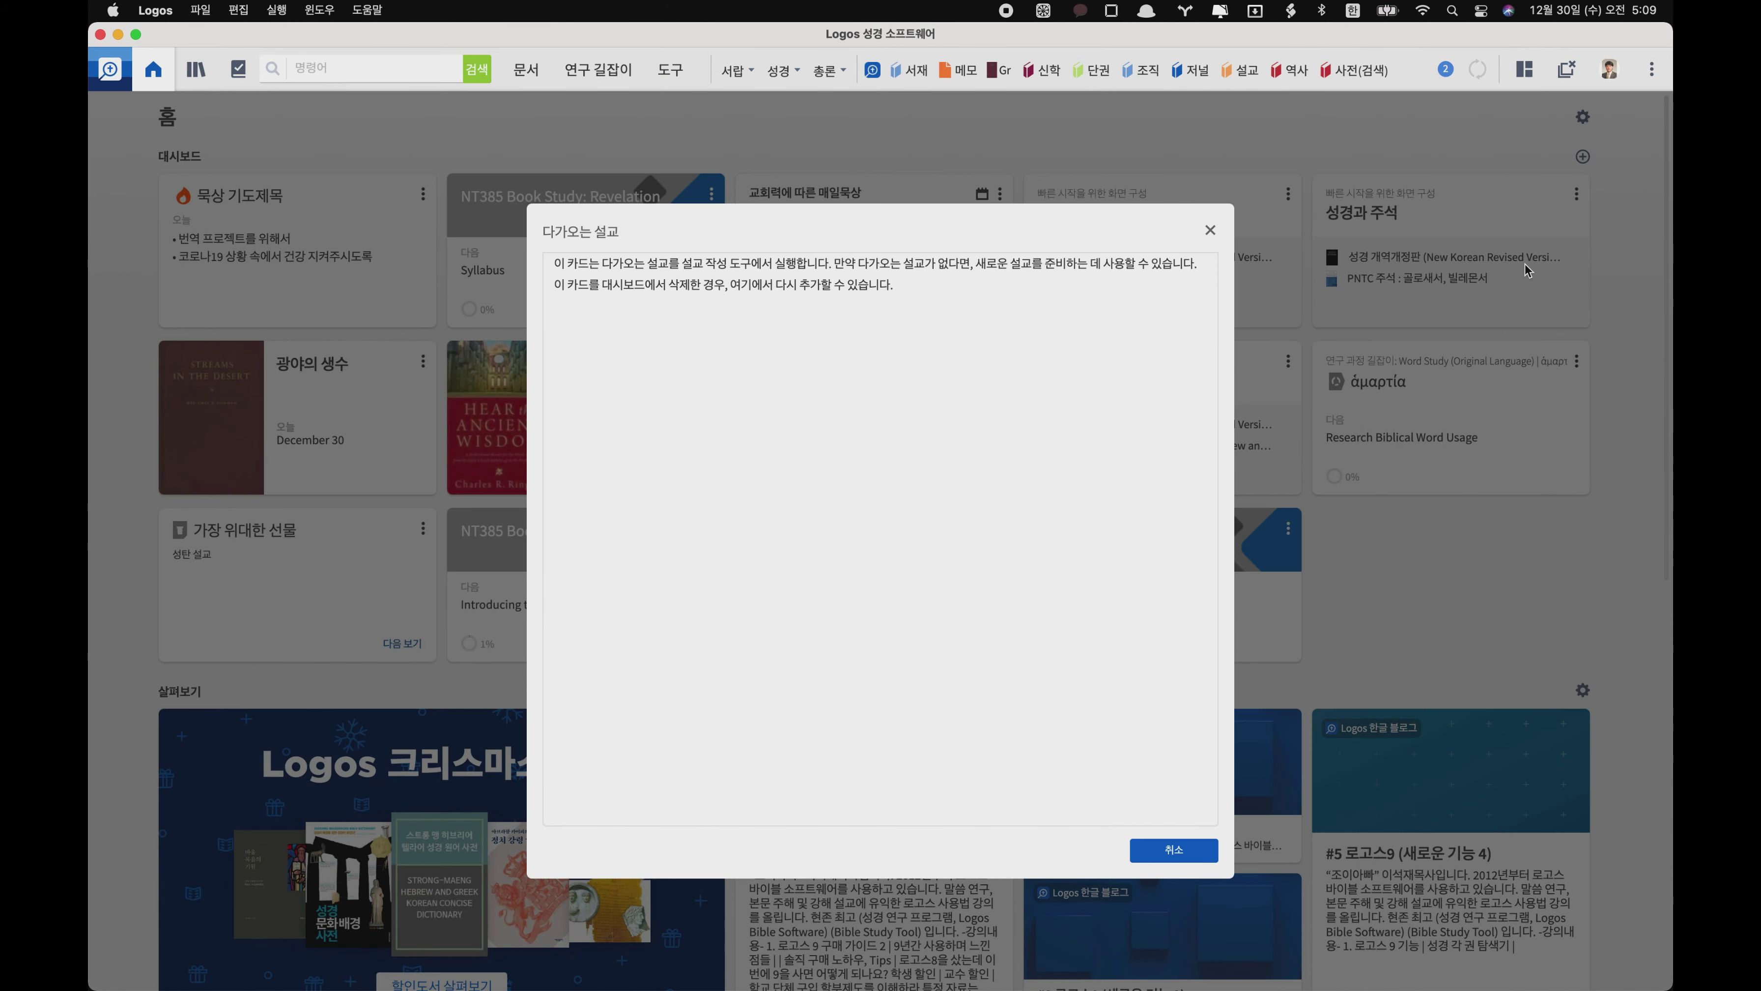
click(1167, 858)
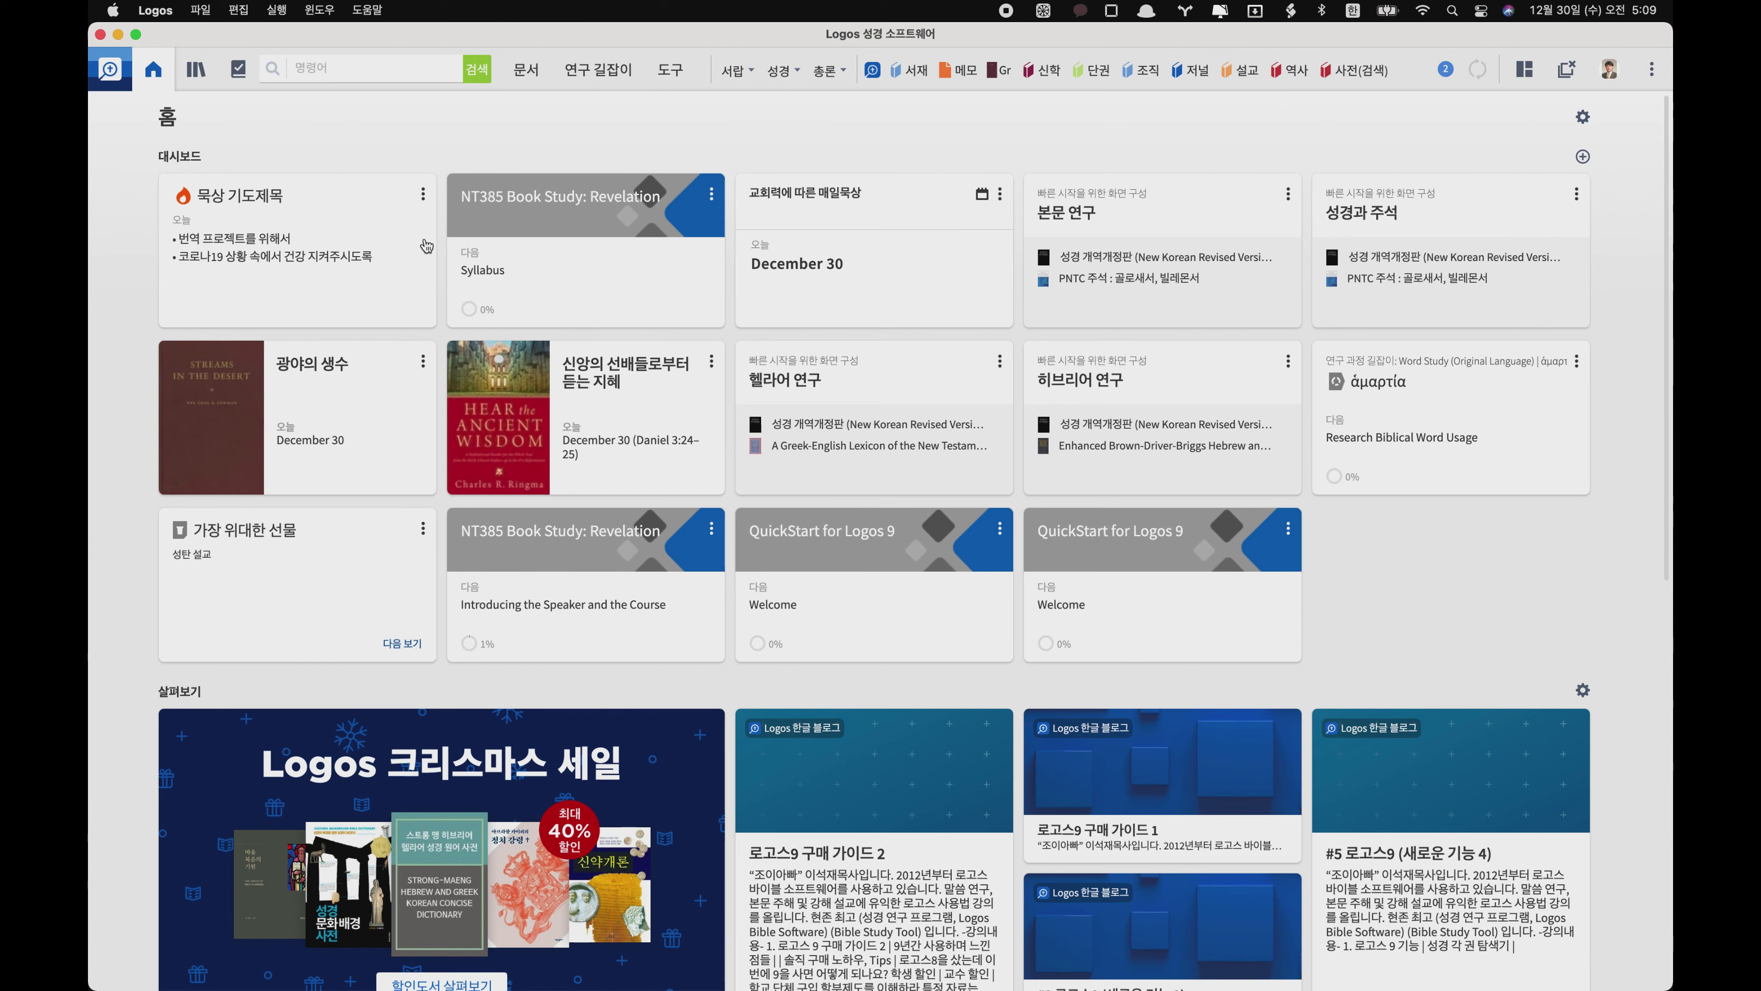
- Open the 묵상 기도제목 prayer list from its dashboard card
click(423, 199)
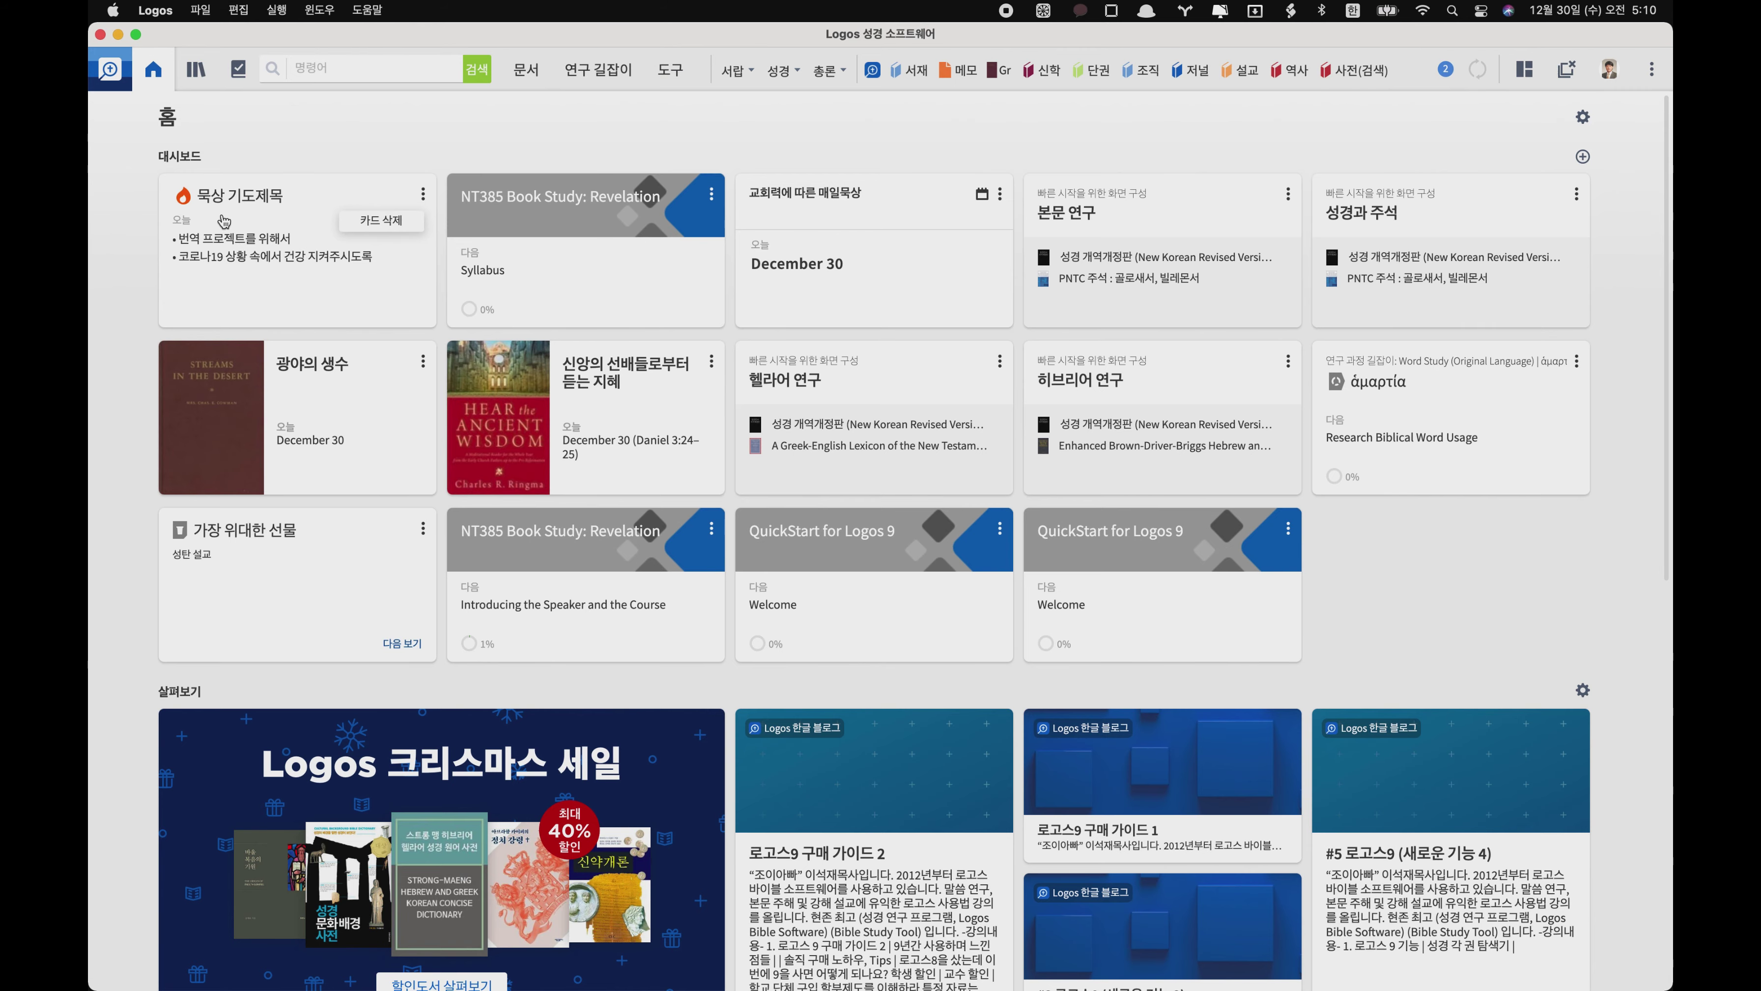
click(242, 248)
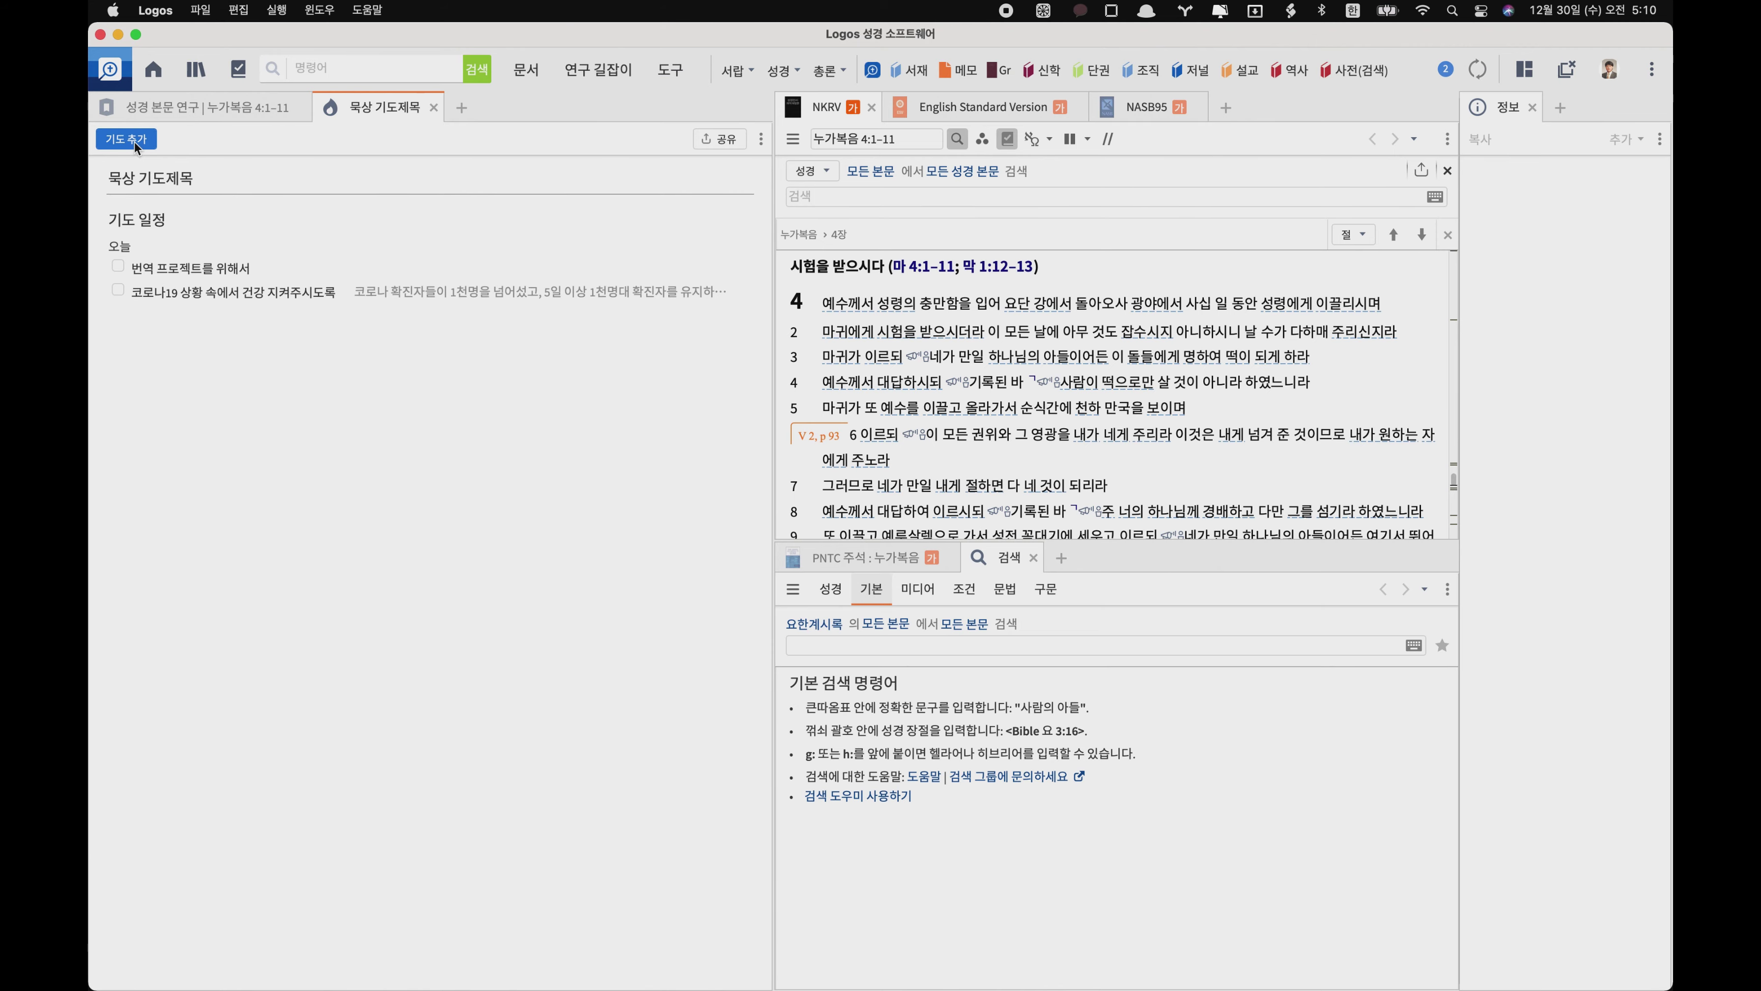
click(154, 69)
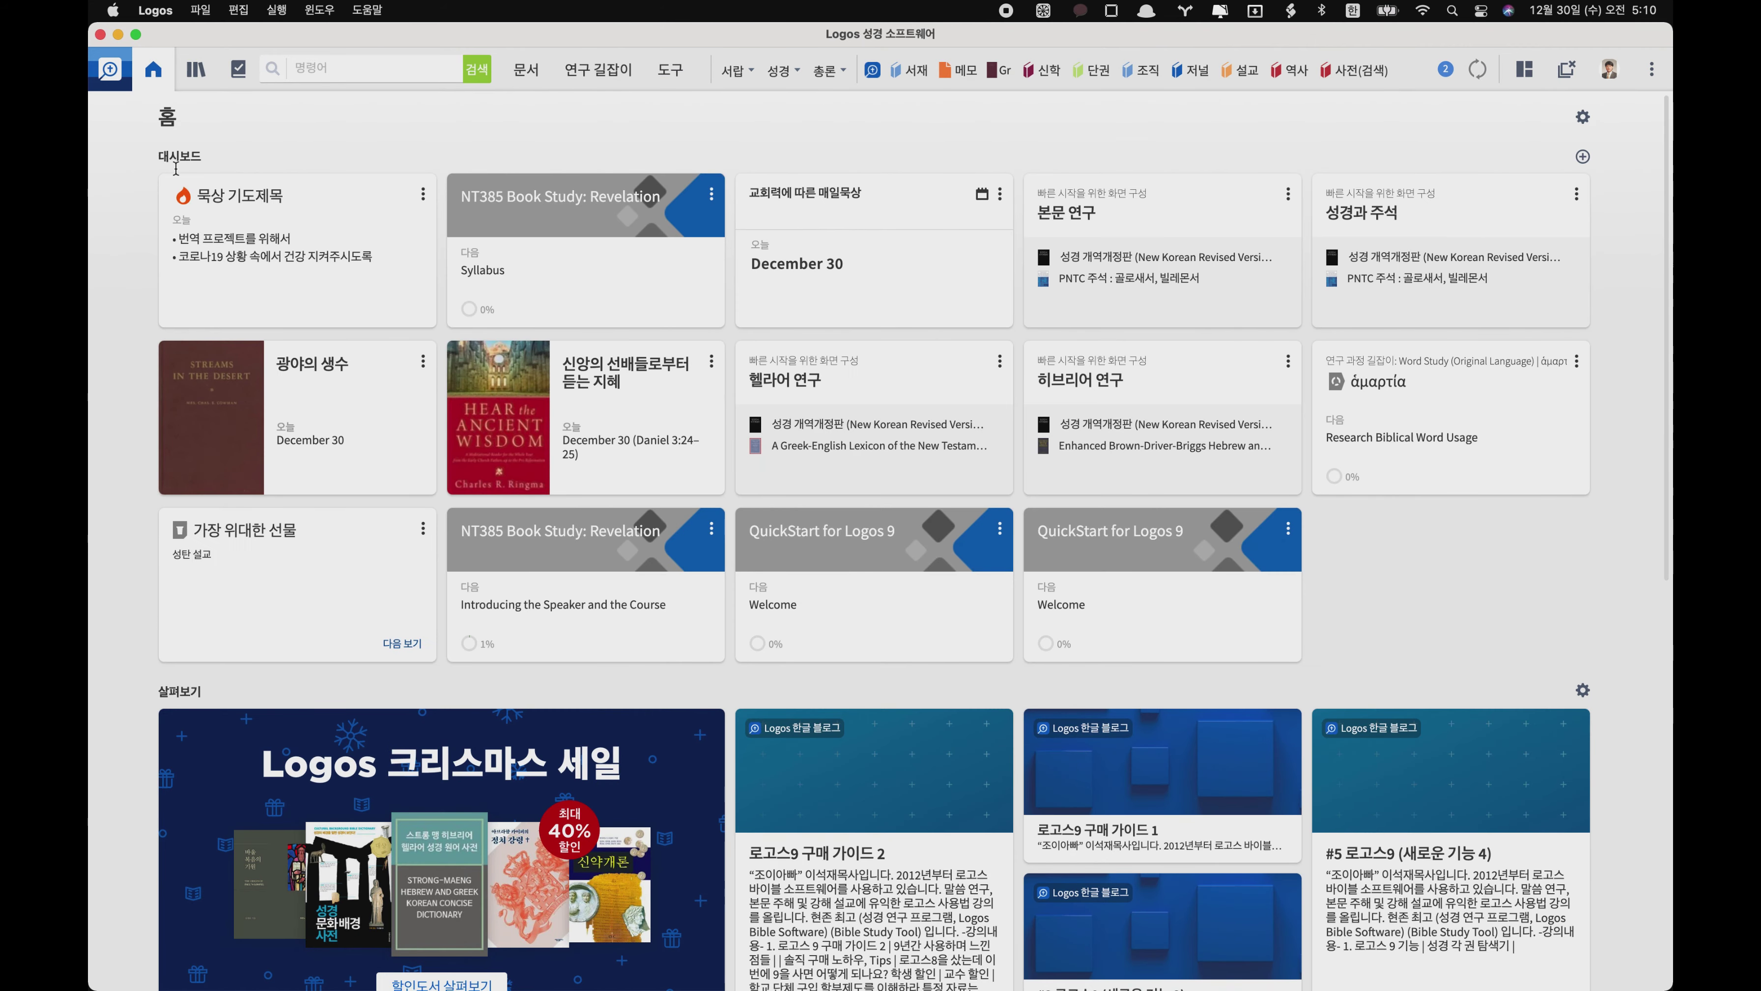
click(257, 235)
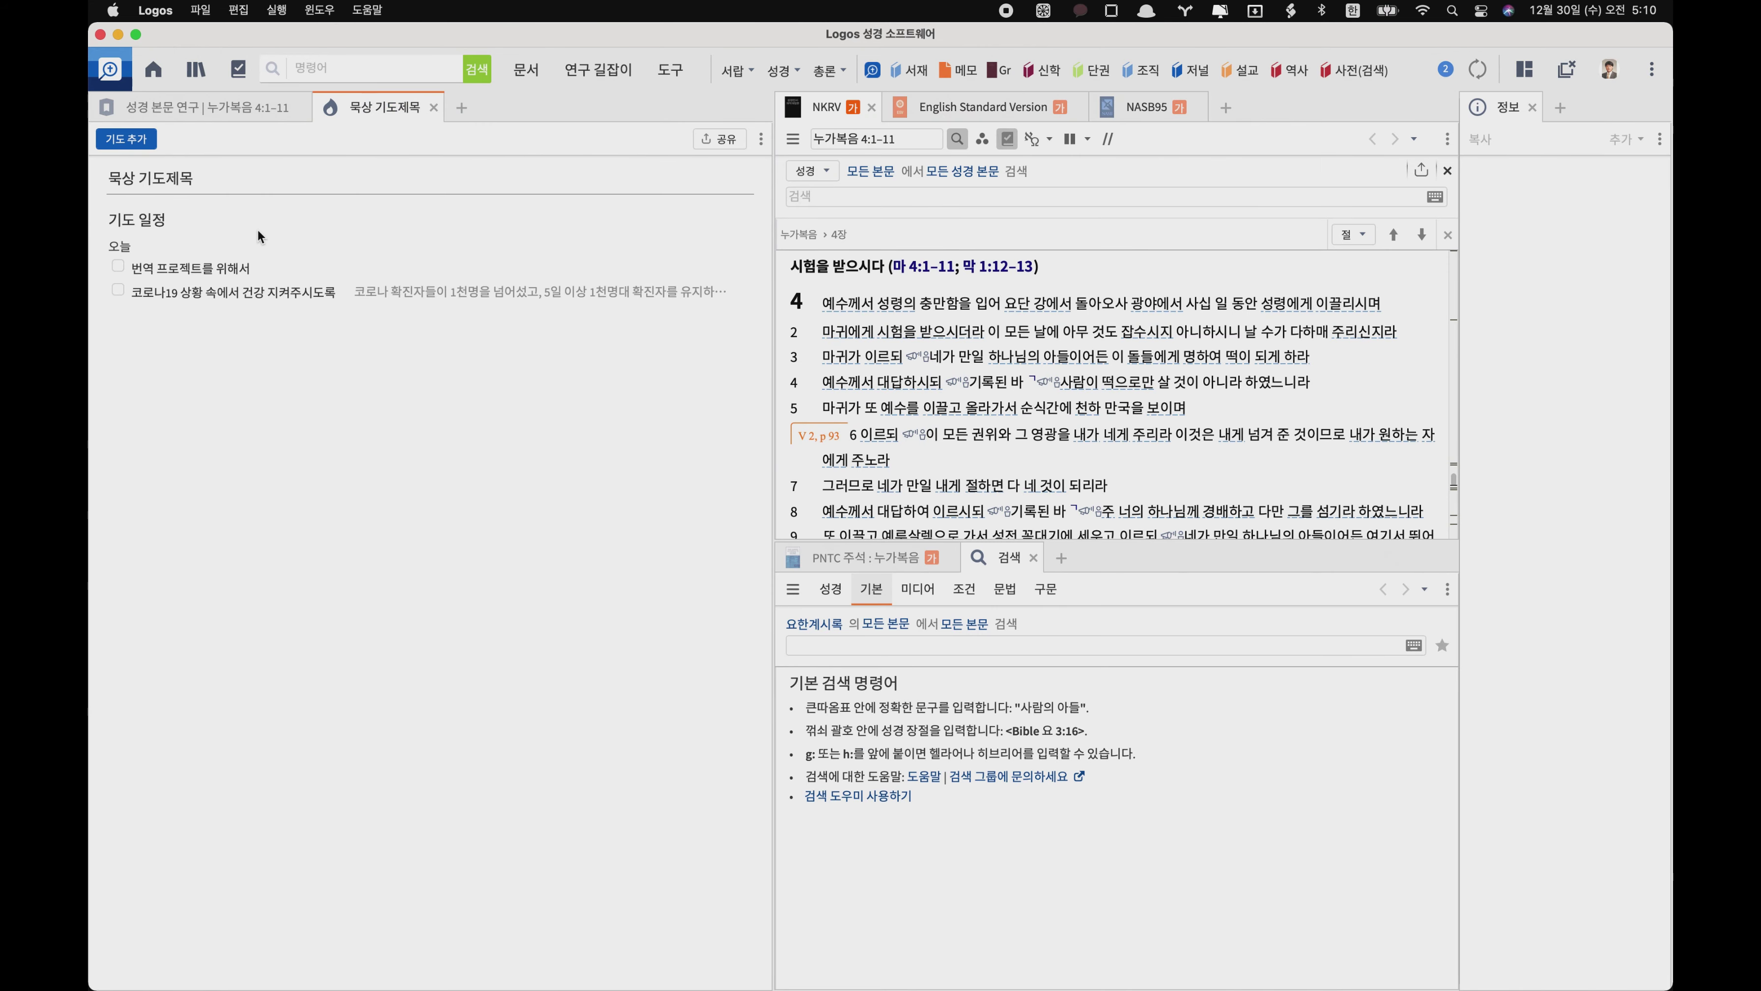
- Add the prayer item "연말 마무리를 잘 하도록" with the memo "연말 미팅 절제" to the prayer list
click(125, 141)
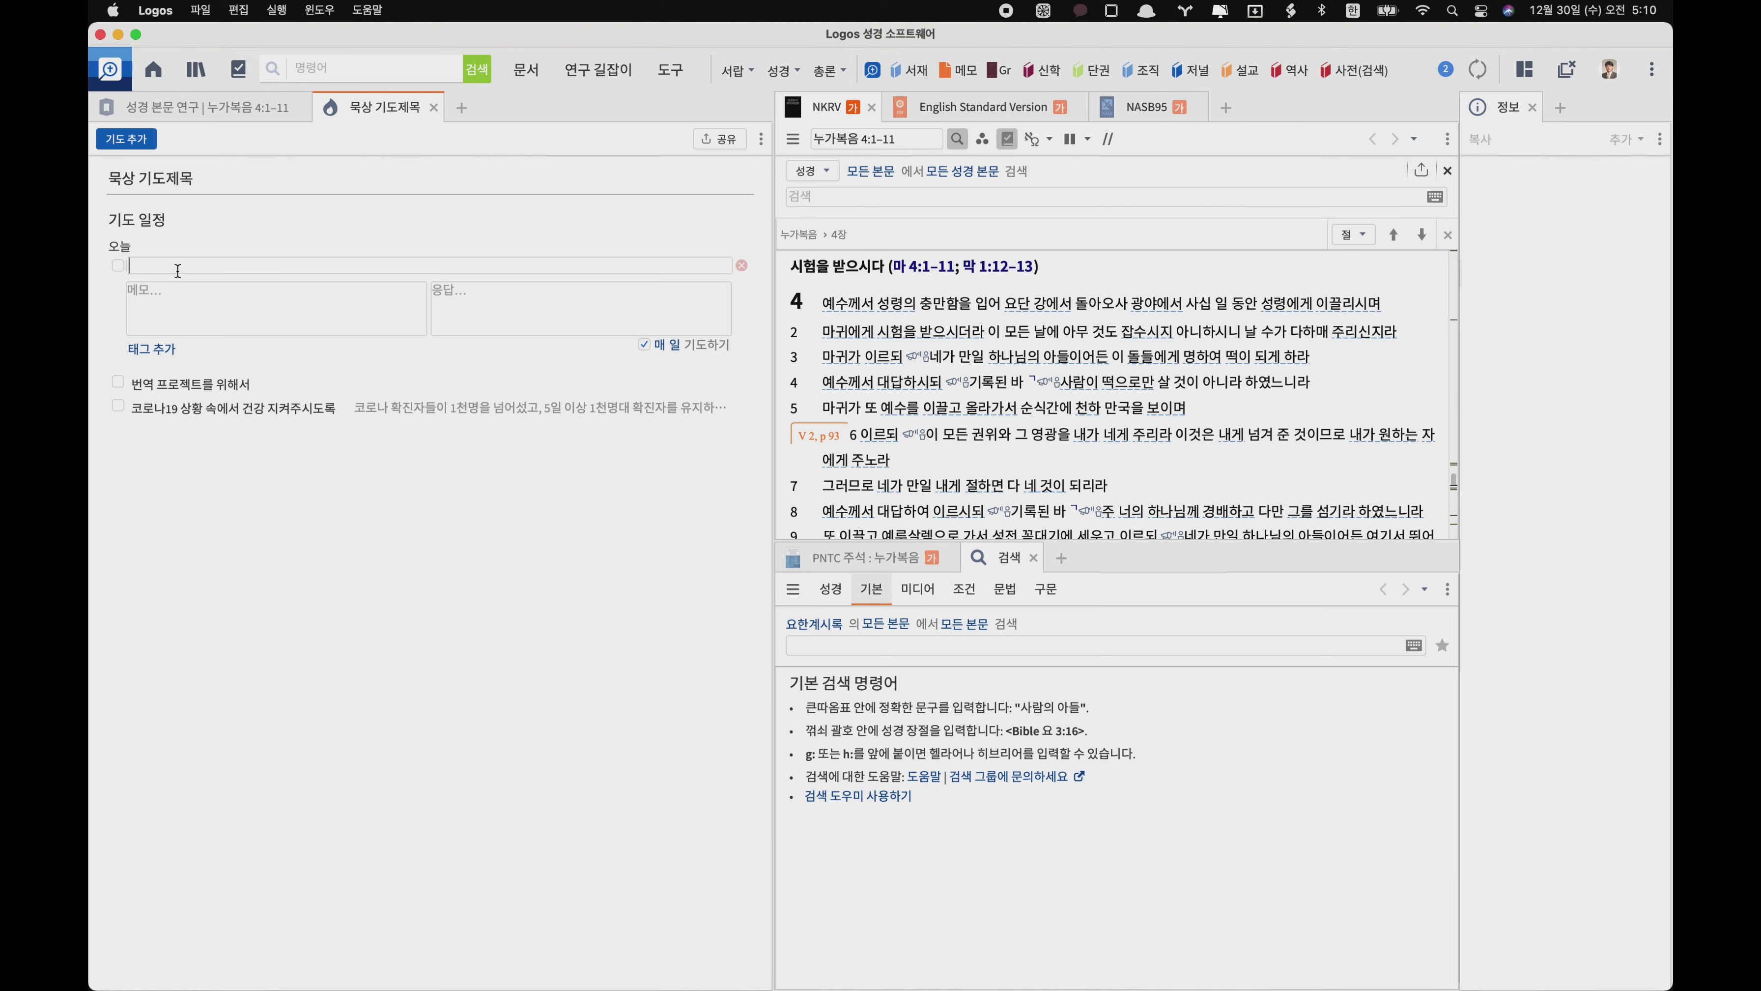
text(연말 마무리를 잘 하도록)
click(186, 306)
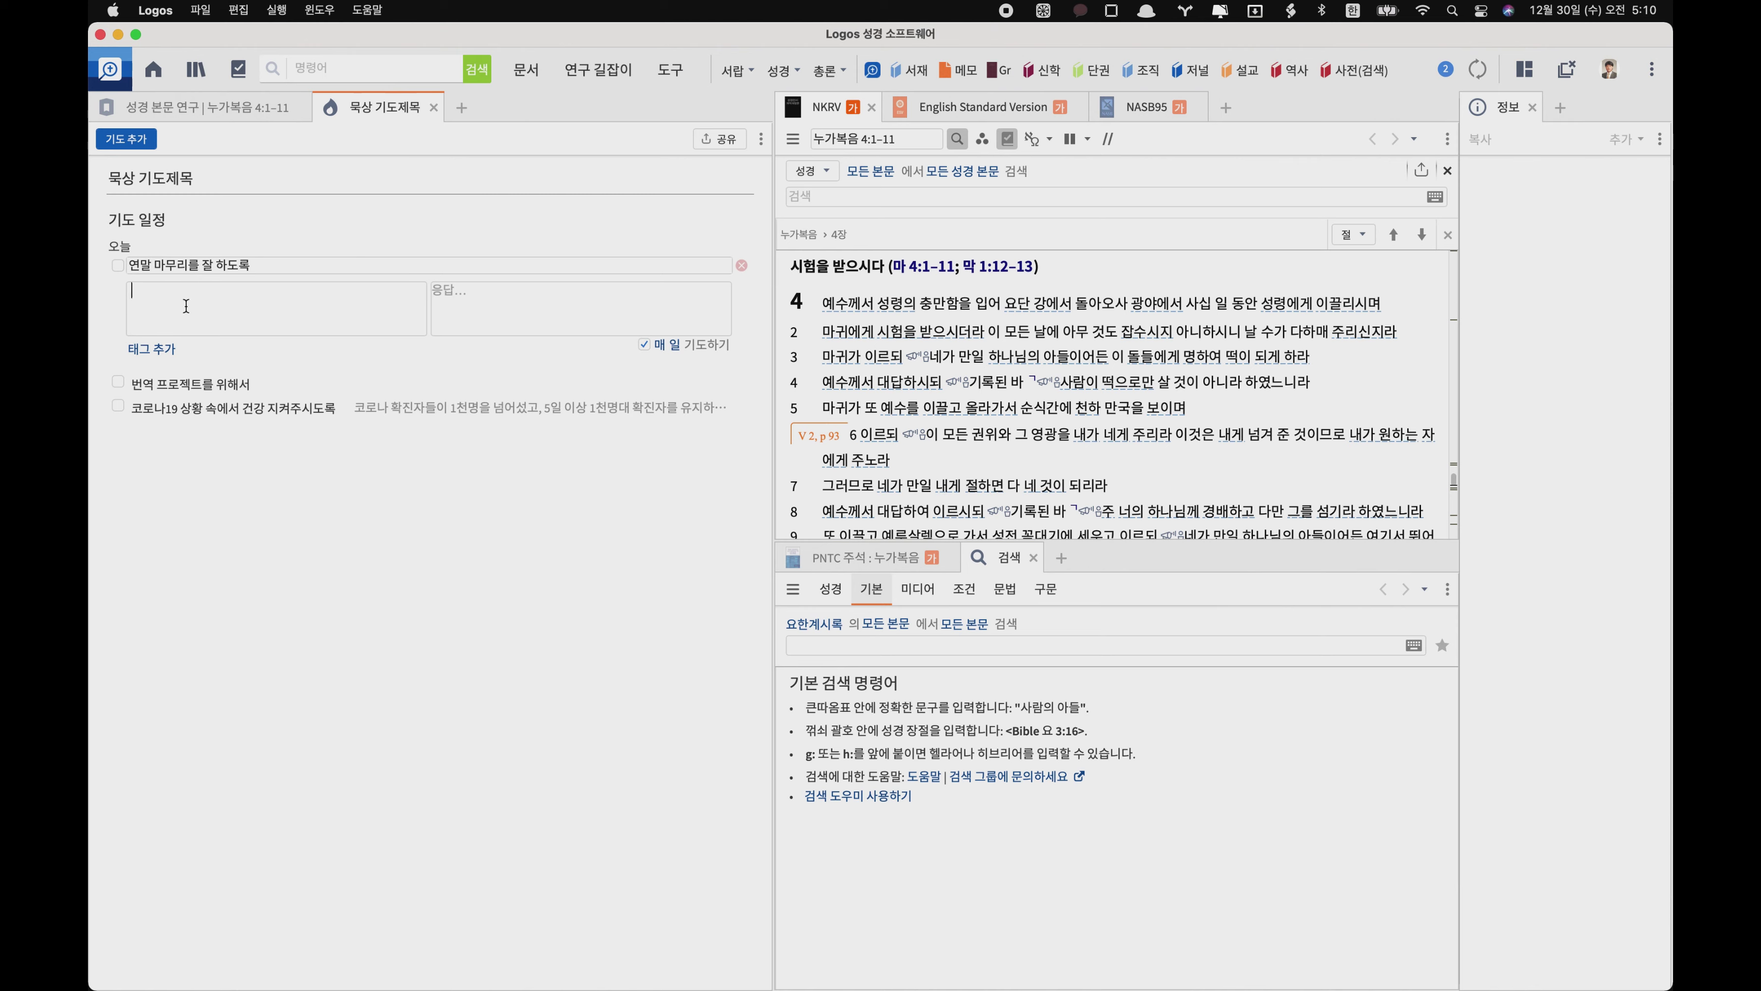
text(연말 미팅 절제)
click(406, 542)
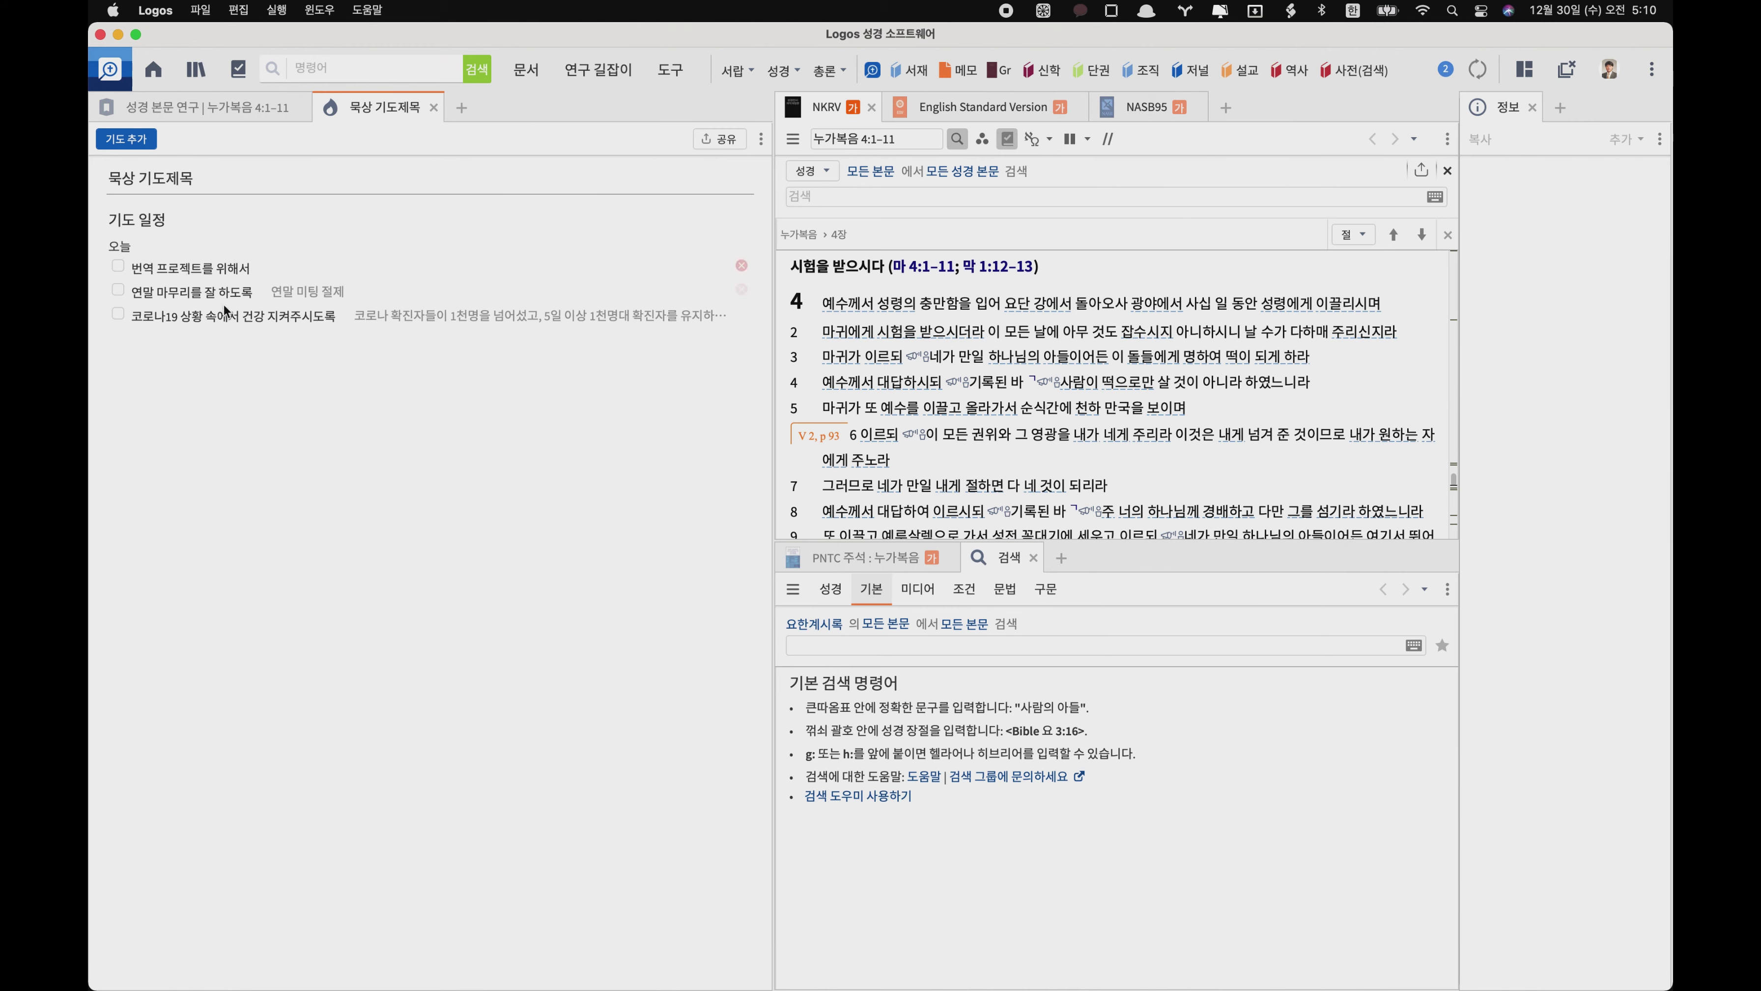
- Return to the home dashboard and move the 신앙의 선배들로부터 듣는 지혜 card directly after the 묵상 기도제목 card
click(154, 70)
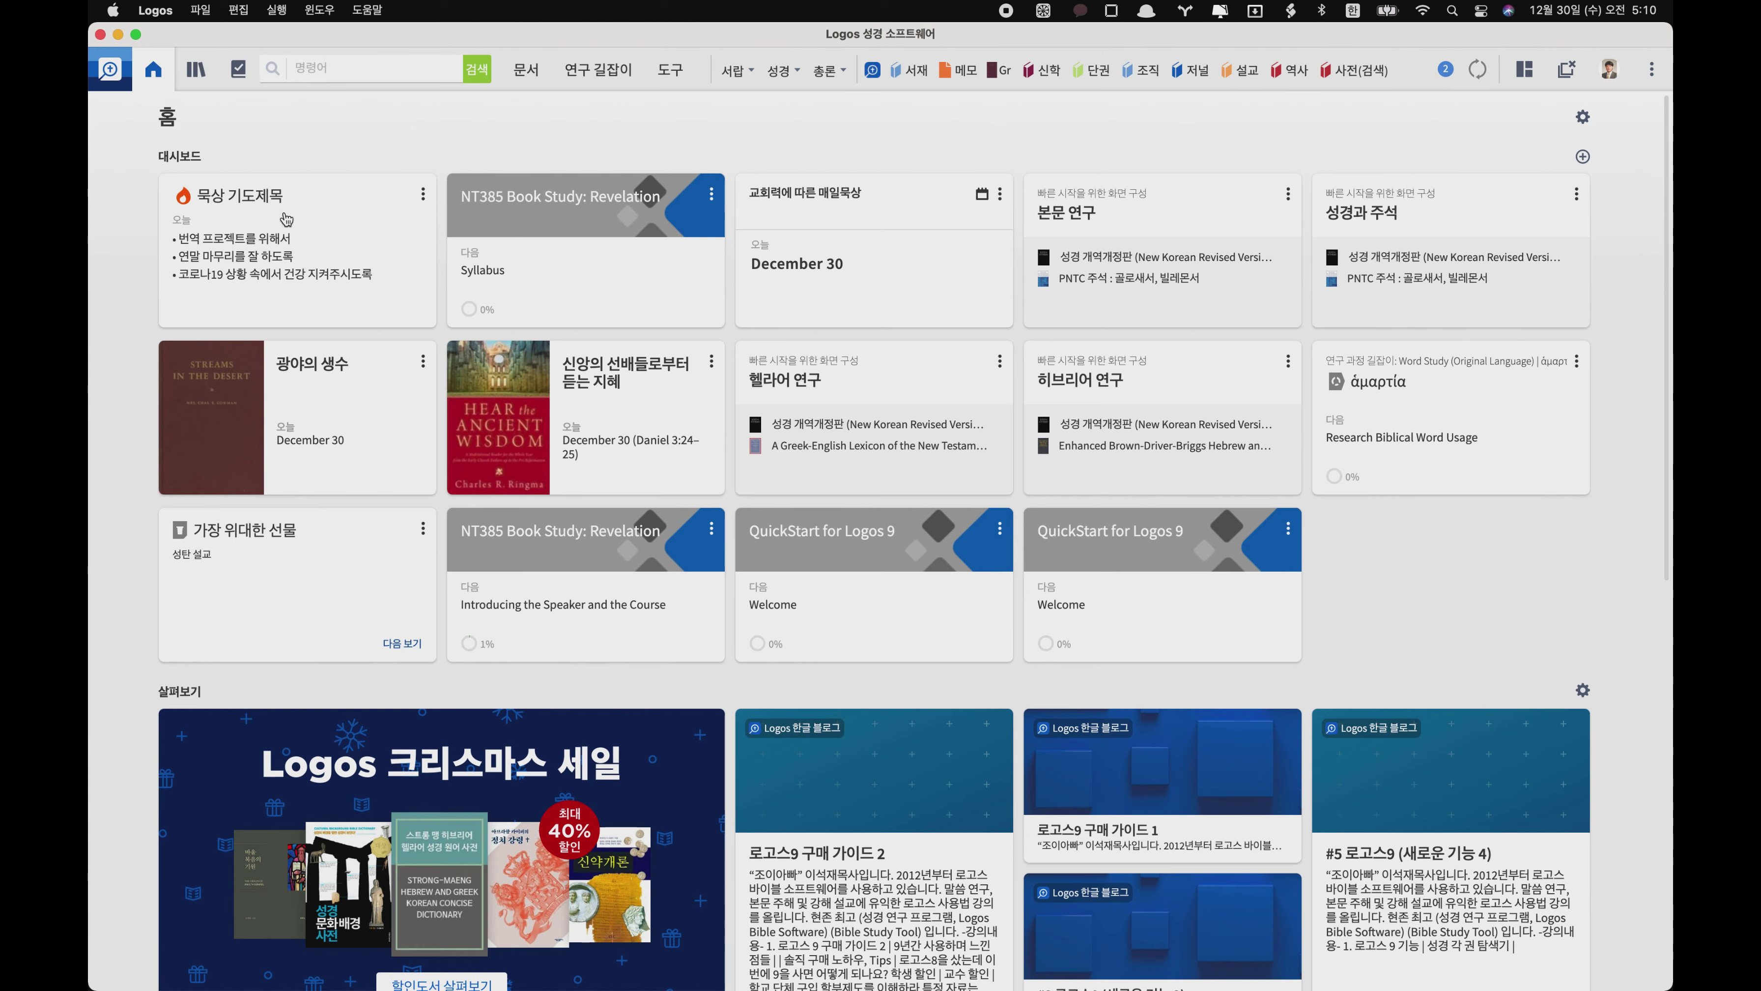
drag(297, 205, 330, 248)
drag(530, 386, 264, 234)
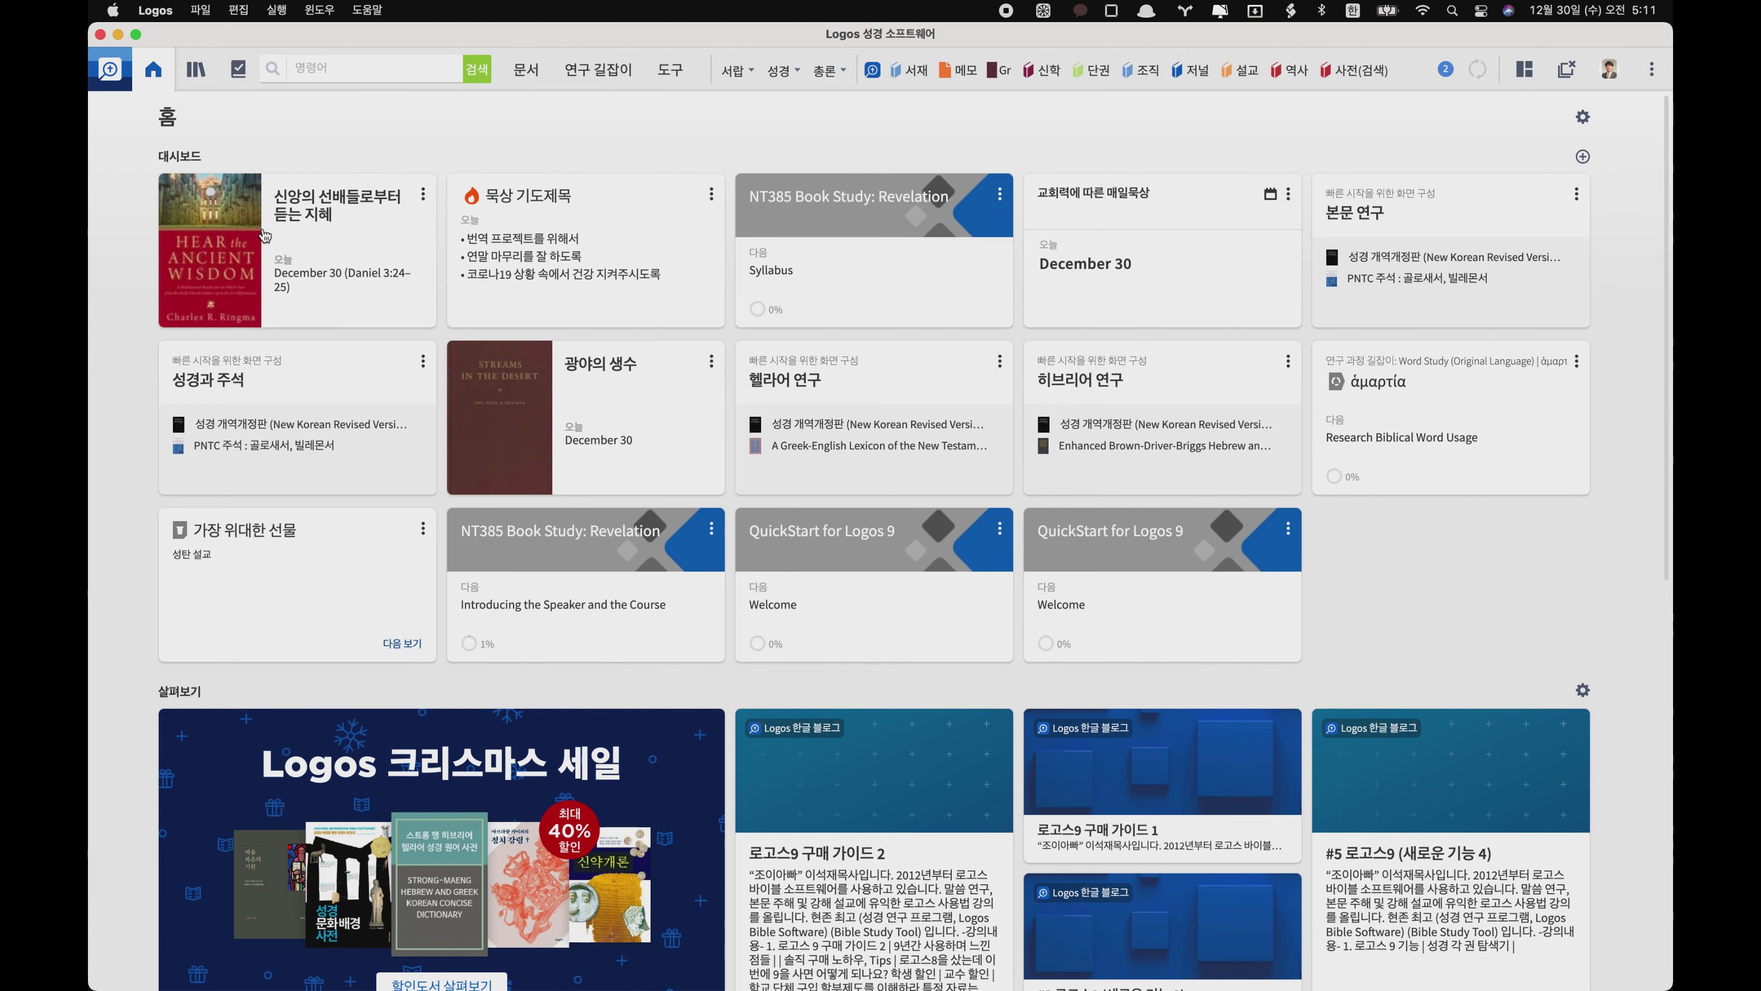
drag(264, 234, 569, 248)
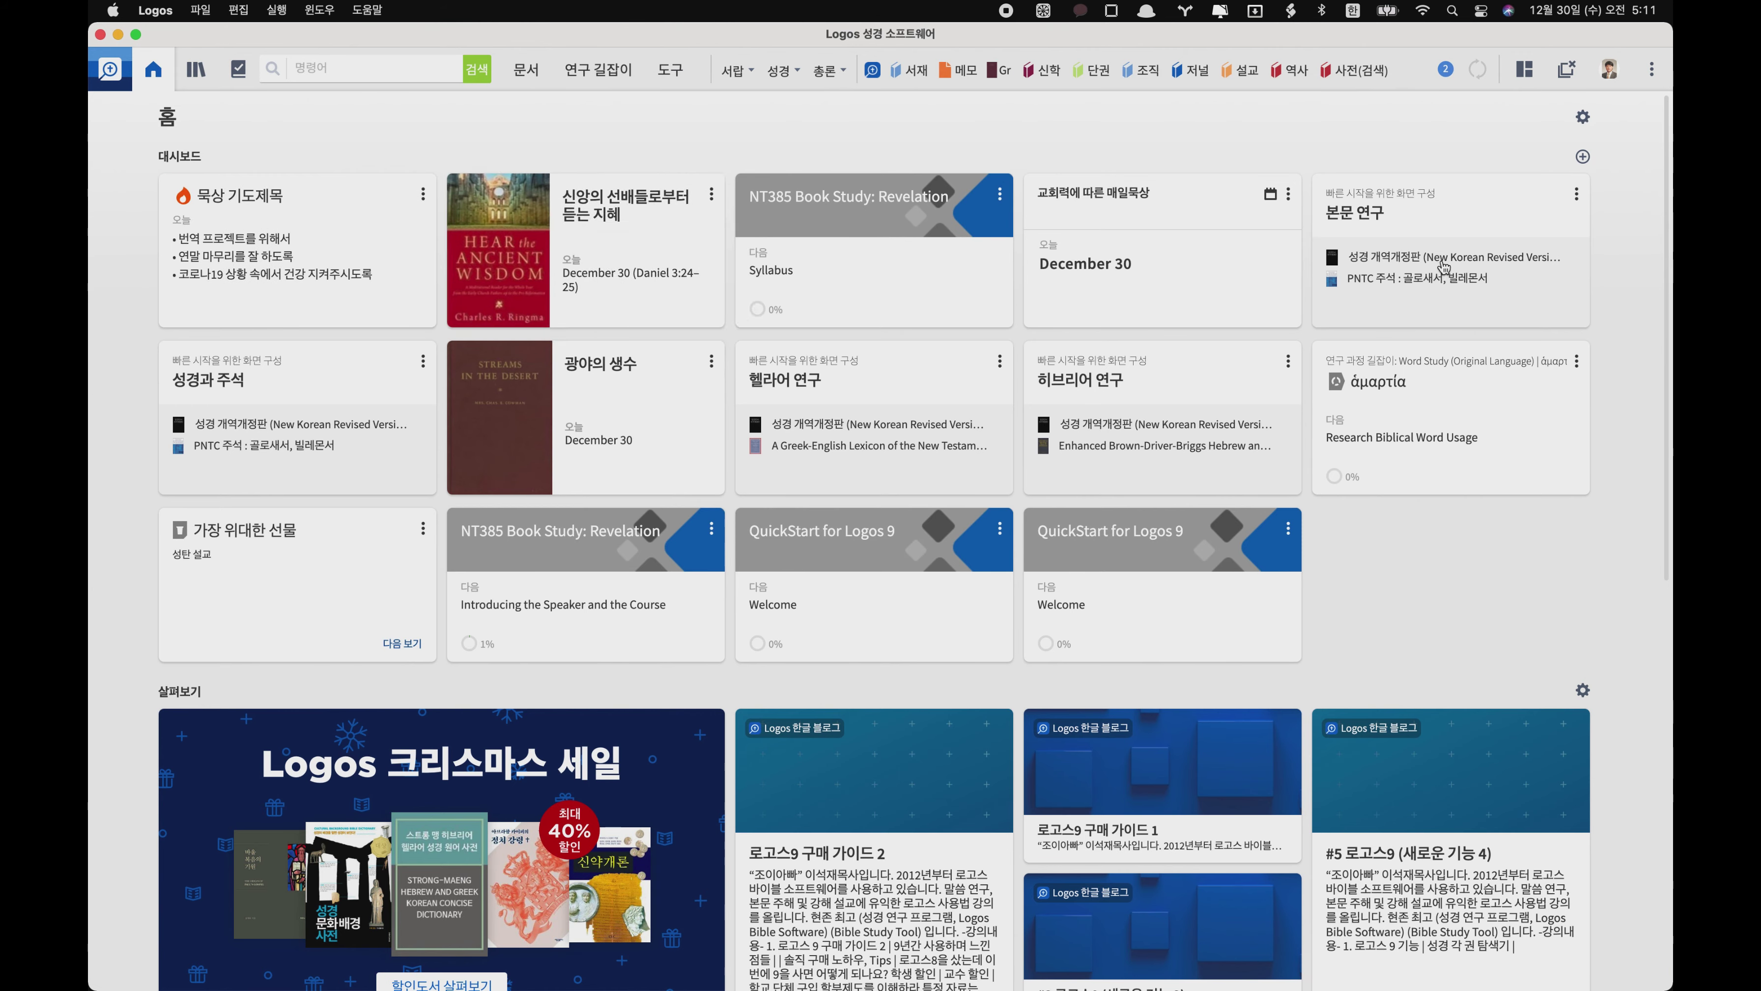
- Launch the 본문 연구 quick-start layout, set its Bible passage to 마태복음 2.1-10, and return to the home page
click(1408, 268)
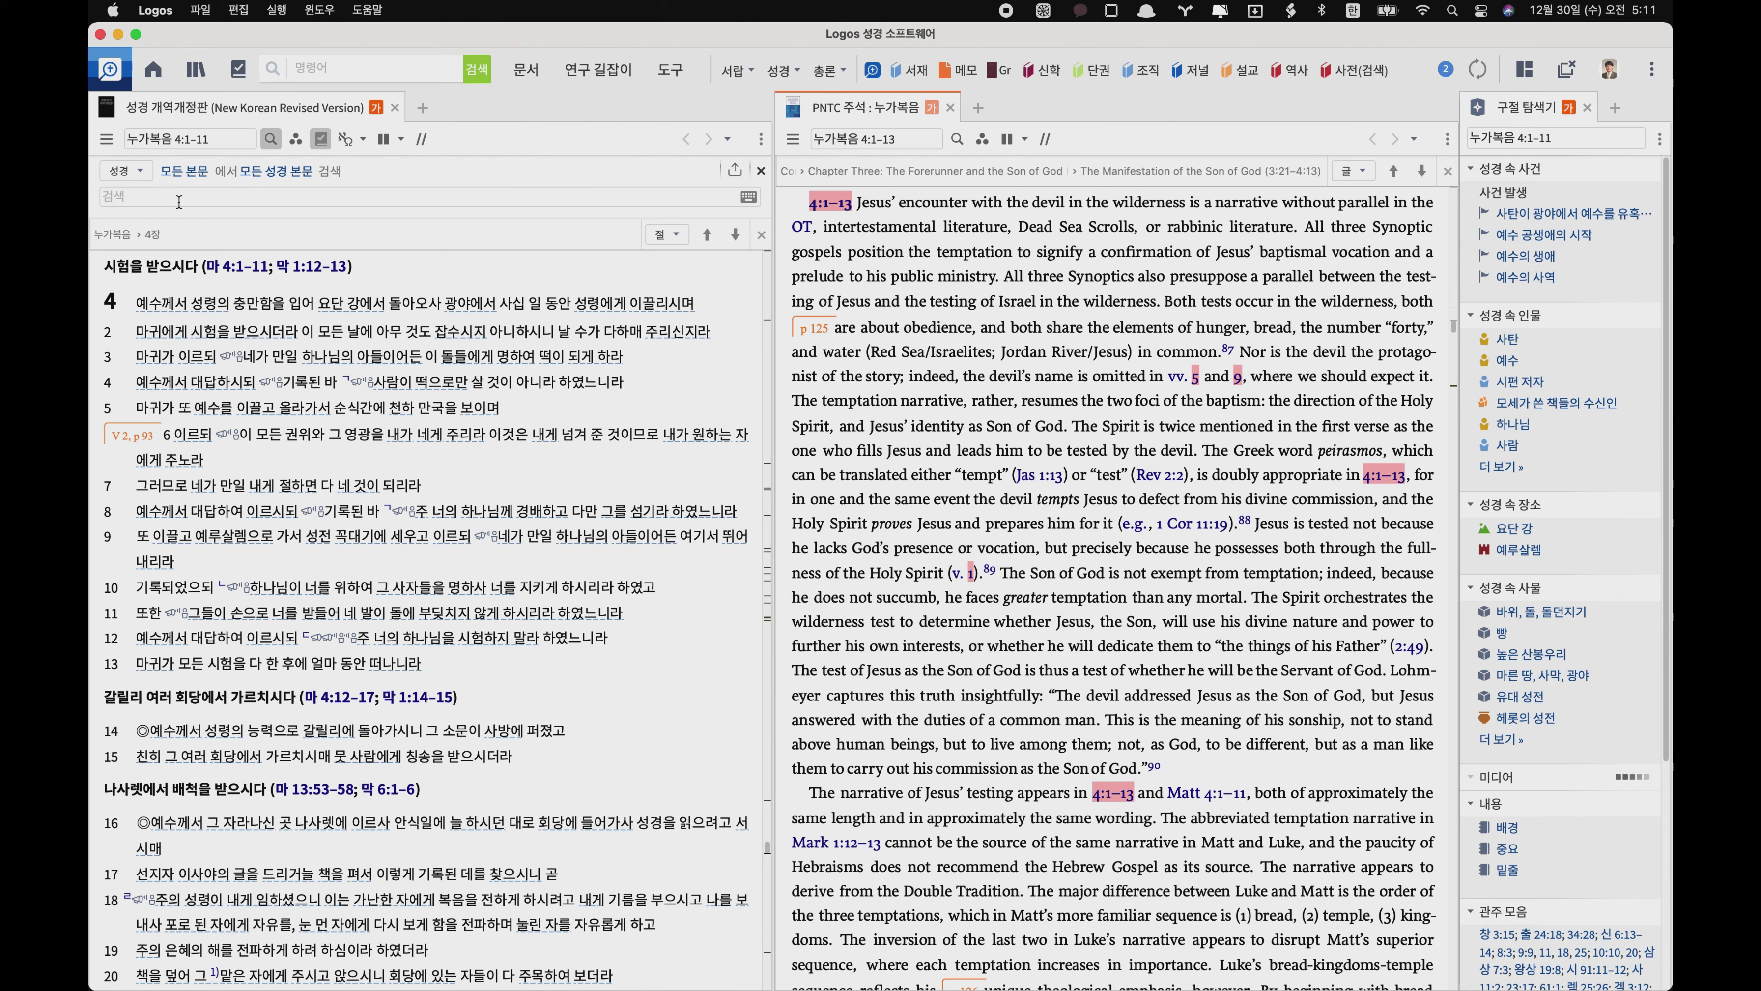
click(221, 141)
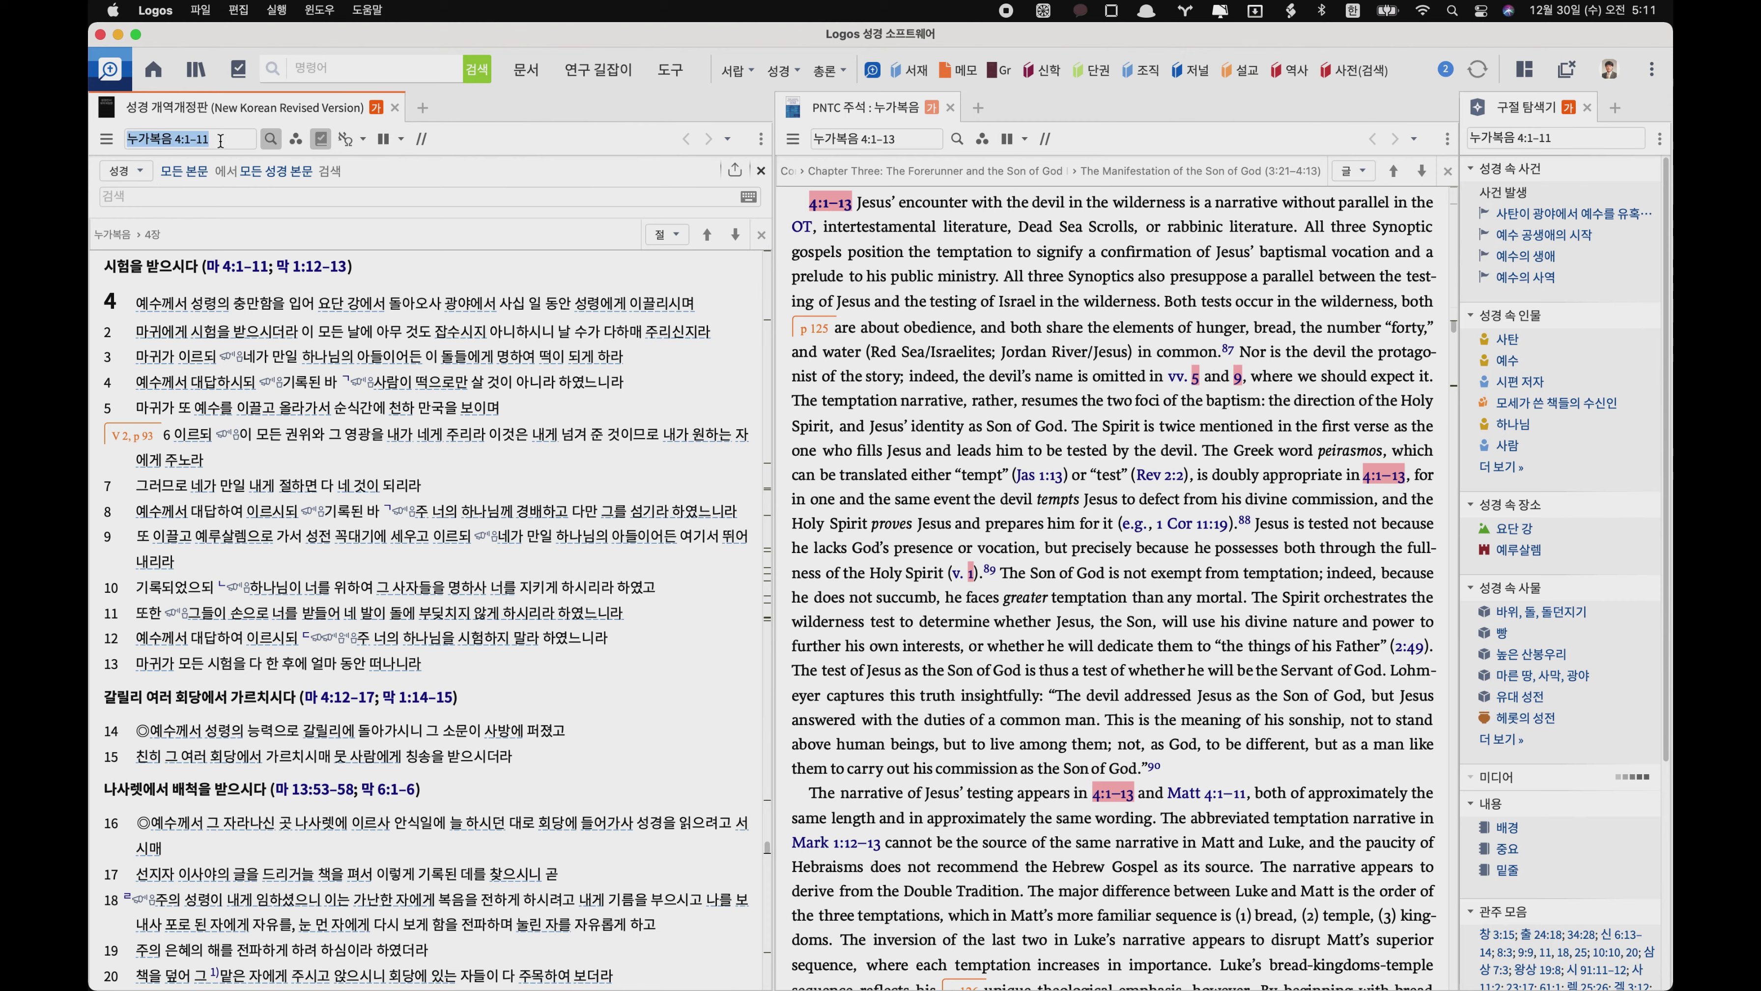
text(마태복음 2)
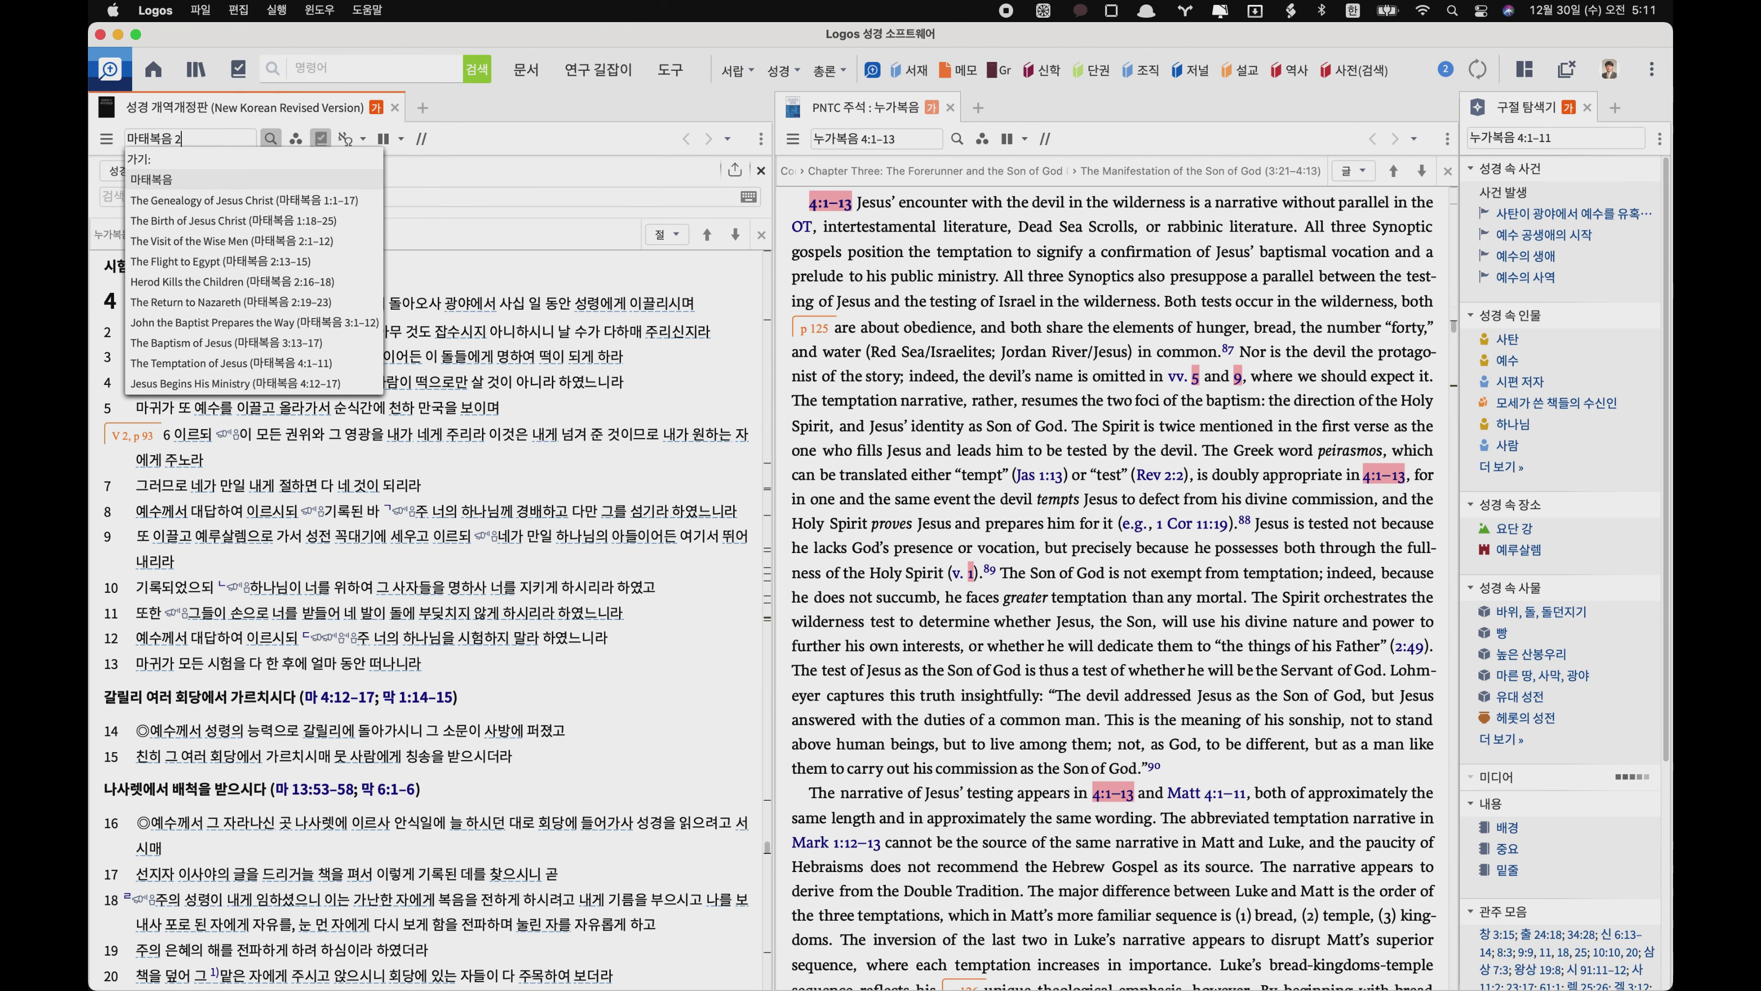
text(.1-1)
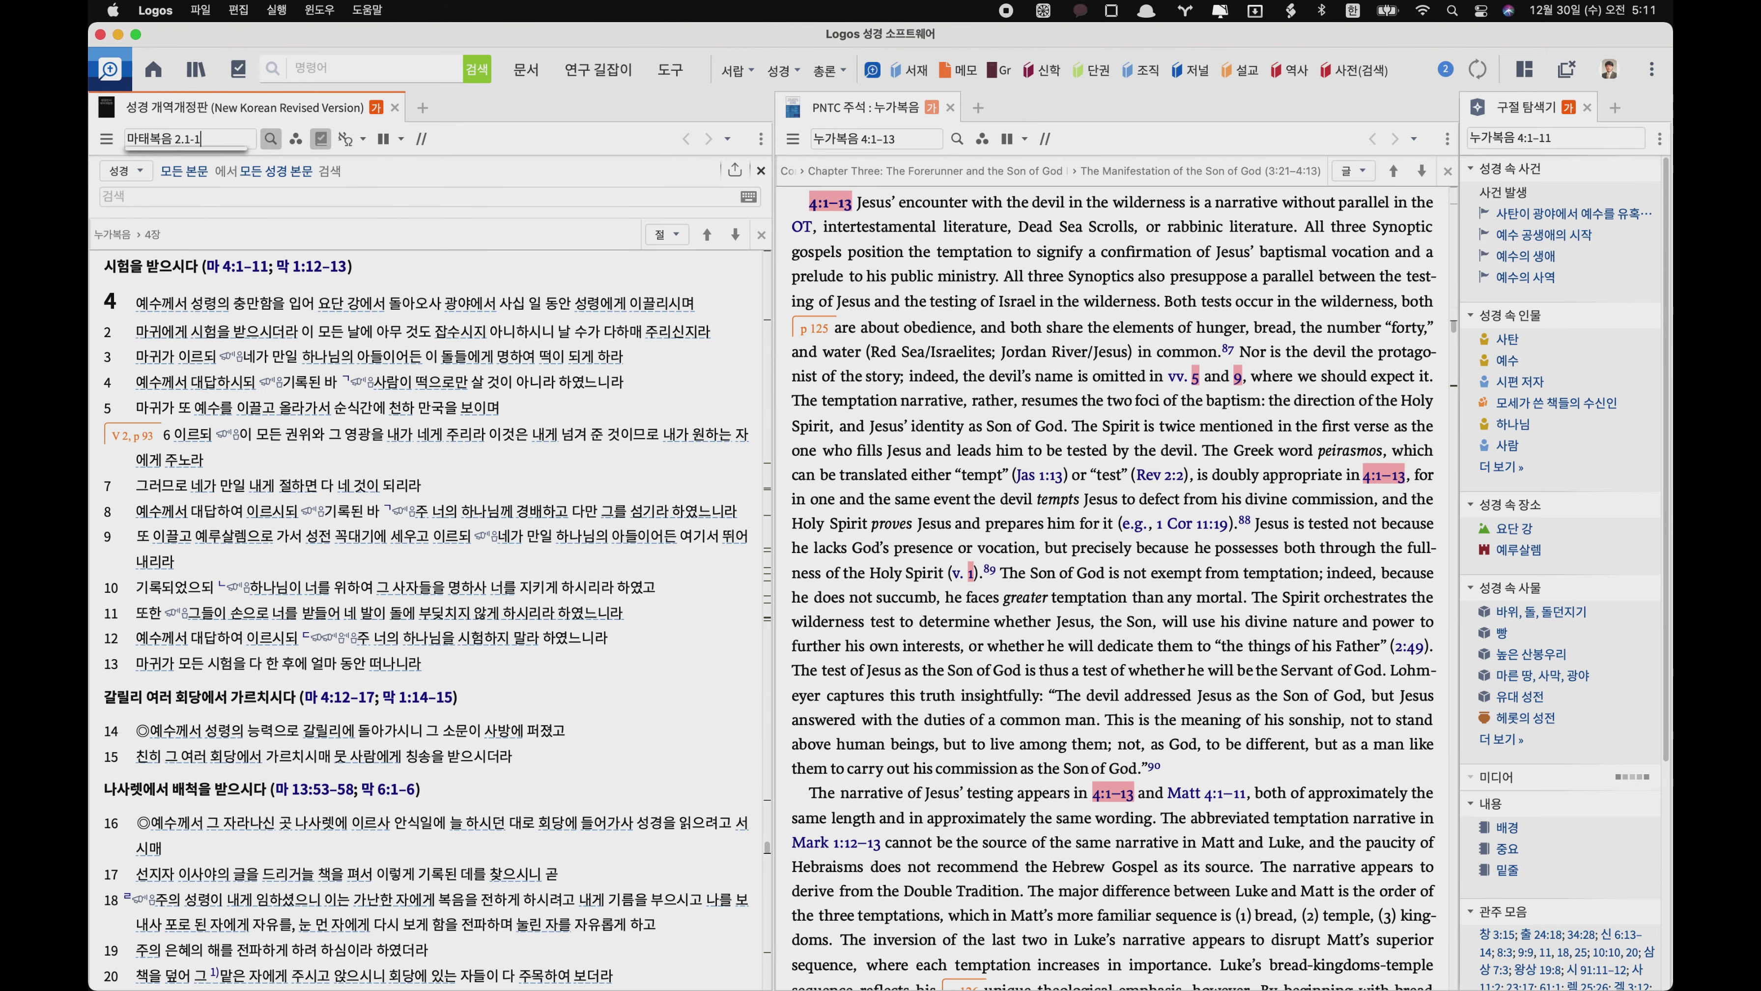
text(0)
key(Return)
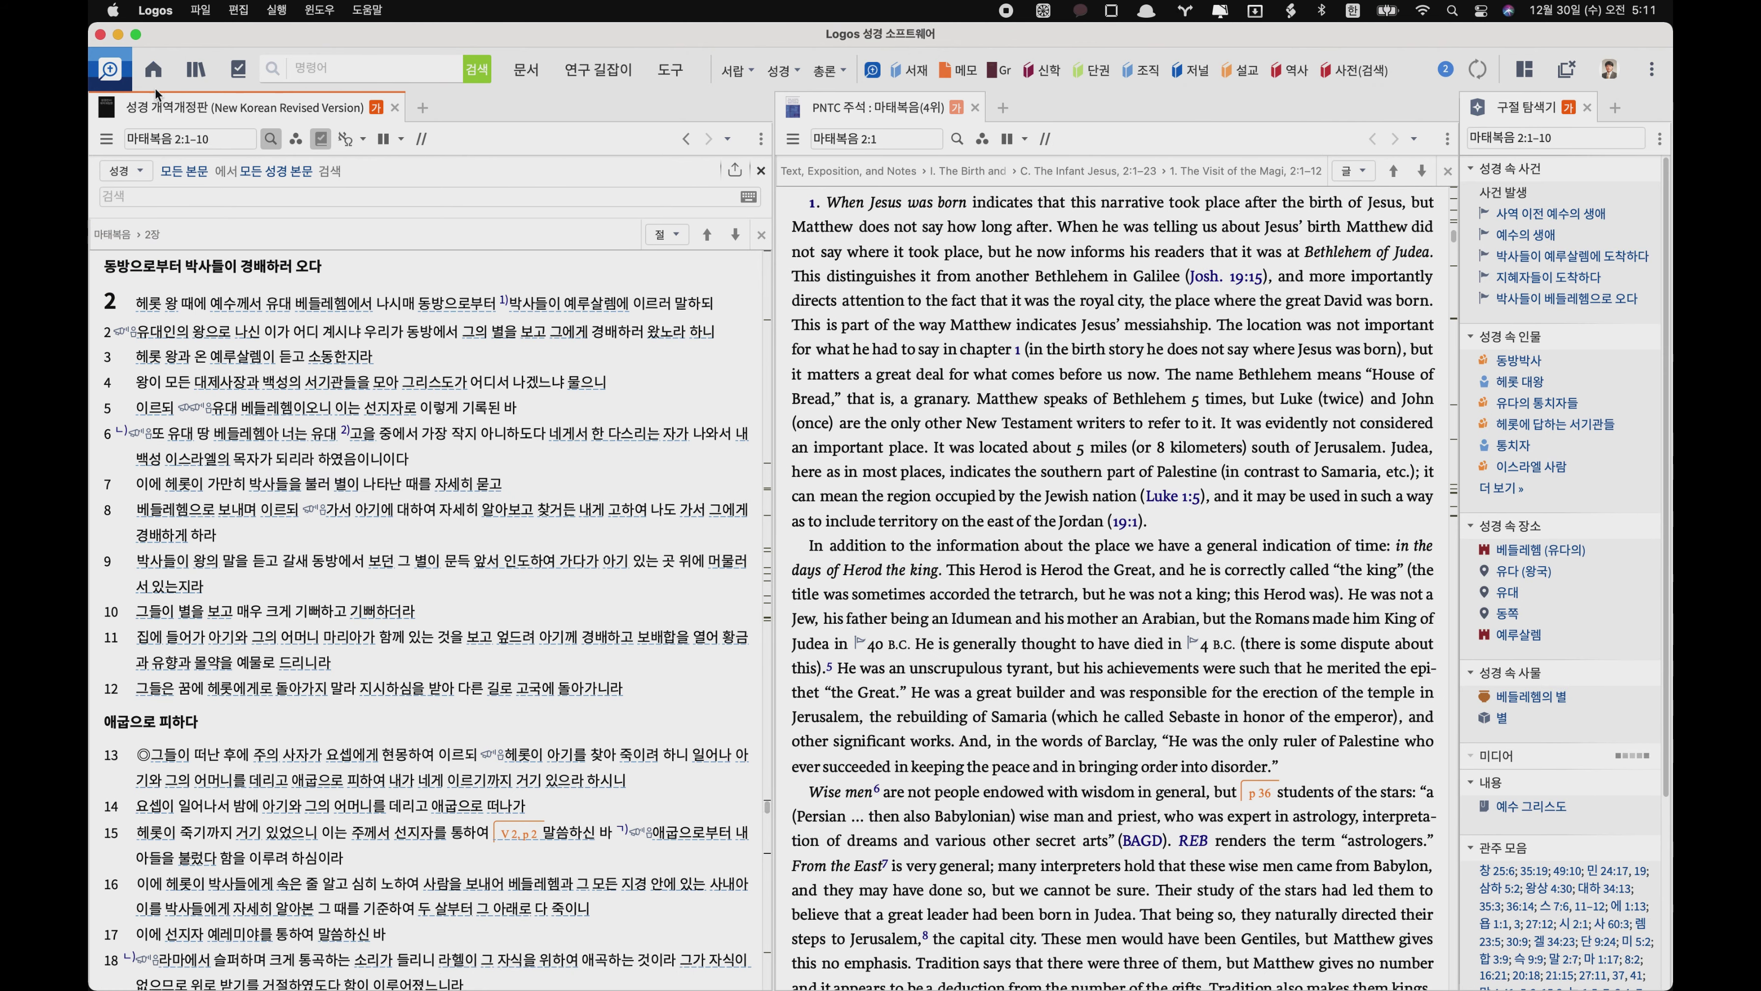
click(154, 71)
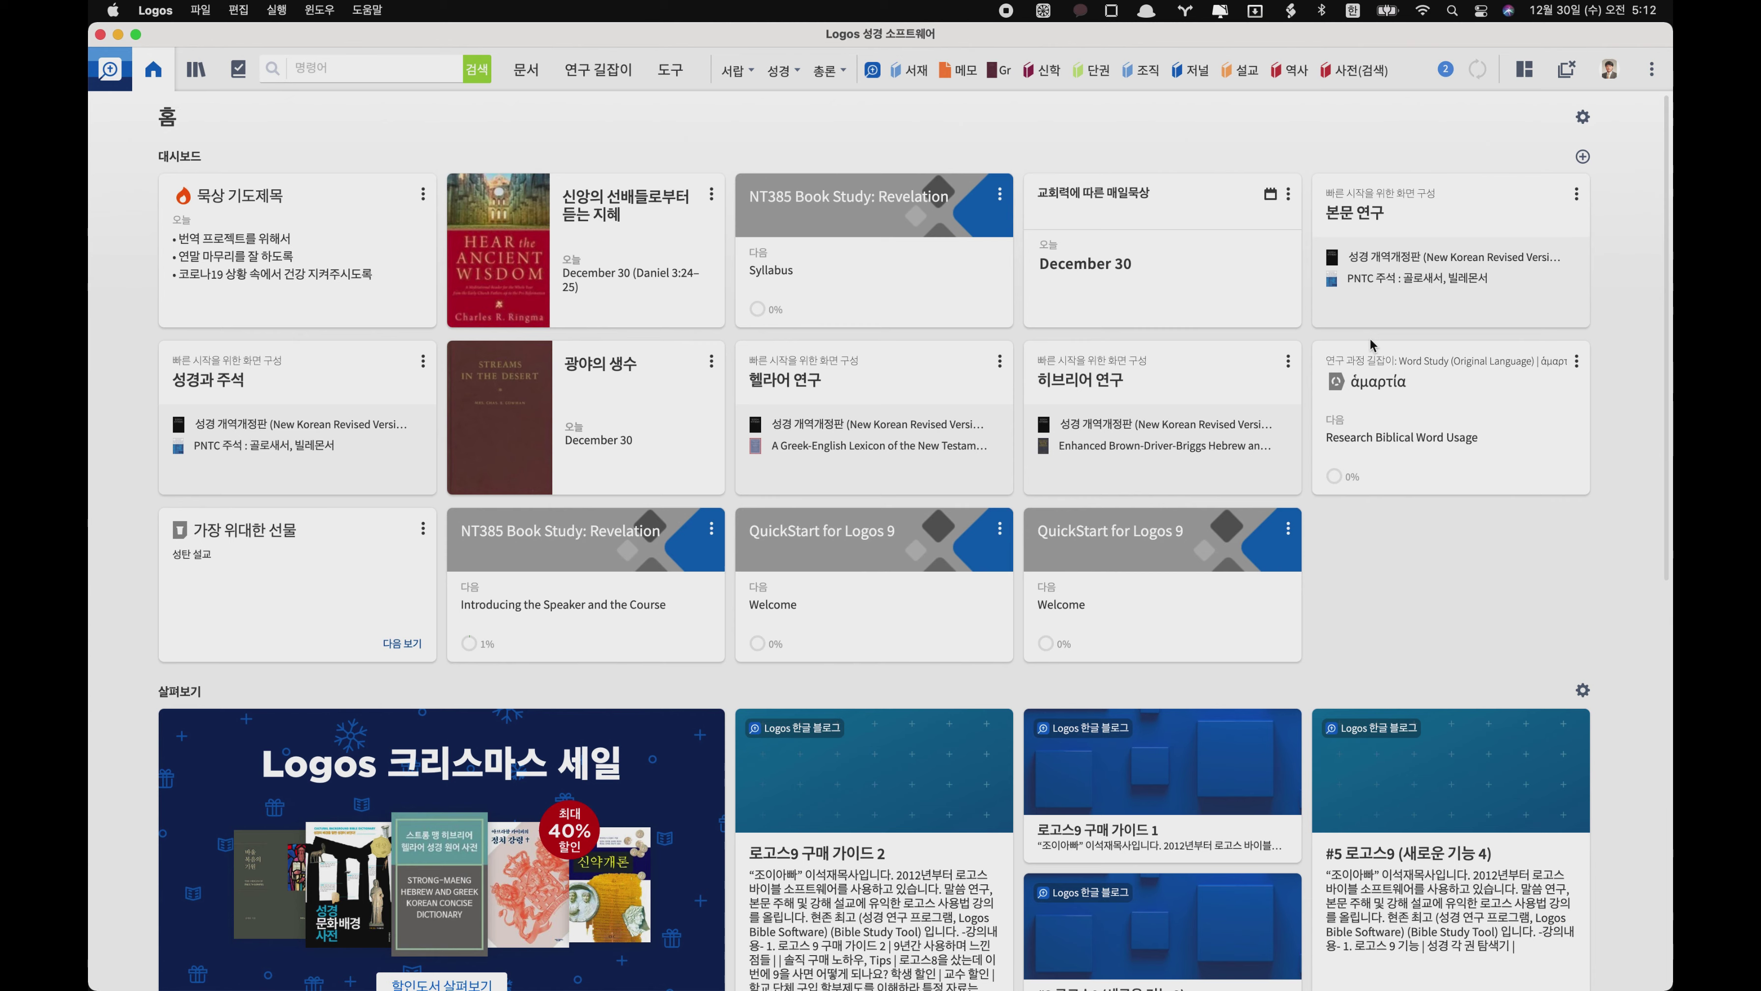
click(1583, 156)
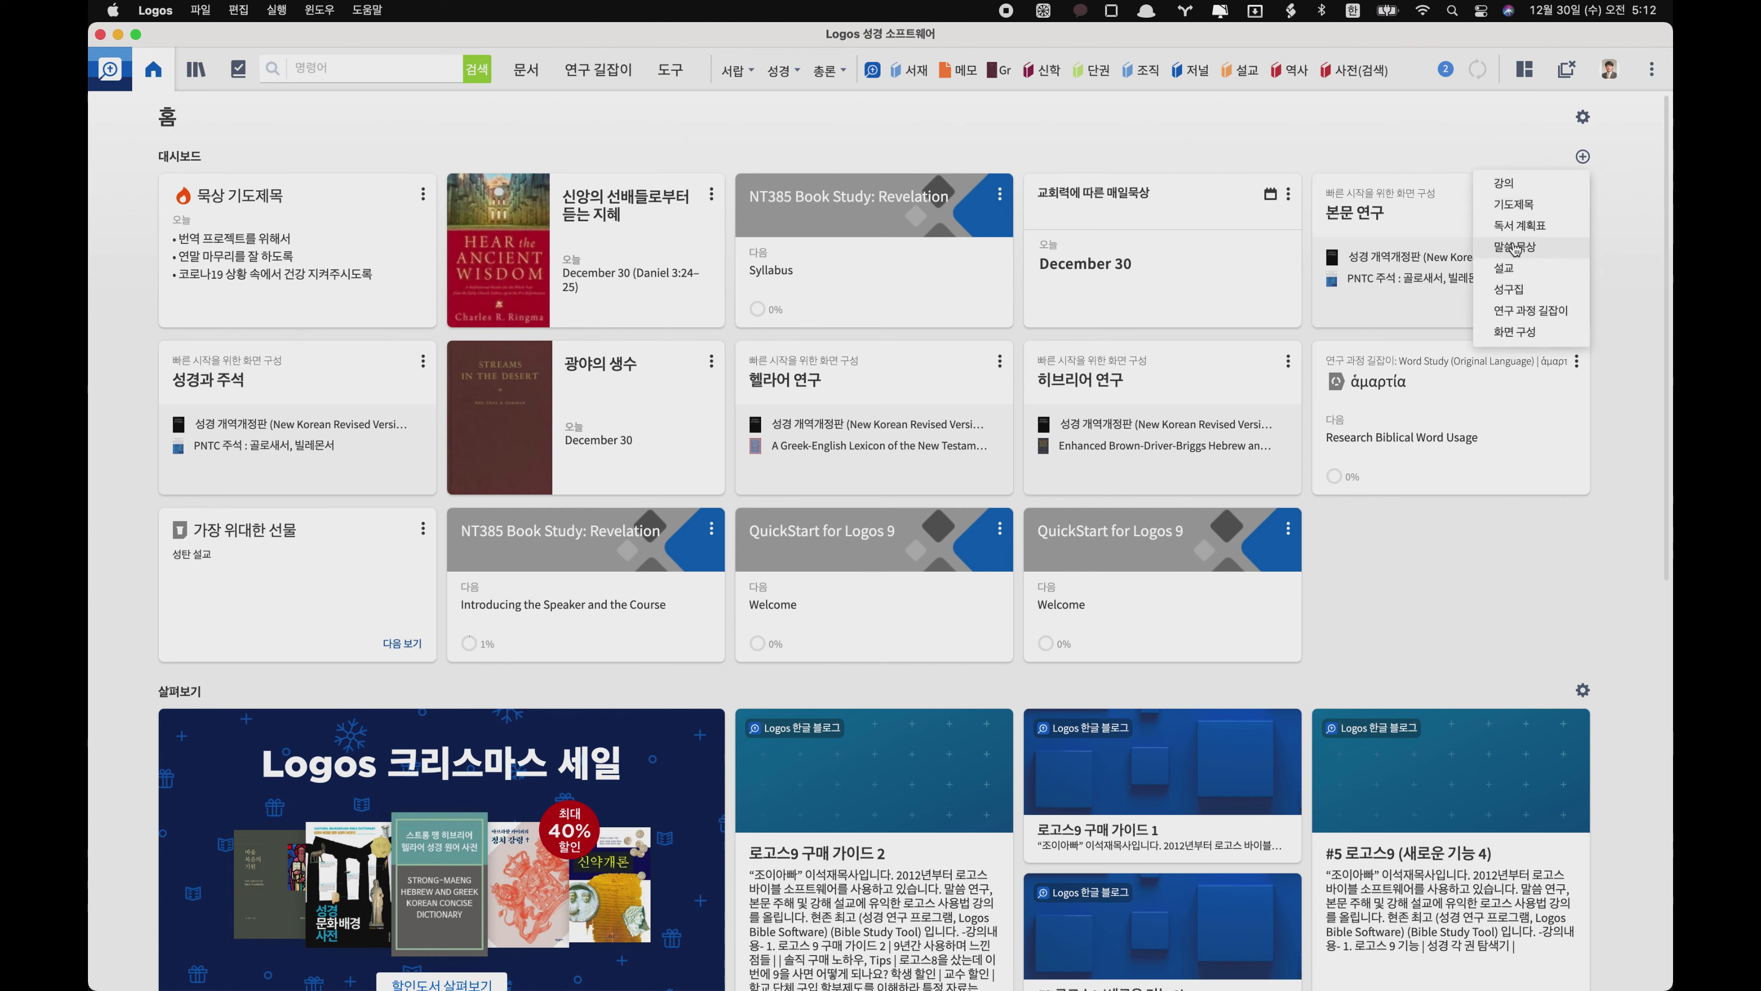
click(1512, 185)
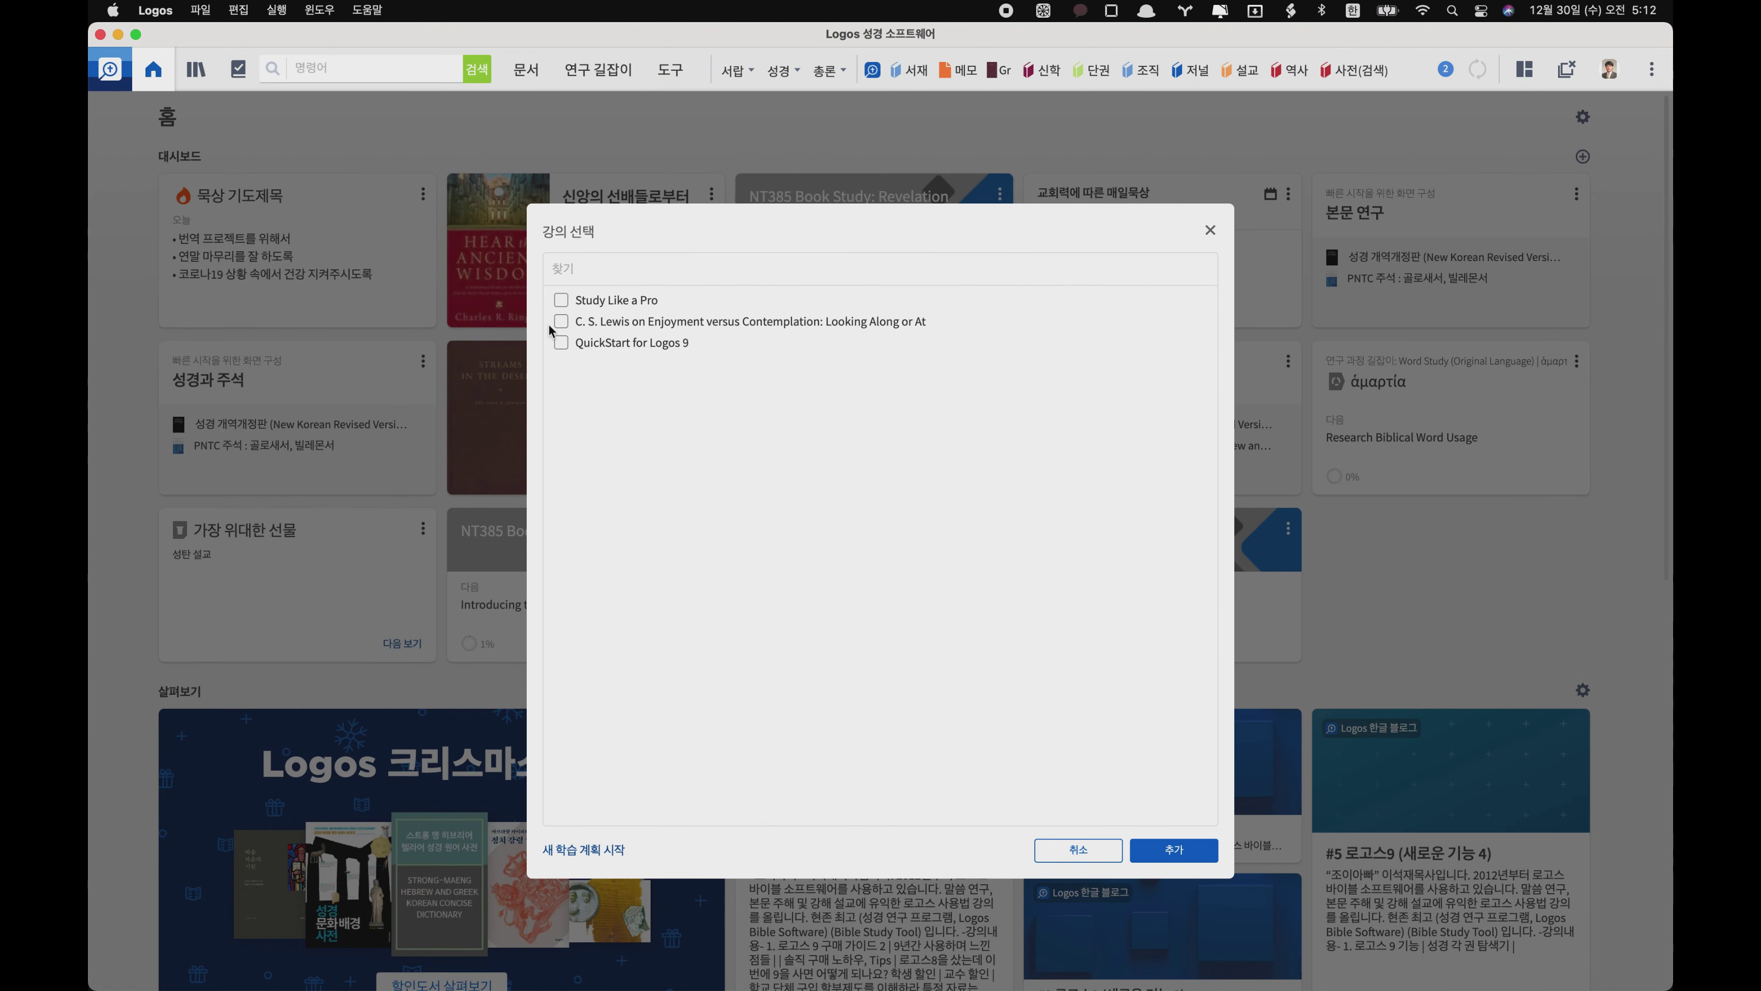
click(1085, 858)
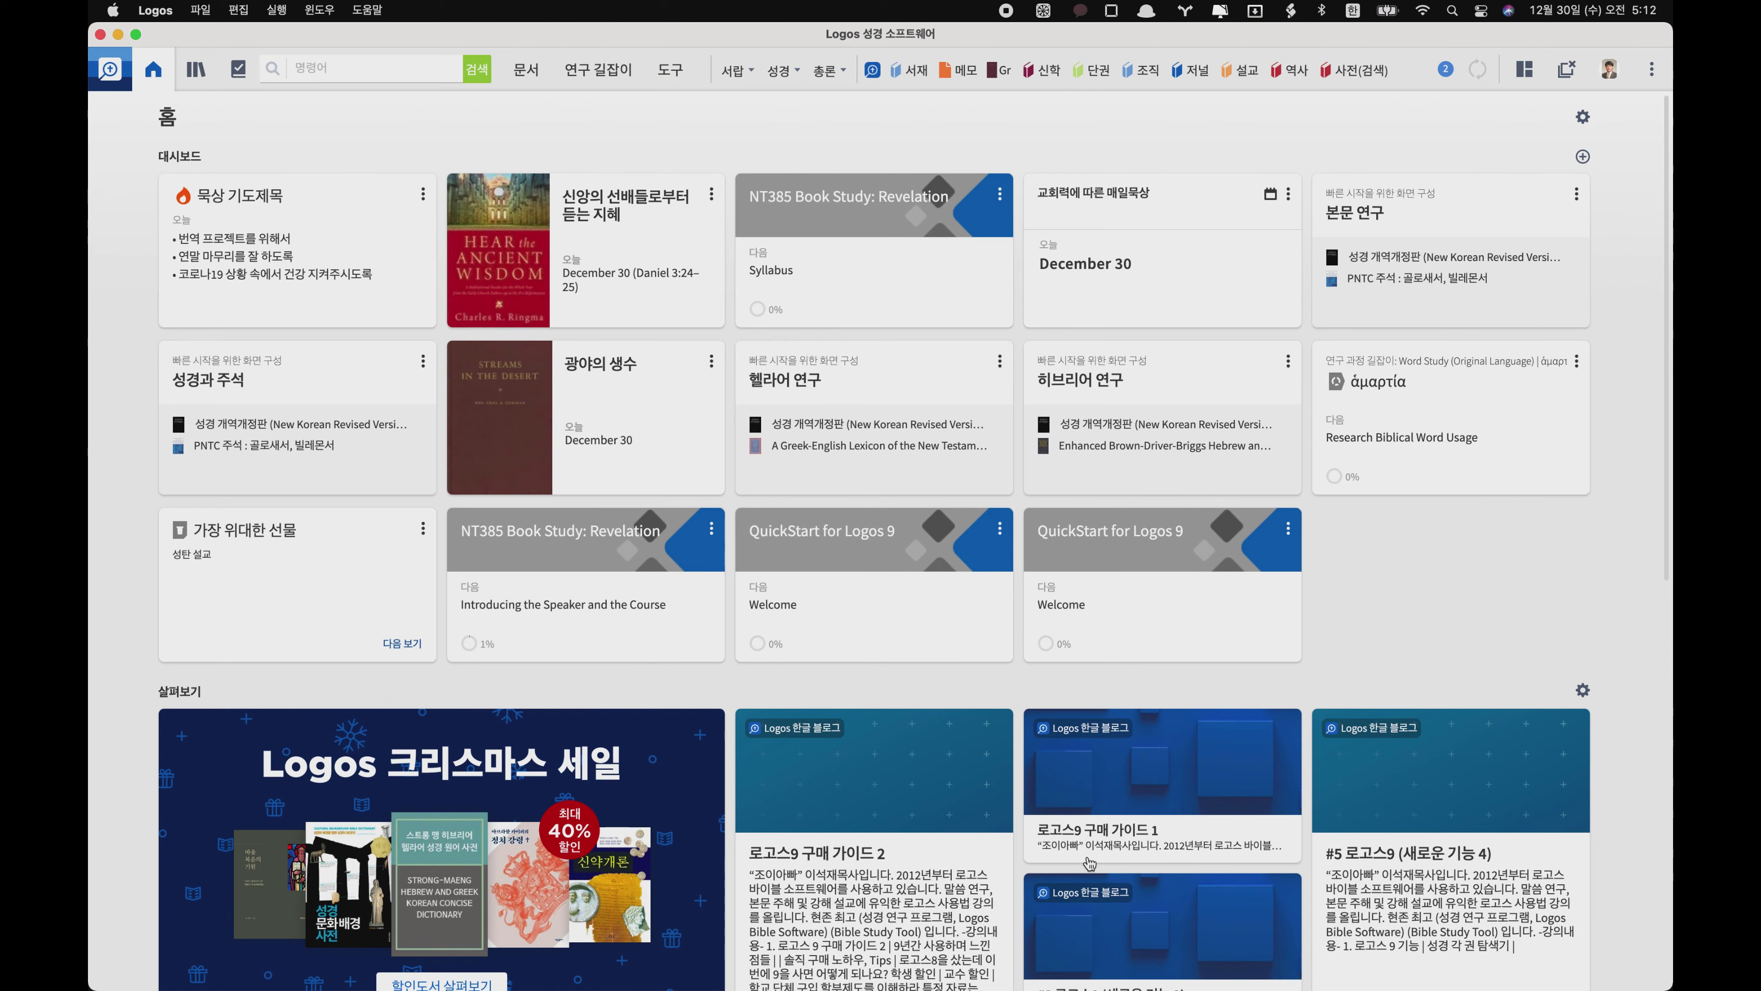
- Enable 오늘의 구절 content in the 살펴보기 section of the home page
scroll(1089, 863, down, 8)
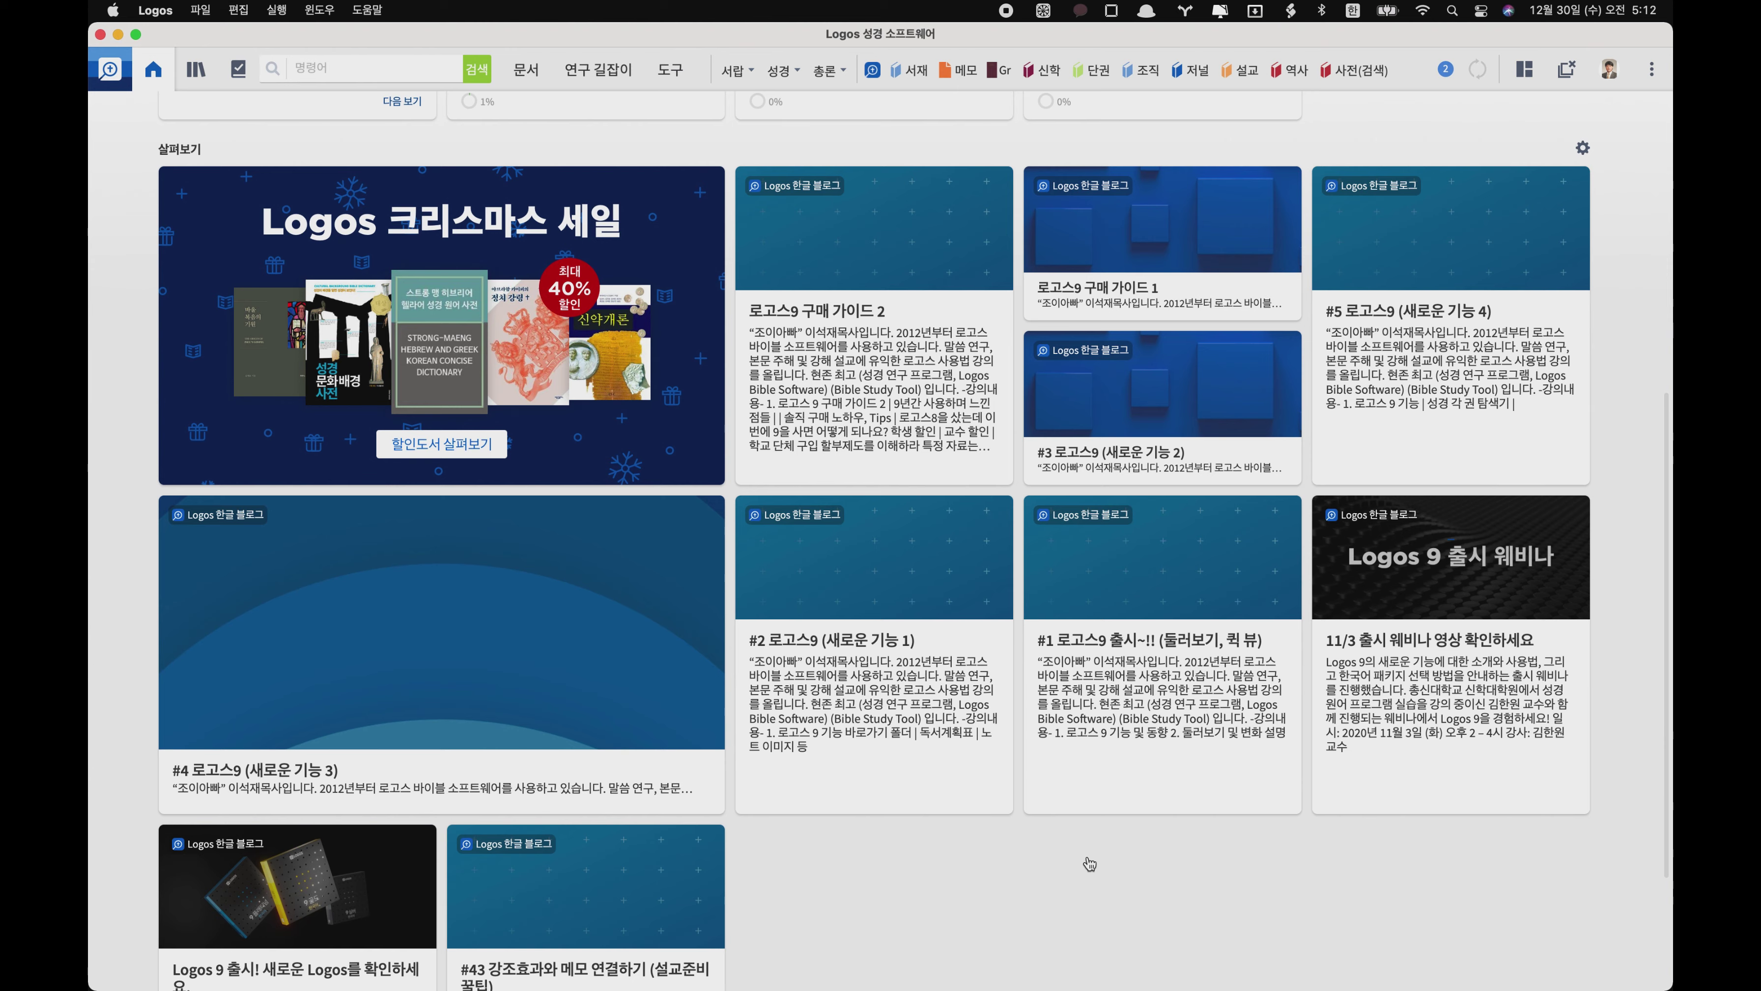
scroll(1087, 855, up, 3)
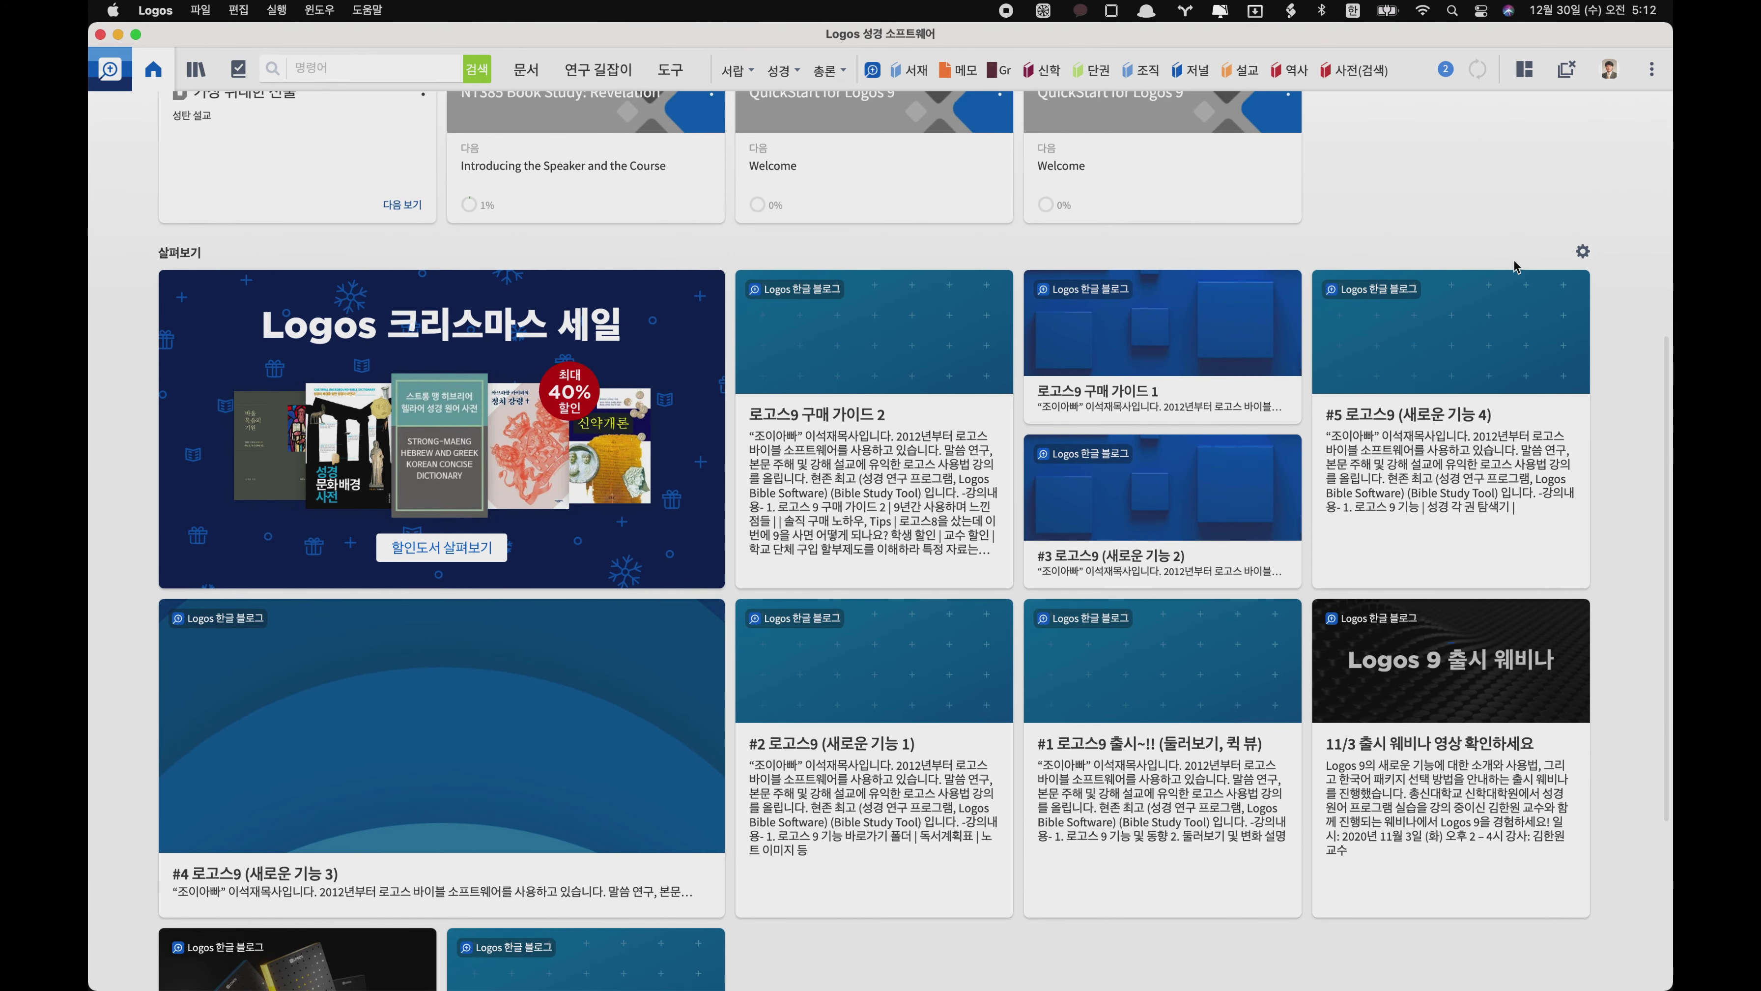
click(1584, 251)
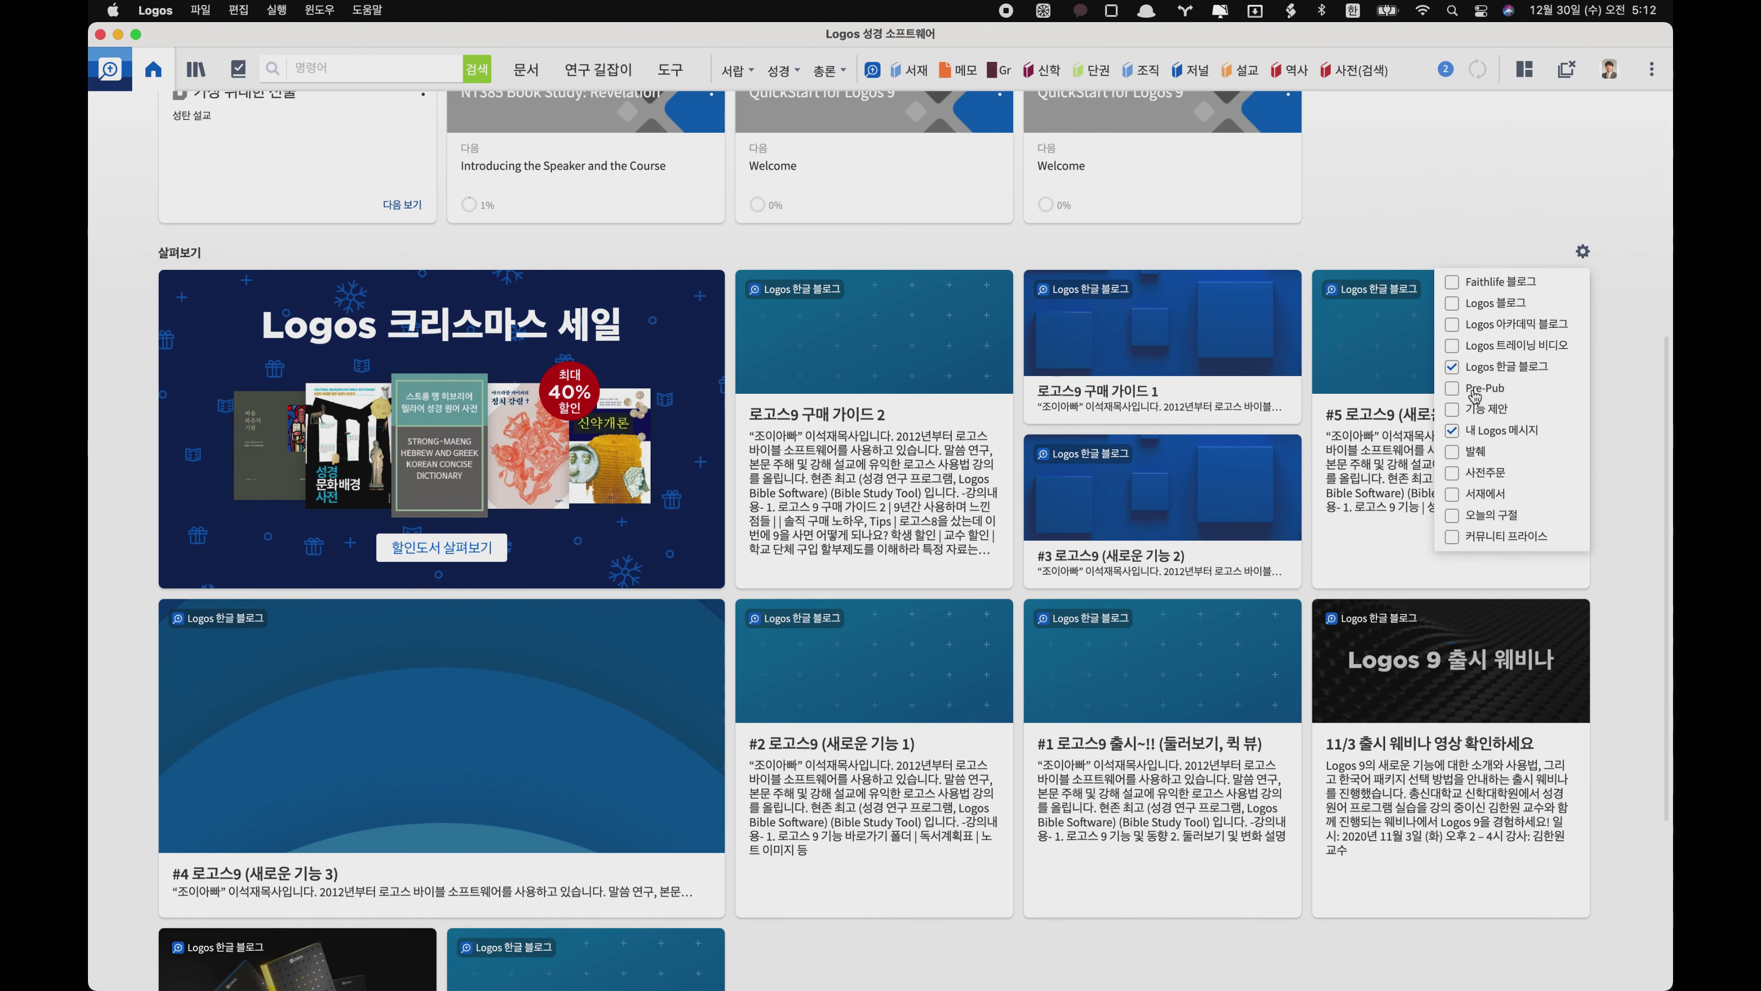
click(1453, 430)
click(1437, 207)
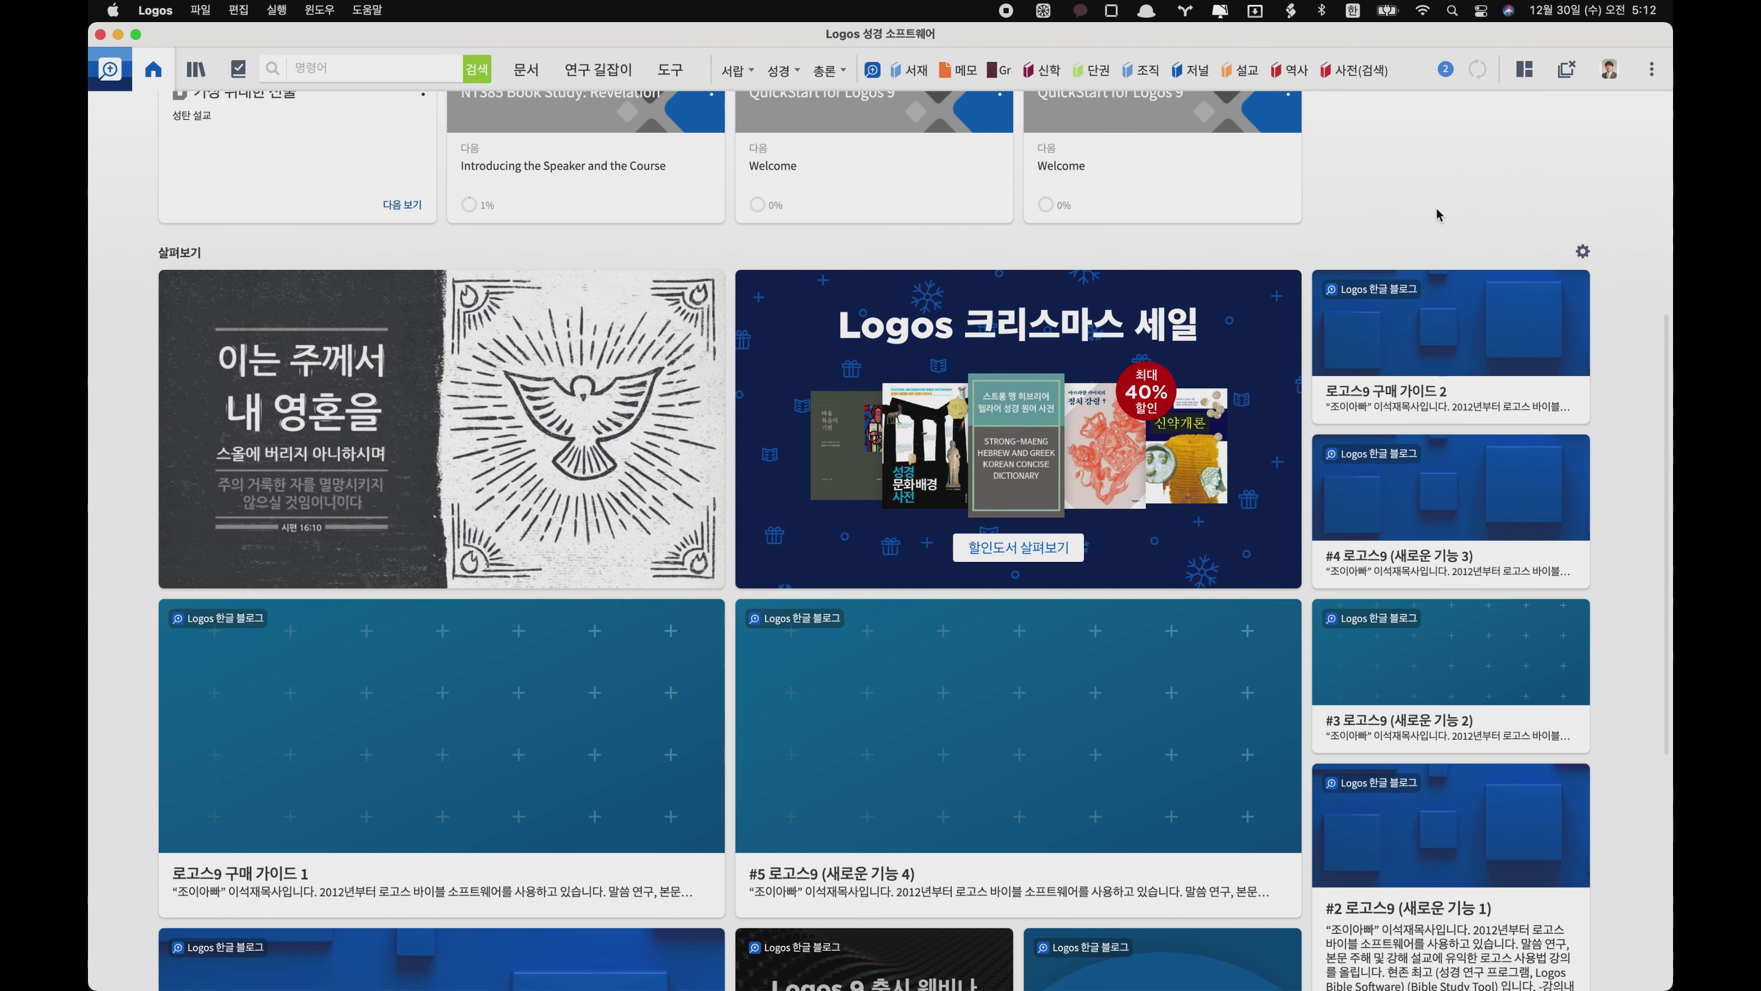
- Turn off 오늘의 구절 content in the 살펴보기 section again
click(1582, 251)
click(1454, 516)
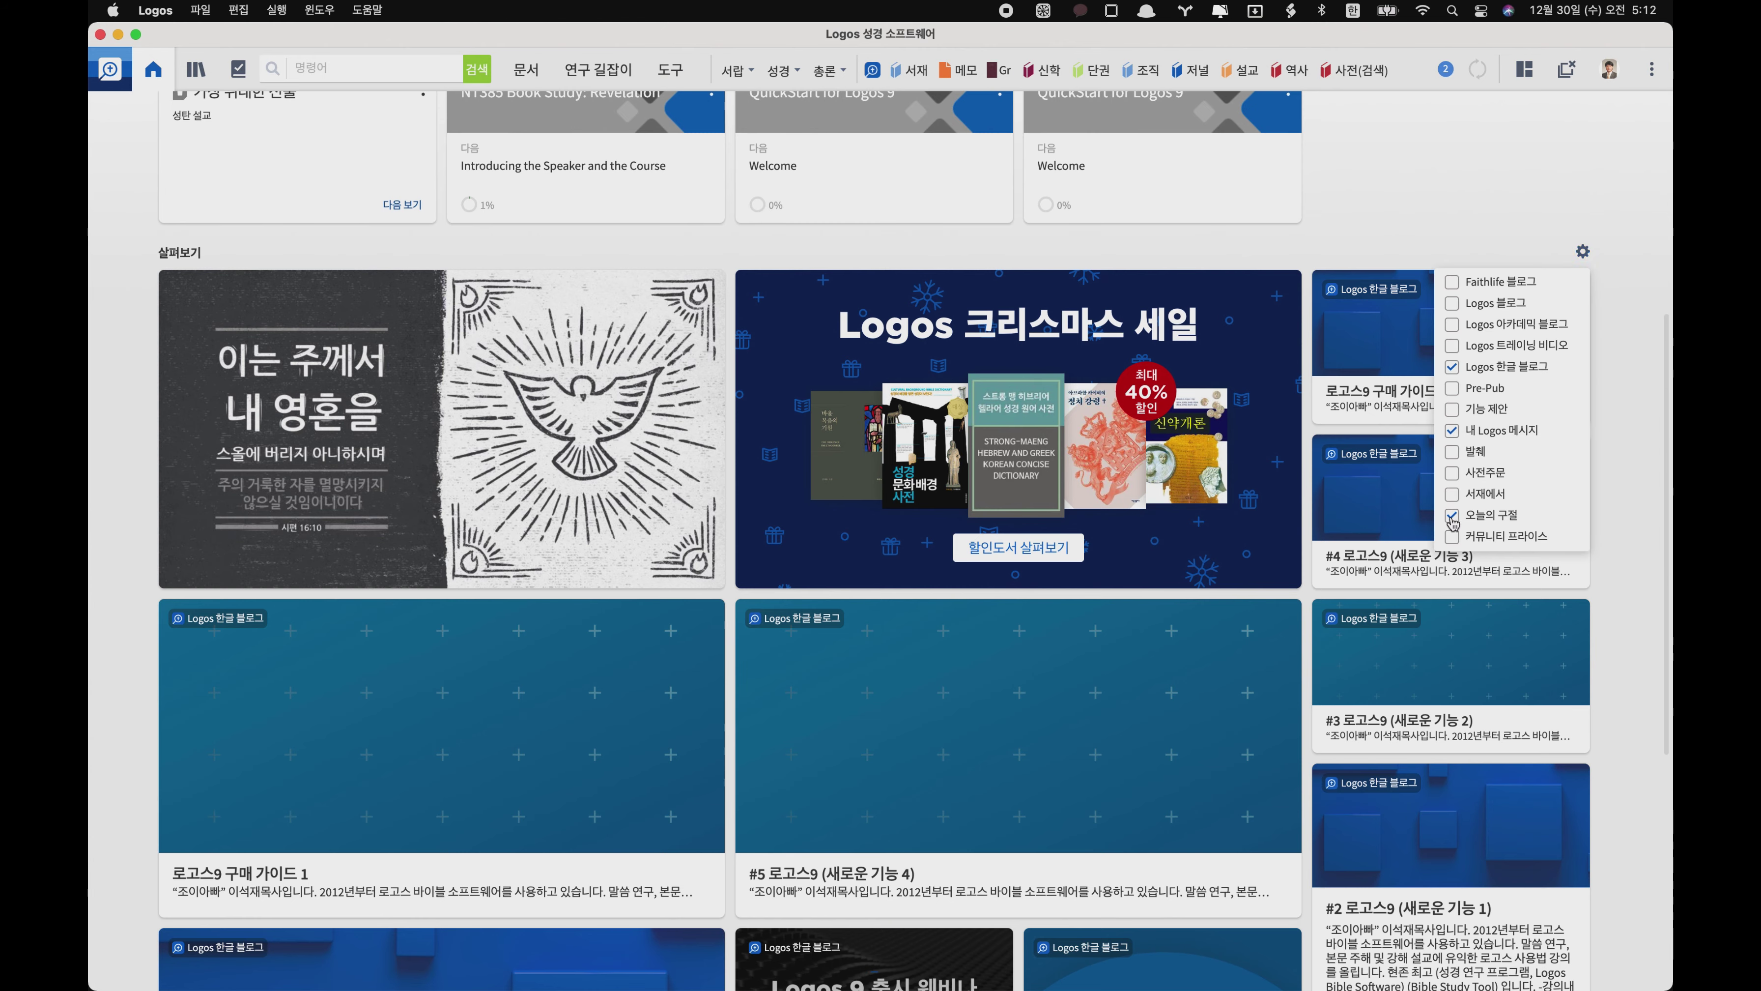
click(1401, 213)
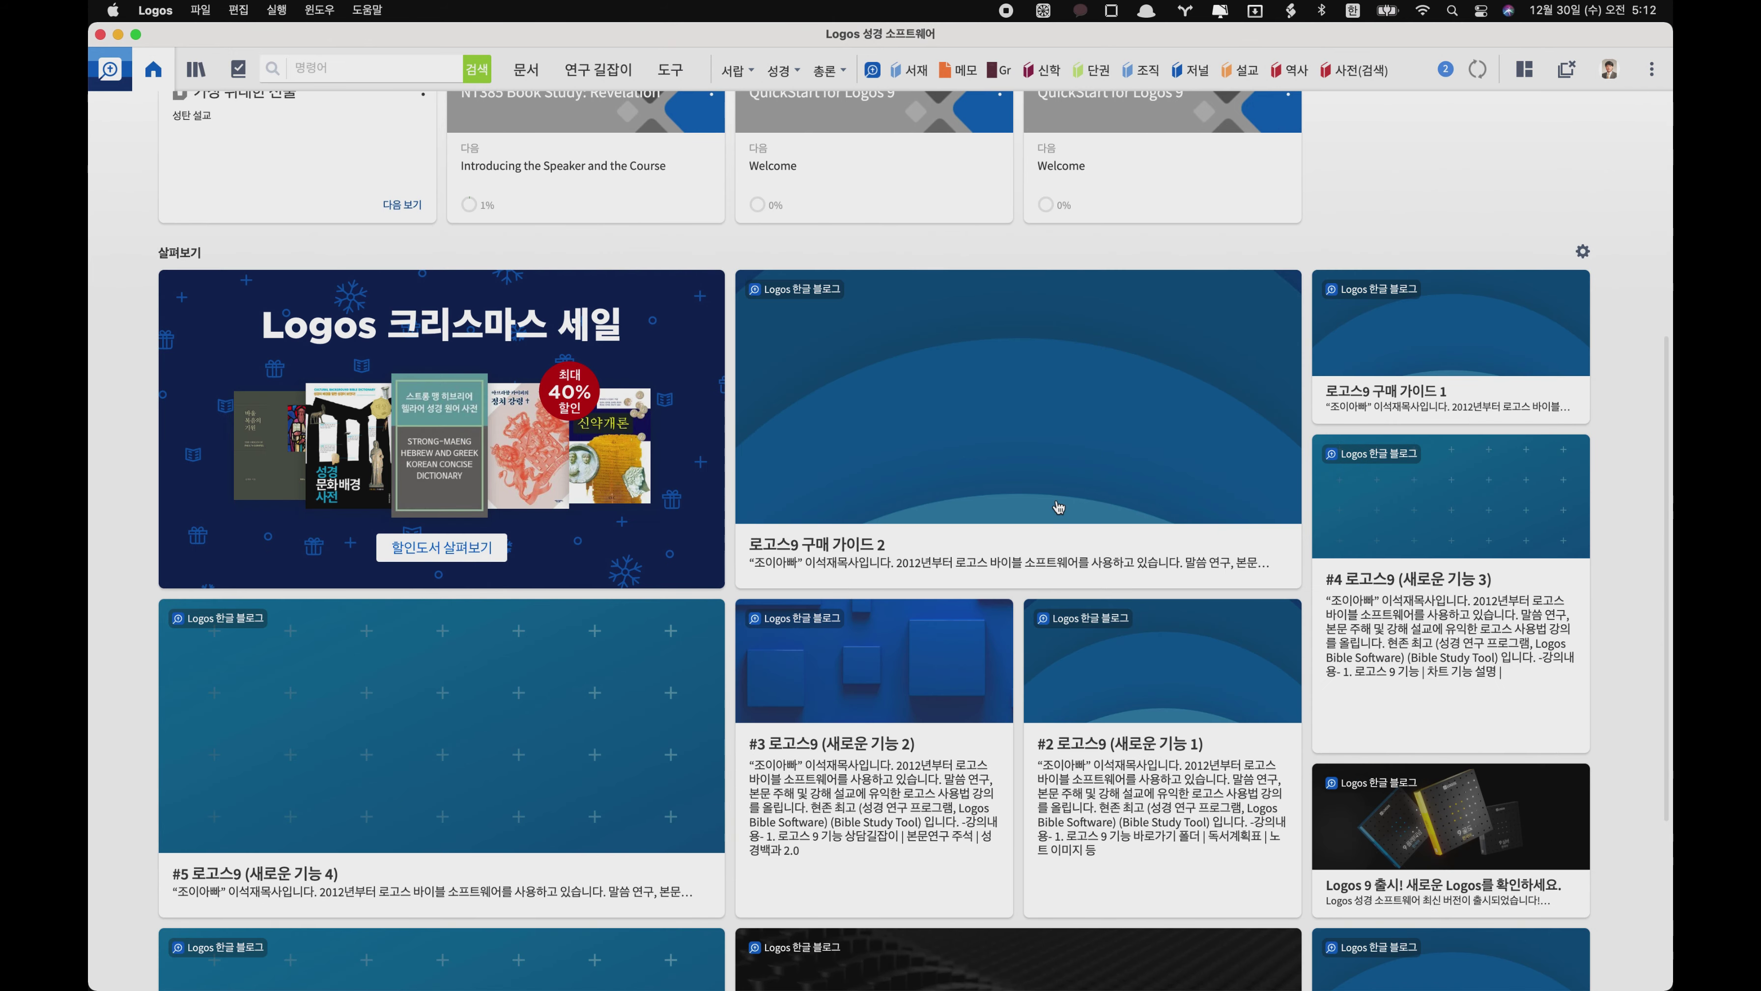
scroll(1058, 507, up, 6)
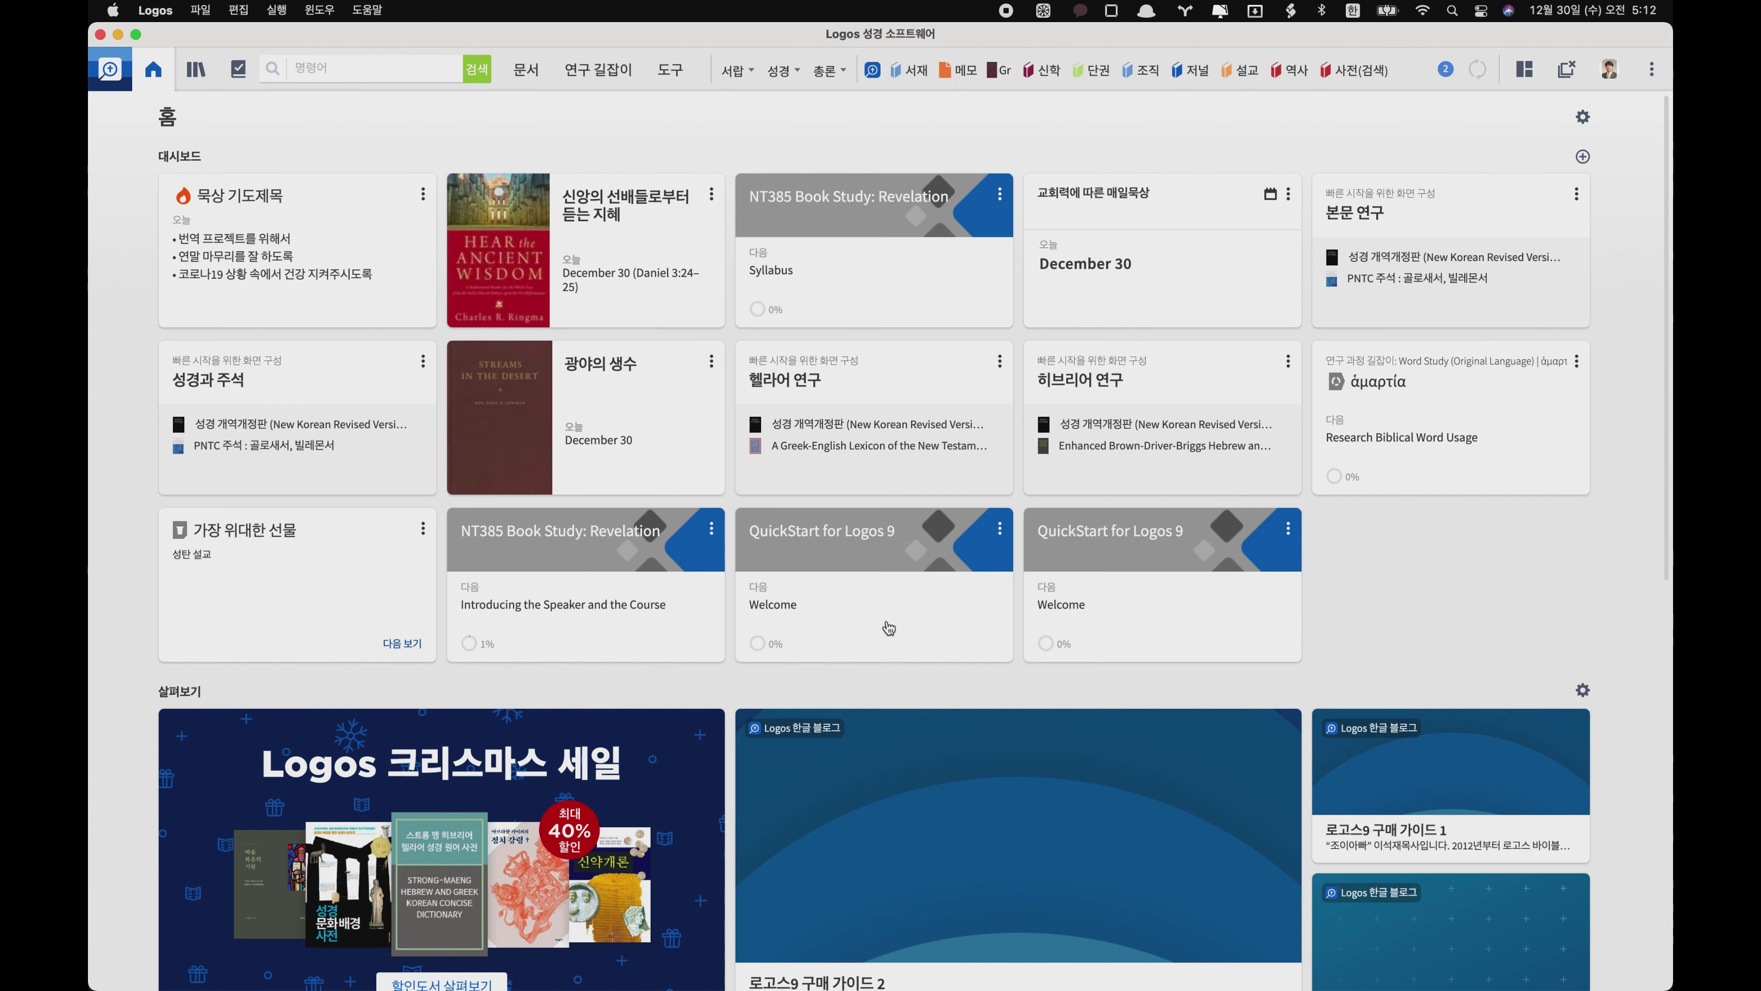
- Leave the home page, look up 요한계시록 2.1-10 with the command box, and look through the resulting passage study guide
click(154, 70)
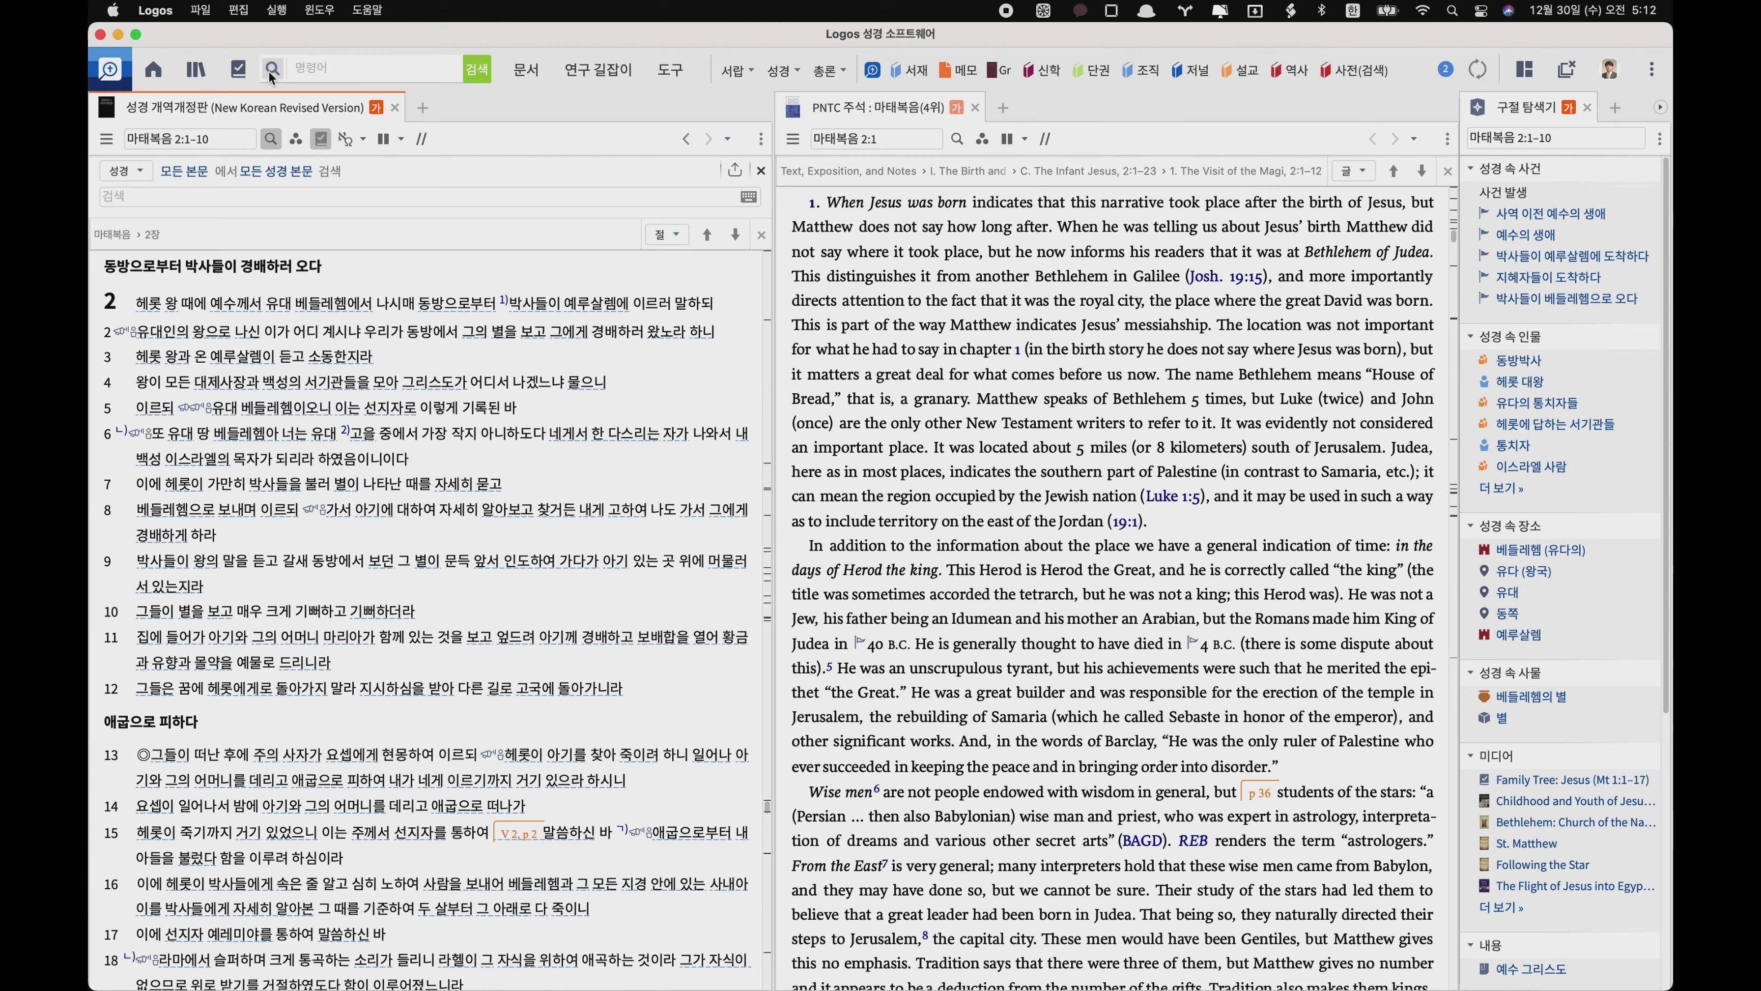
click(341, 77)
text(요한계시록)
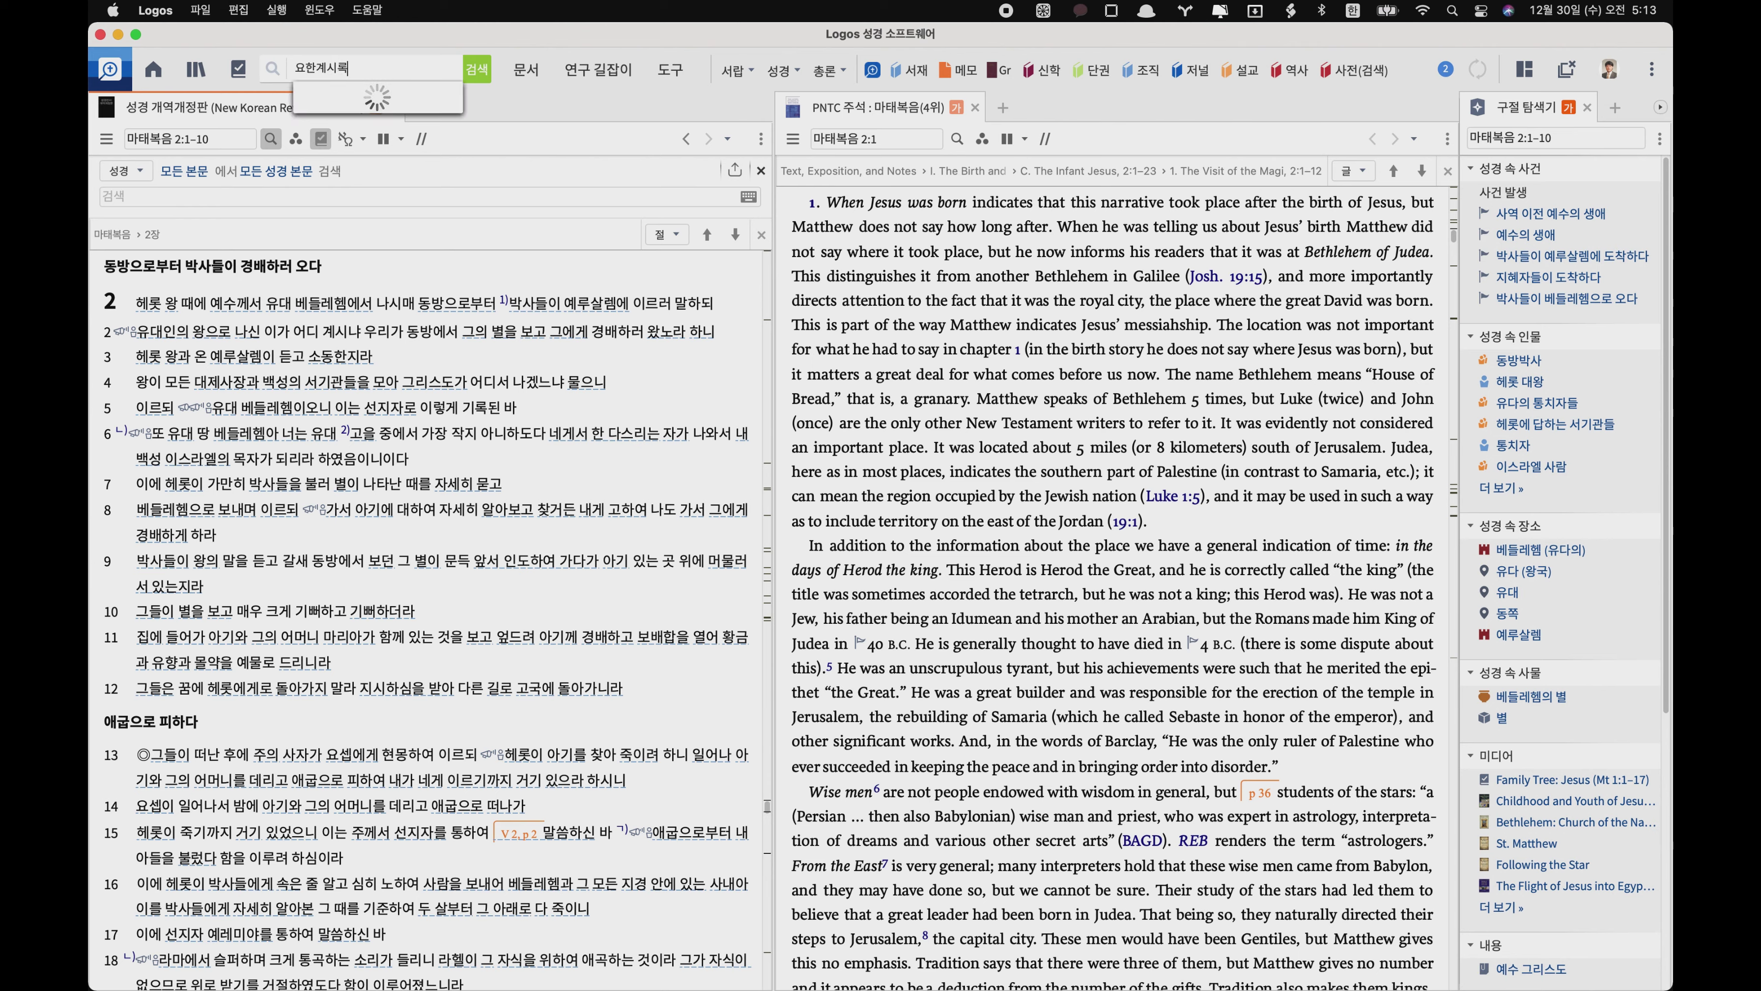
text( 2.1-10)
key(Return)
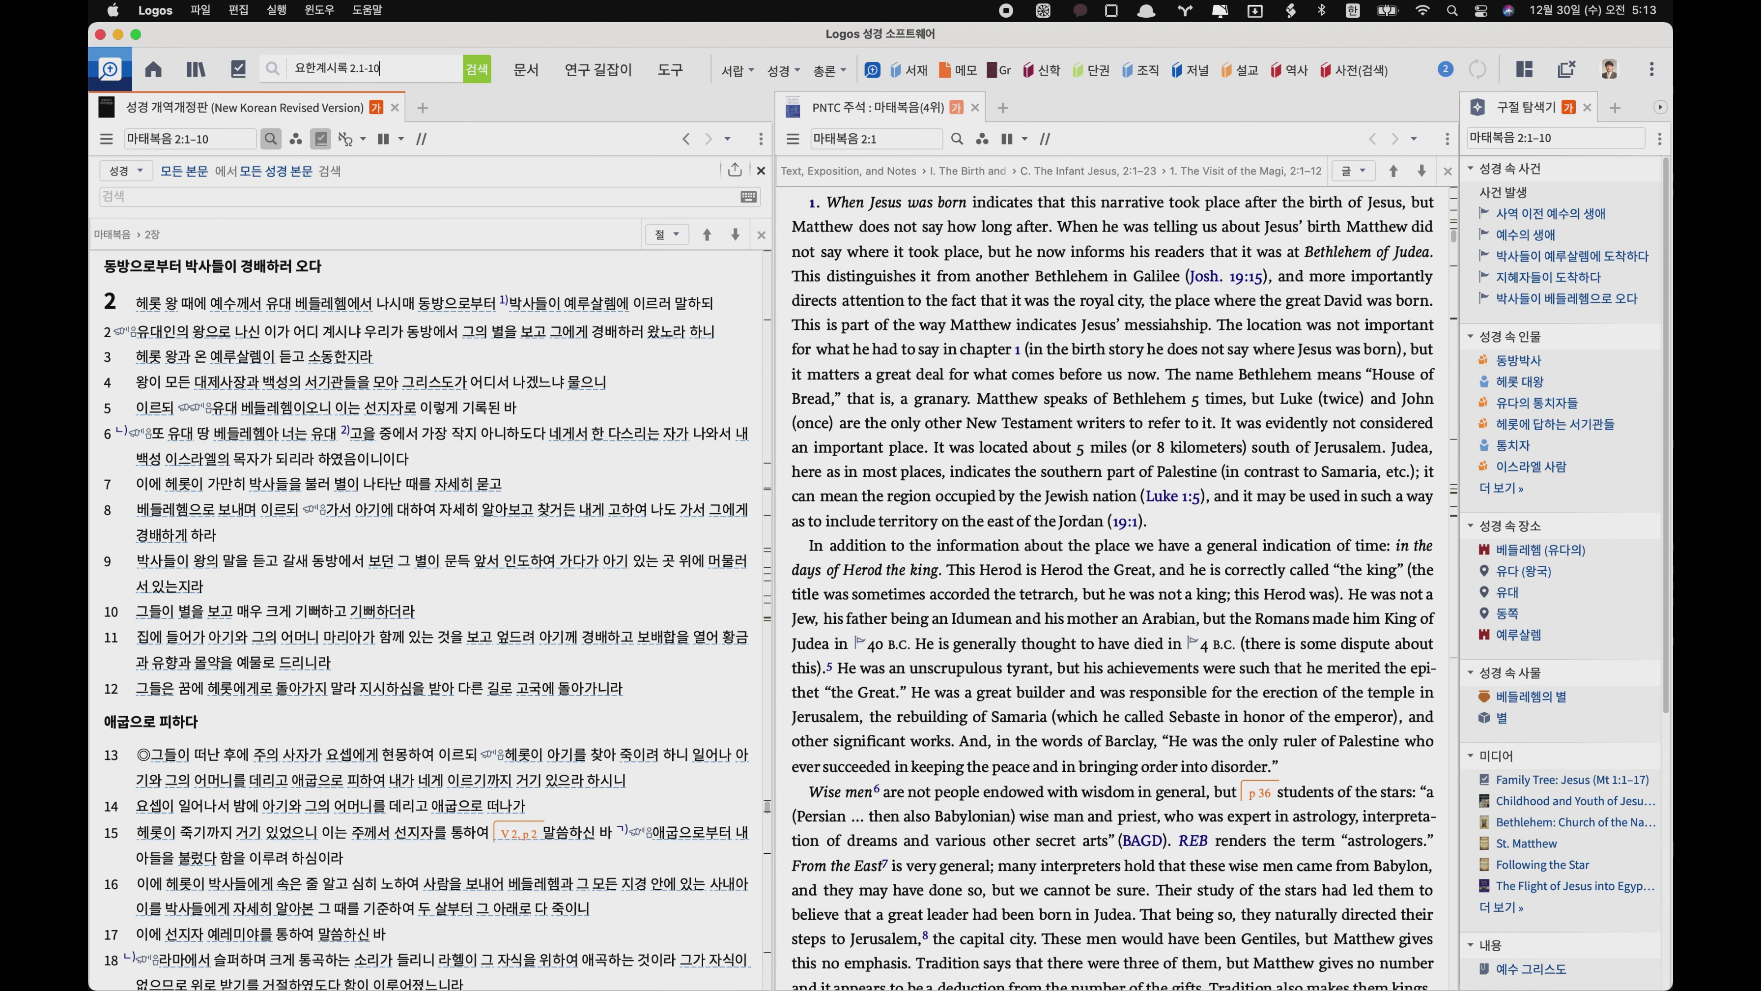
click(478, 70)
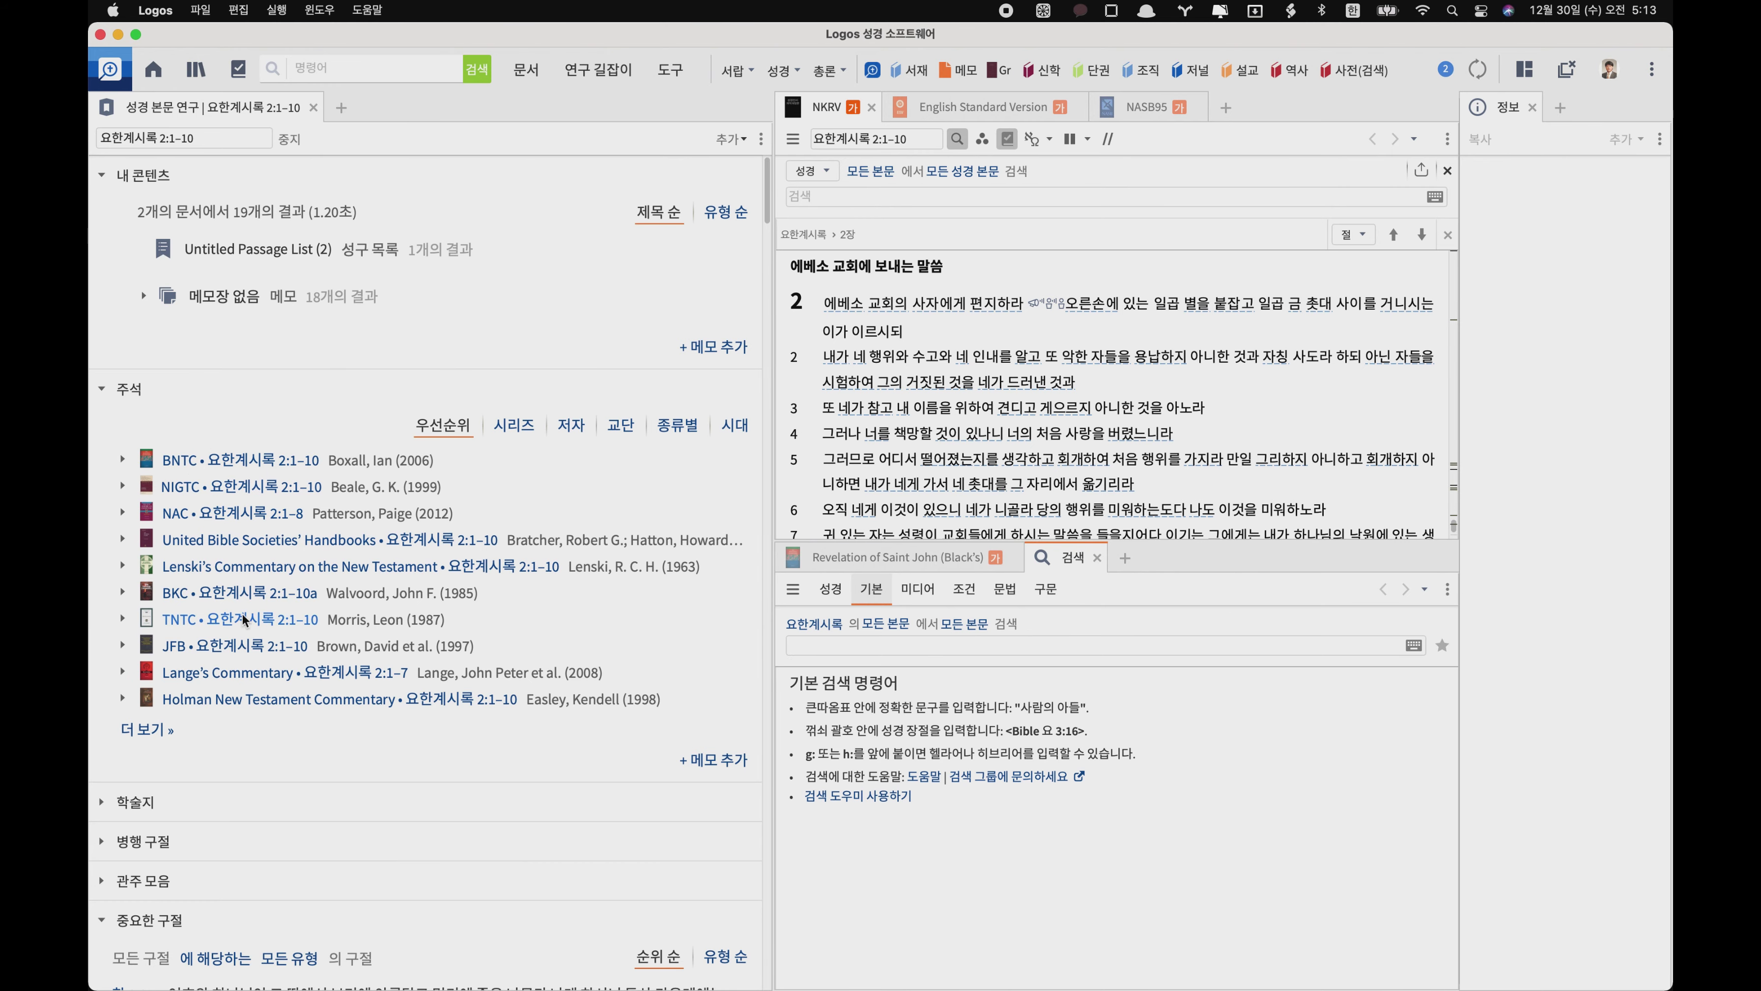
mouse_move(245, 619)
scroll(244, 620, down, 2)
scroll(139, 607, down, 5)
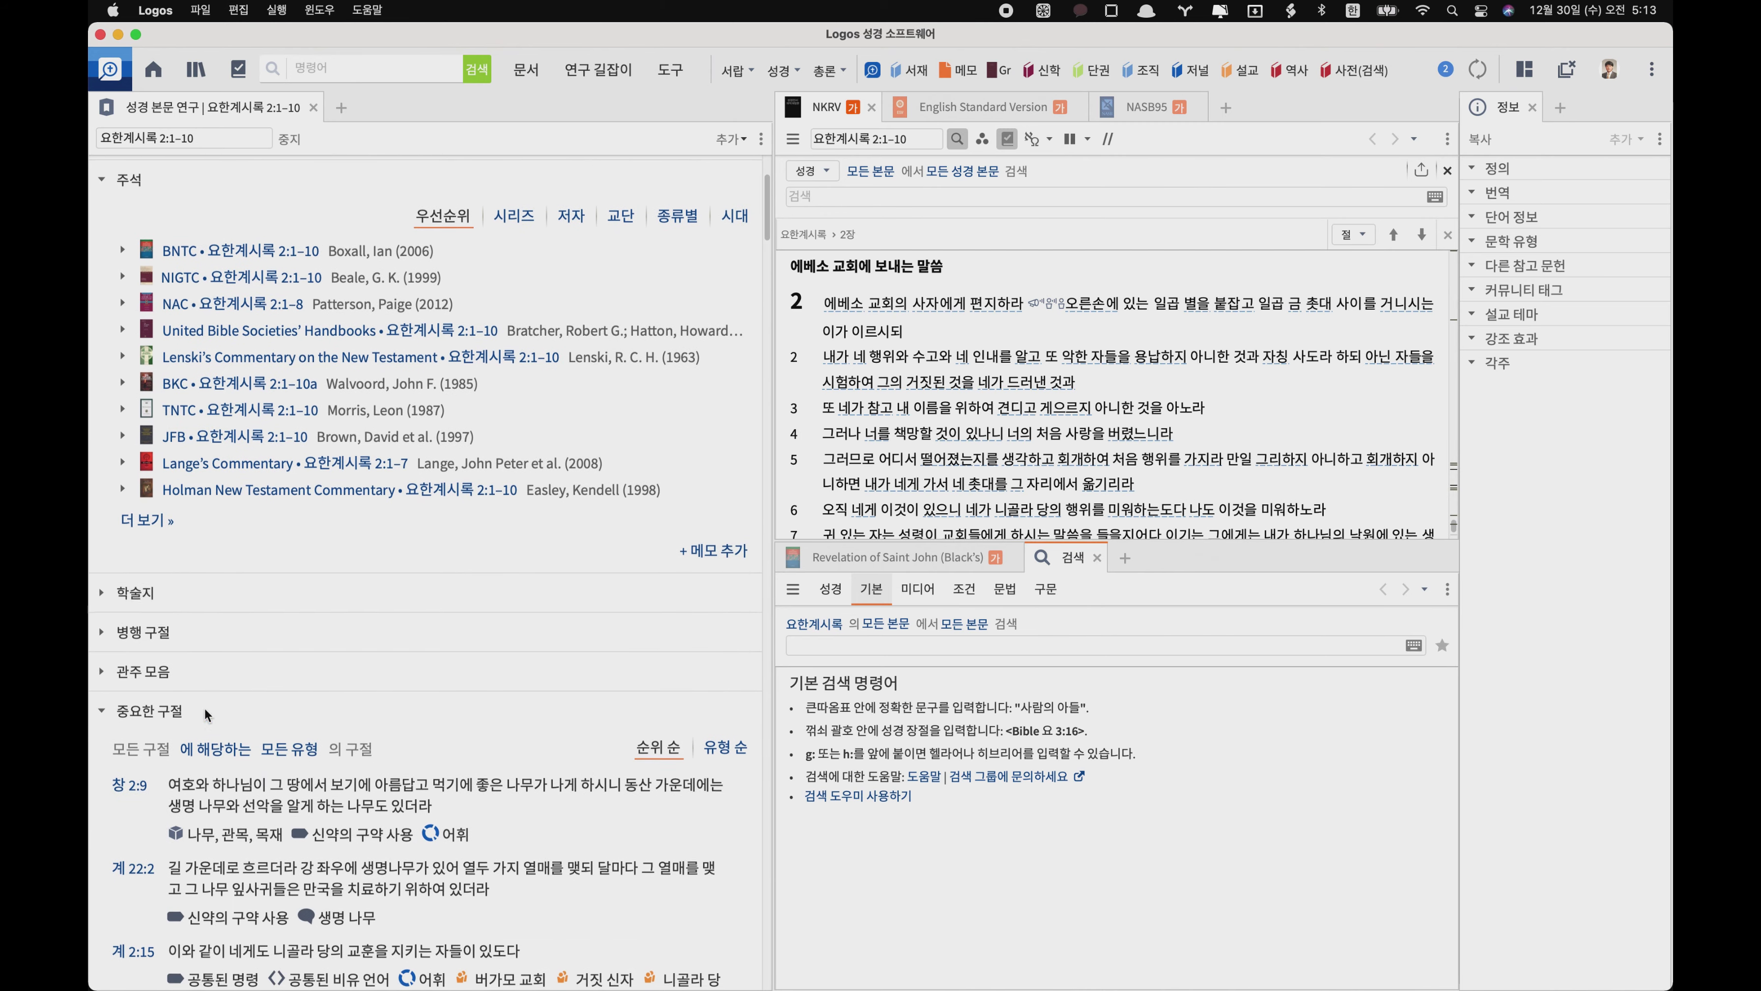
- Expand the 학술지 section of the 요한계시록 2:1–10 passage guide and look through its journal articles
click(101, 593)
scroll(102, 598, down, 4)
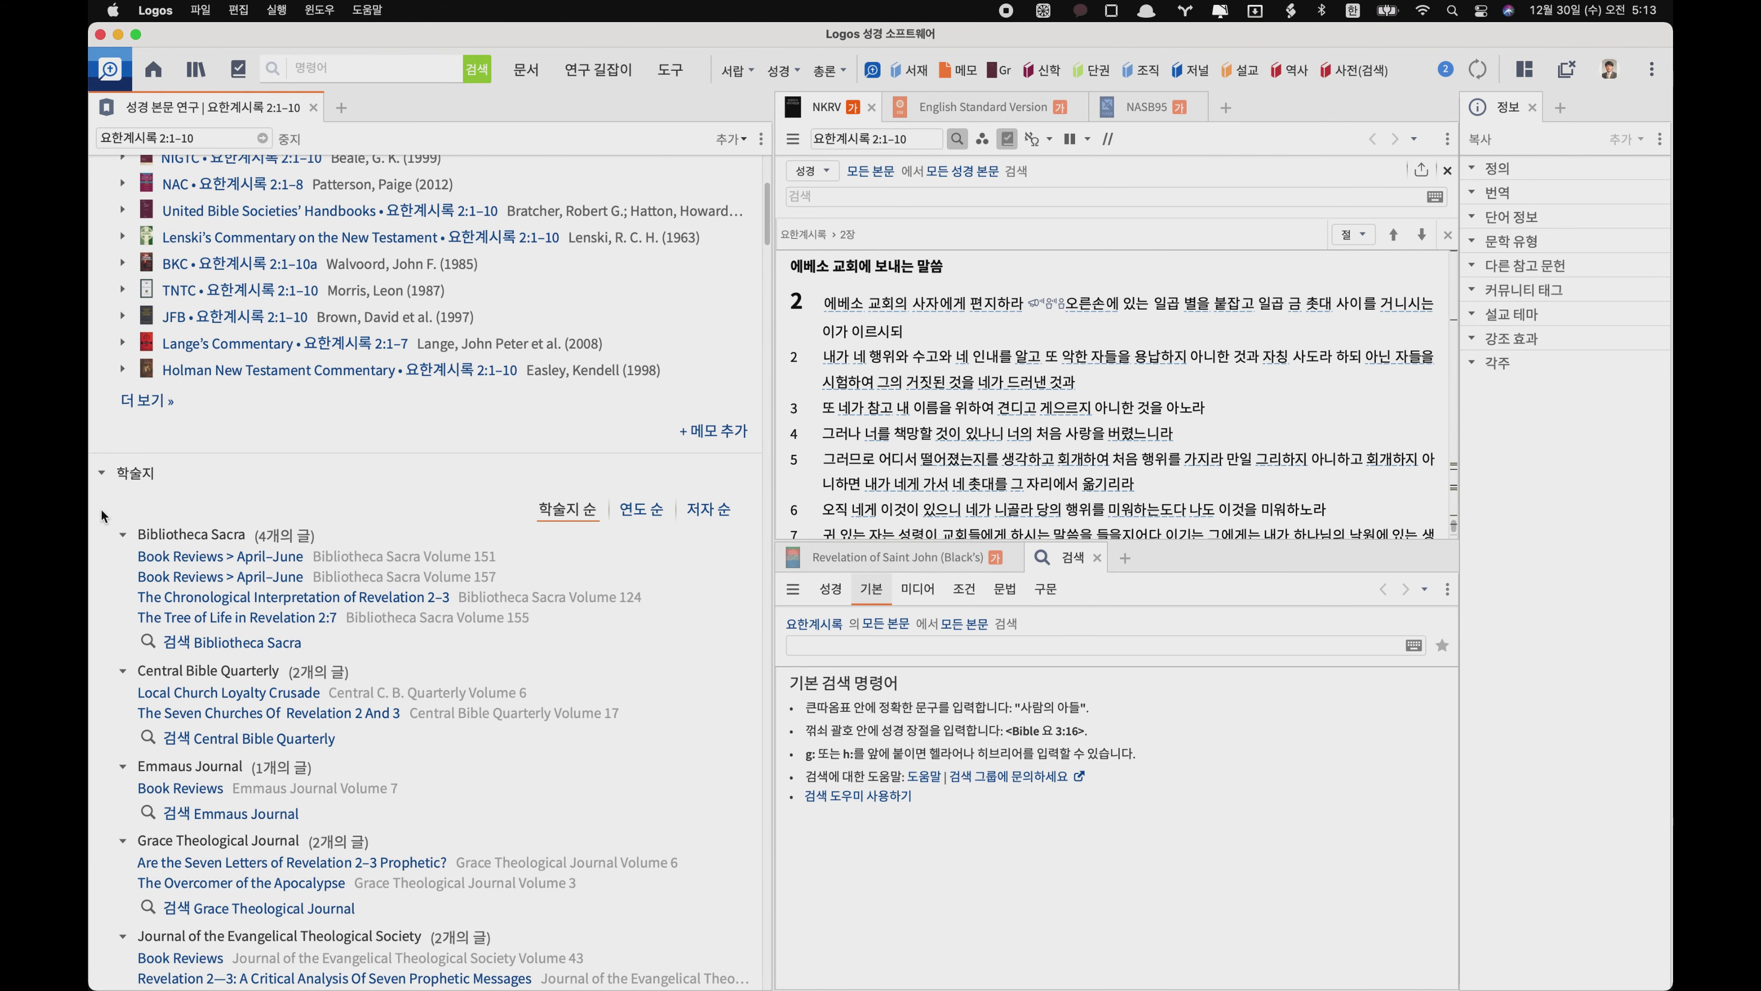
scroll(190, 556, down, 8)
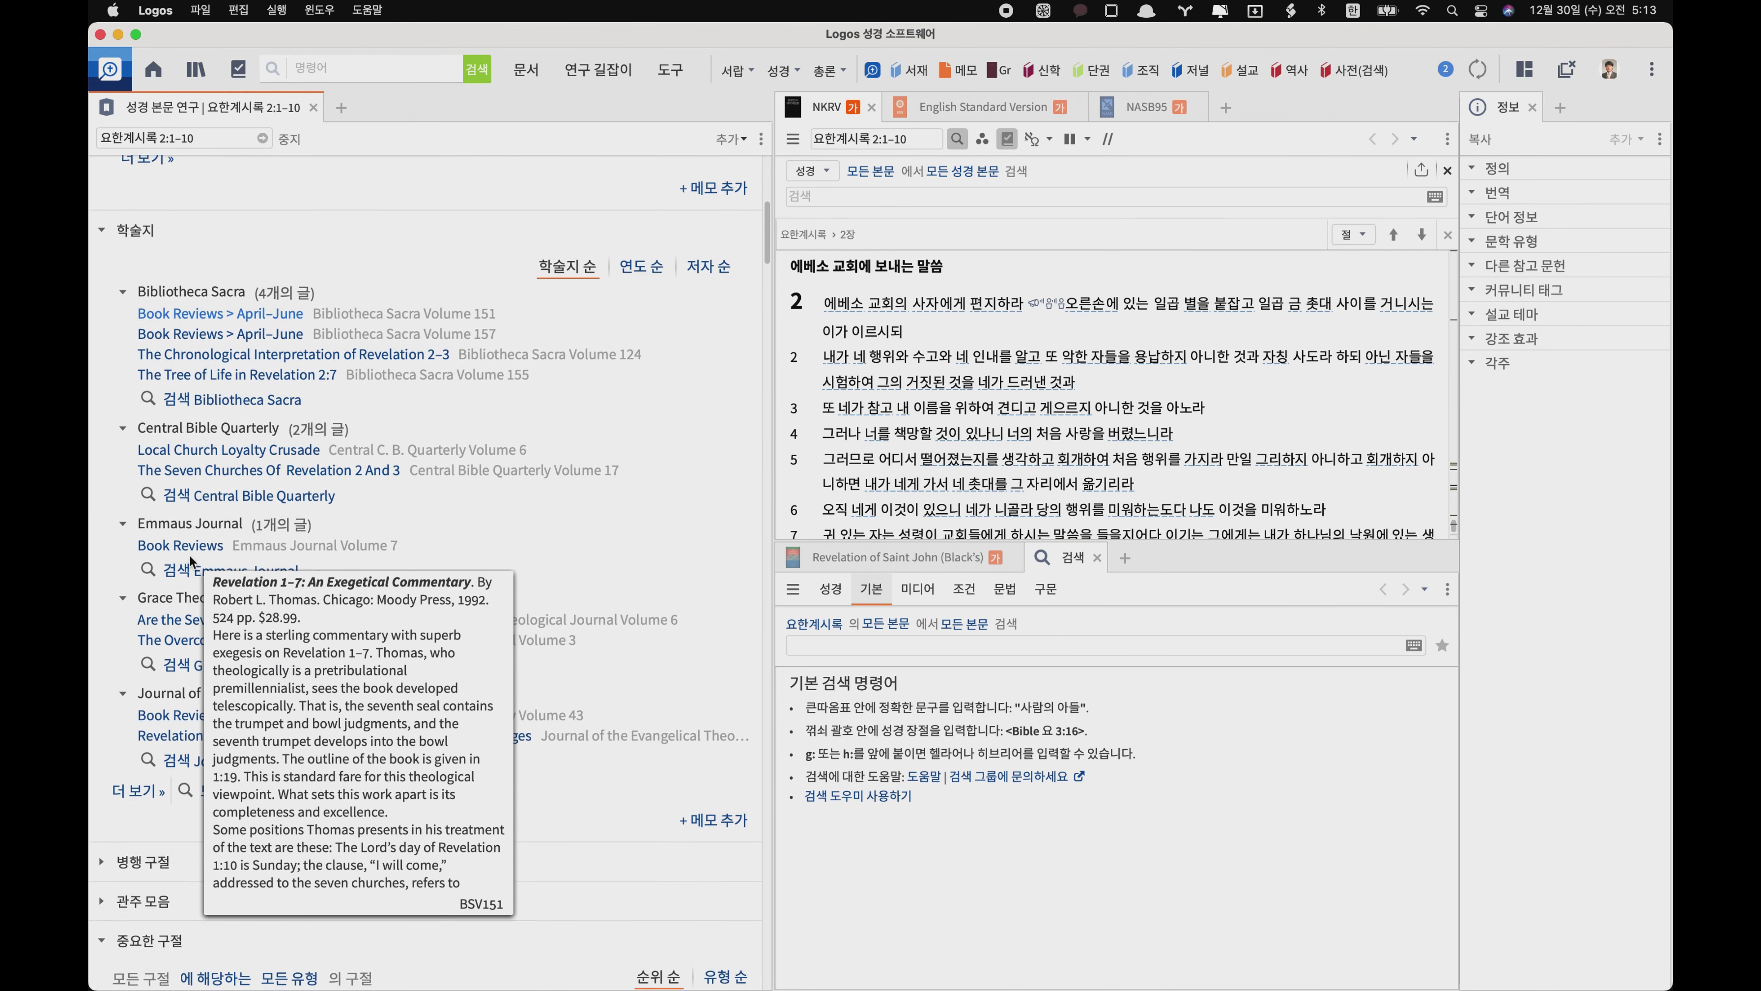
scroll(190, 556, down, 3)
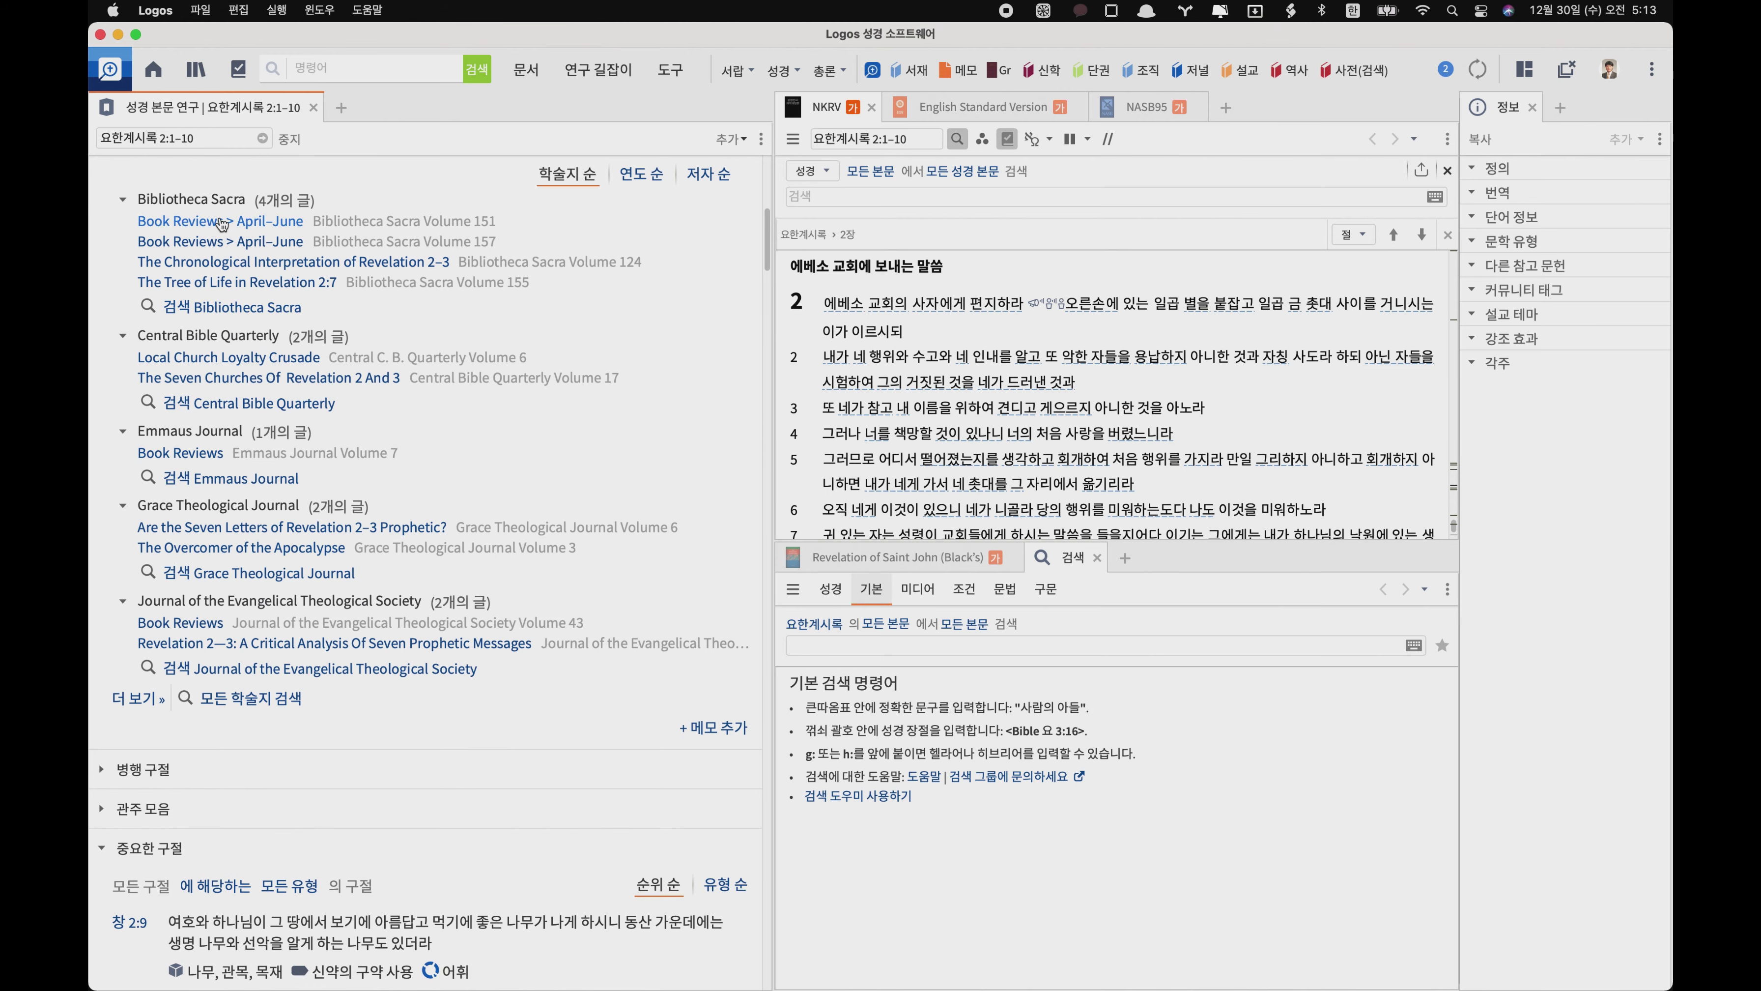
- Open the Book Reviews > April–June article from Bibliotheca Sacra Volume 151, look through it, and close it
click(221, 219)
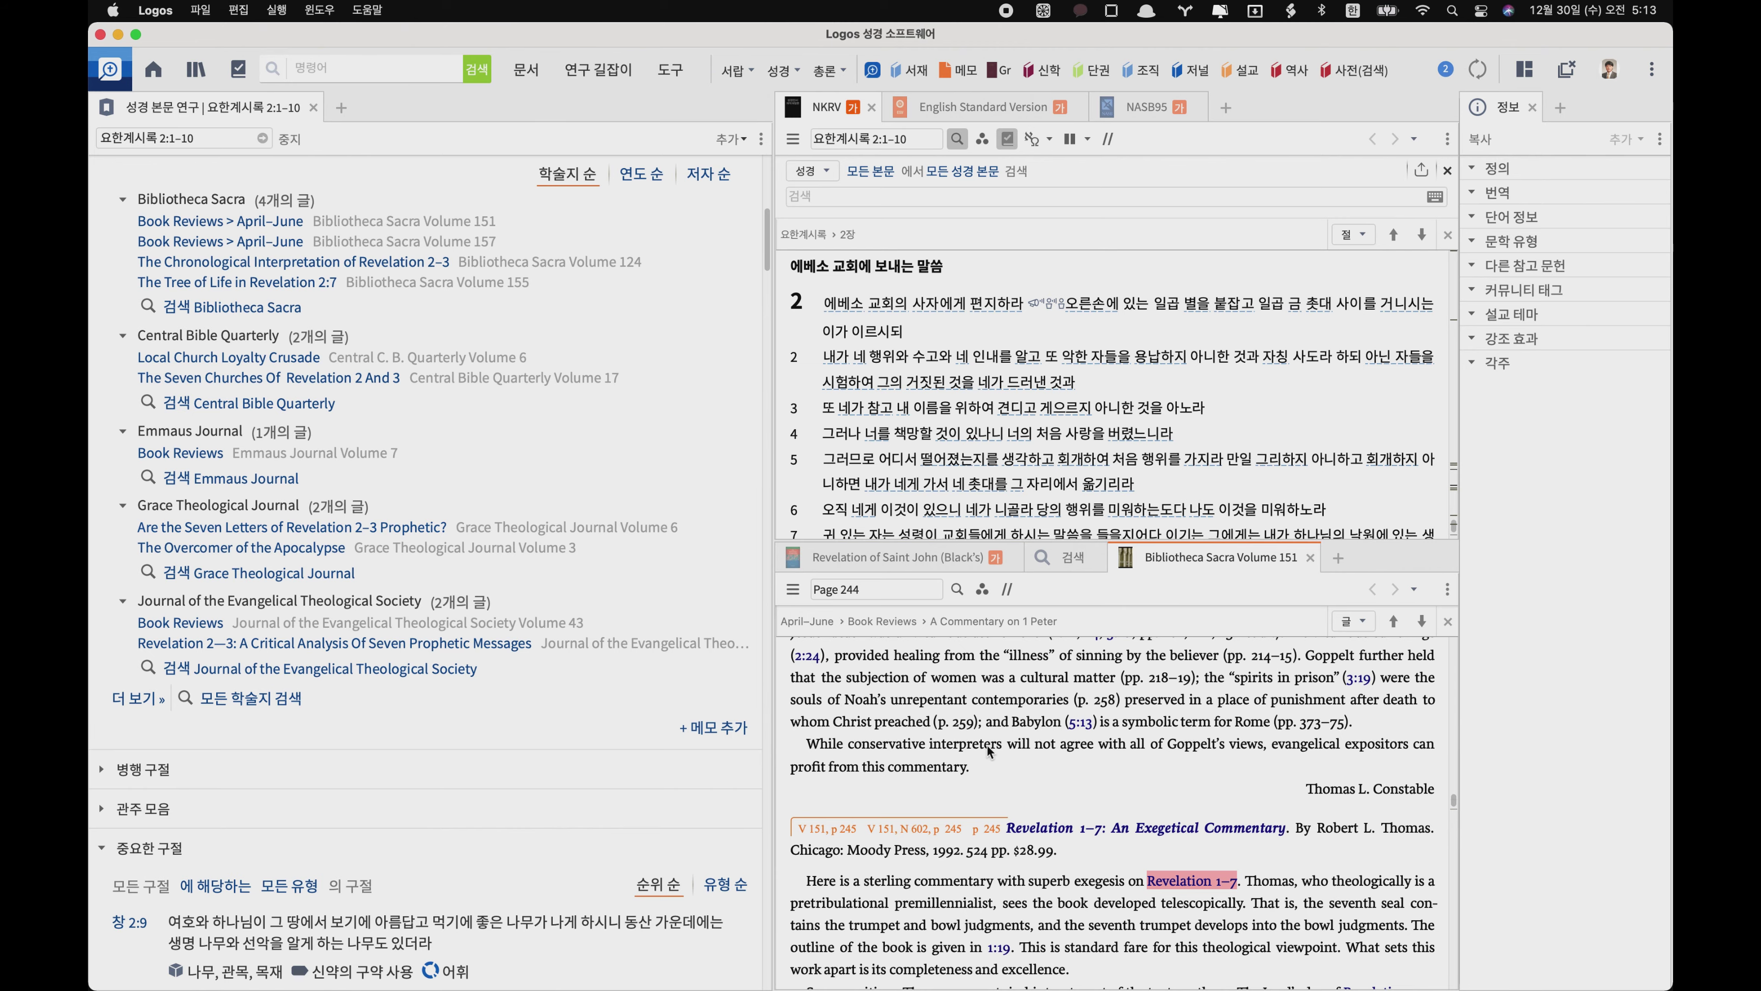
scroll(1048, 757, up, 3)
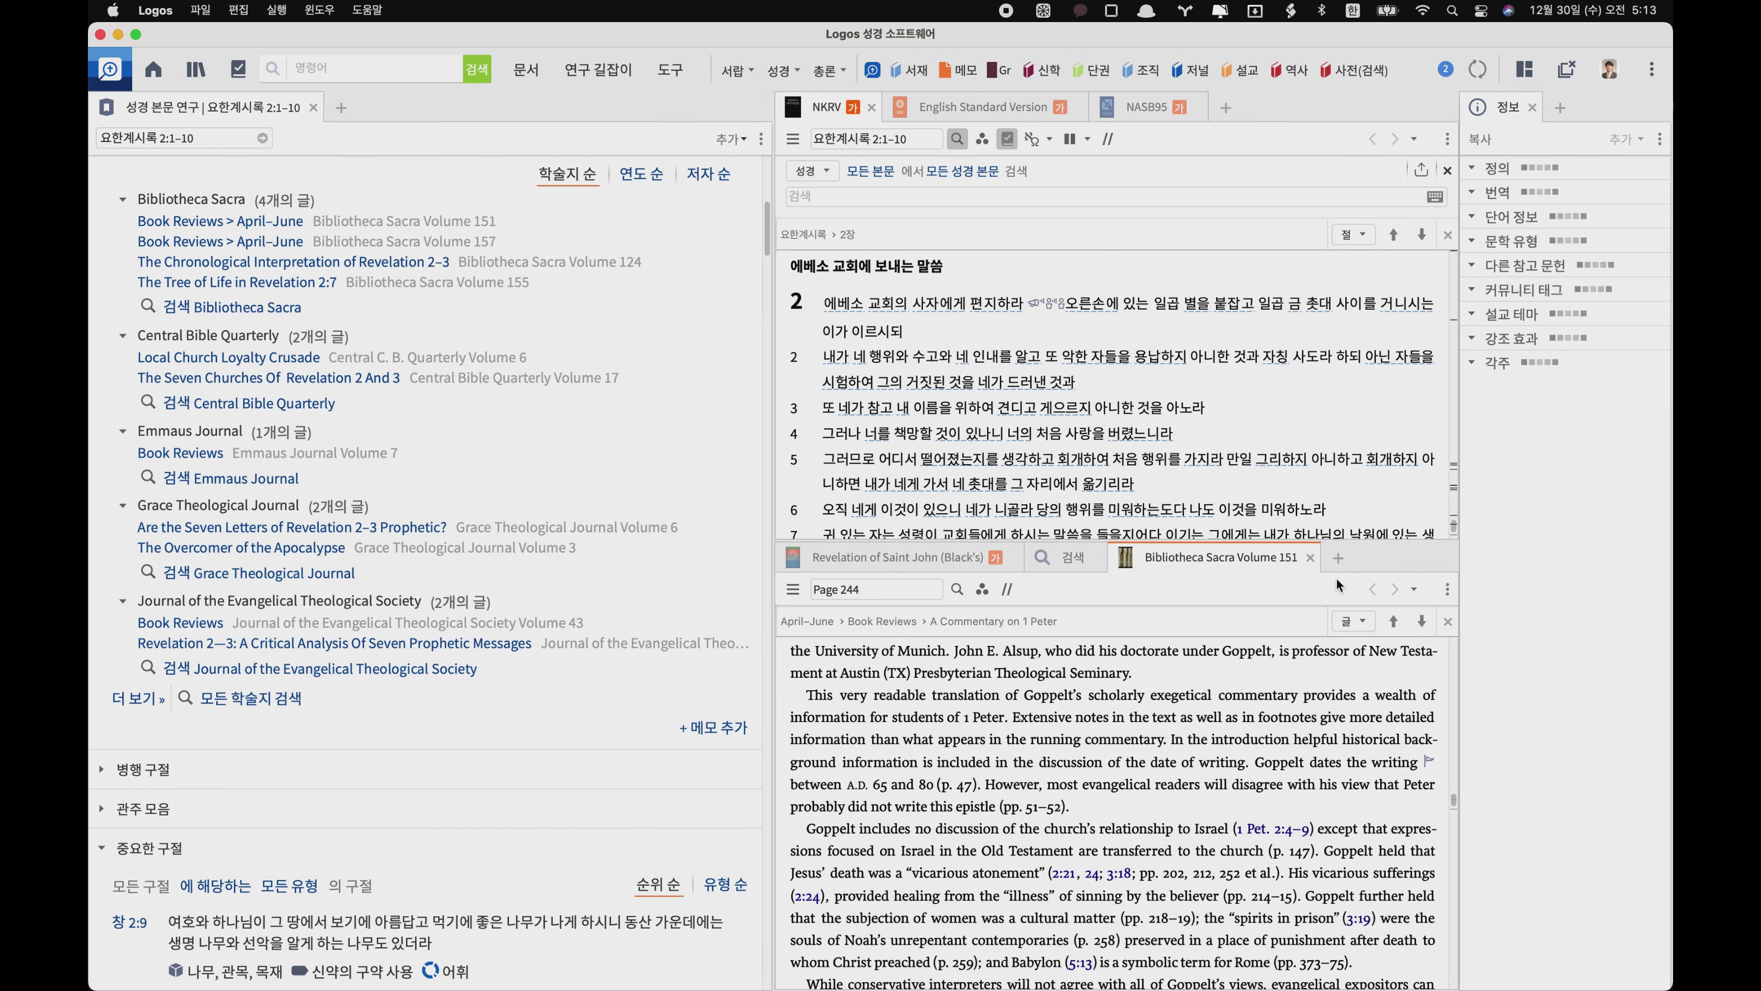
click(1309, 557)
- Expand the 병행 구절 section, preview the 창 3:22 verse text, and show the full list of parallel passages
scroll(468, 554, down, 3)
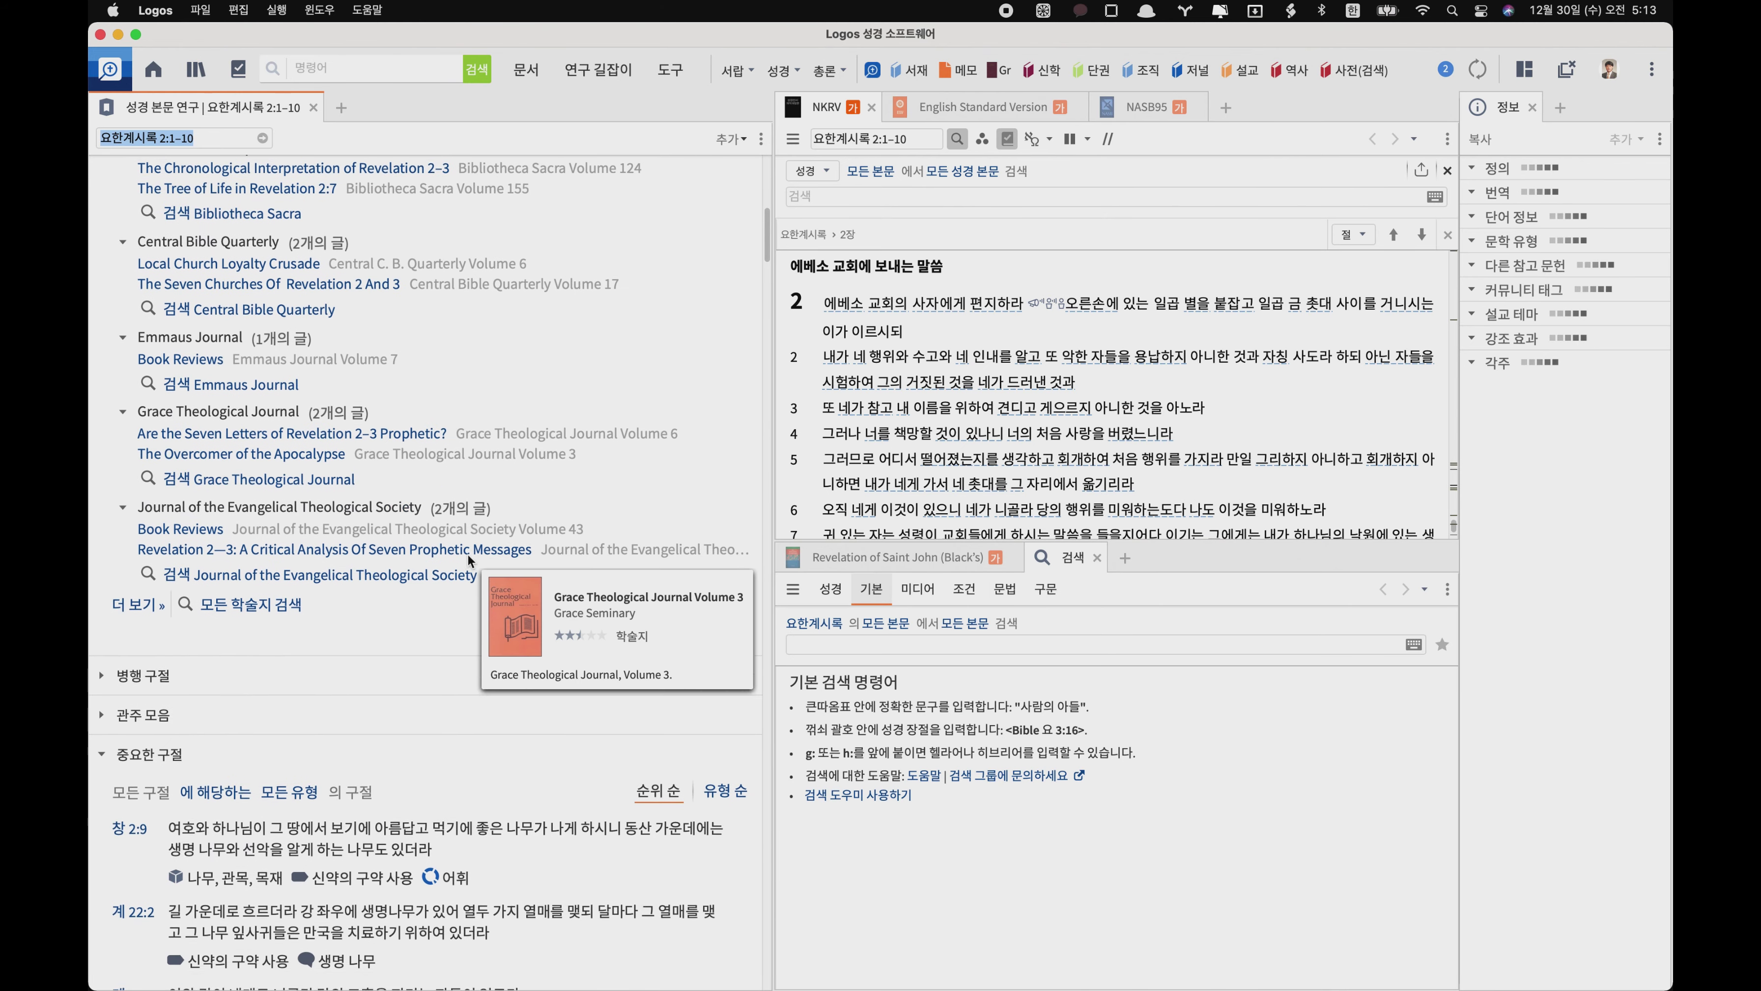
click(111, 674)
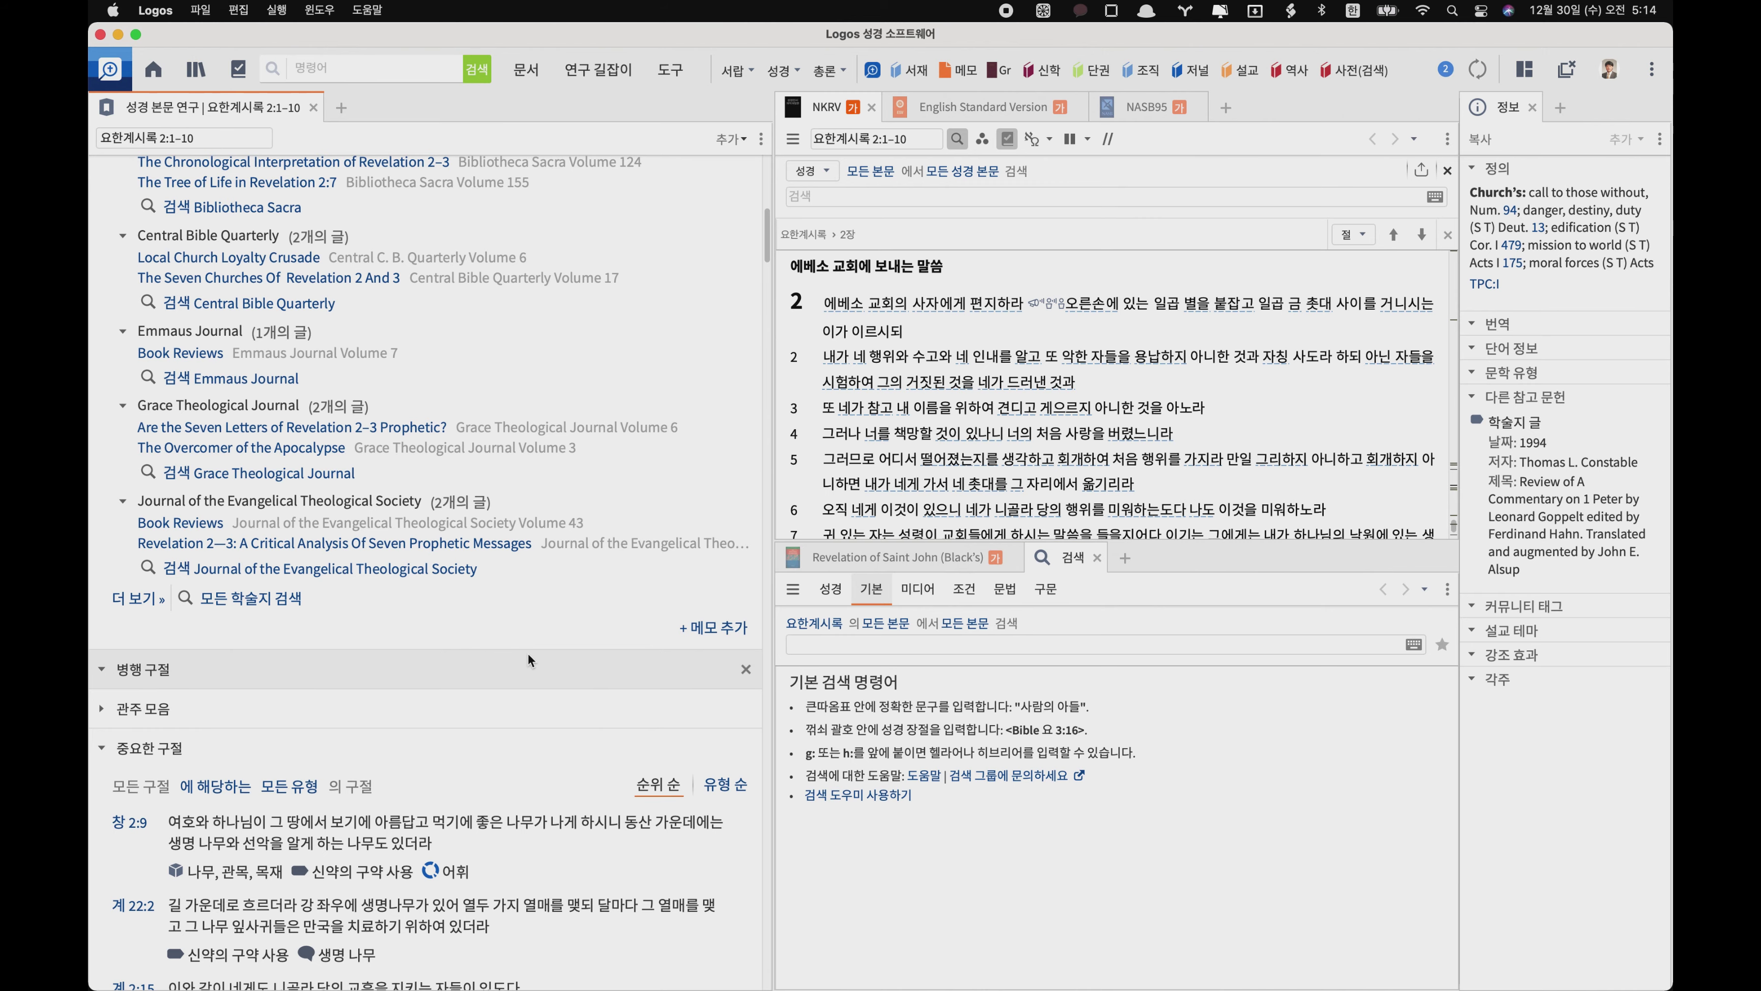
scroll(527, 652, down, 2)
scroll(527, 653, down, 5)
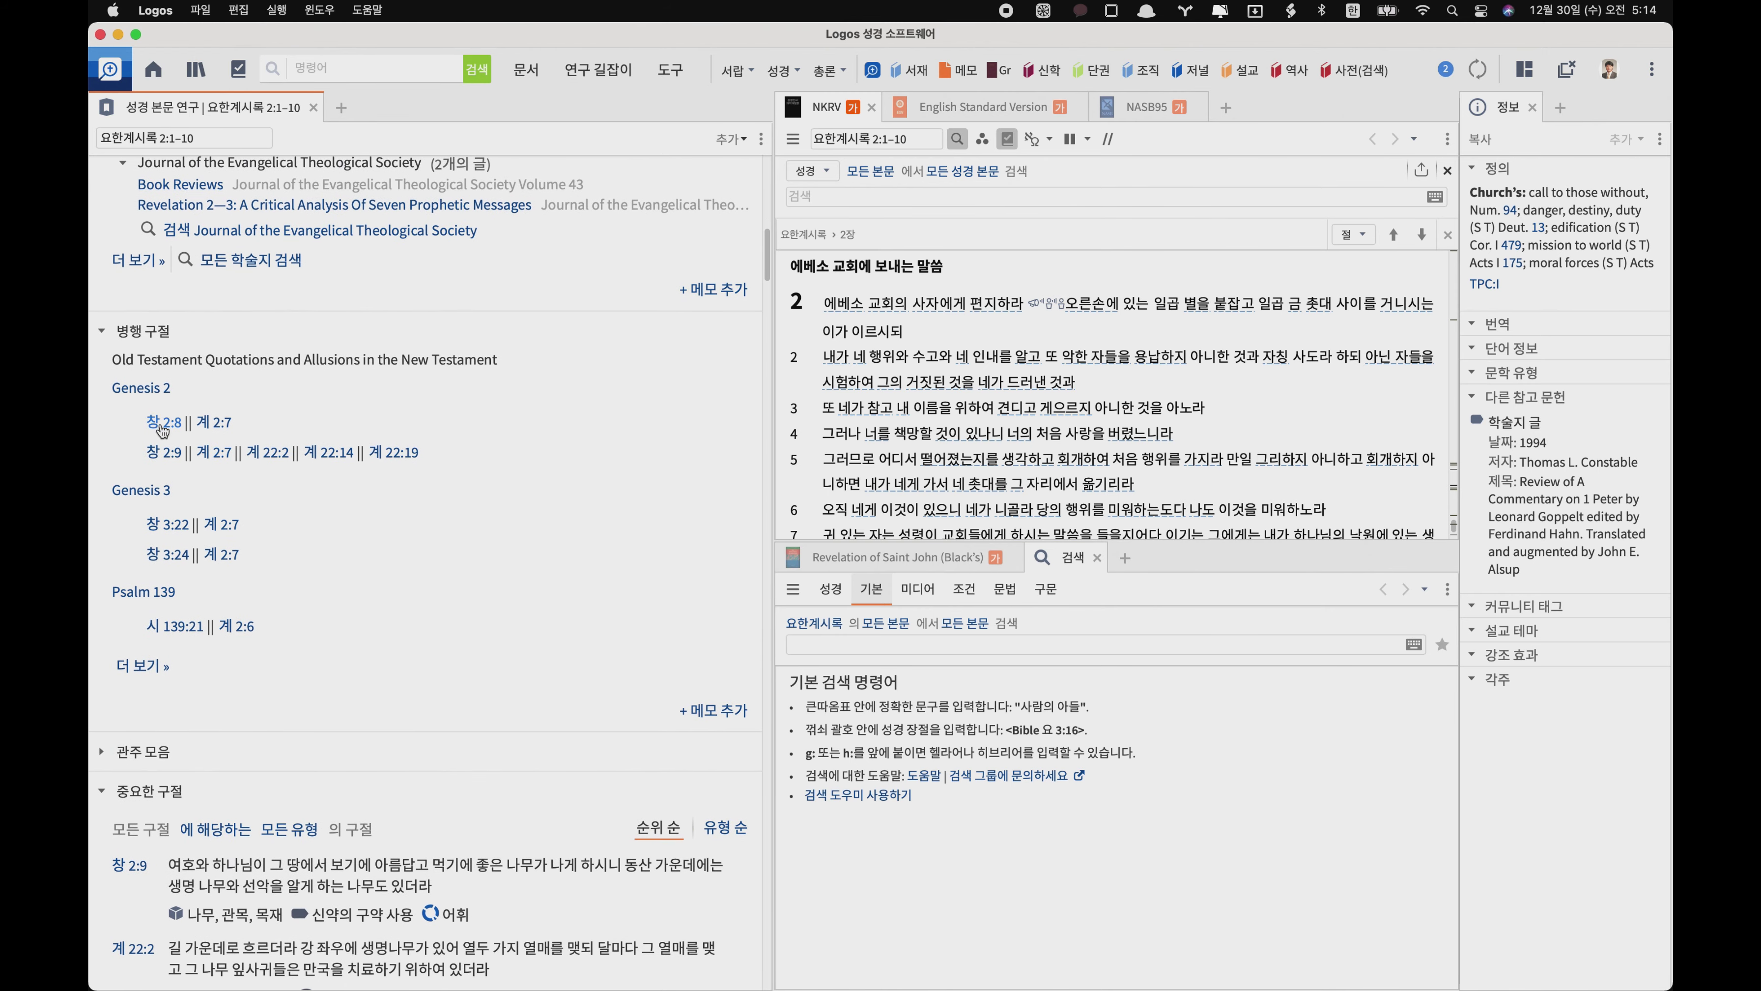
mouse_move(170, 425)
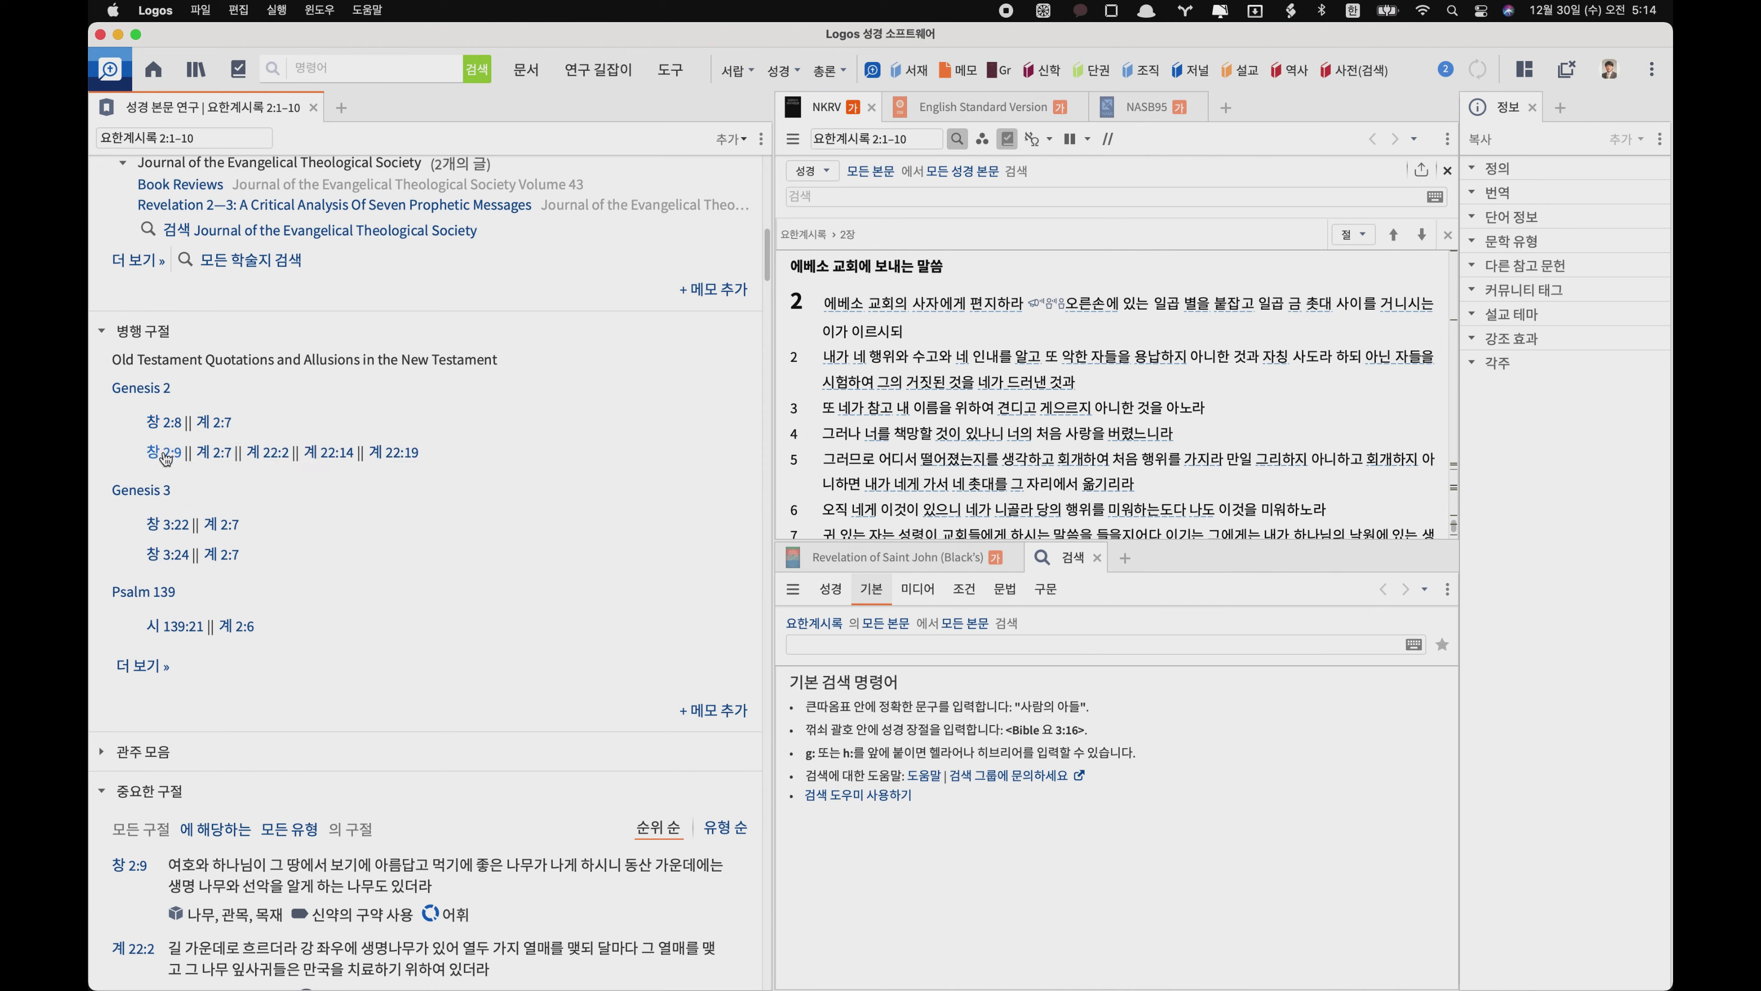
mouse_move(178, 531)
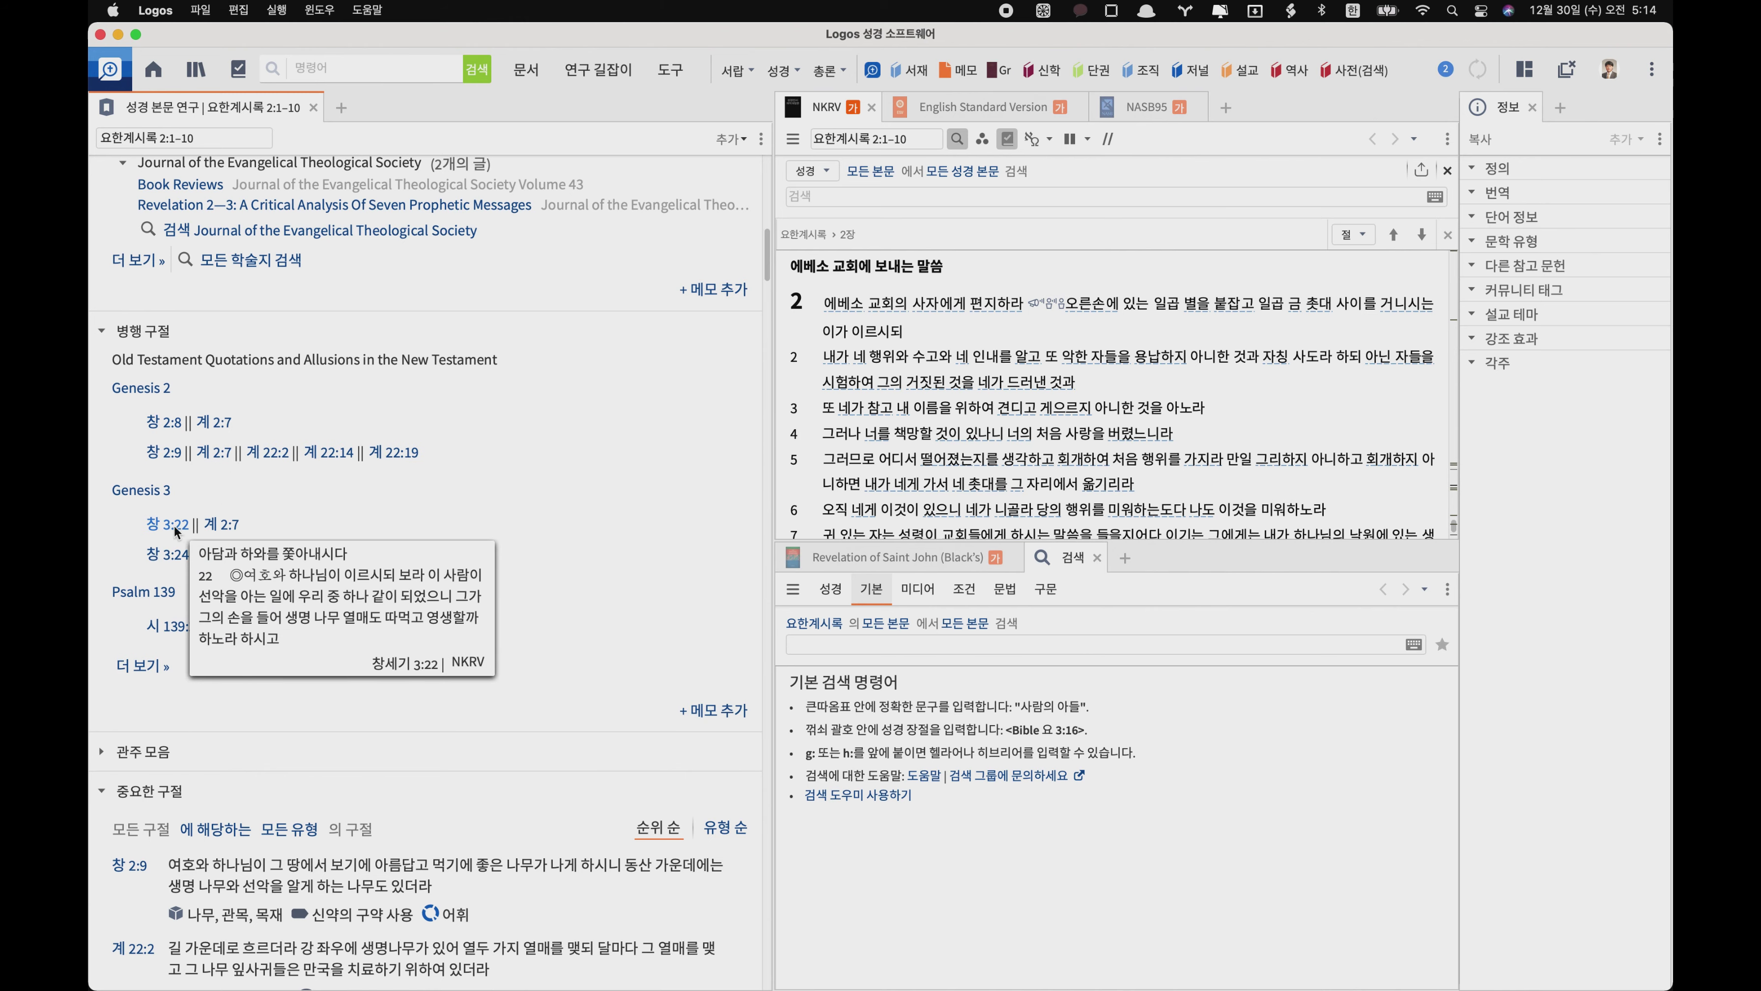
click(143, 667)
scroll(330, 666, down, 10)
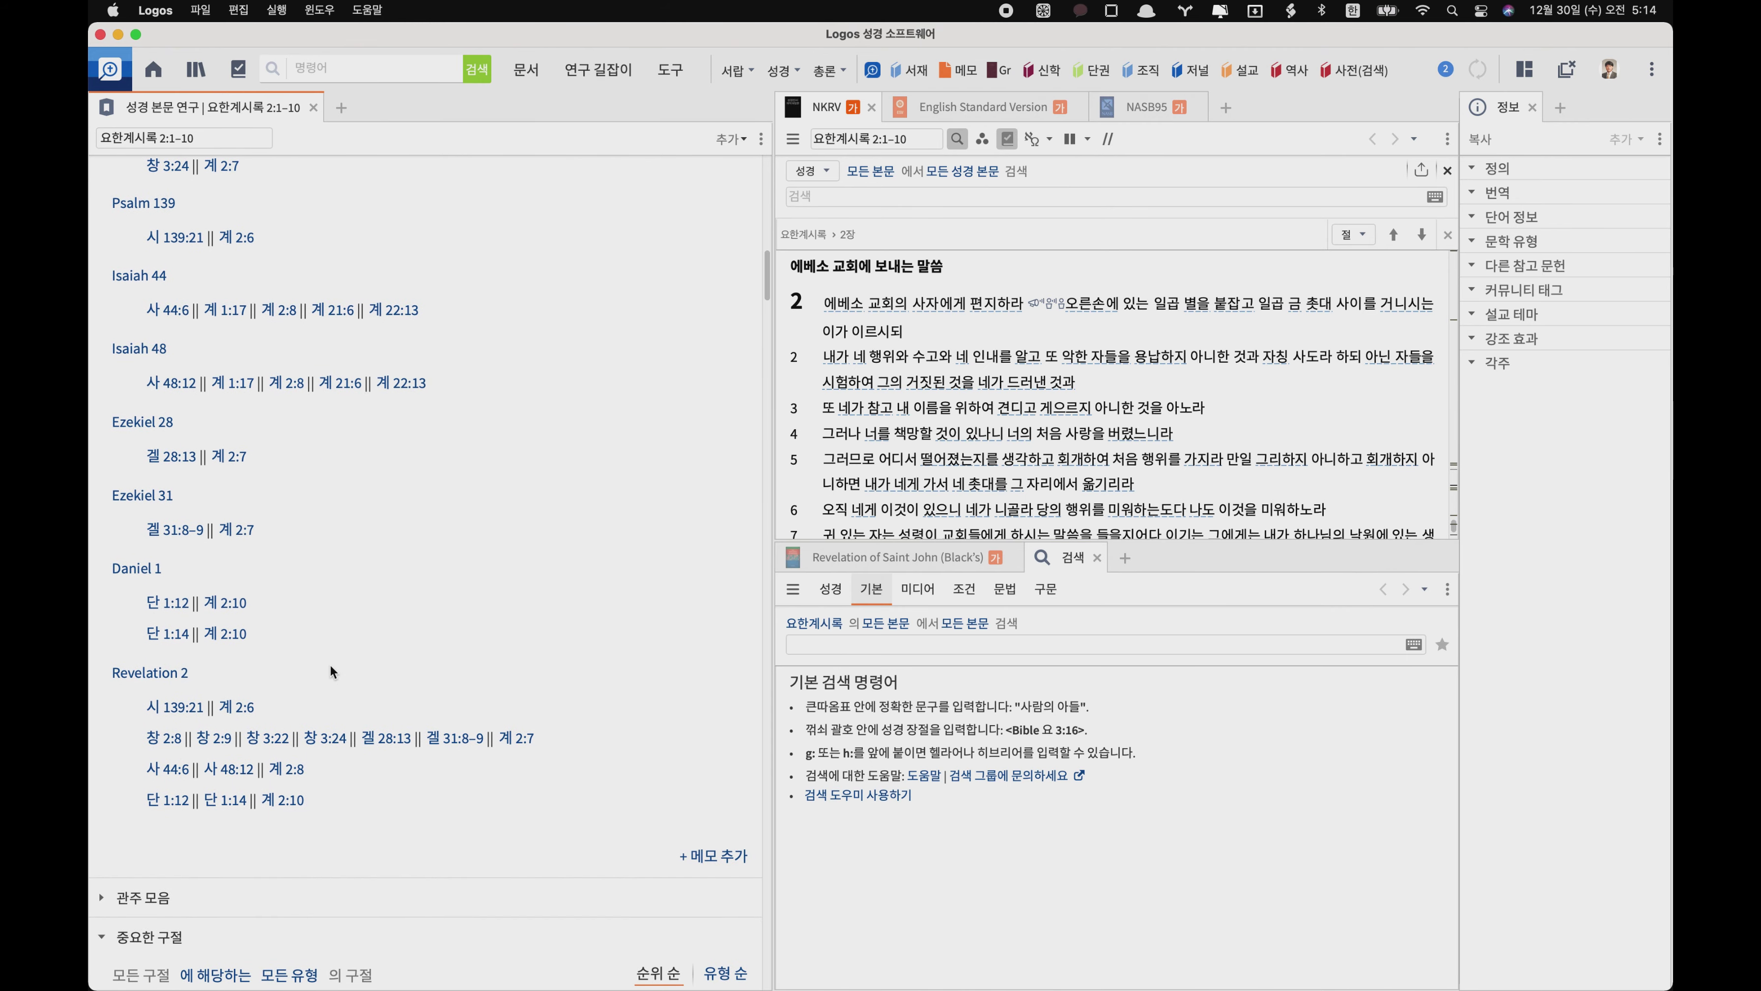
- Expand the 관주 모음 section and look through its cross-references
scroll(330, 664, down, 12)
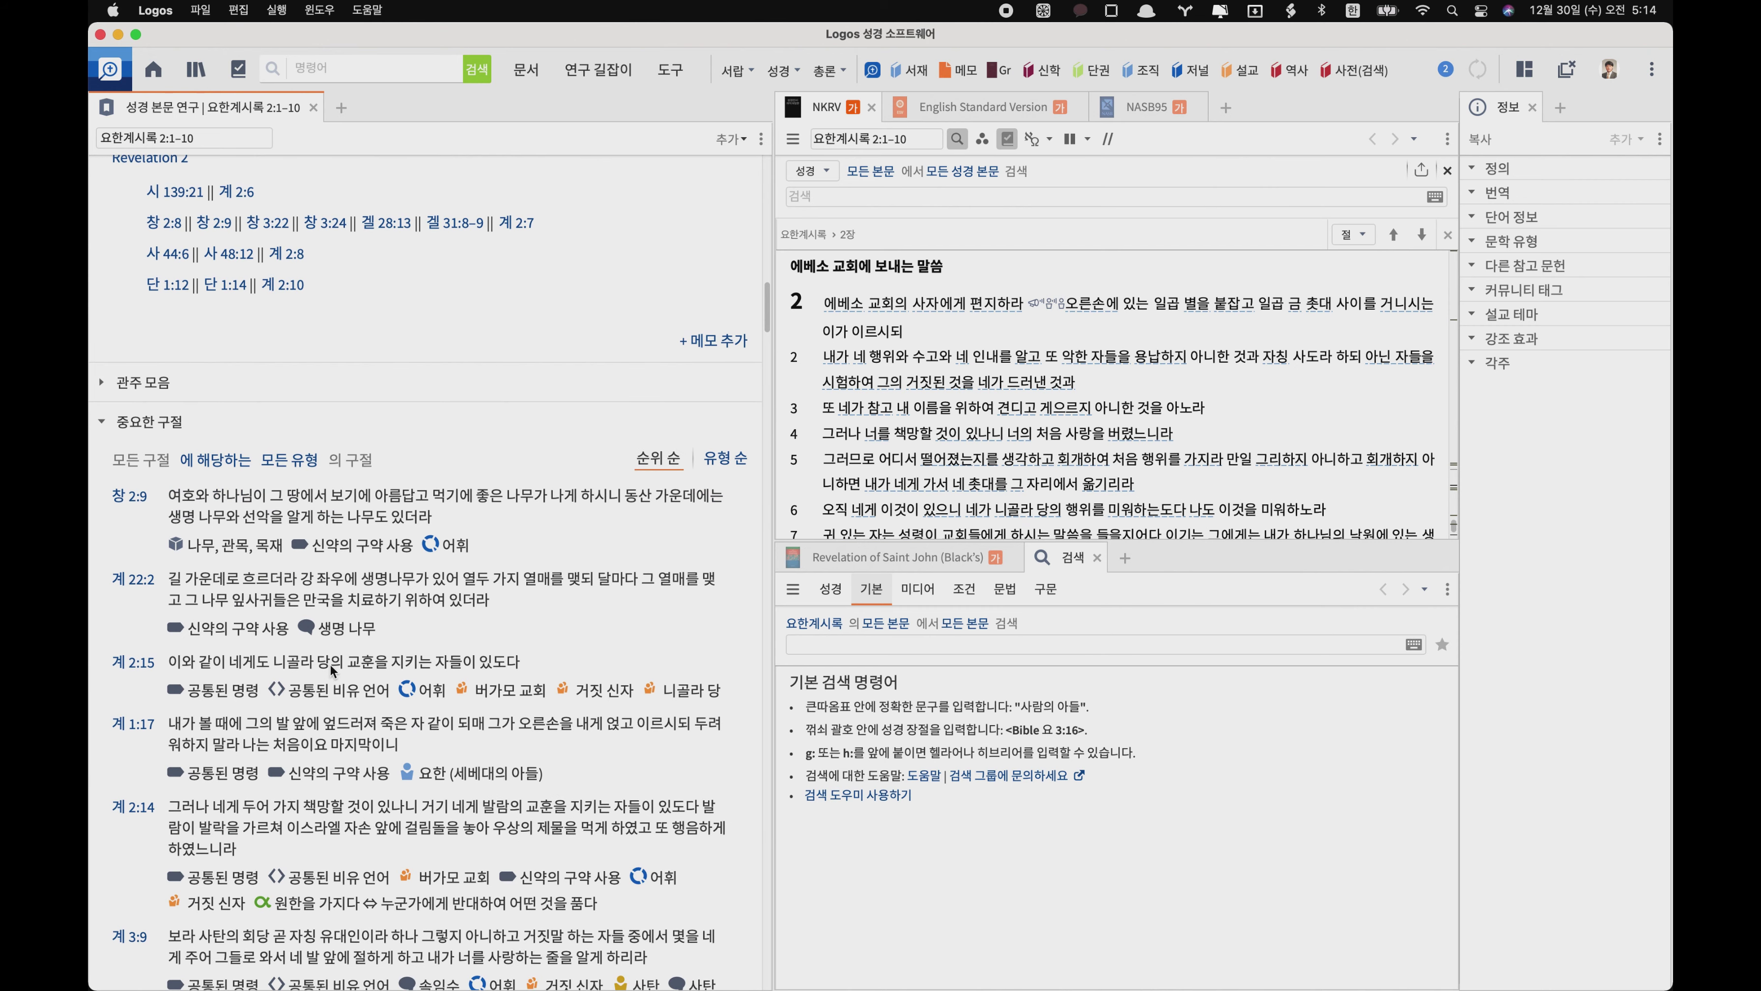
click(102, 384)
scroll(370, 677, down, 3)
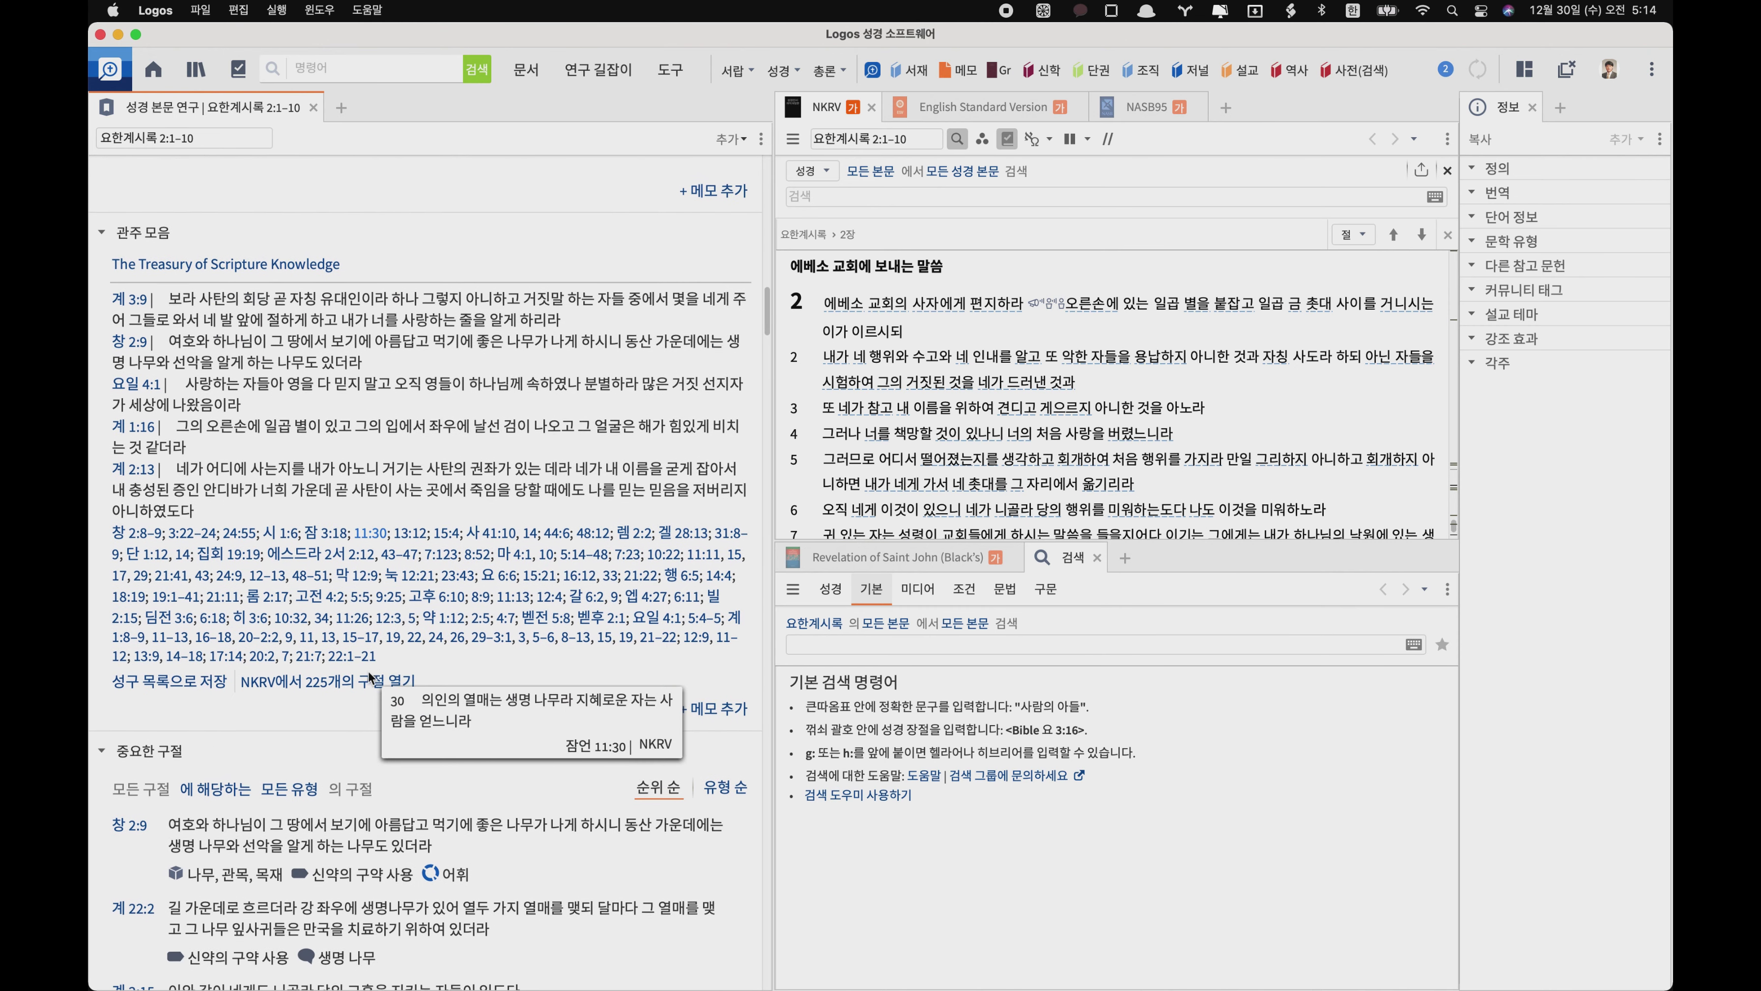
scroll(370, 676, down, 3)
- Expand ὑπομονή in the 중요한 어휘 section and open its Bible word study
scroll(370, 676, down, 10)
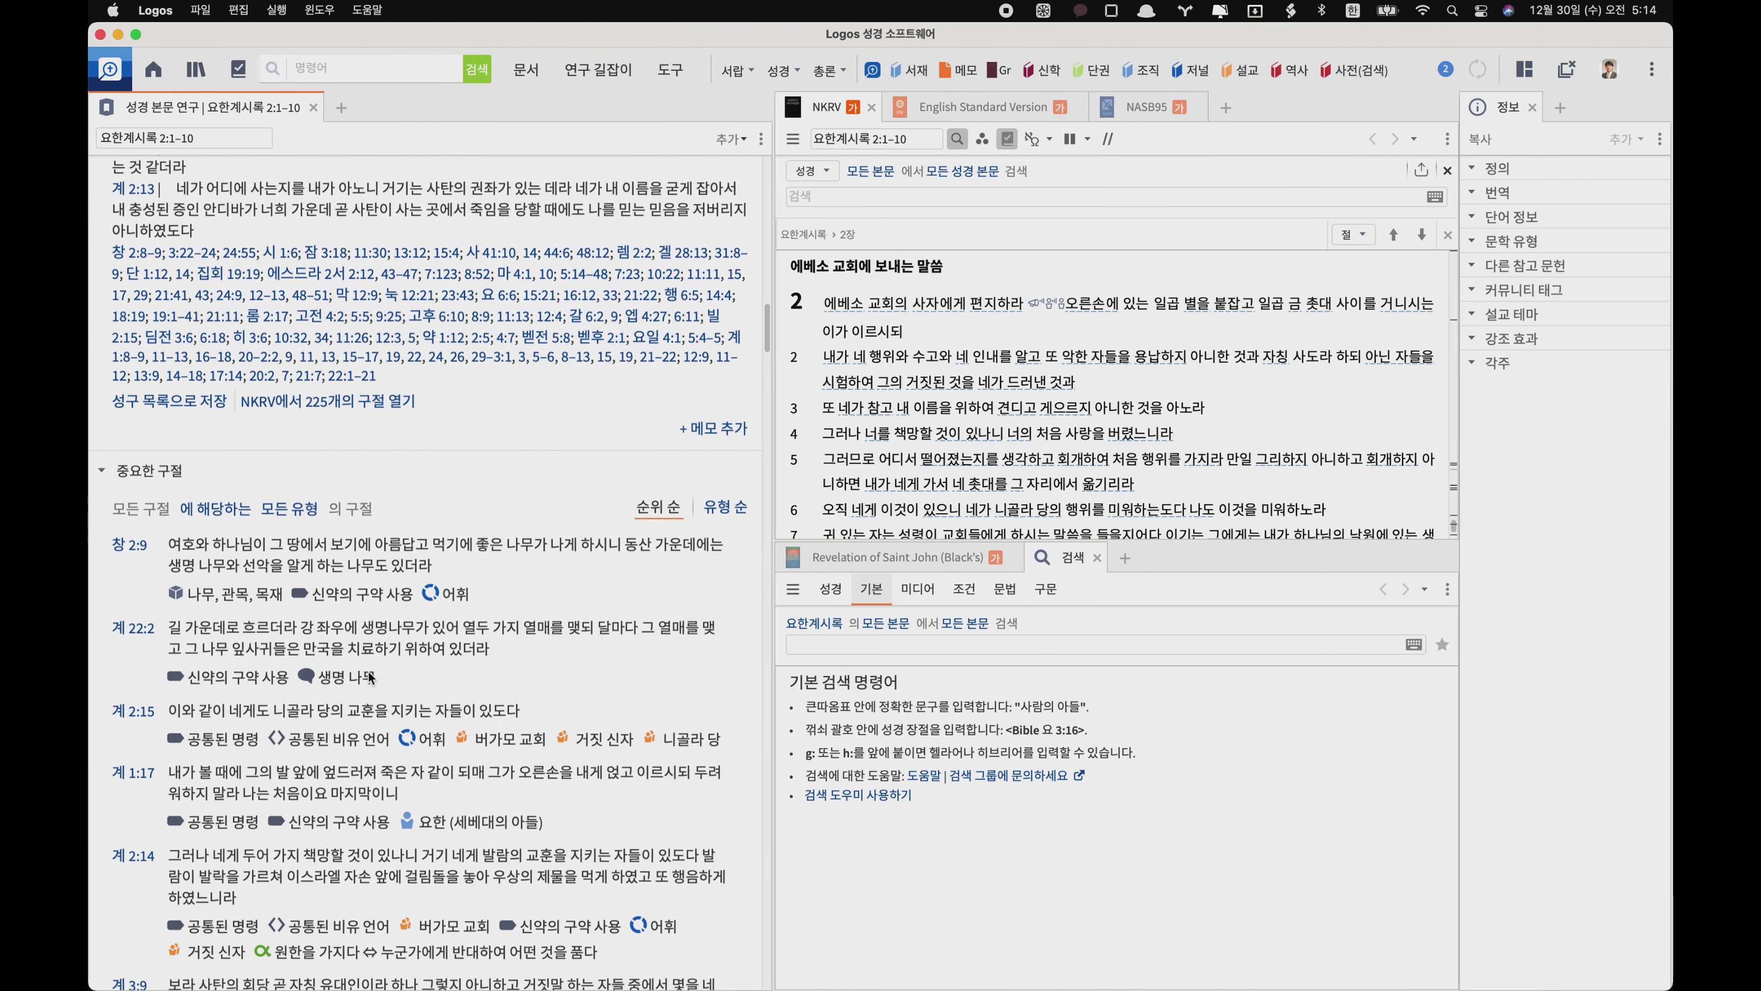
scroll(369, 676, down, 15)
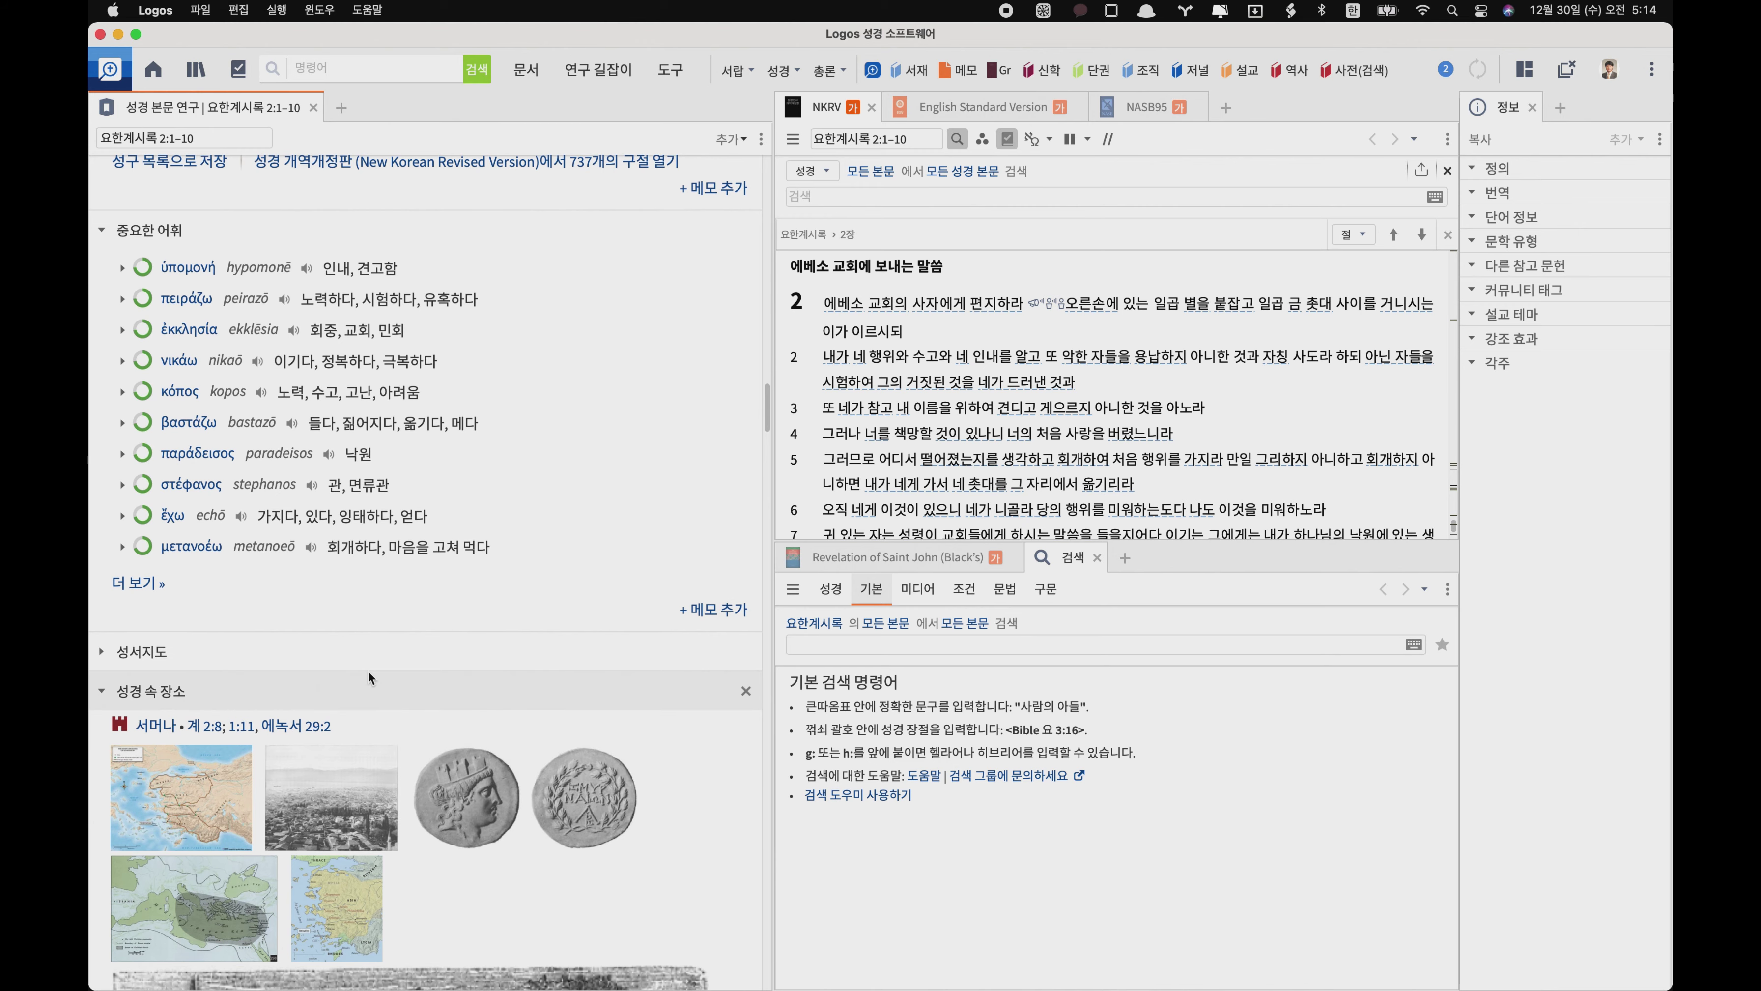
click(122, 268)
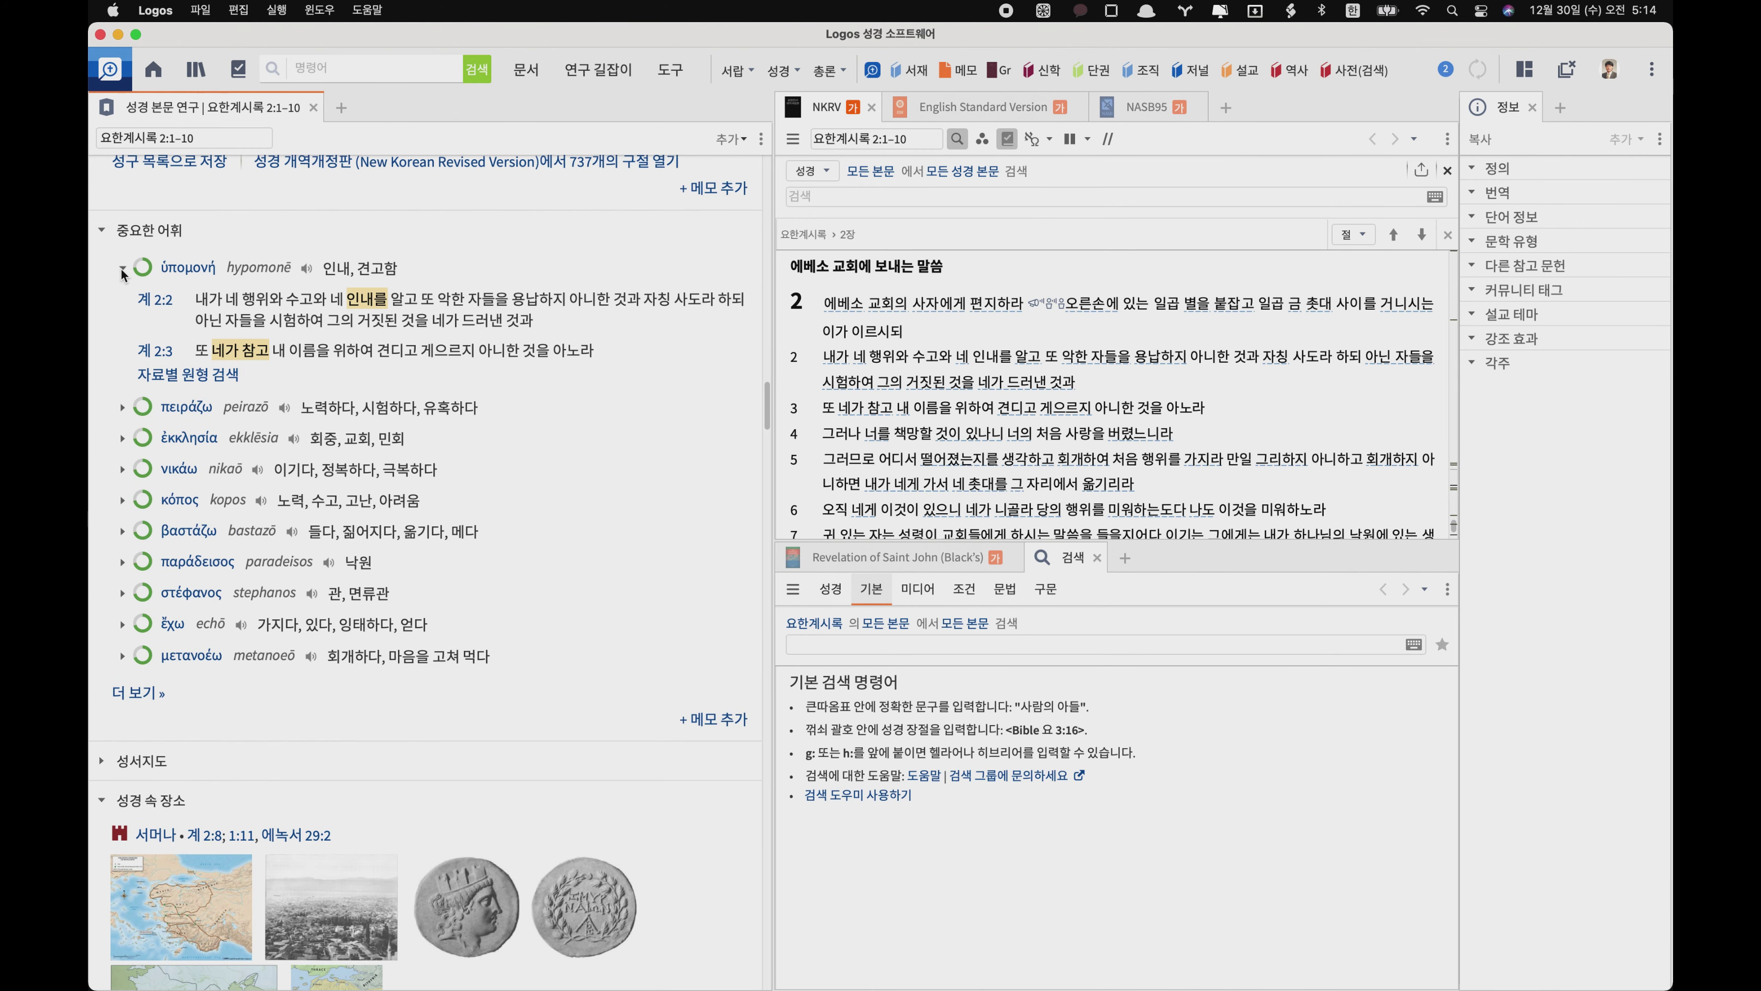
click(185, 271)
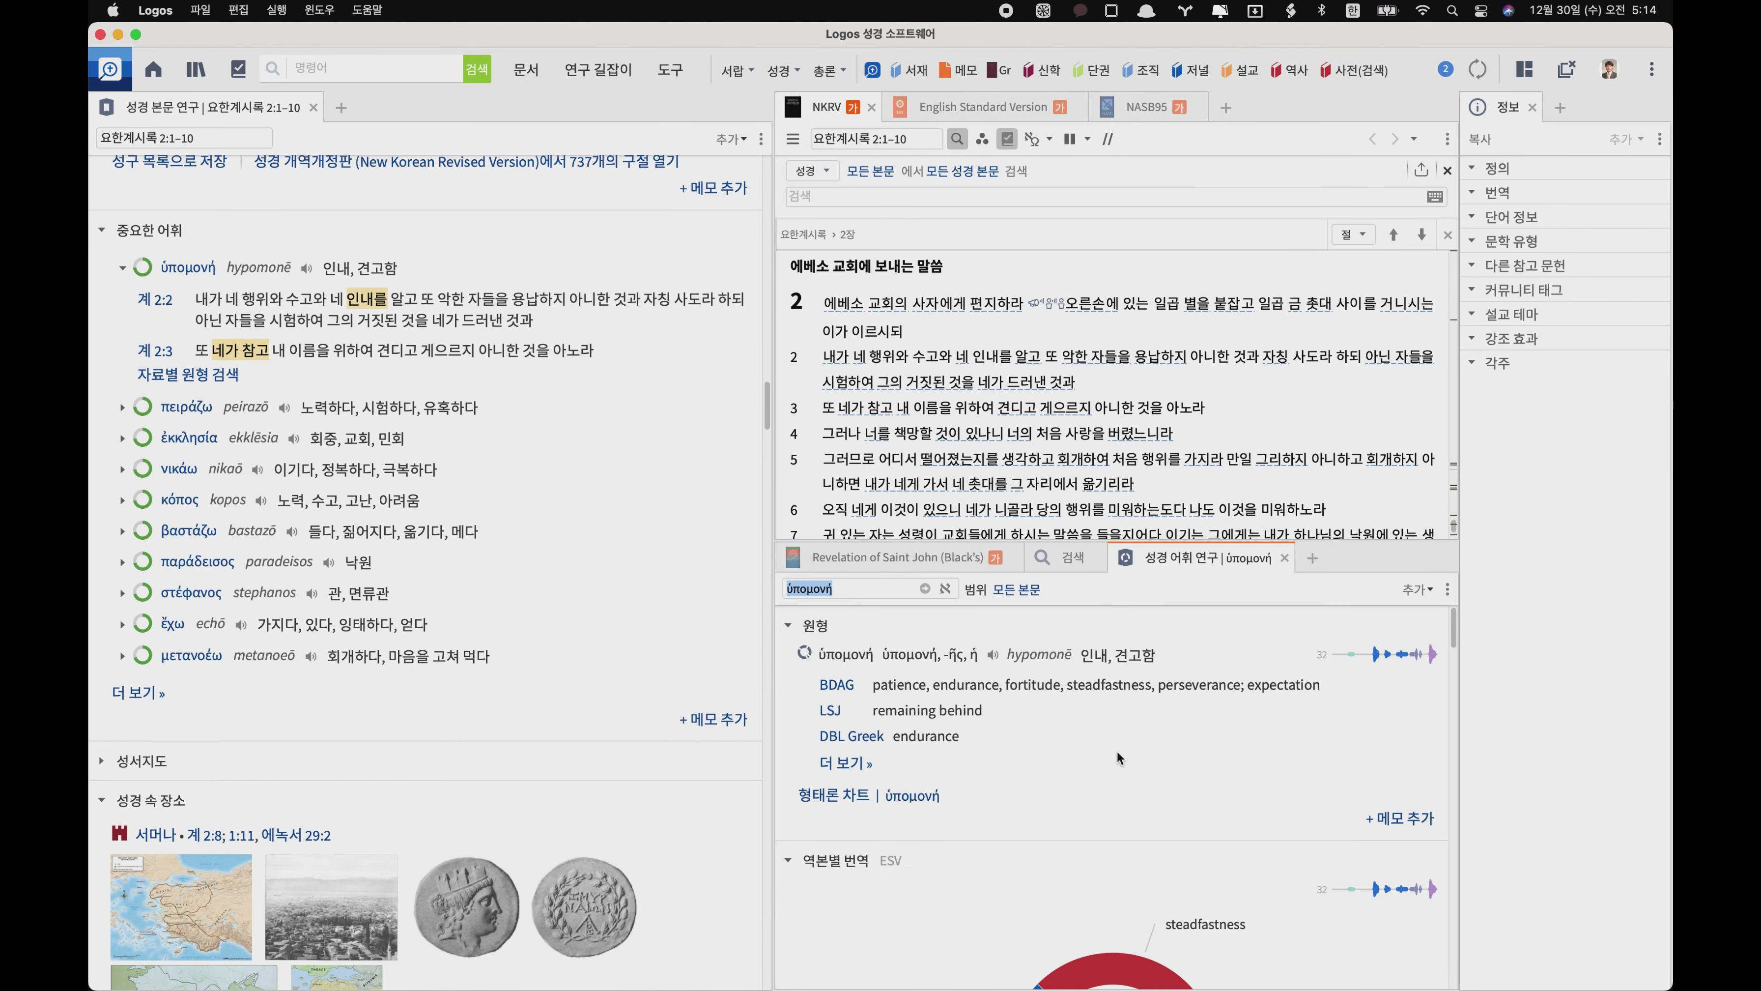
- List the verses that translate ὑπομονή as steadfastness from the 역본별 번역 ring and look through them
scroll(1115, 749, down, 5)
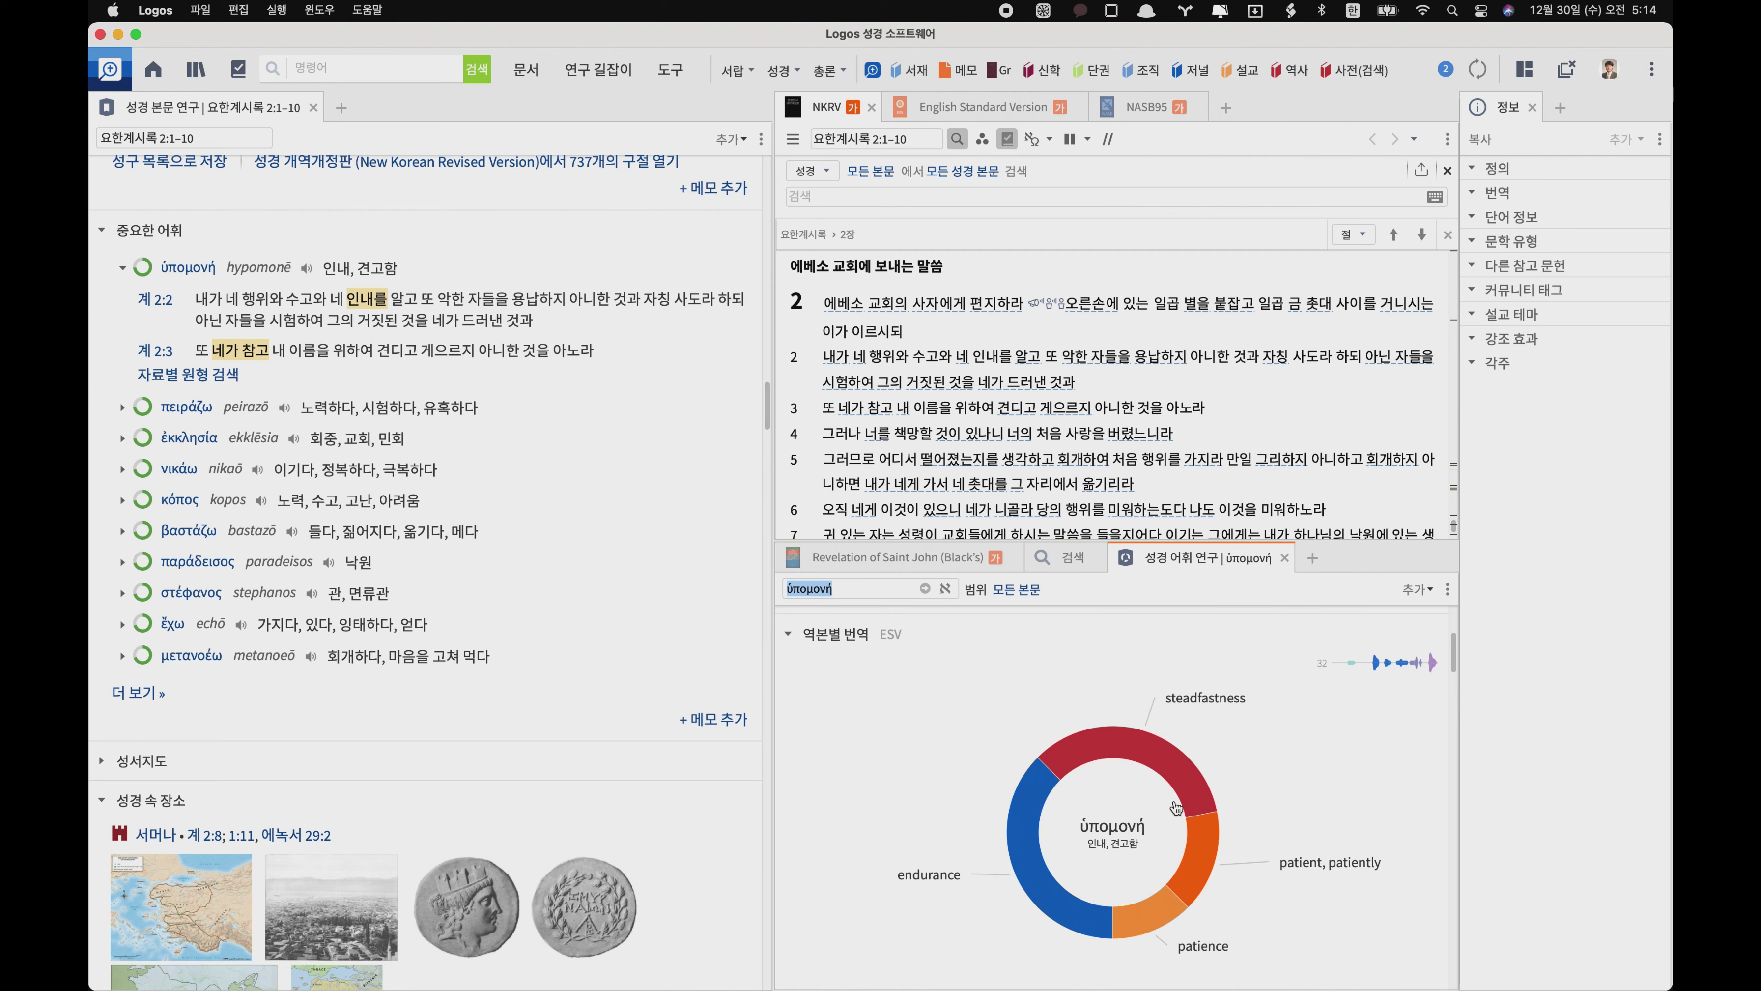
scroll(1176, 806, down, 1)
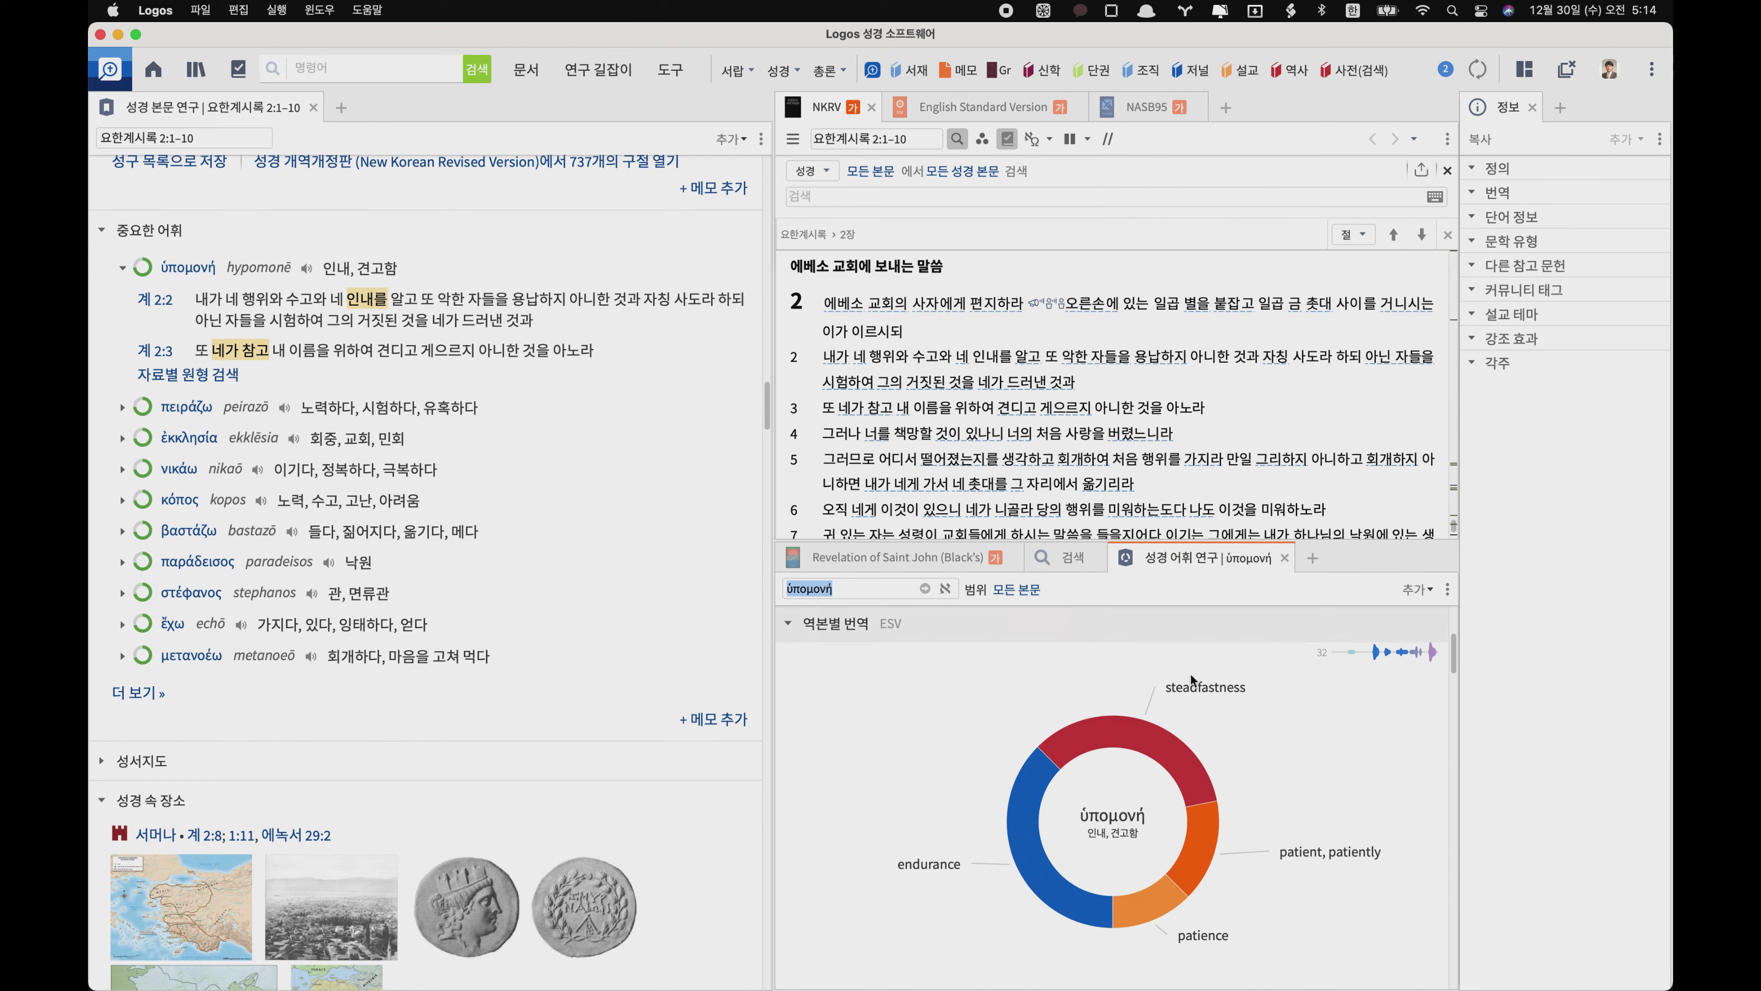
mouse_move(1168, 751)
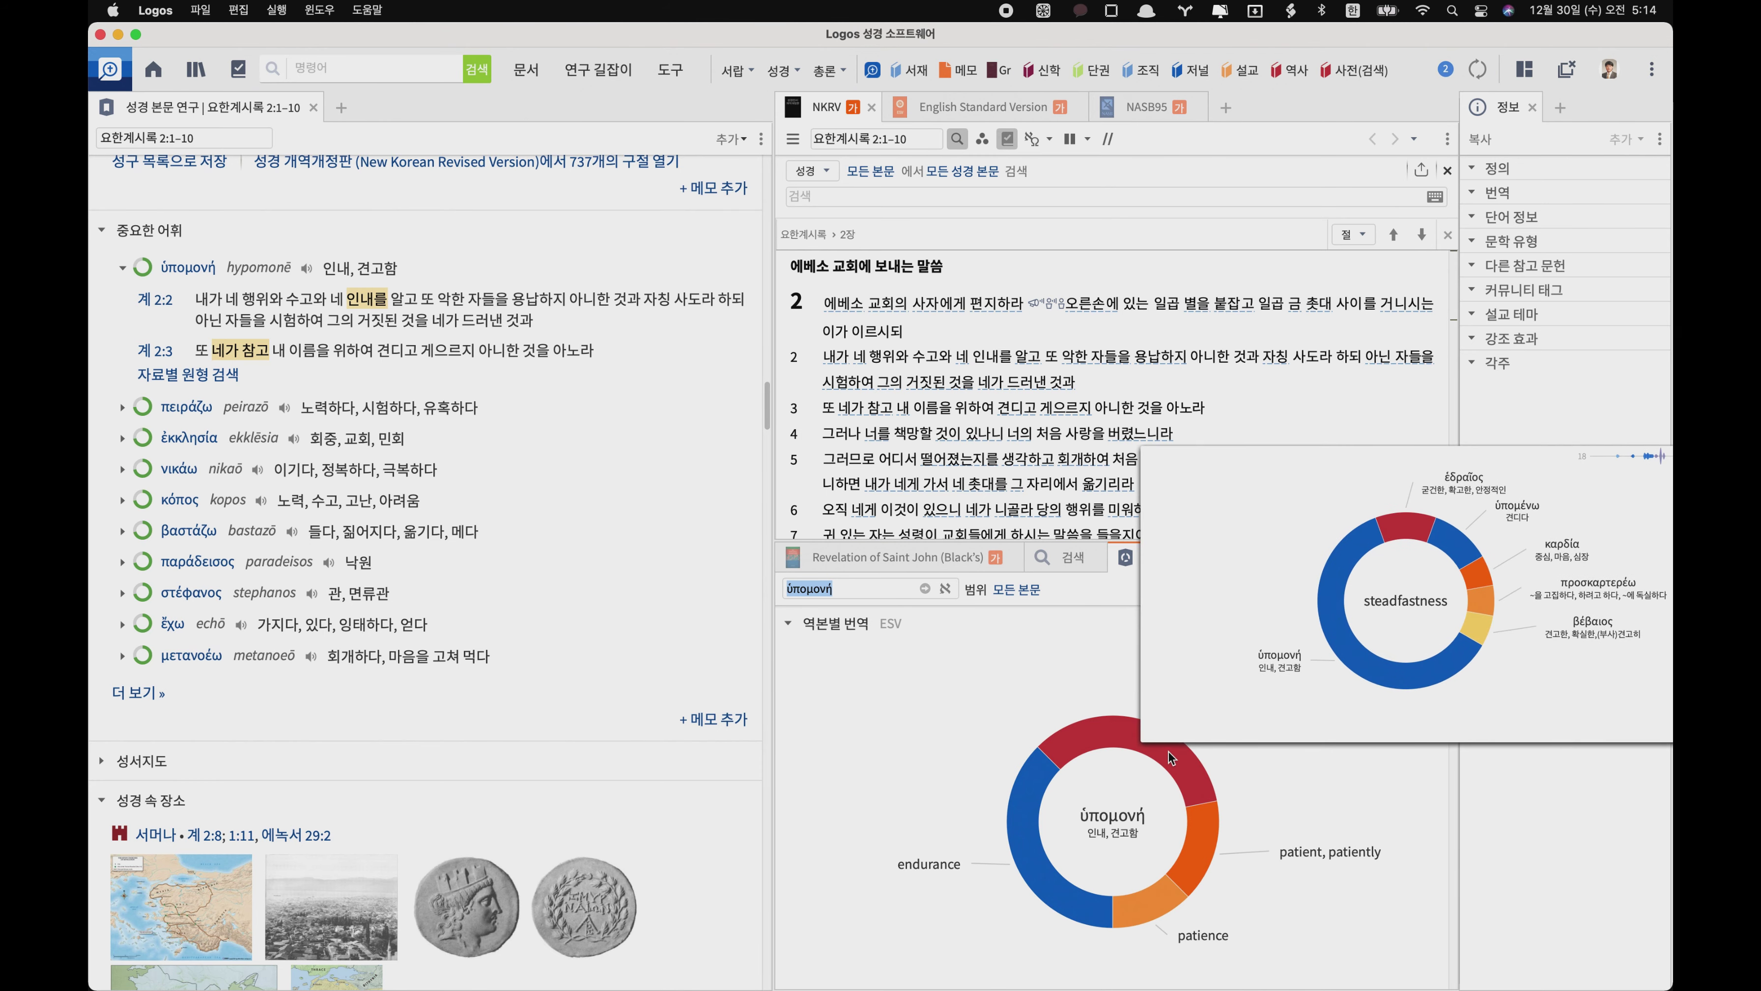
click(1169, 751)
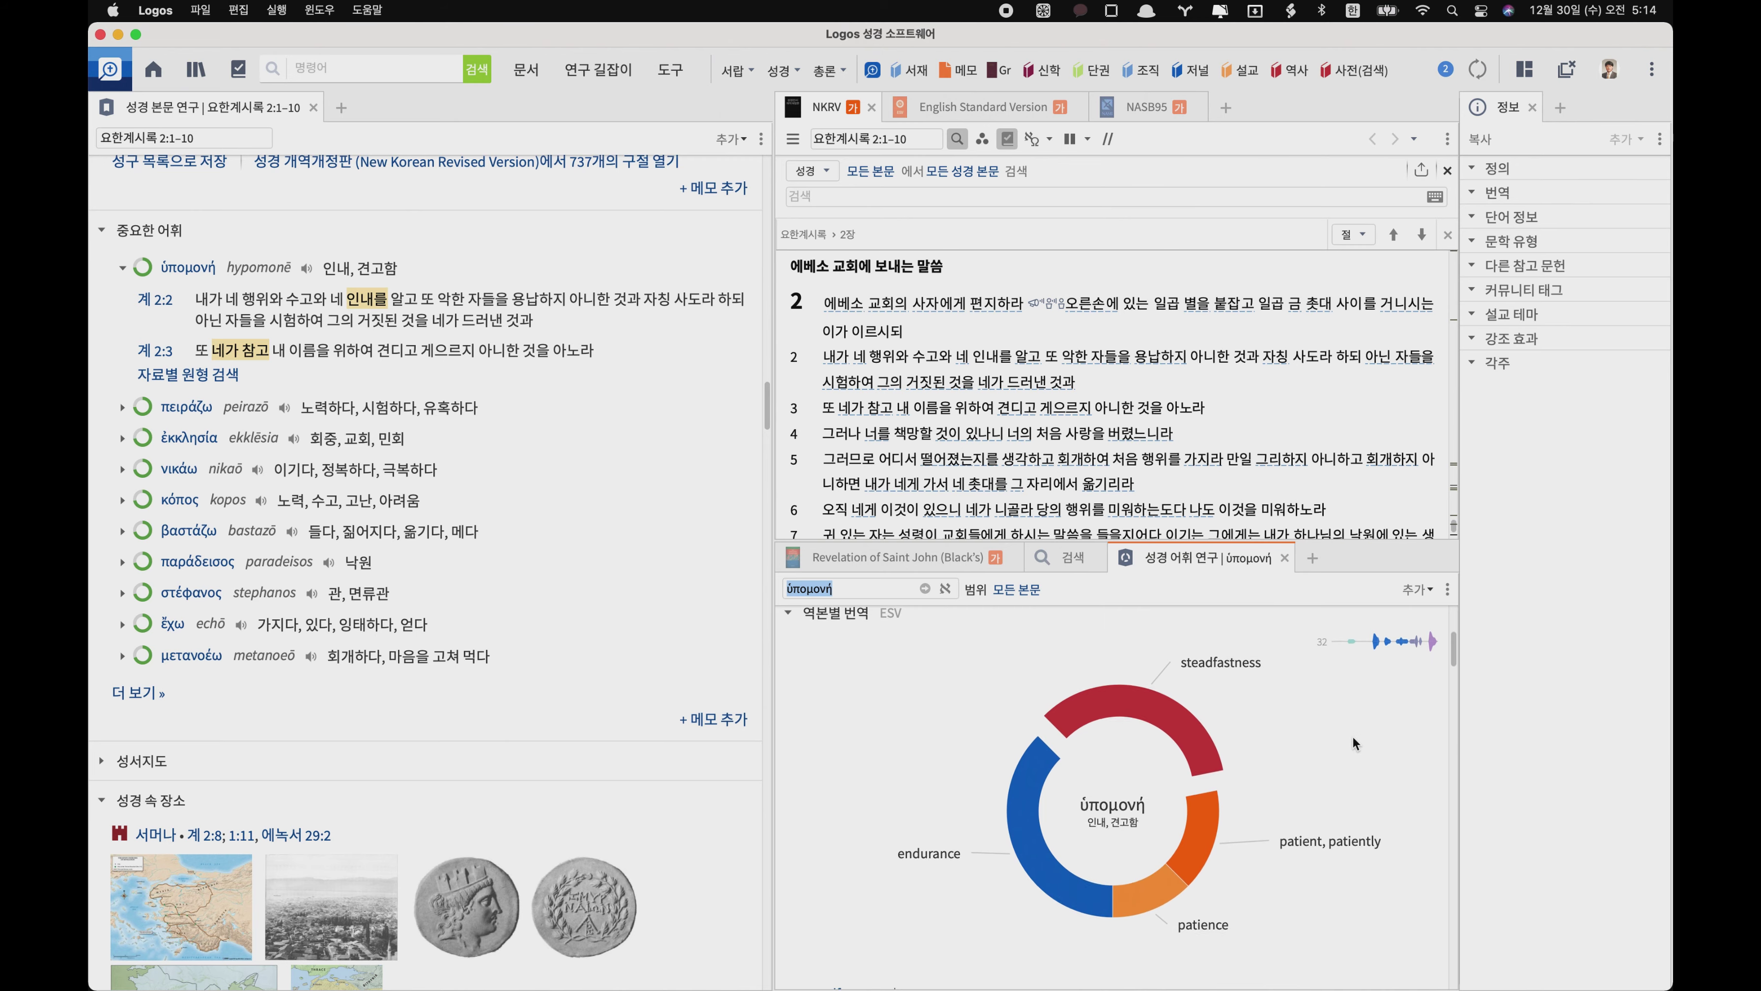
scroll(1352, 735, down, 5)
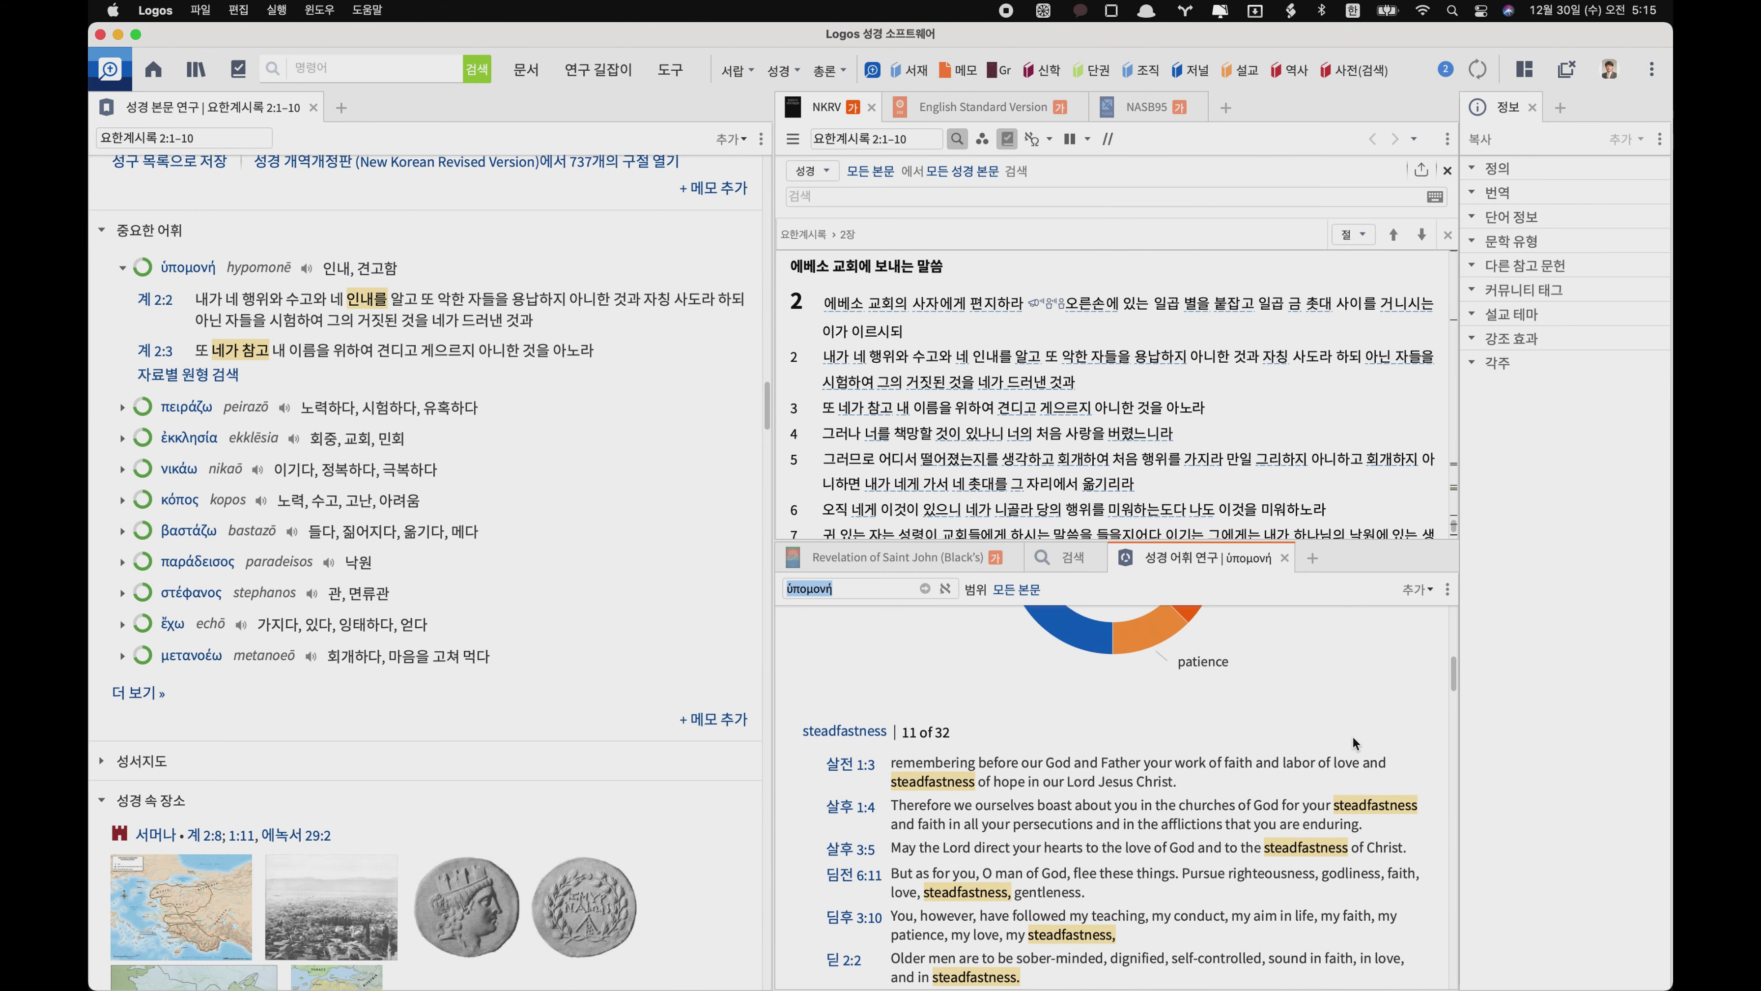
scroll(1103, 875, down, 3)
scroll(1103, 875, down, 2)
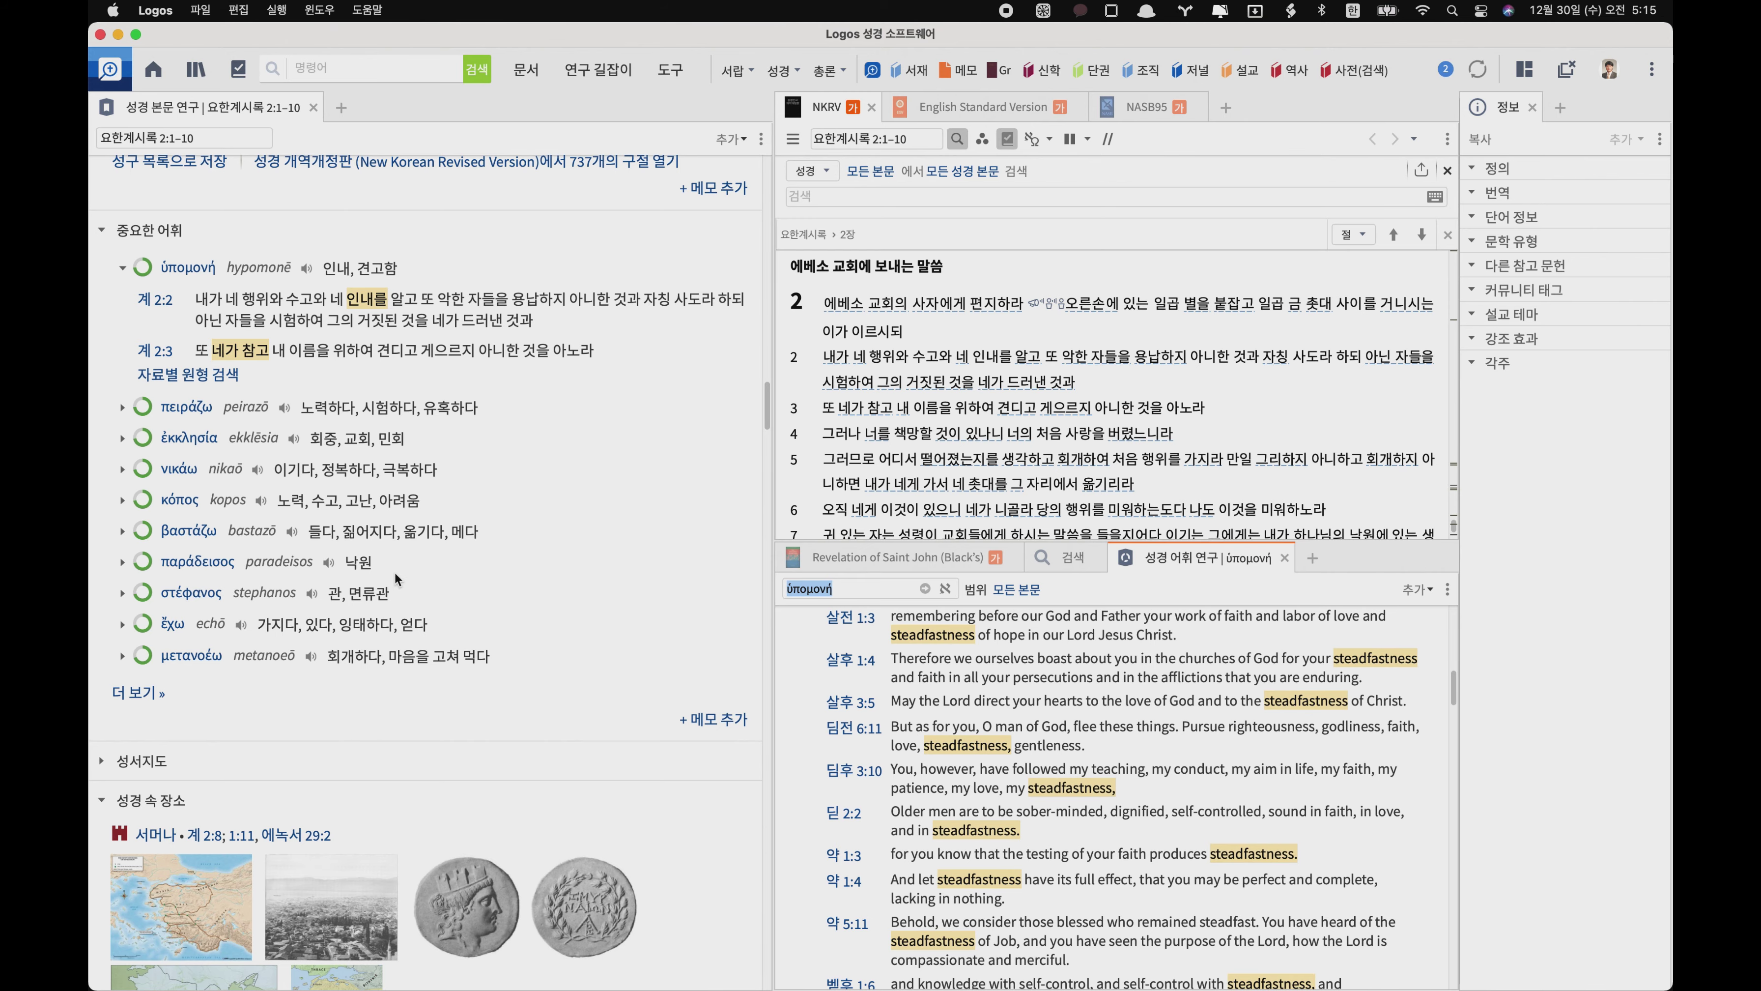
- Open The Seven Churches of Revelation map from 성경 속 장소 and place it with the Bible translations in the upper pane
scroll(394, 574, down, 5)
scroll(395, 579, down, 6)
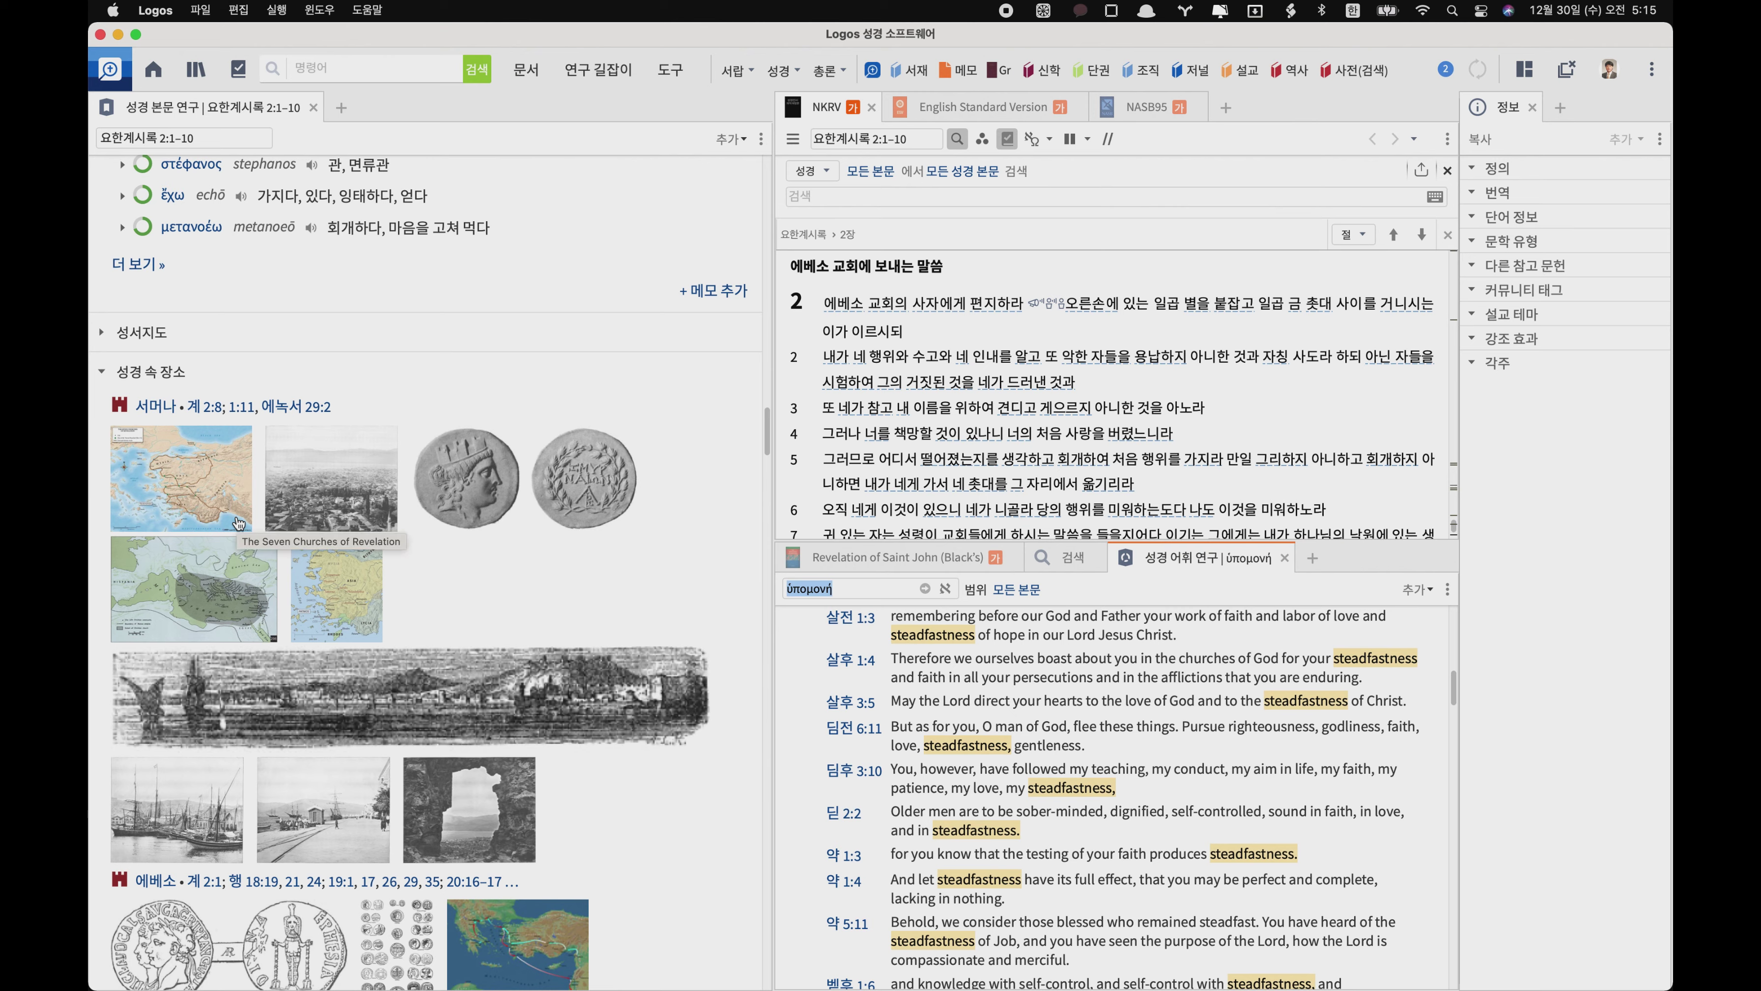
scroll(201, 507, down, 1)
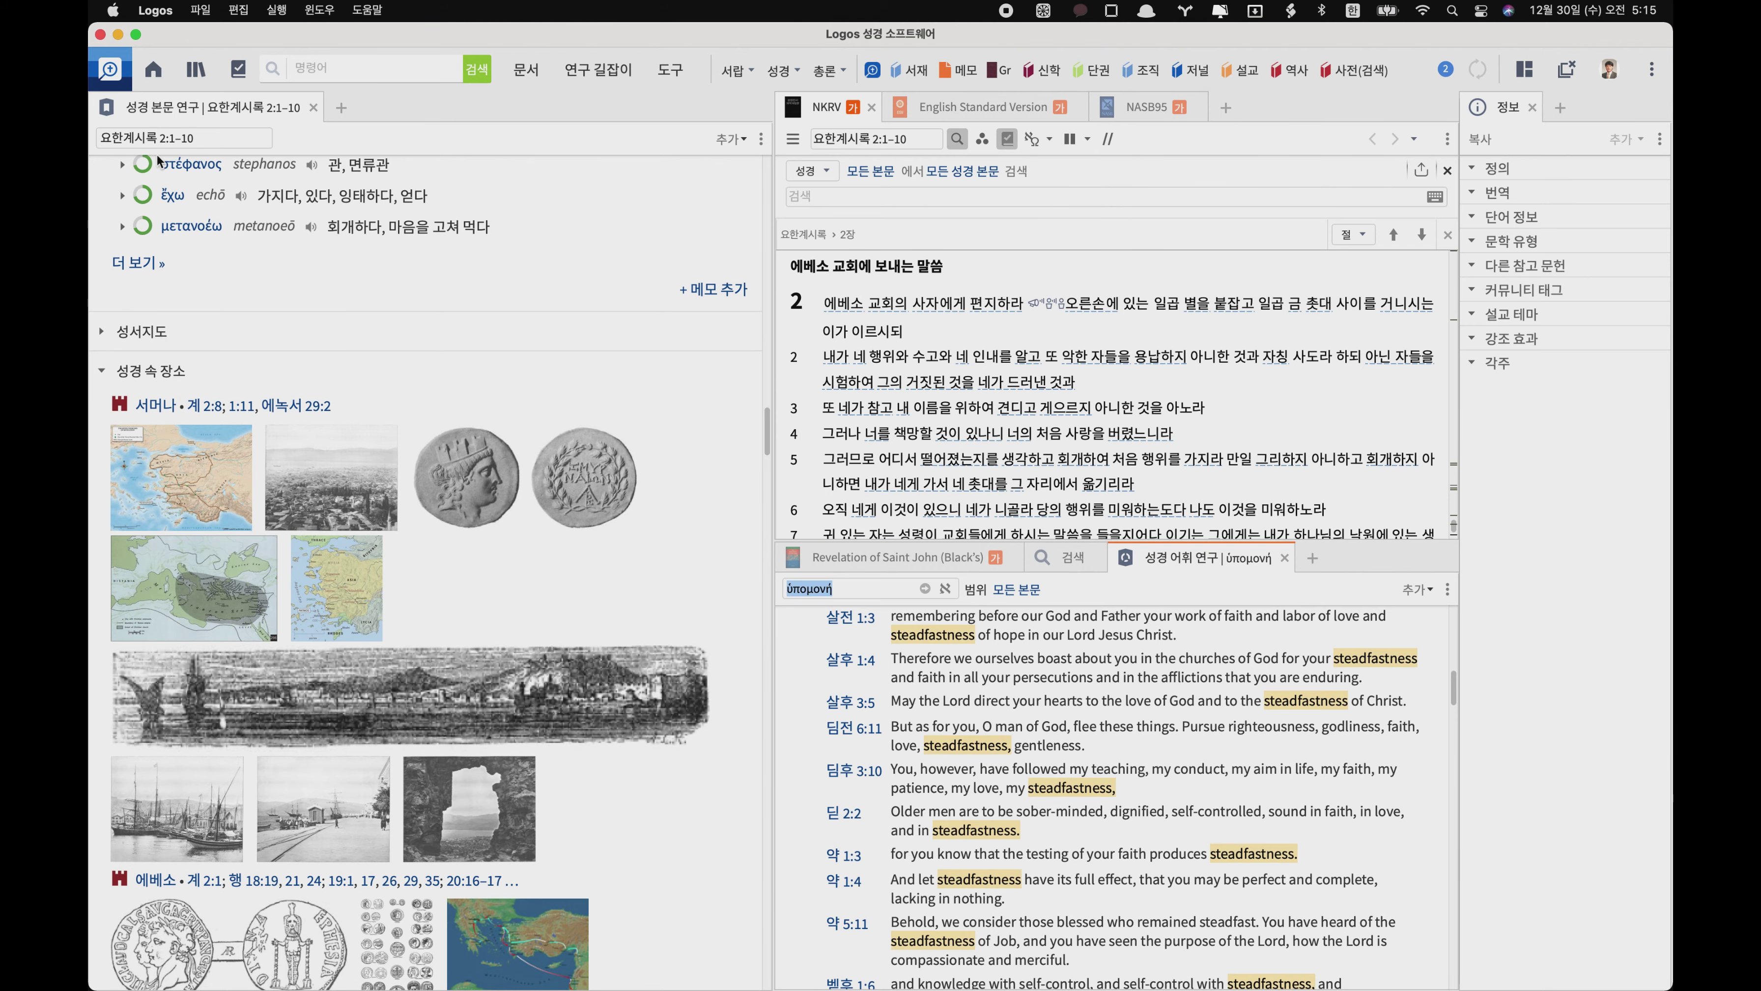
click(171, 481)
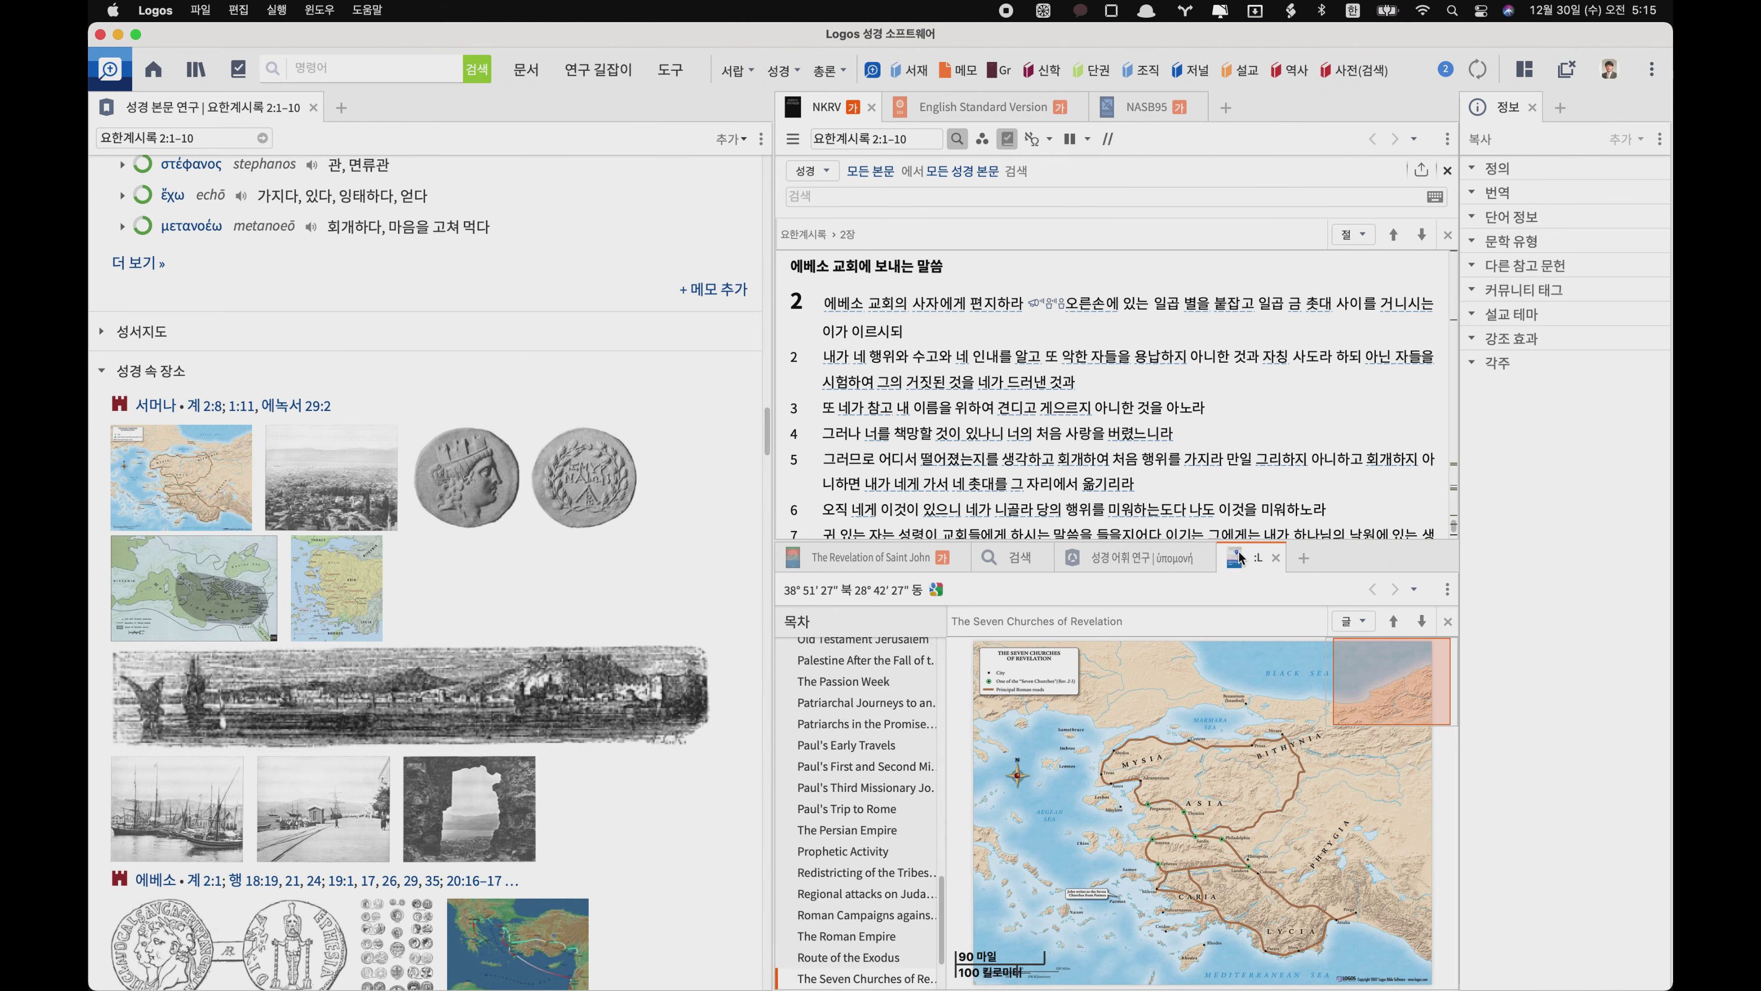
mouse_move(1238, 557)
mouse_down()
mouse_move(965, 219)
mouse_move(965, 576)
mouse_move(953, 381)
mouse_up()
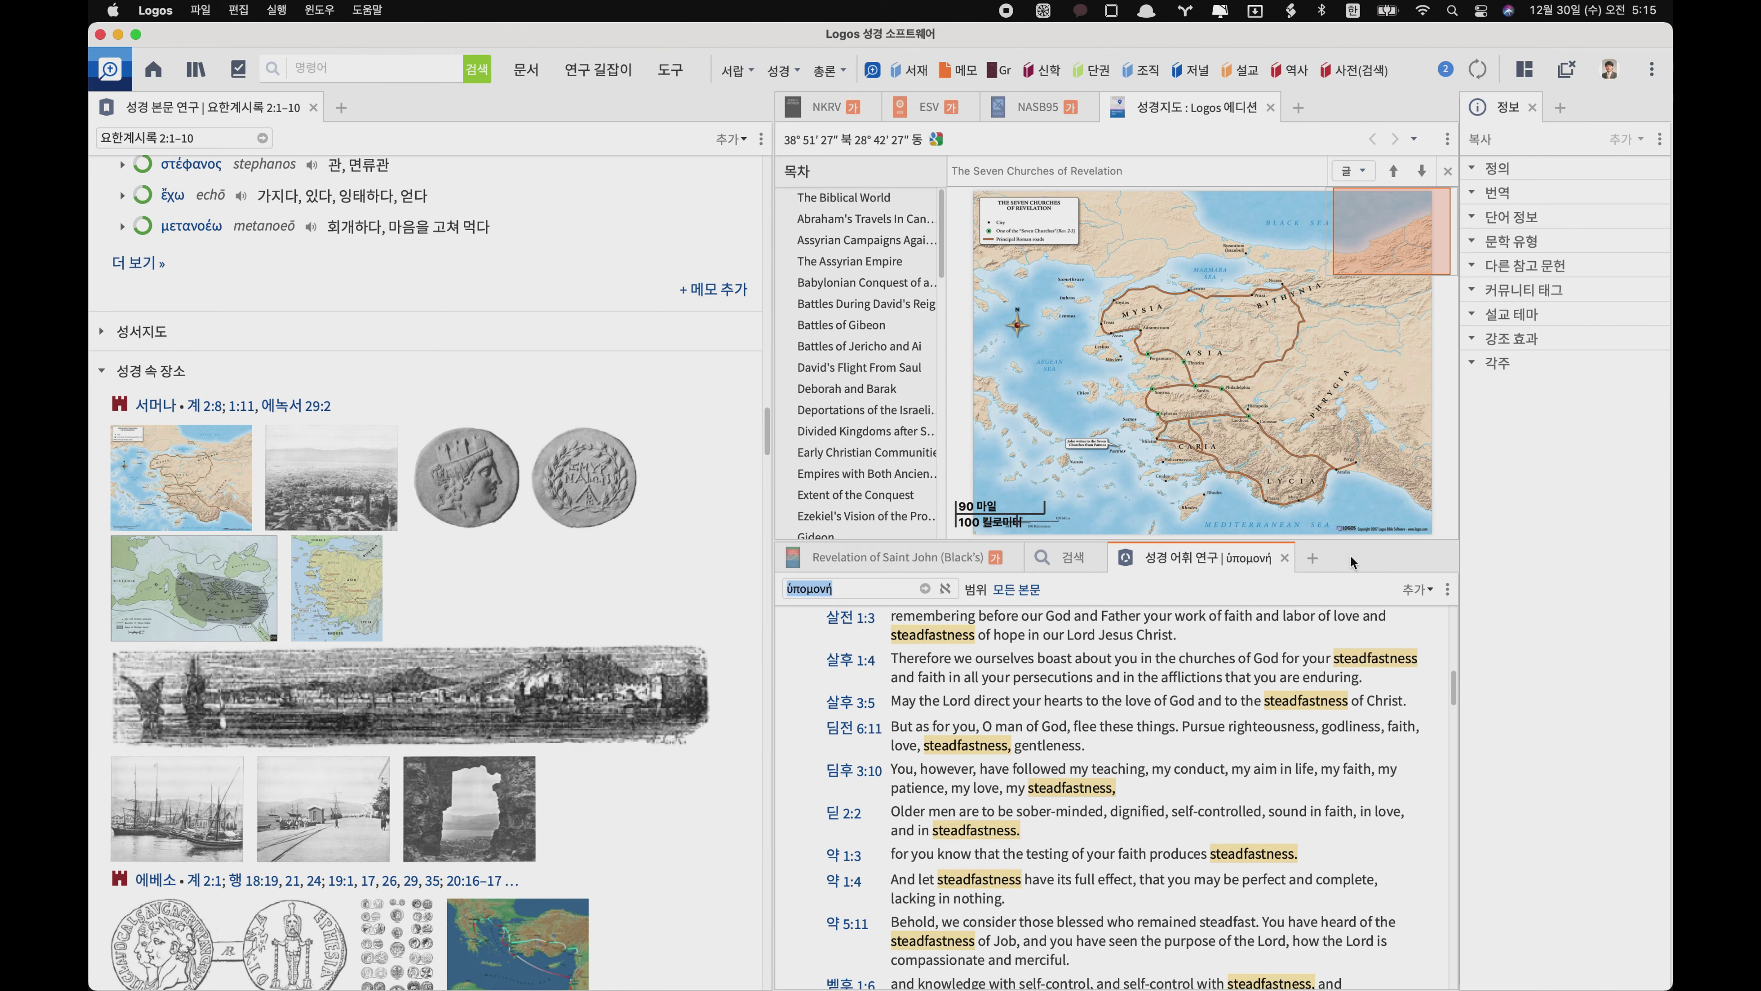
- Look through the guide's places and people, and examine The Seven Churches of Revelation map in full screen
scroll(267, 704, down, 5)
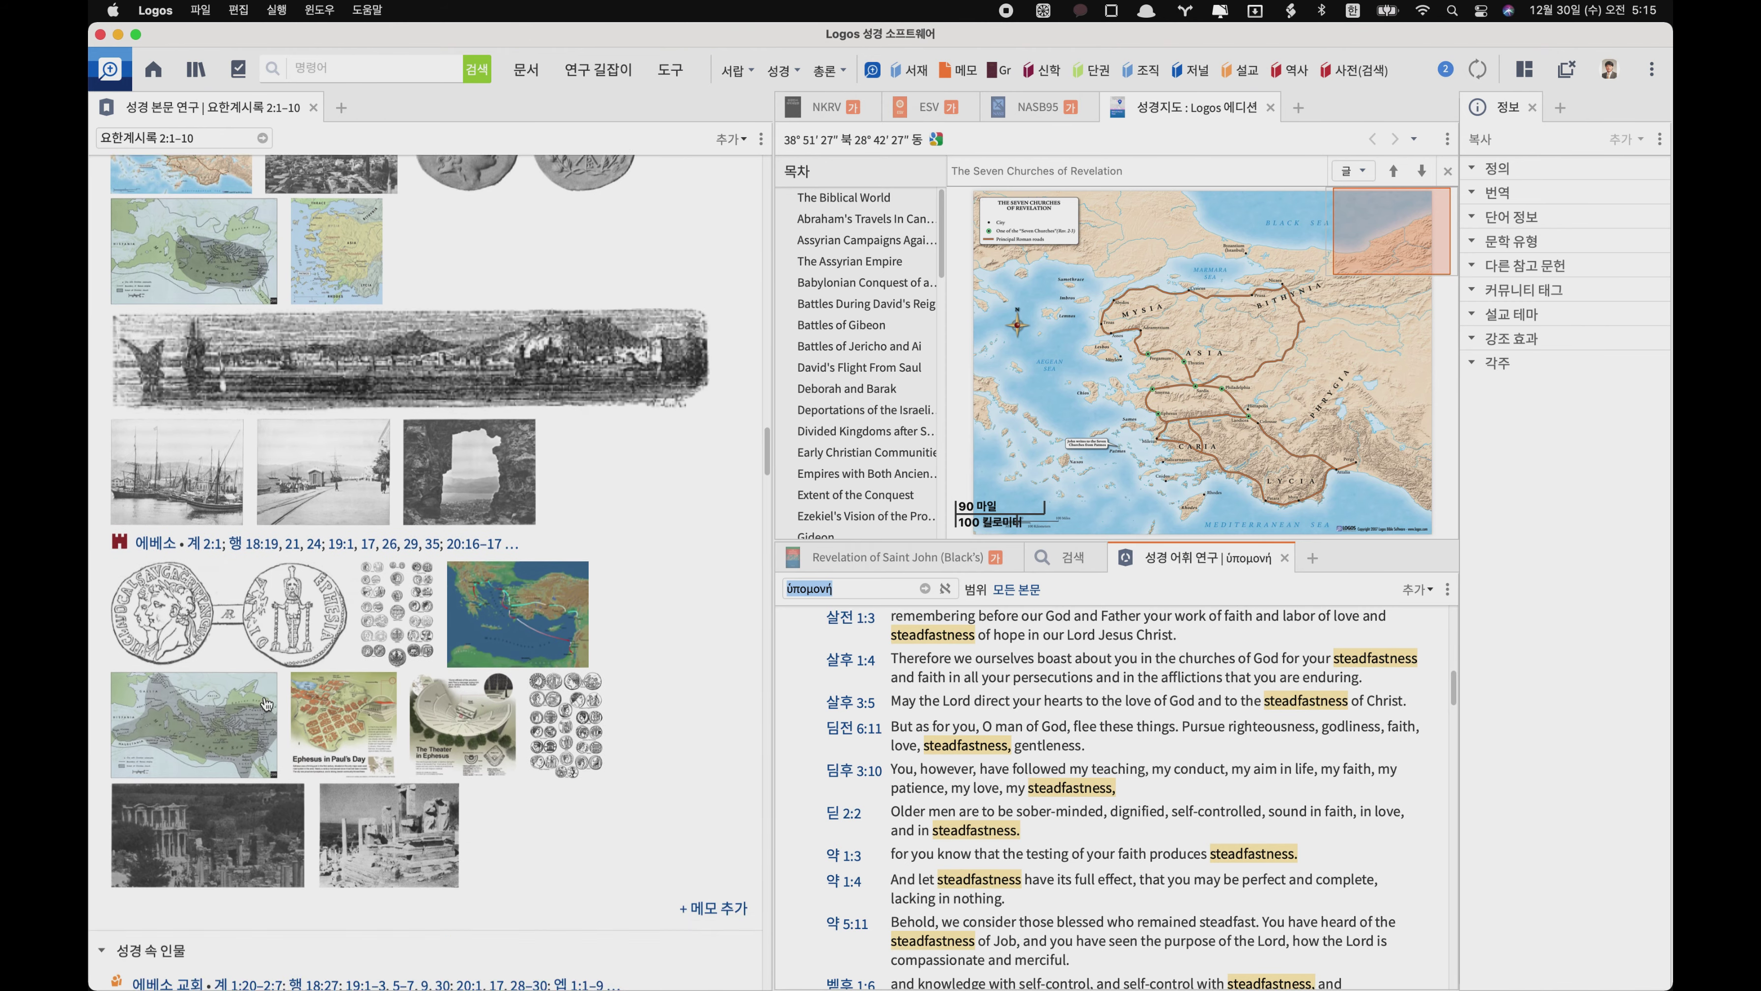
scroll(267, 704, down, 8)
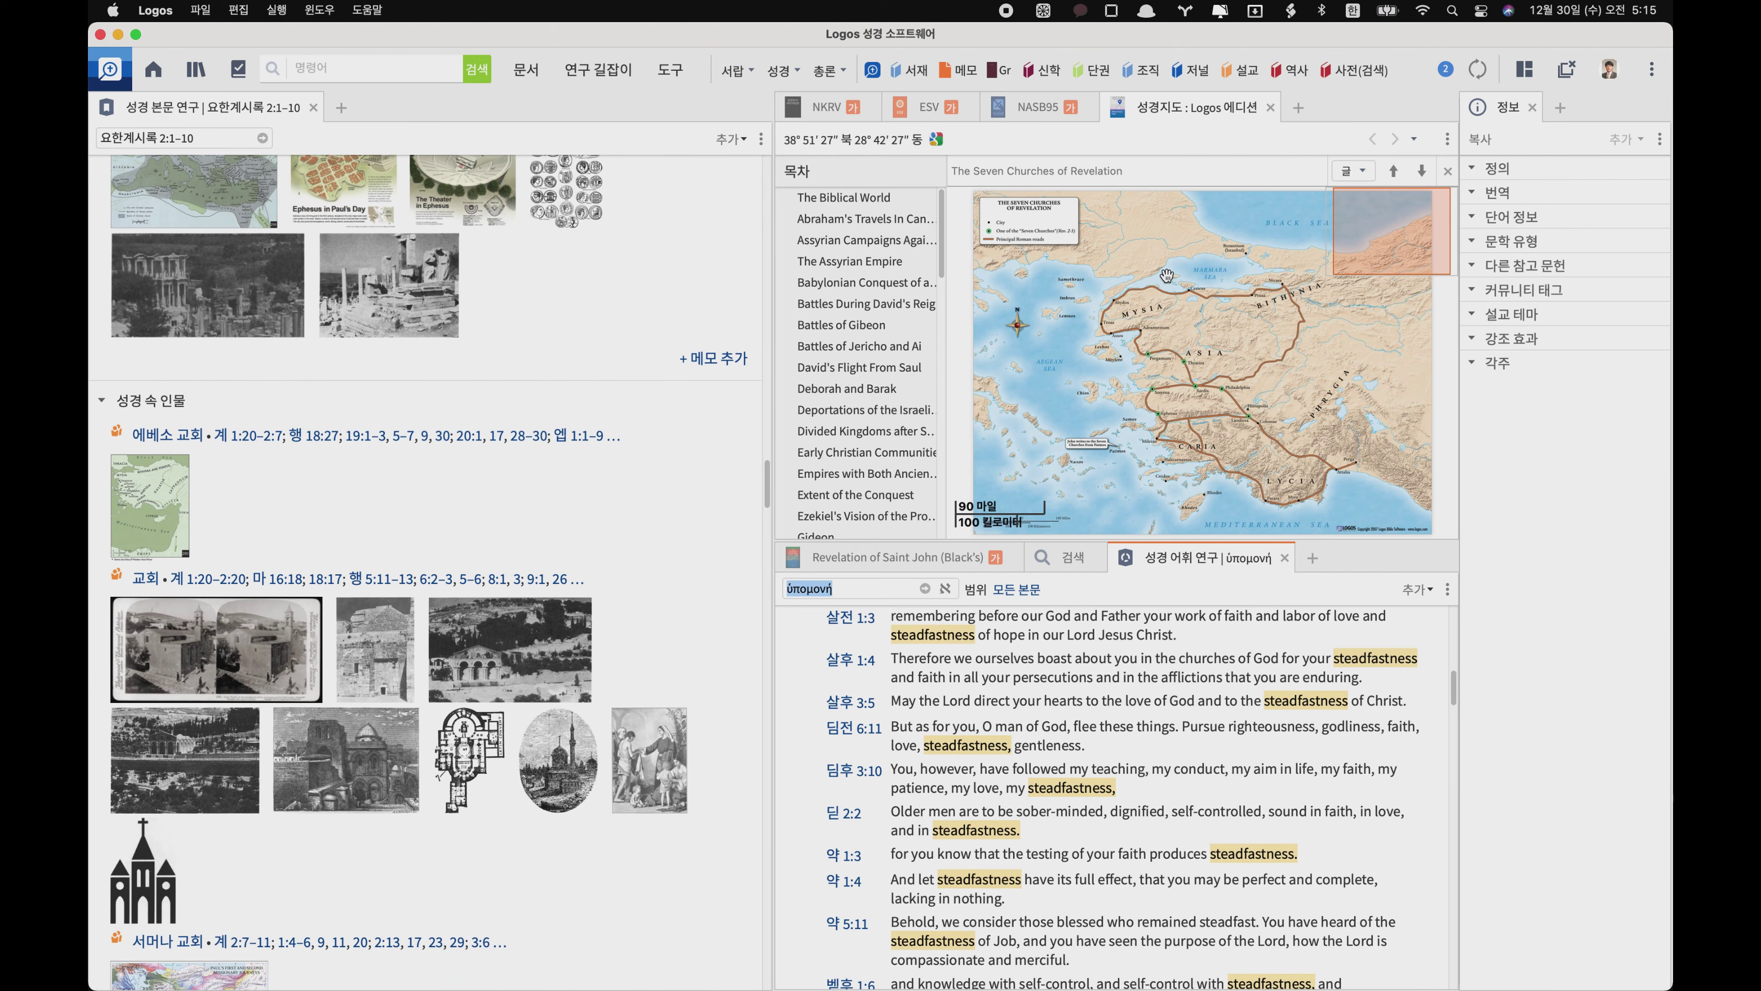
click(1445, 141)
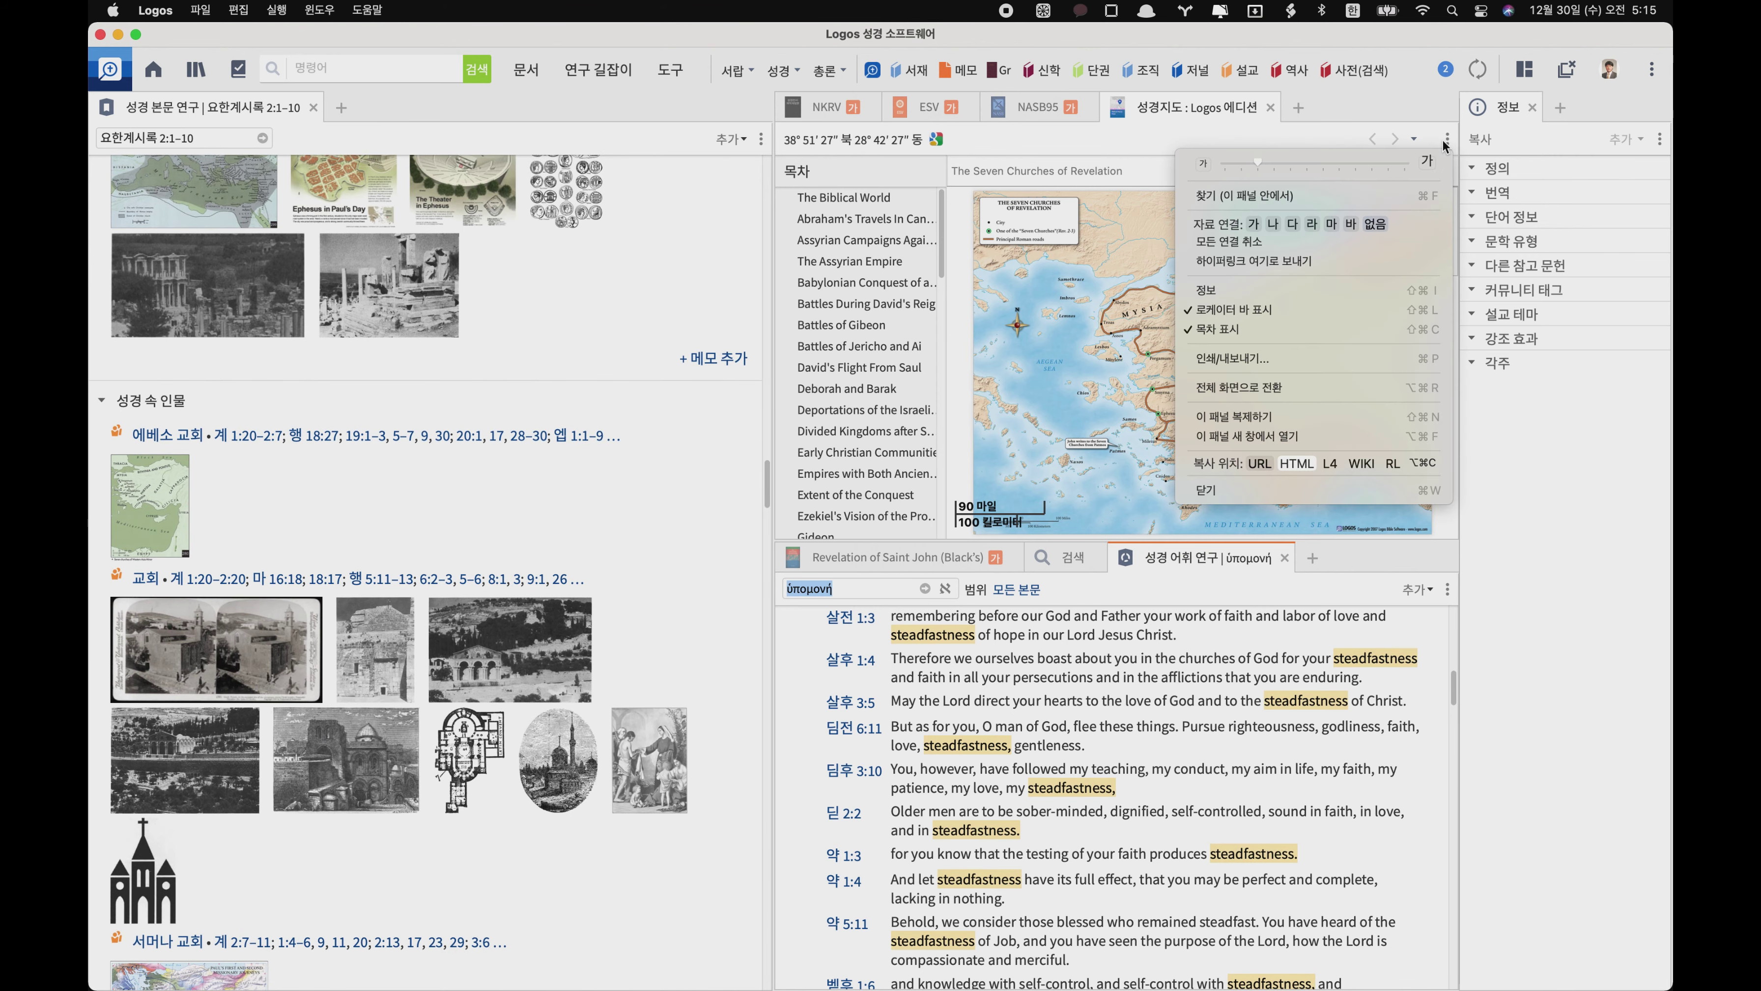
click(1238, 357)
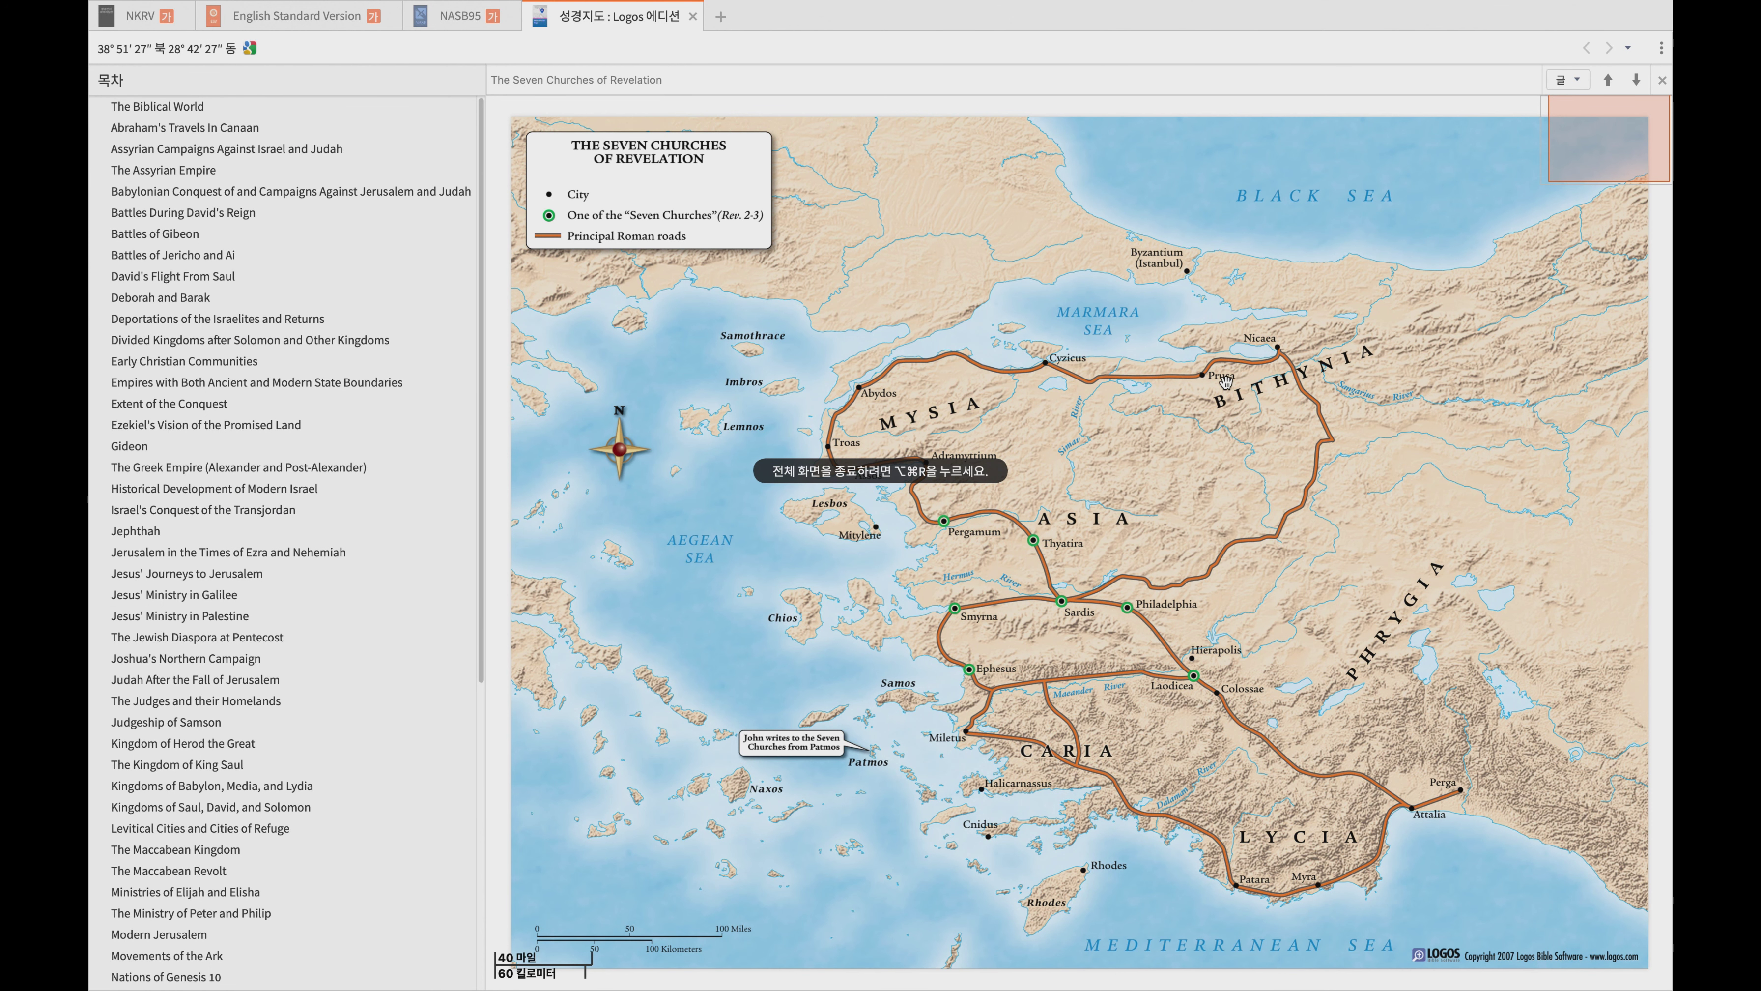
mouse_move(1228, 387)
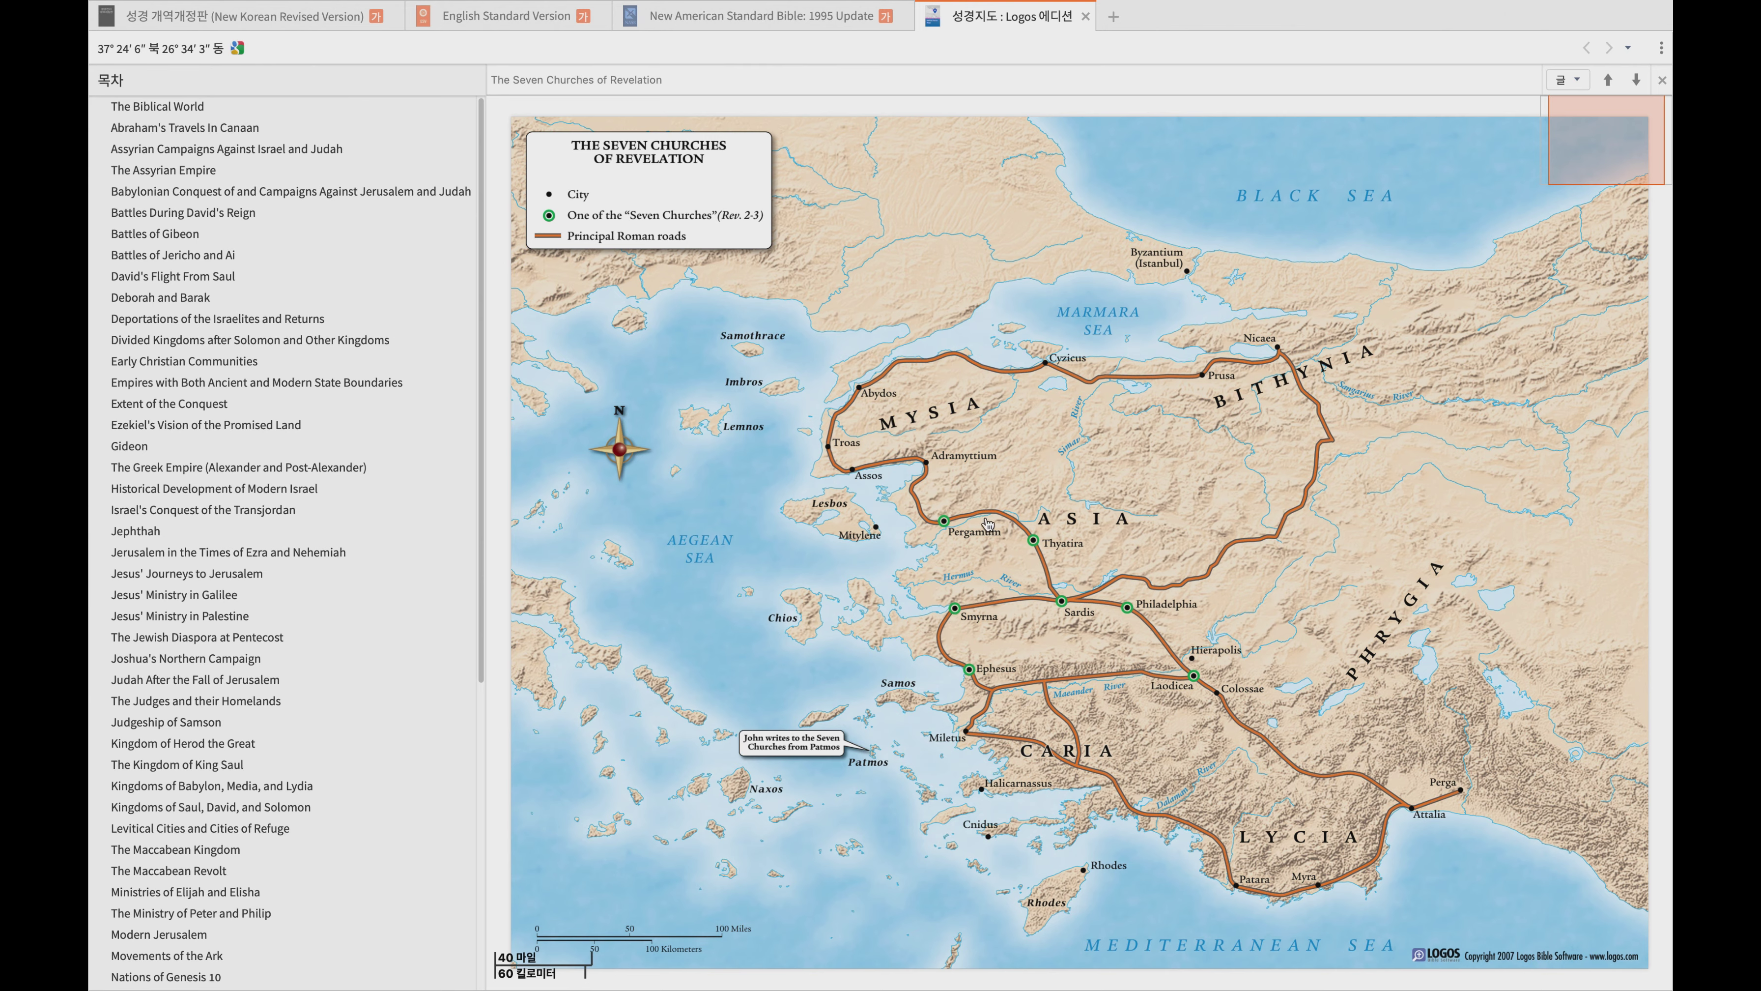
mouse_move(999, 526)
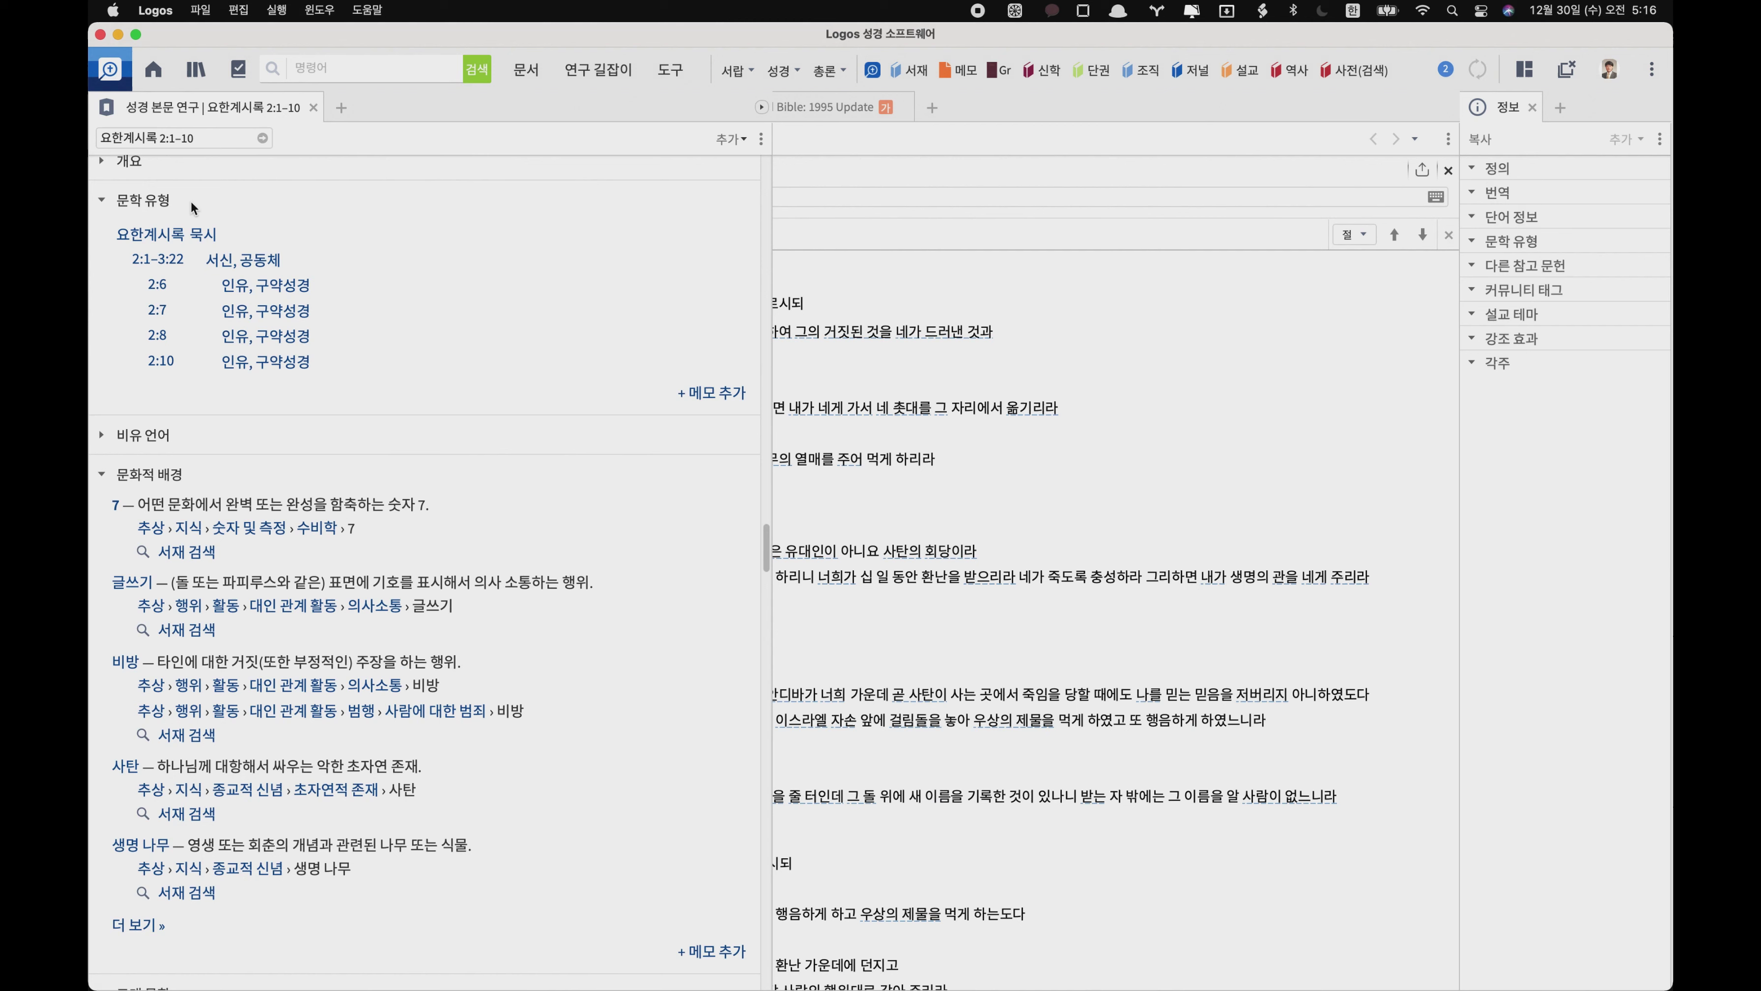
- Enter 사랑 in the command box and open the topic study layout for it
click(323, 69)
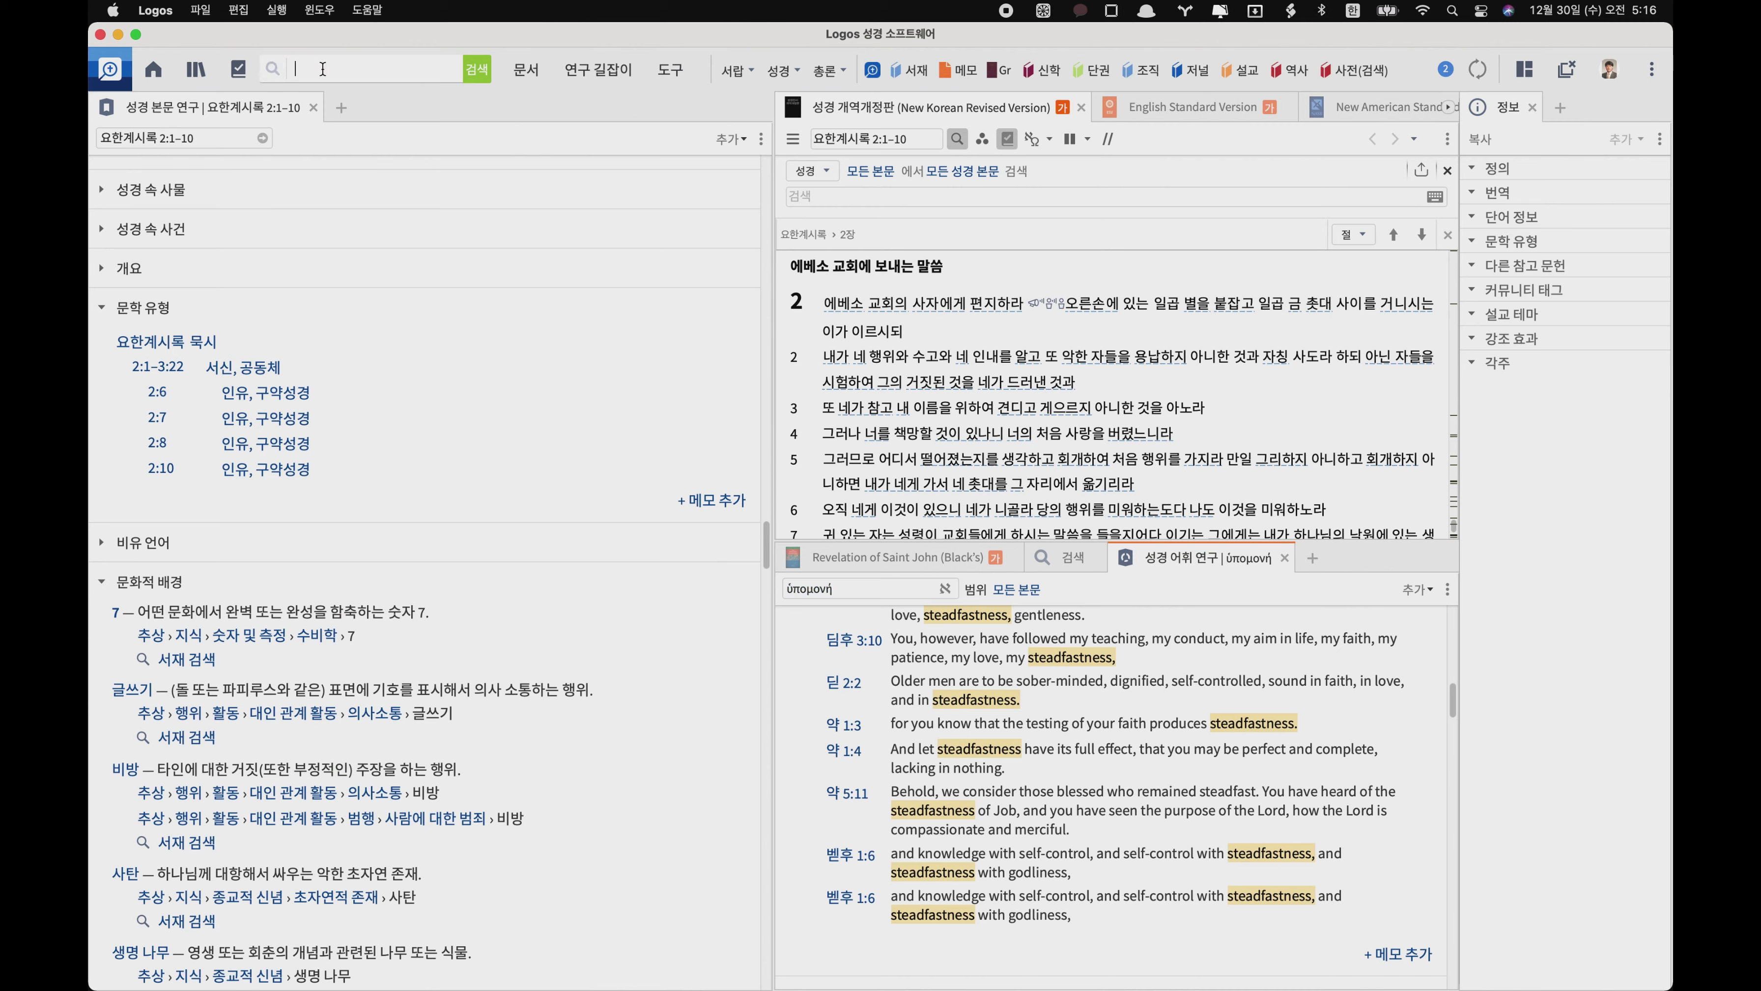
text(사랑)
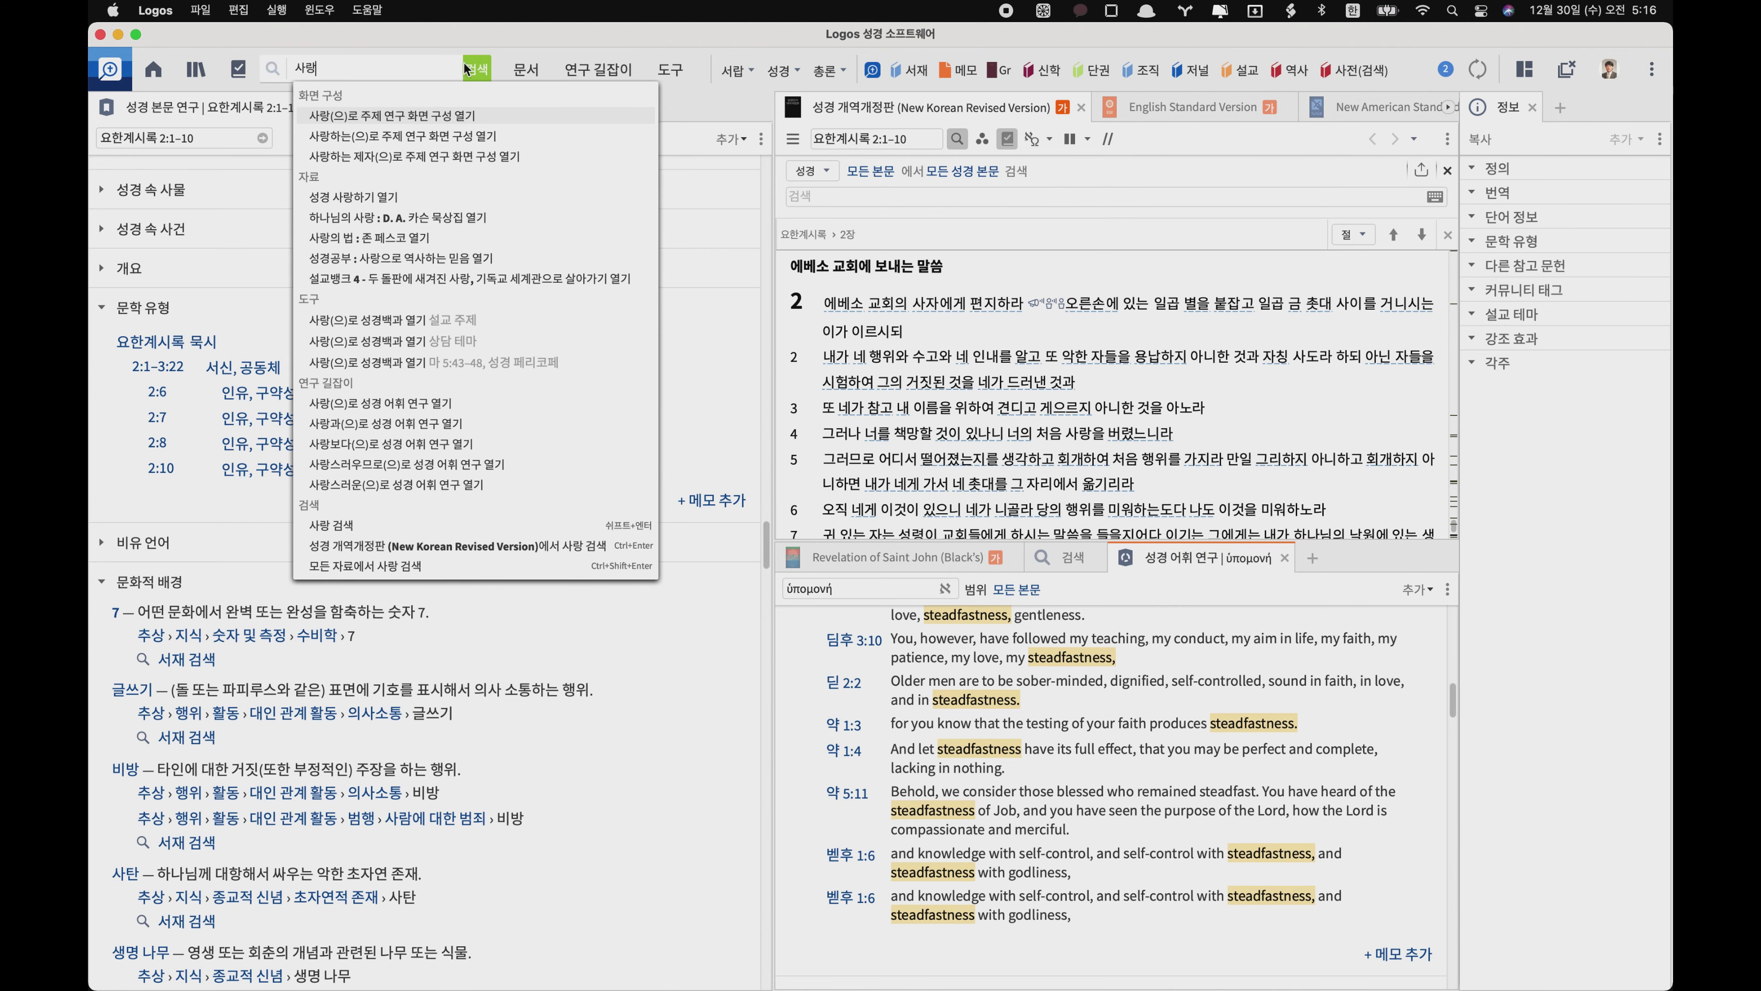
click(478, 72)
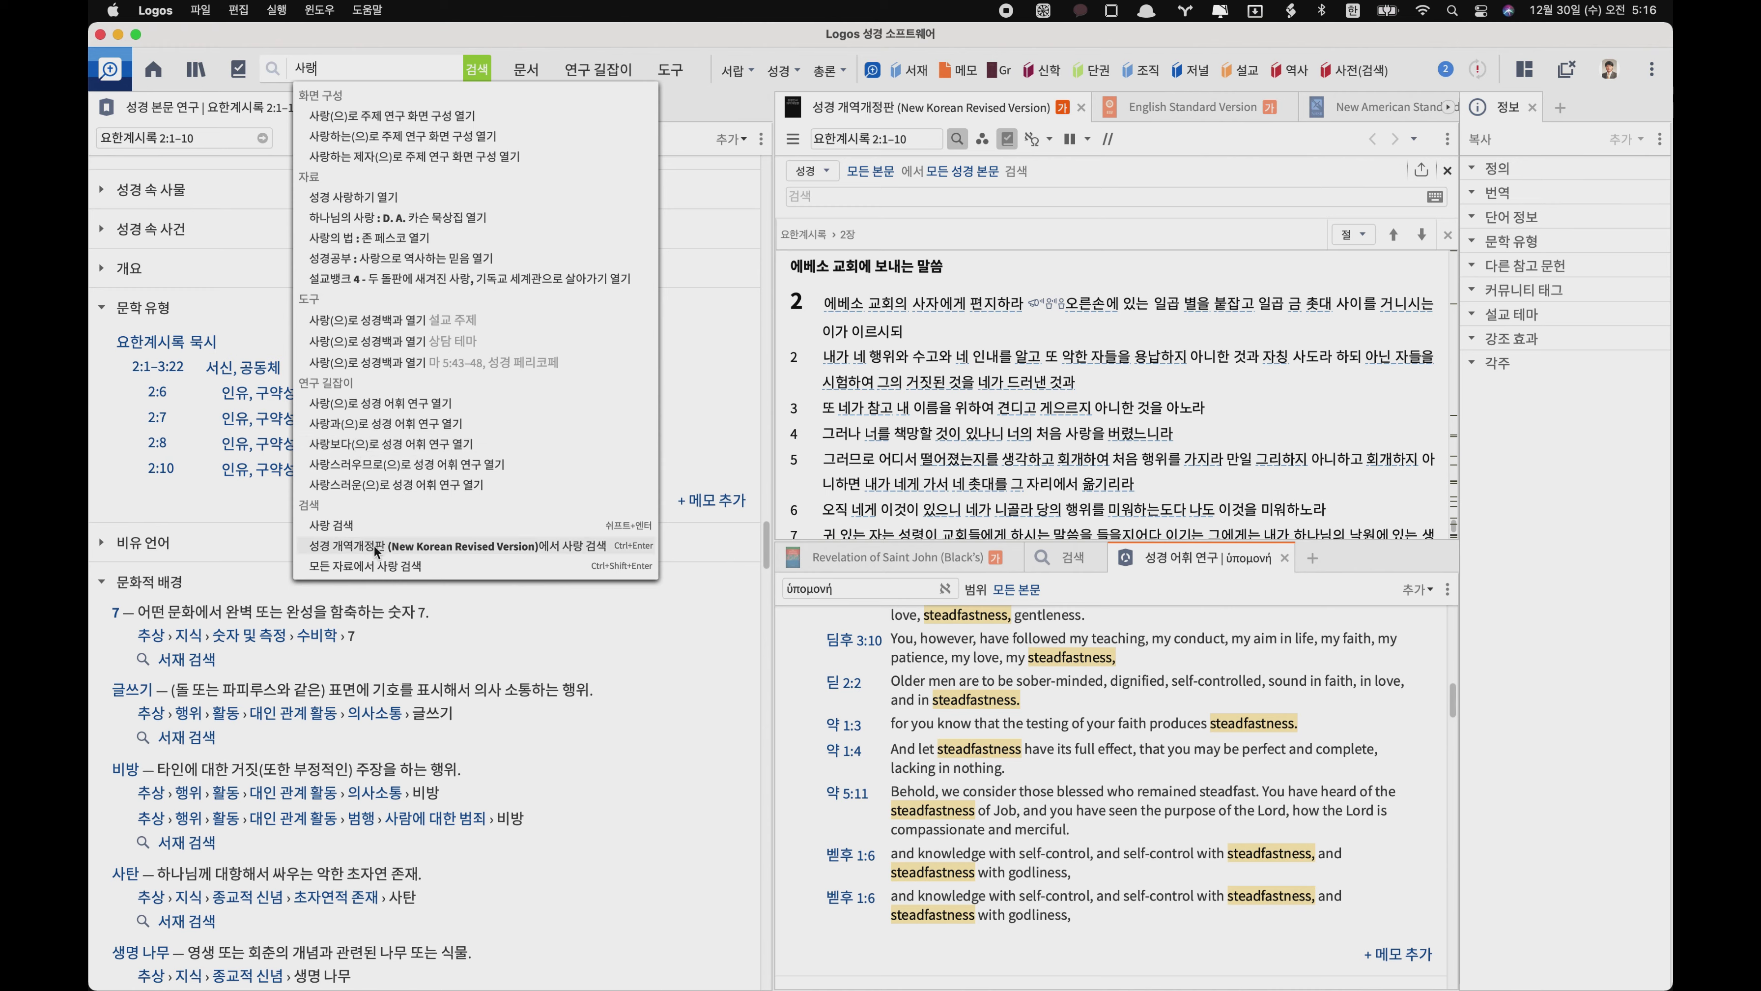
click(483, 73)
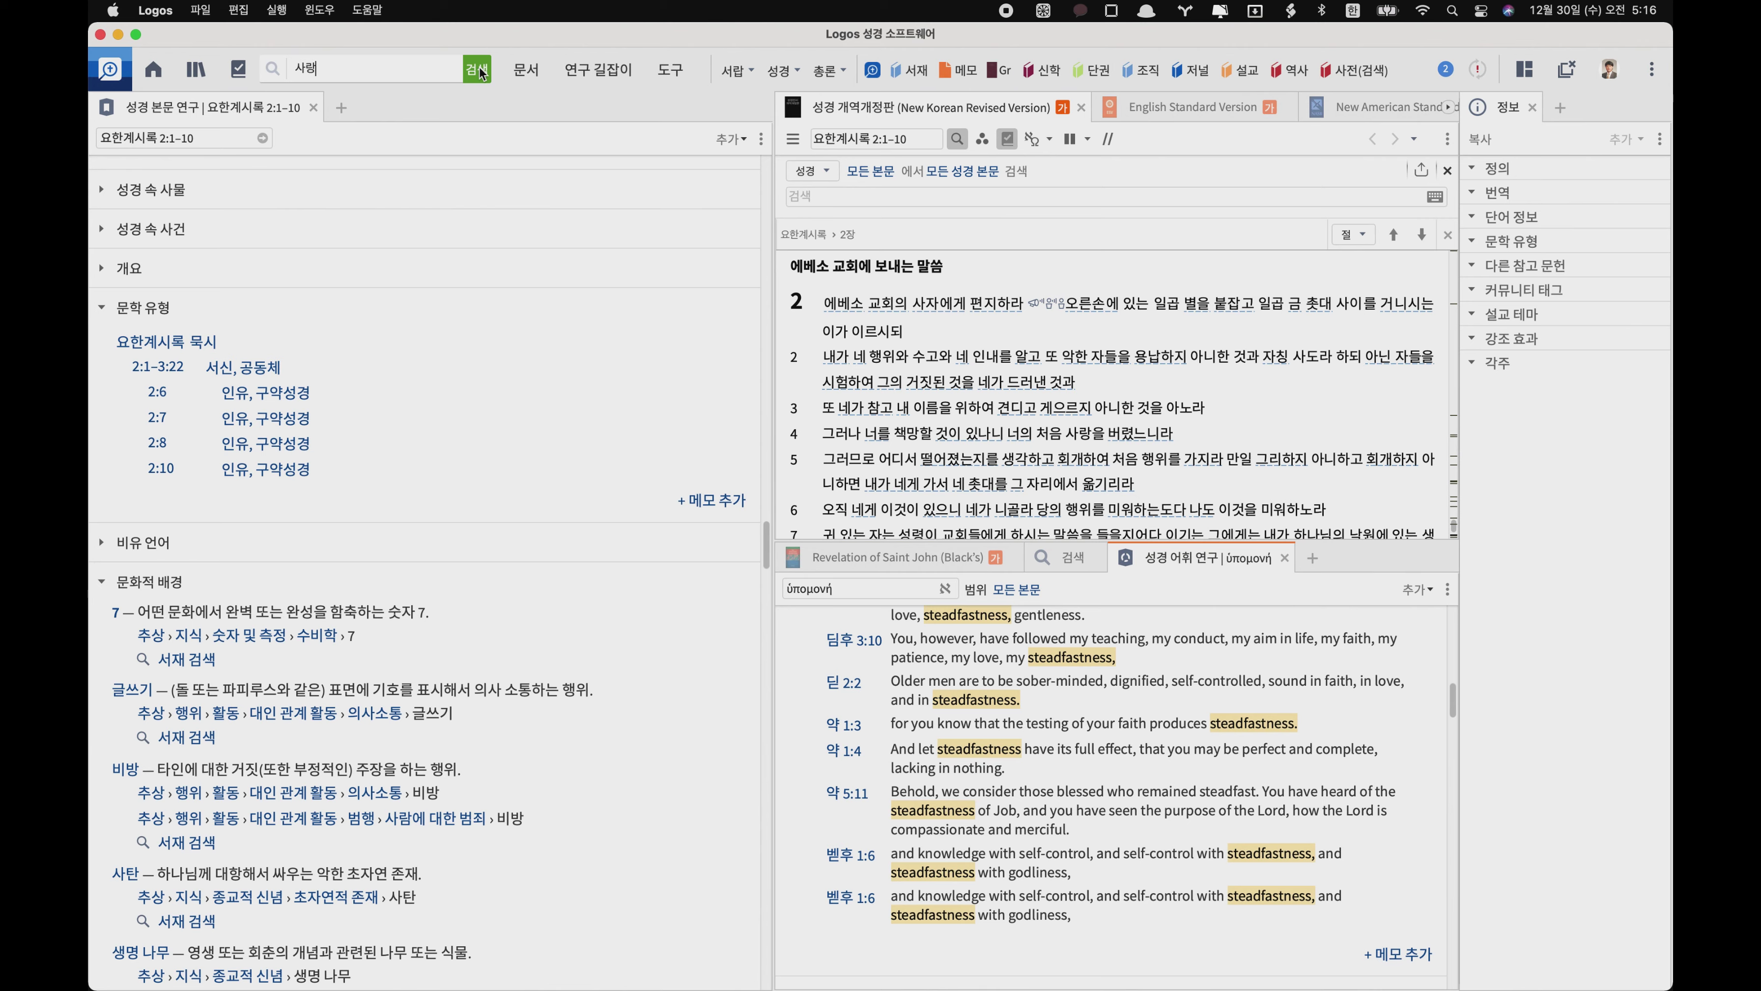
key(BackSpace)
text(랑)
click(477, 70)
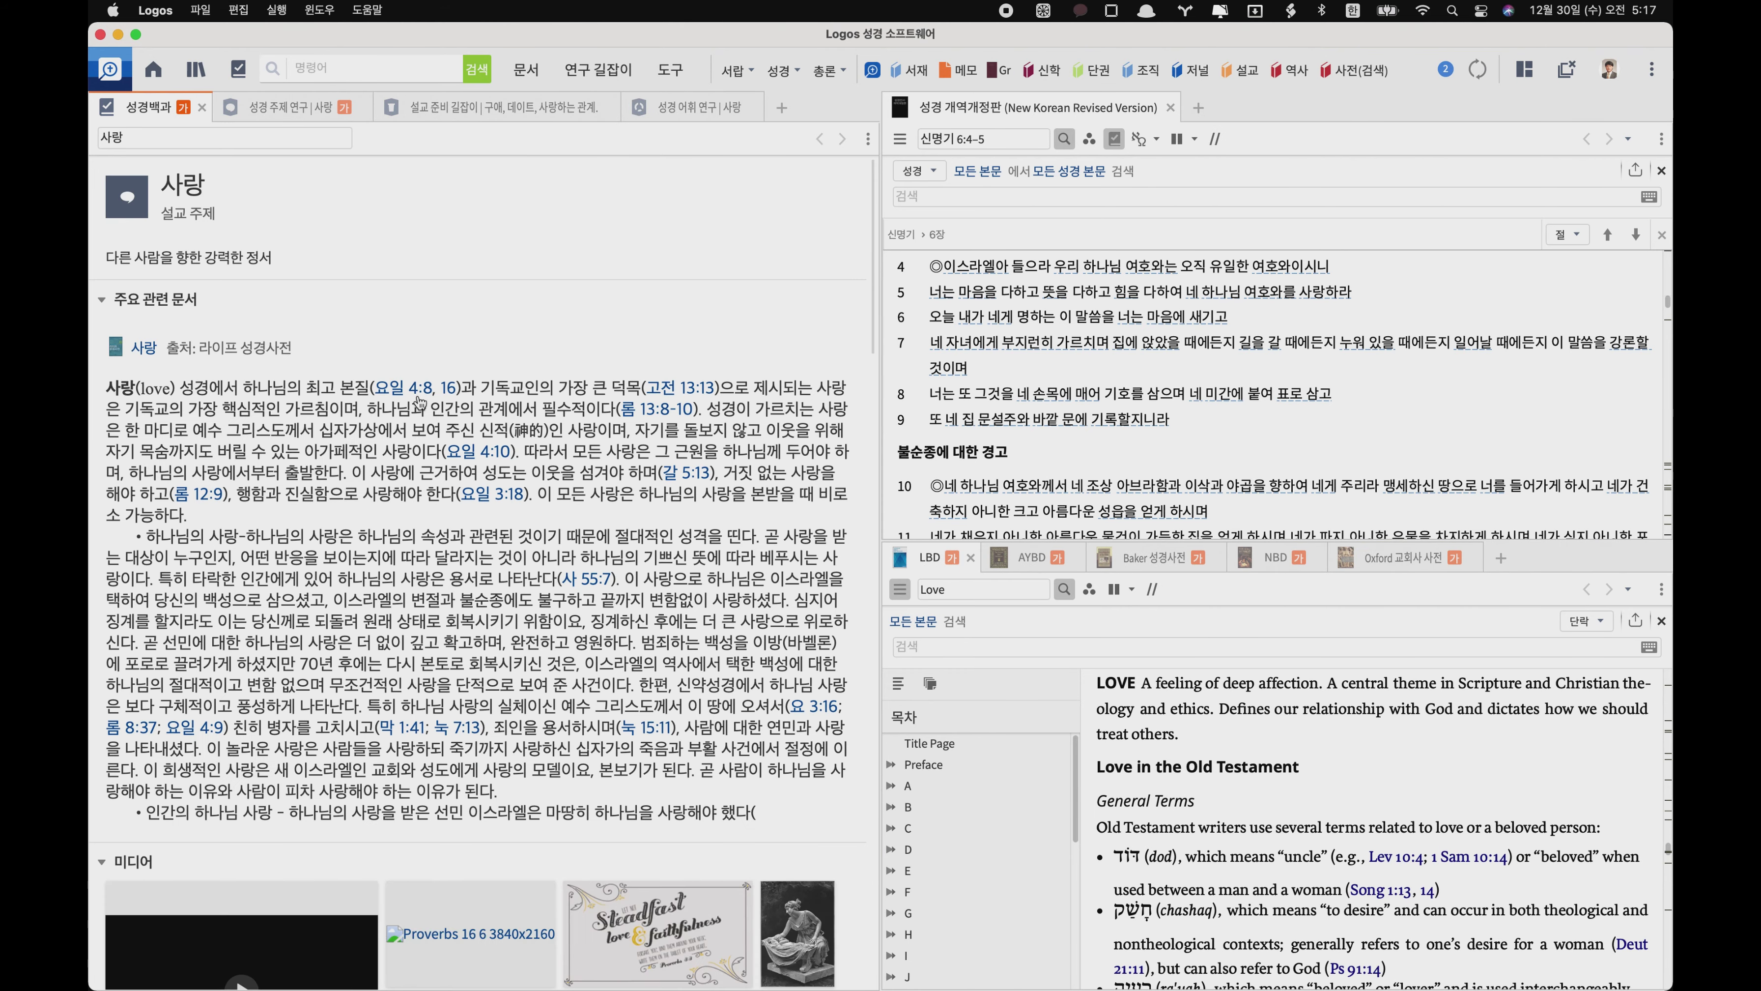
- Look through the Love article in LBD, including its Old Testament terms, and dismiss the Siri pop-up
scroll(342, 554, down, 1)
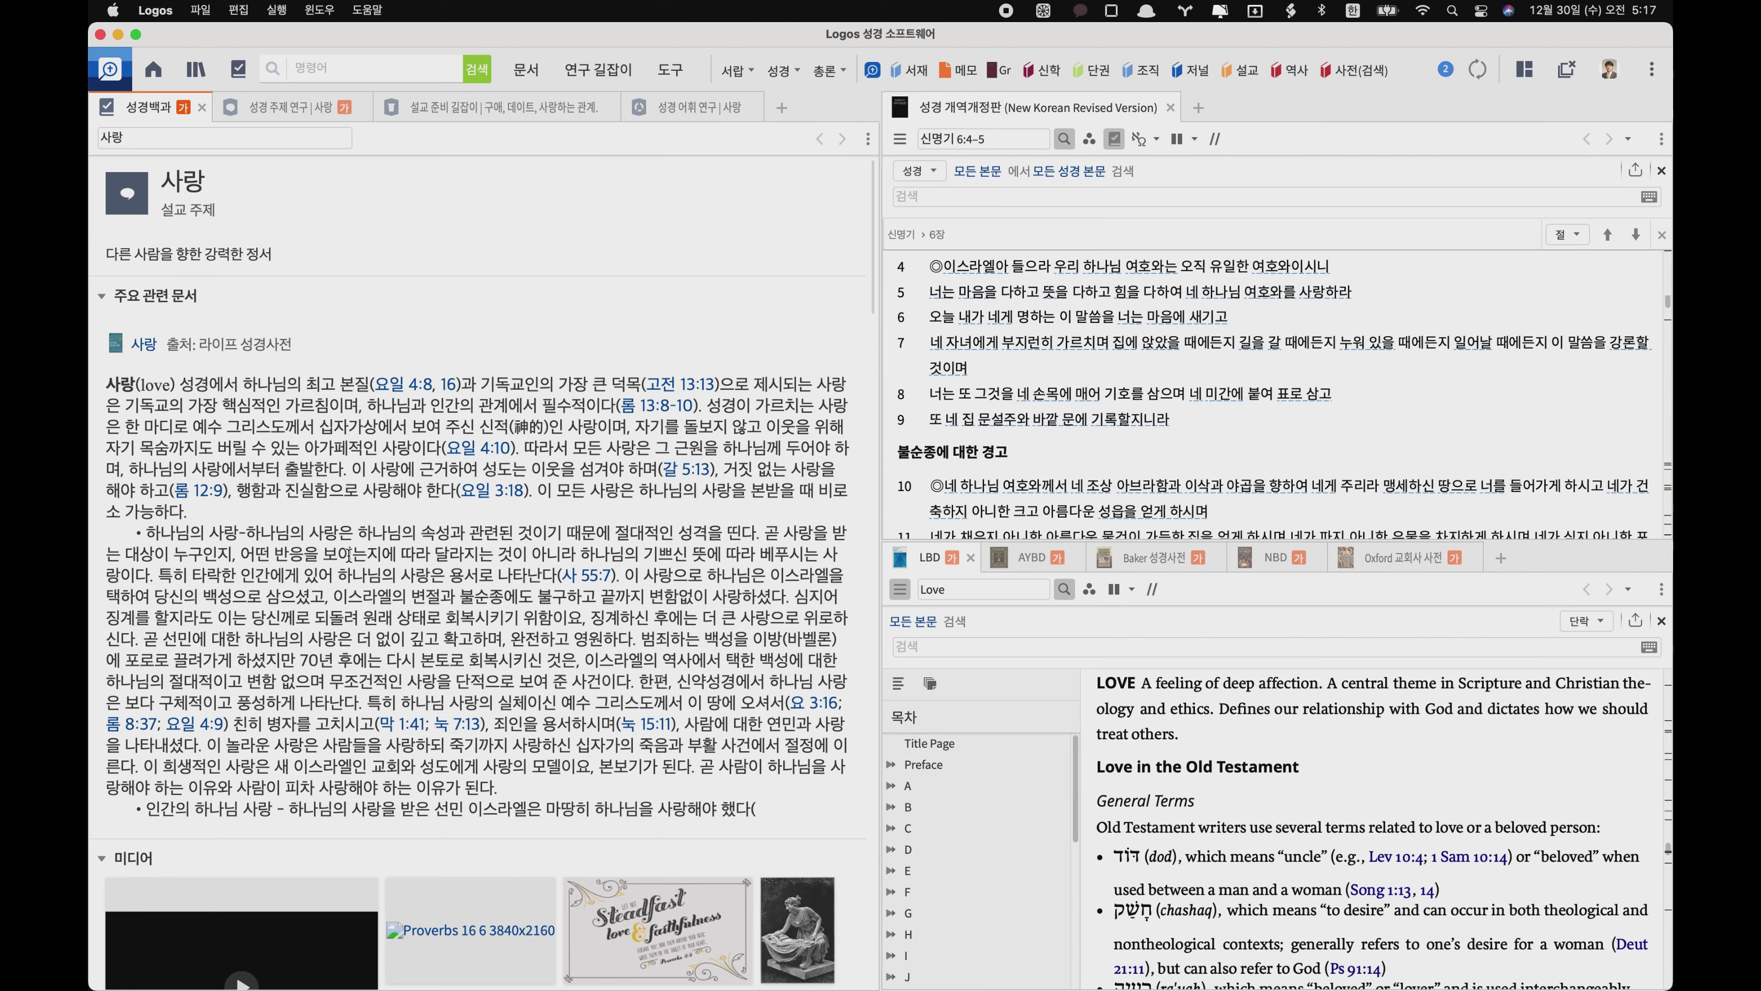
scroll(1284, 842, down, 1)
scroll(1284, 843, down, 5)
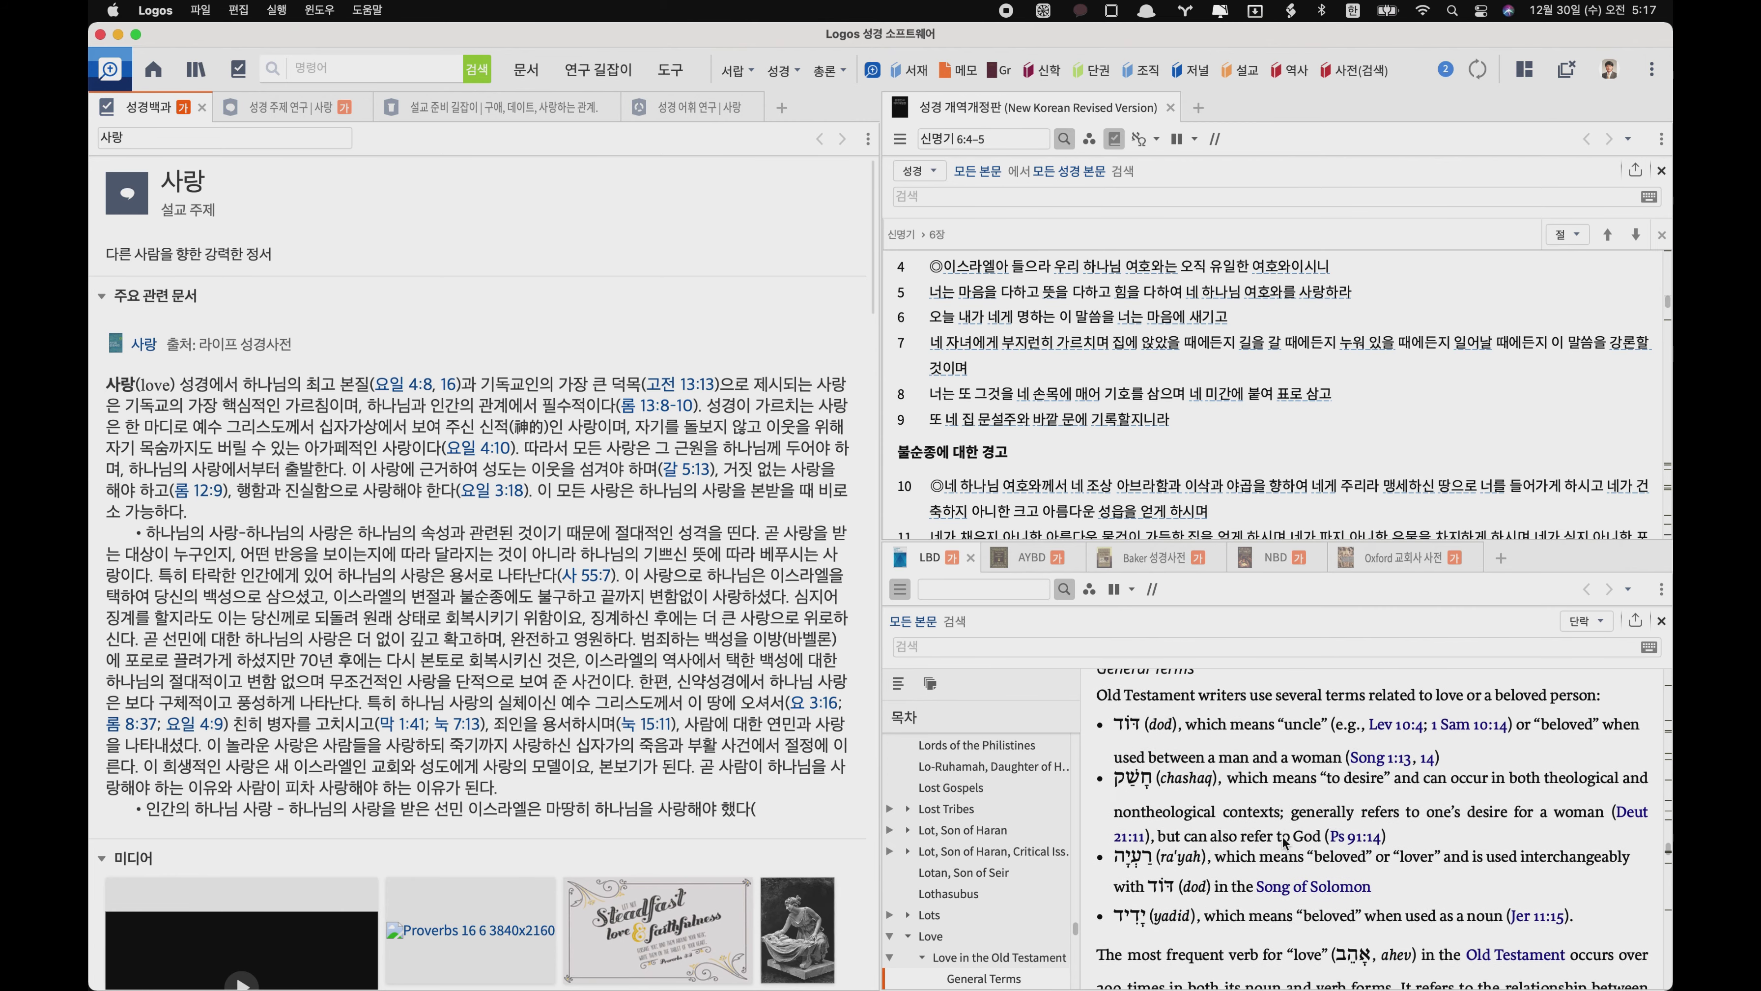
mouse_move(928, 556)
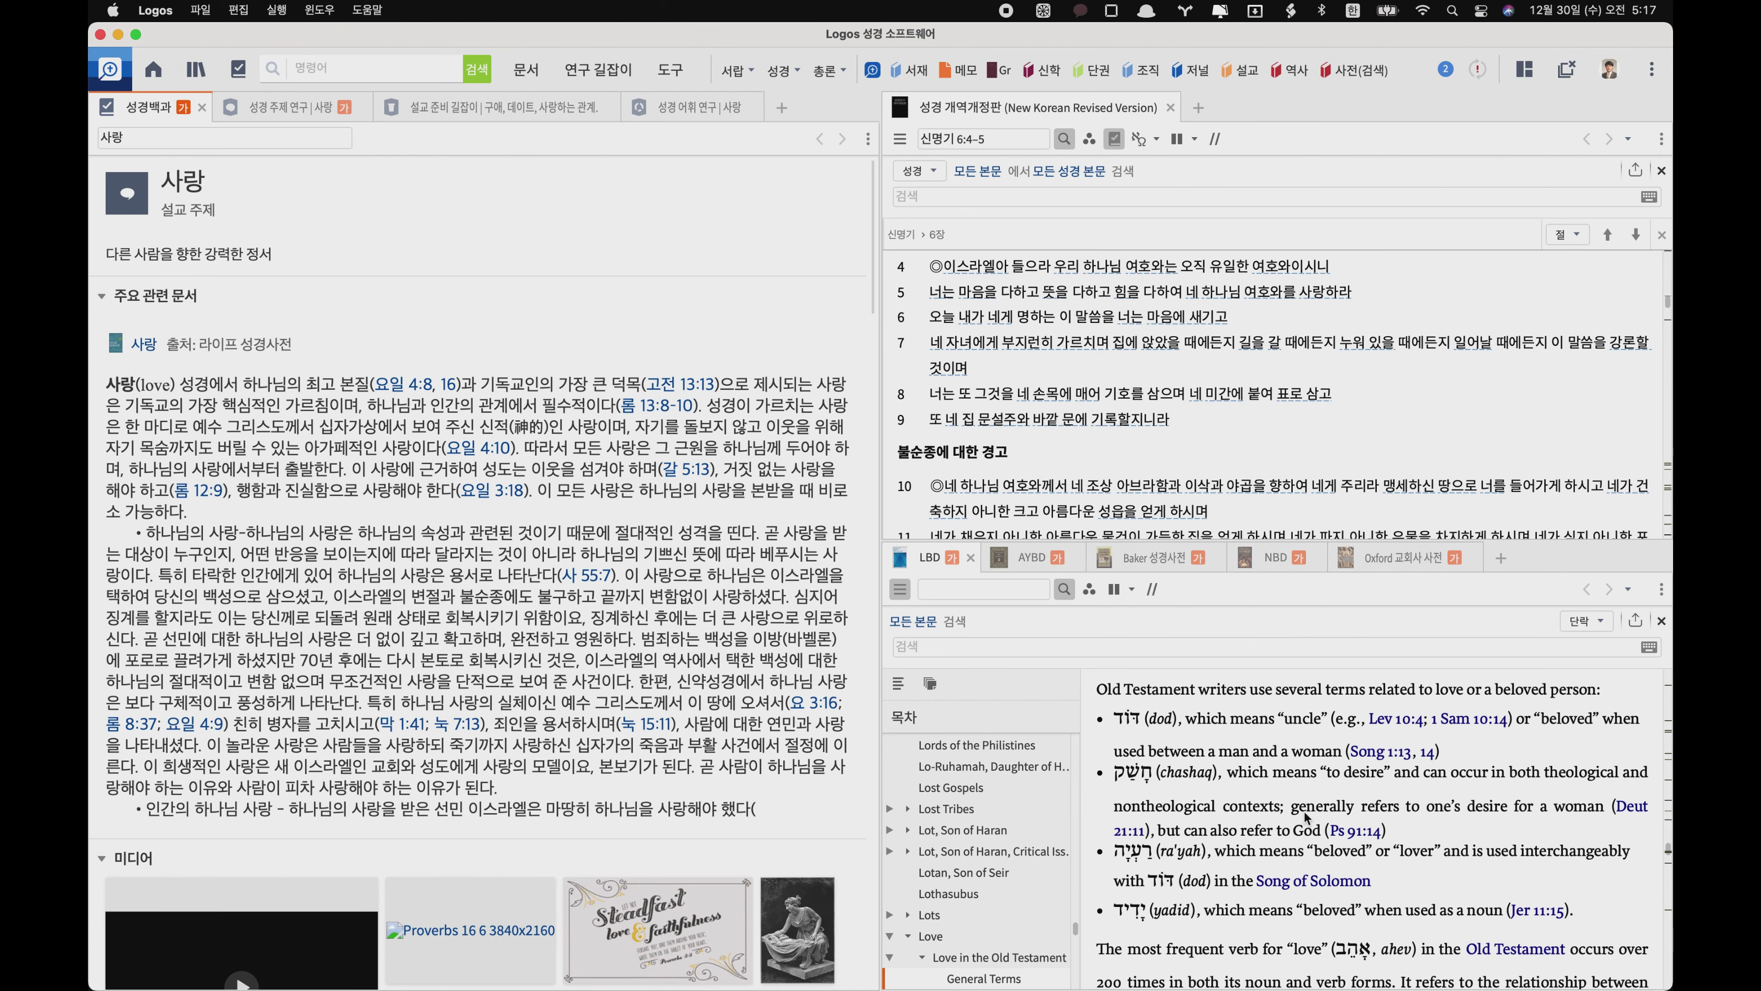
scroll(1304, 818, up, 3)
click(963, 590)
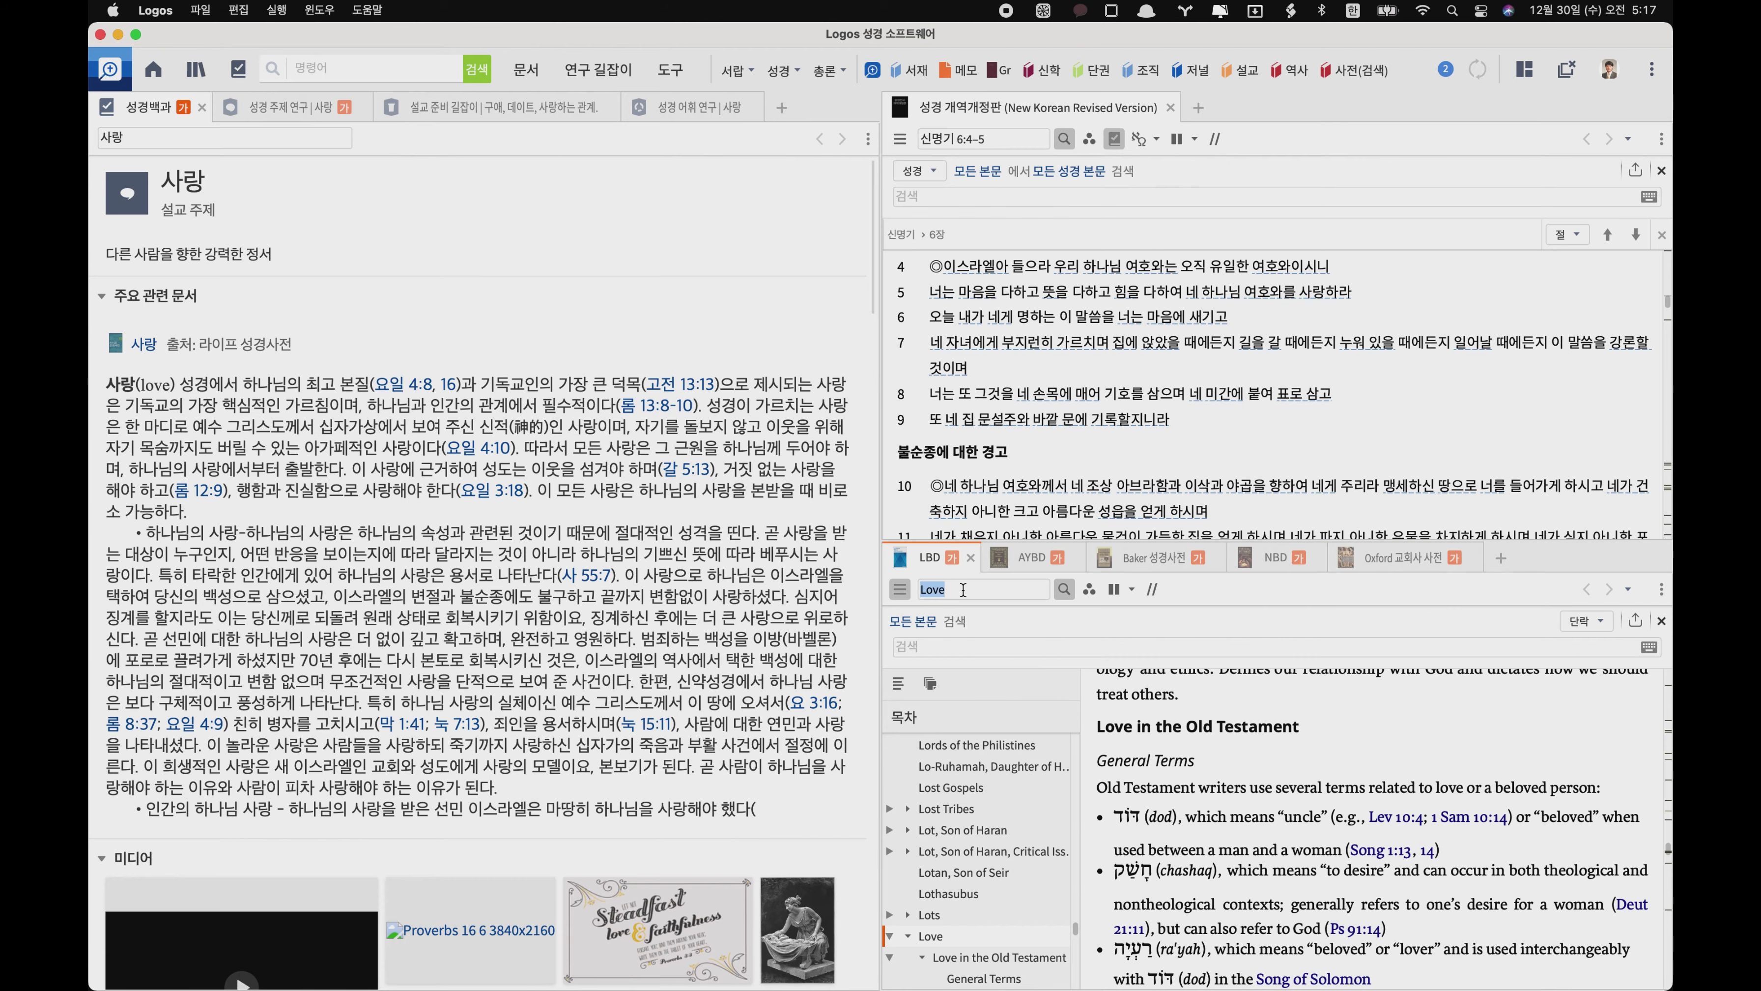
scroll(1334, 817, up, 2)
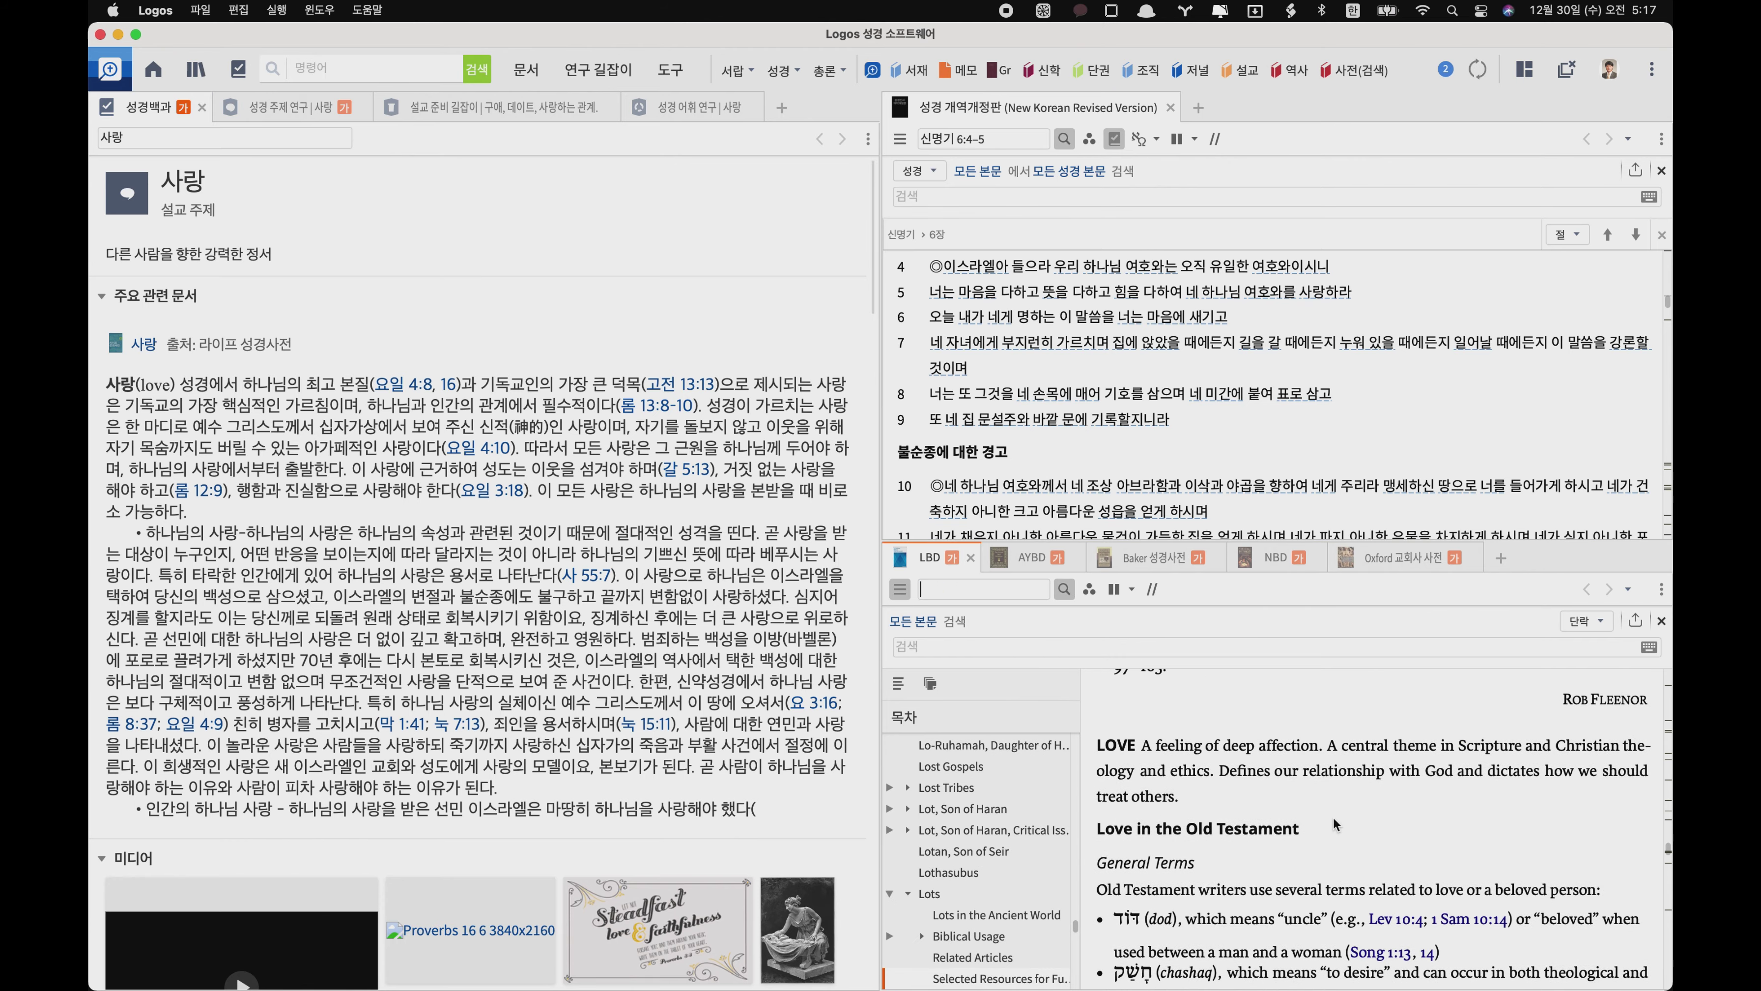
scroll(1333, 816, down, 5)
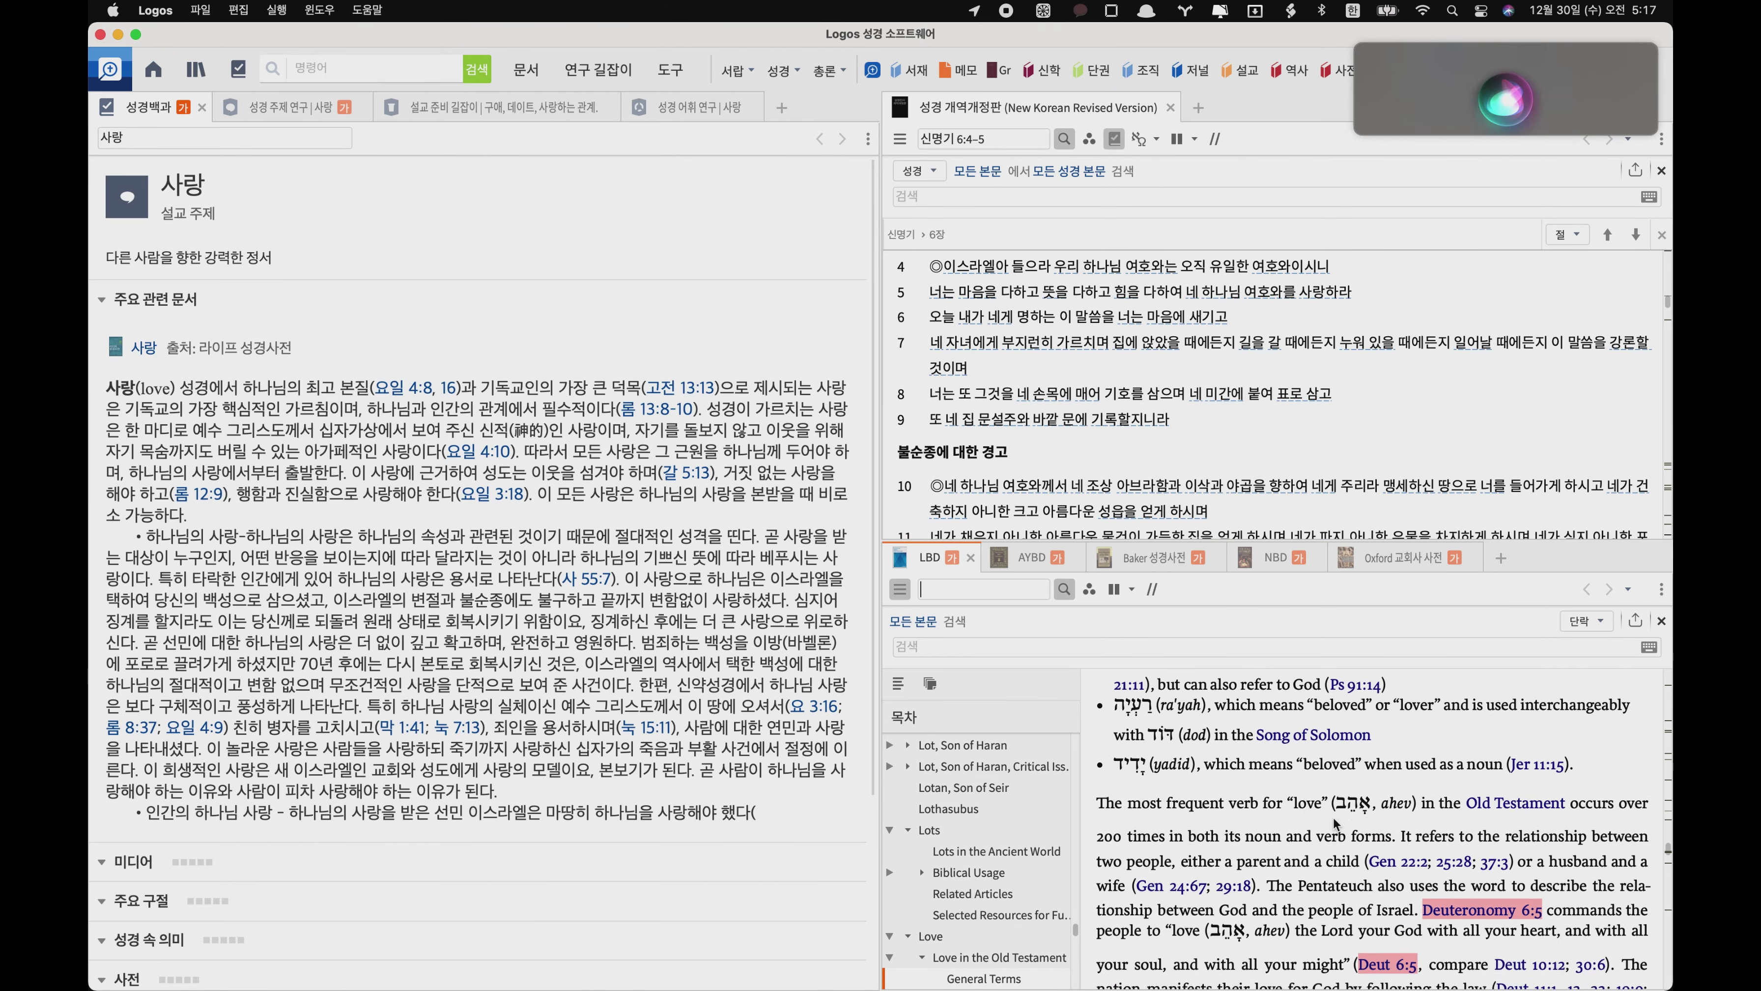
scroll(1333, 816, down, 4)
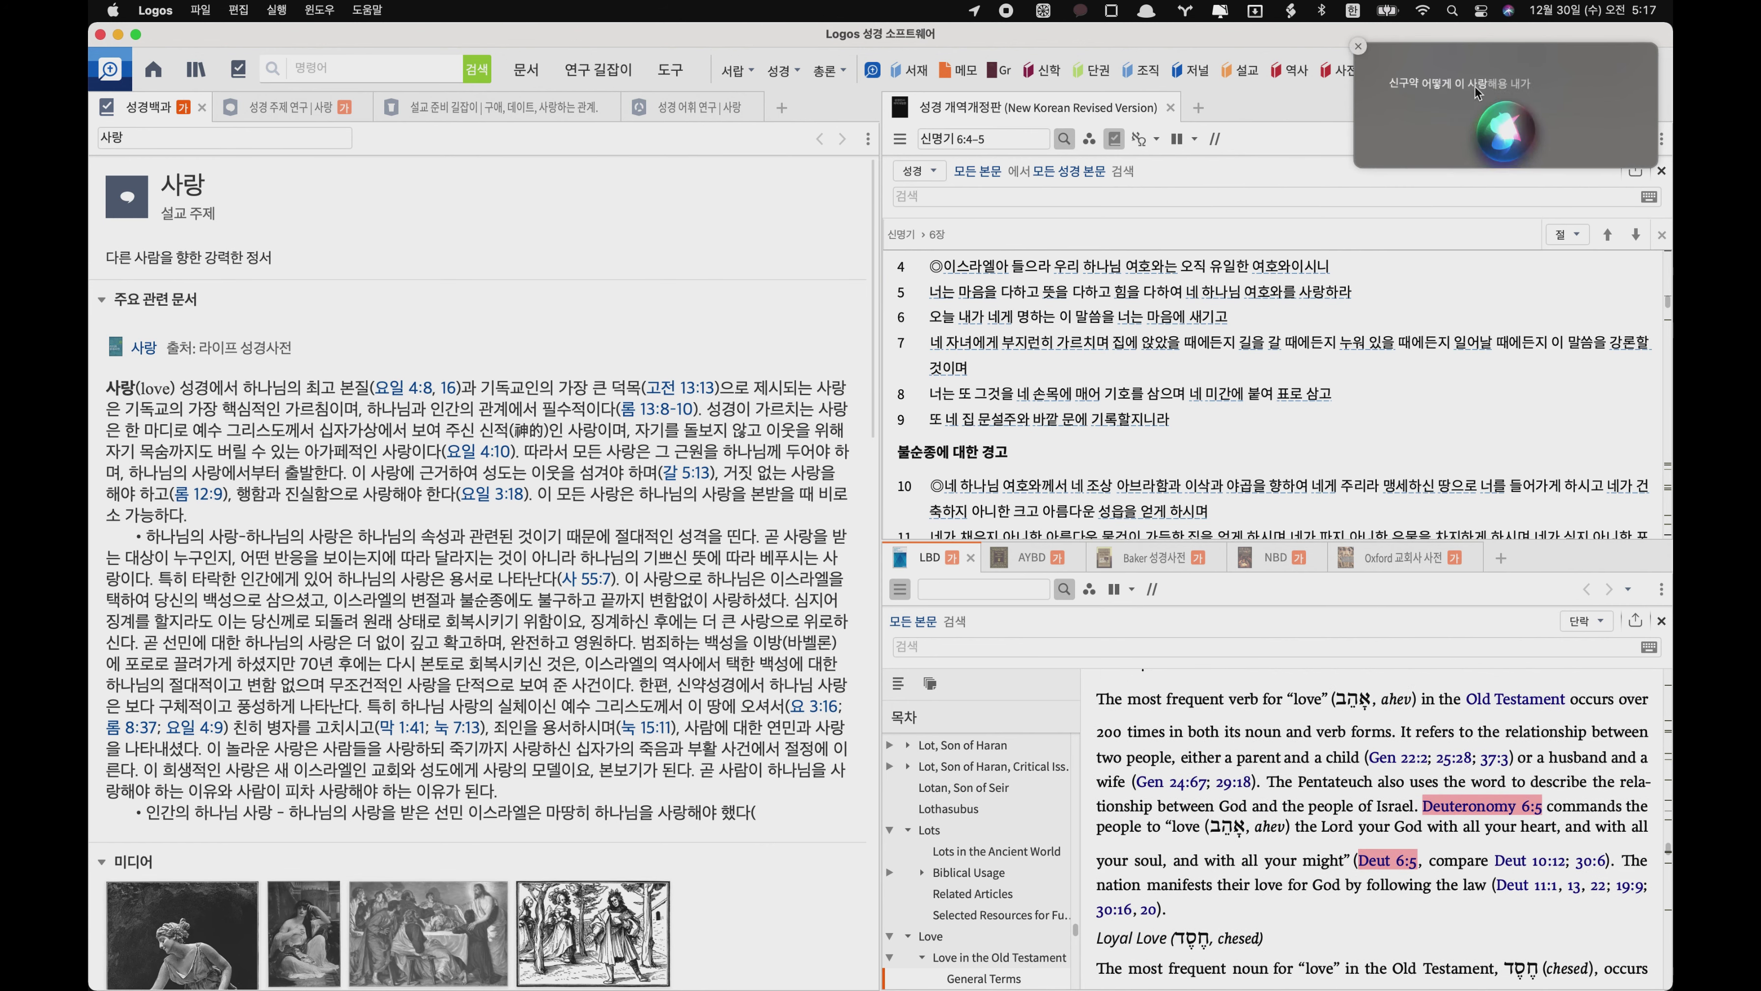
click(1358, 44)
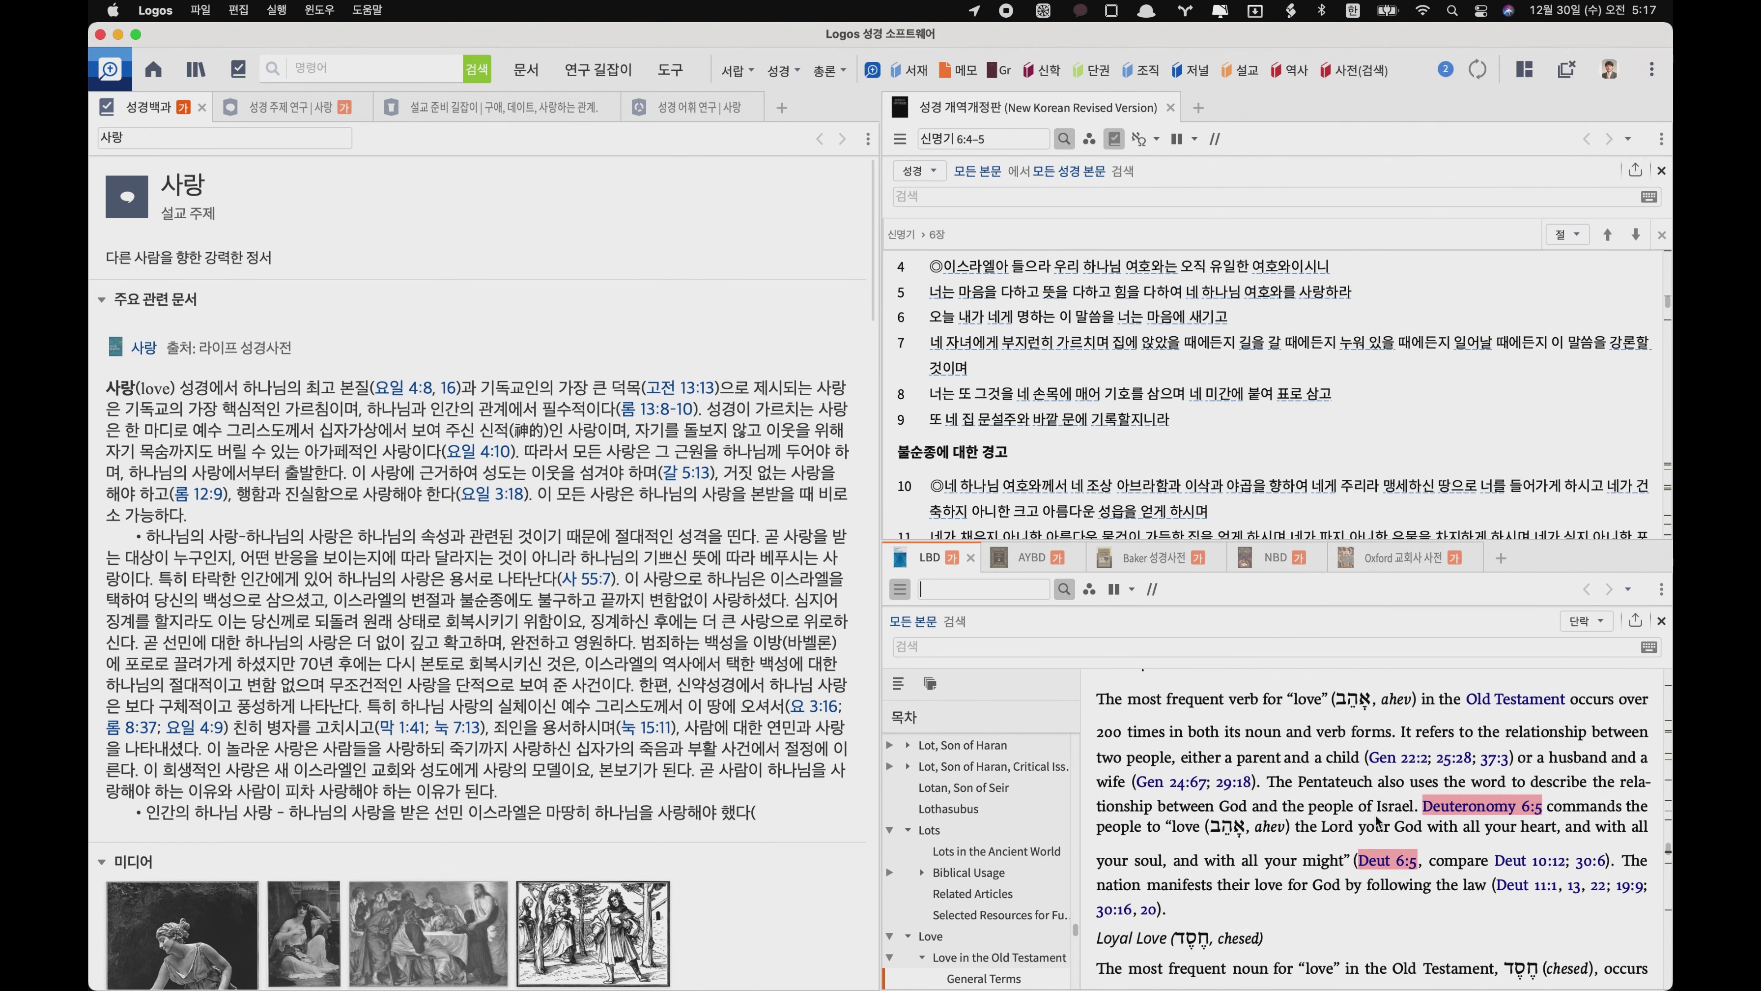
scroll(1376, 822, up, 2)
scroll(1376, 821, up, 2)
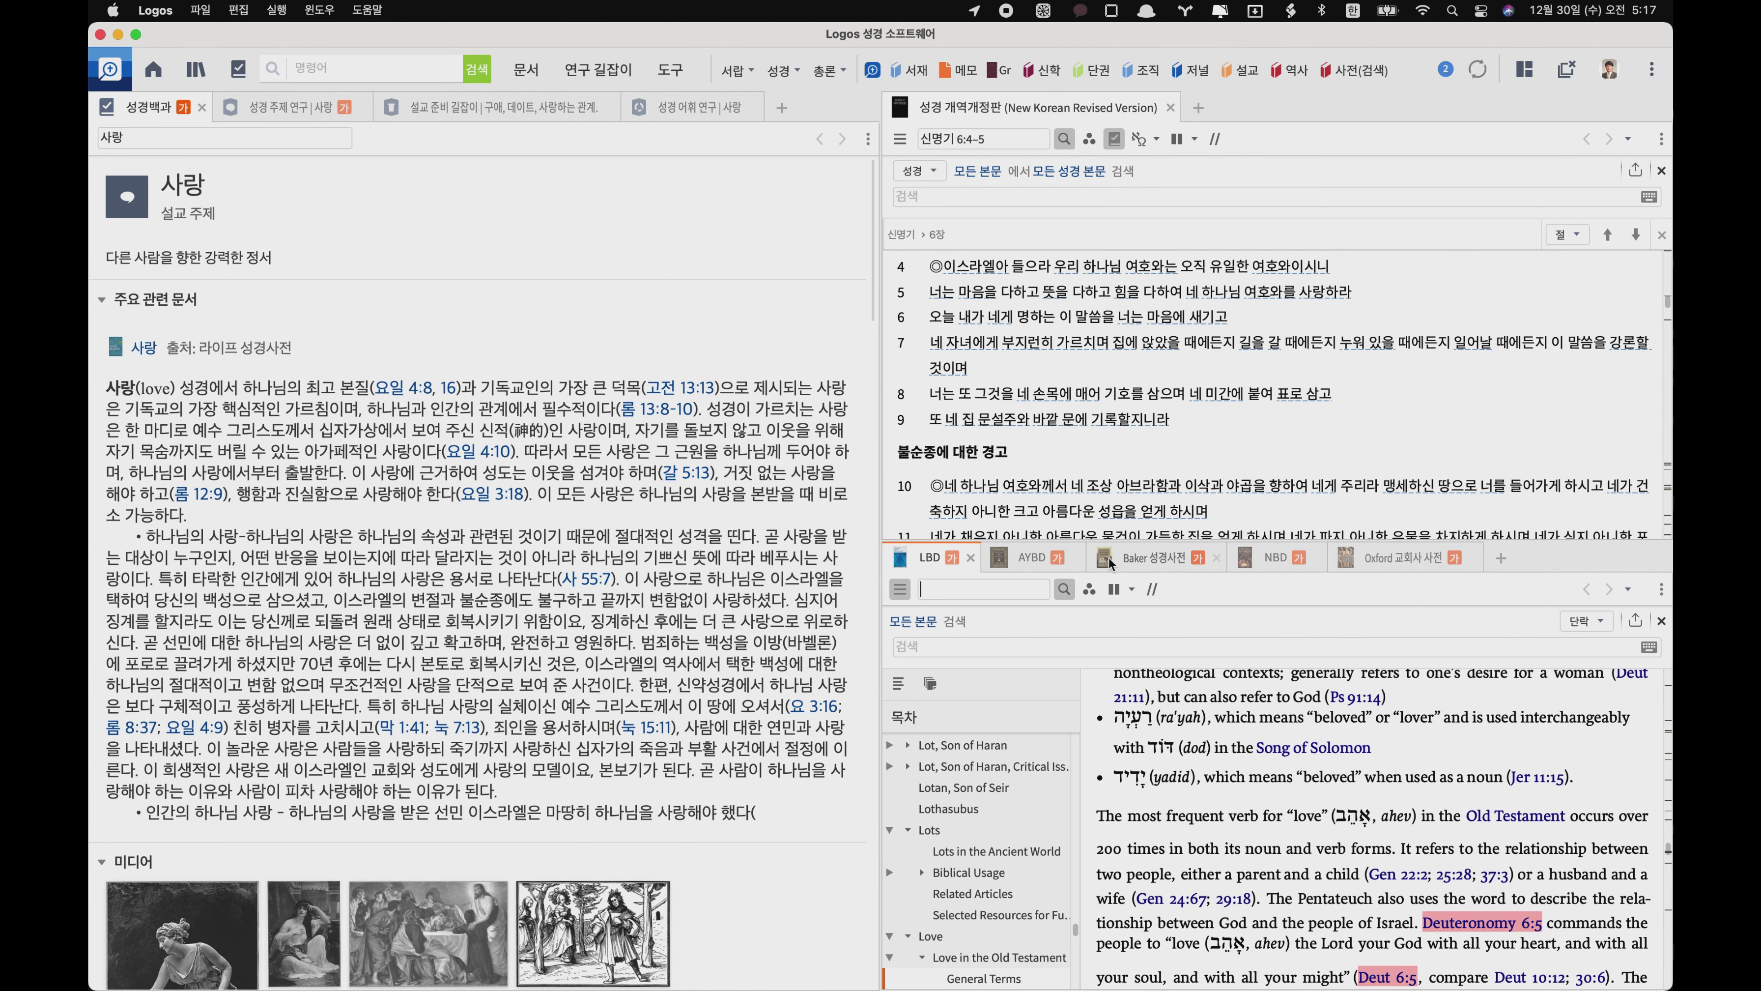
- Compare the Love entries in AYBD, Baker 성경사전 and NBD, and look over the verses around 신명기 6:4–5
click(1031, 557)
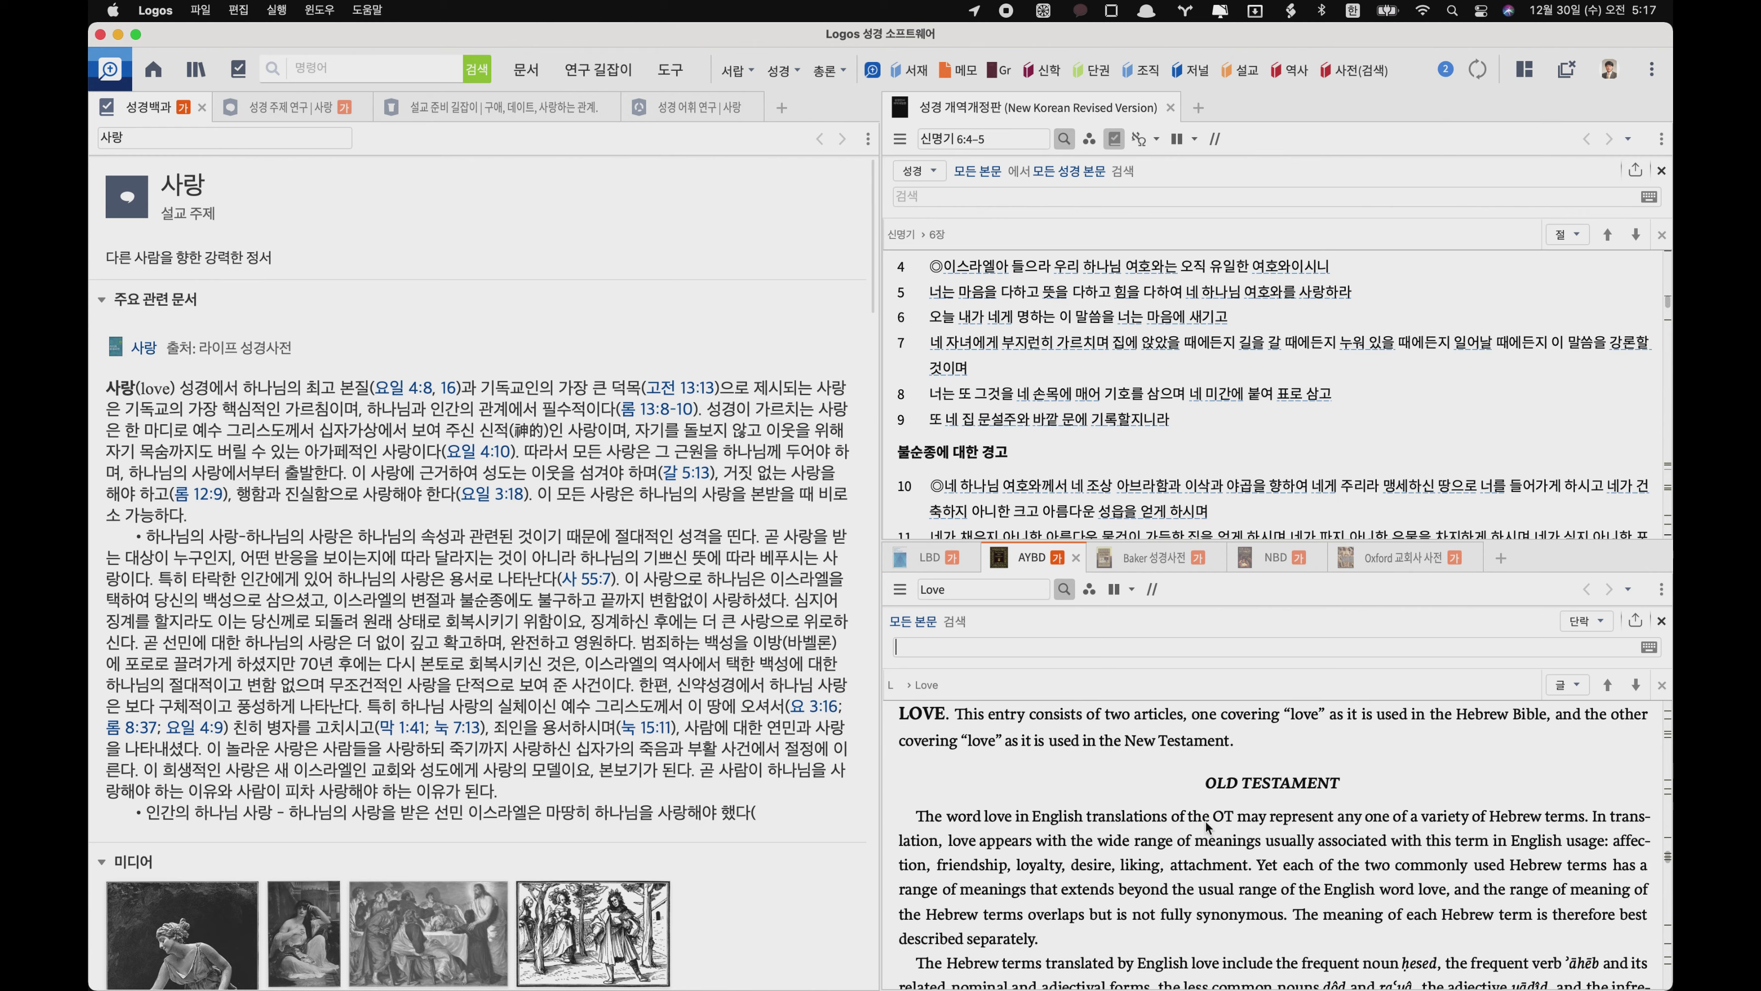
scroll(1206, 825, down, 1)
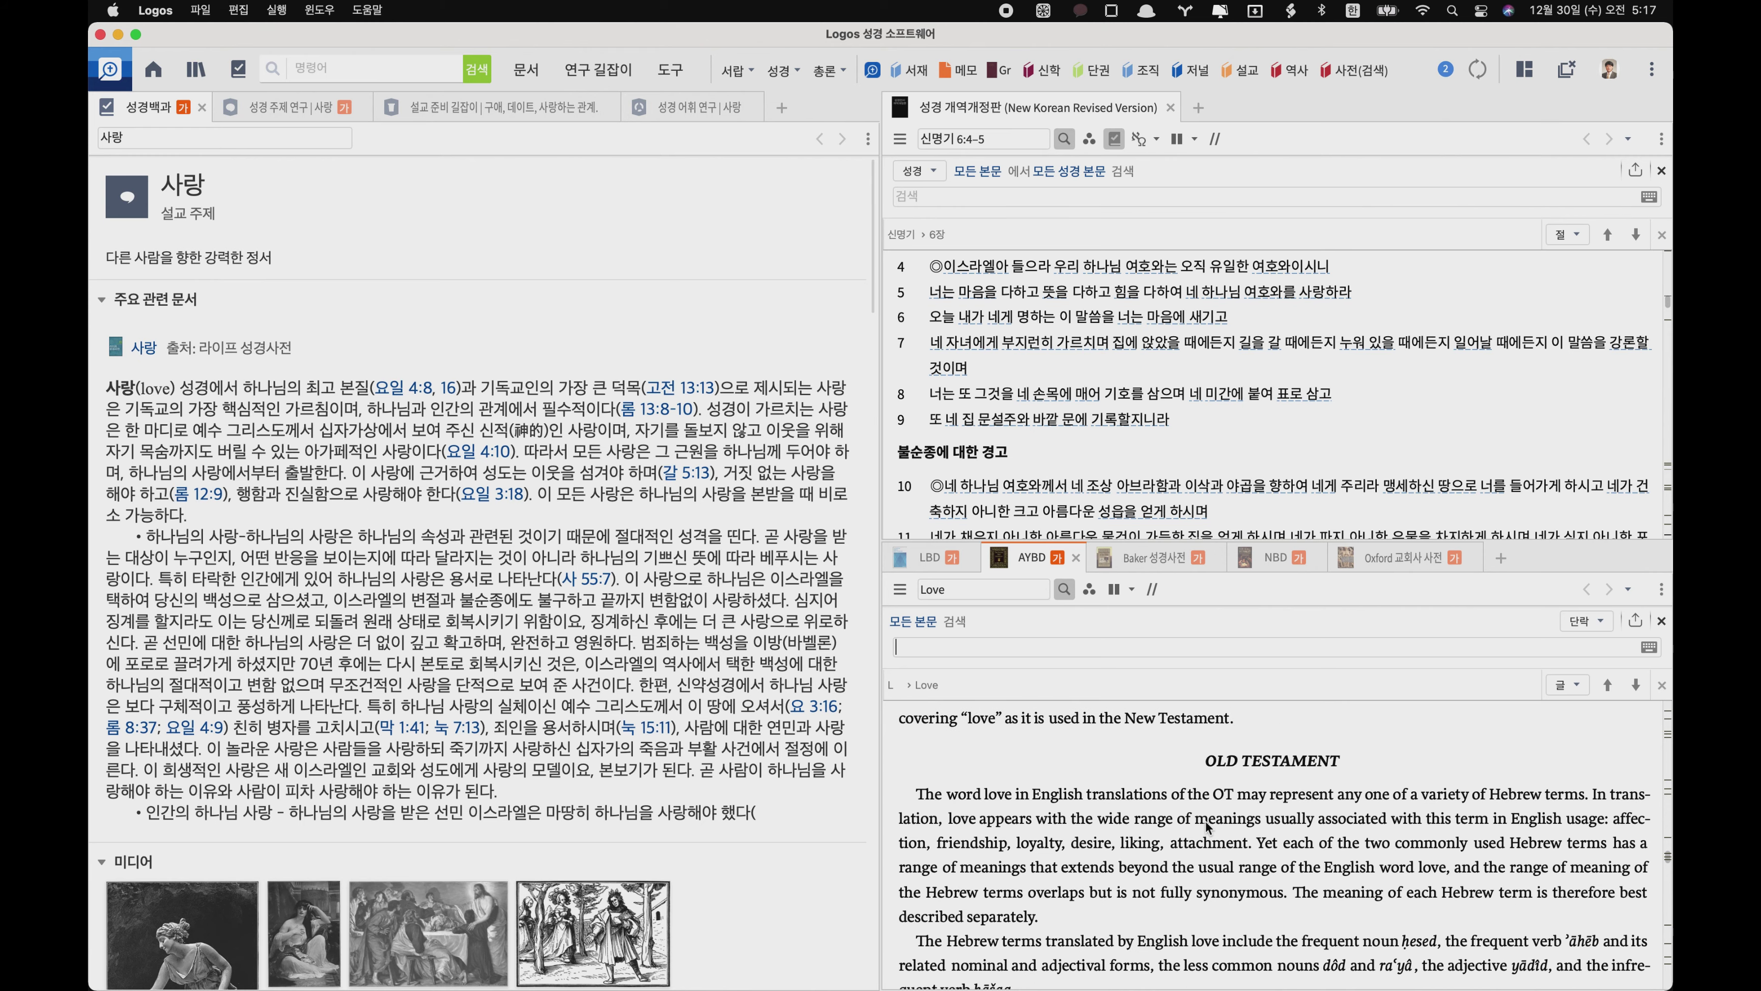
click(1149, 565)
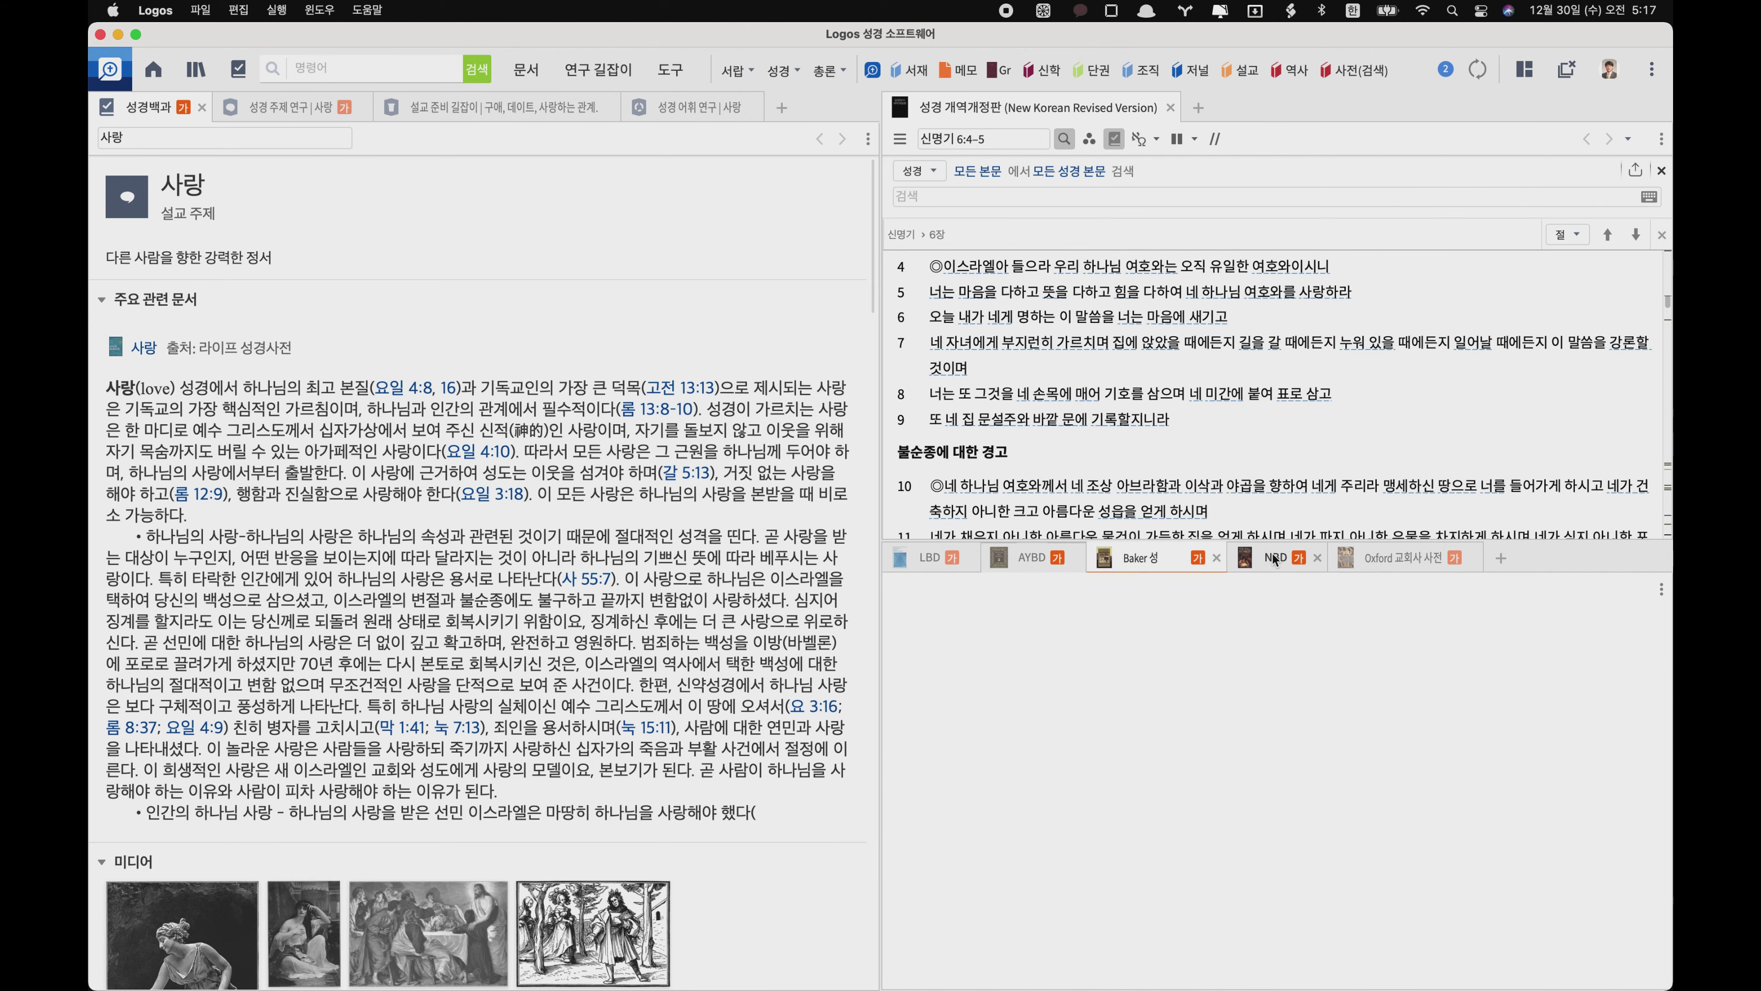
click(1274, 558)
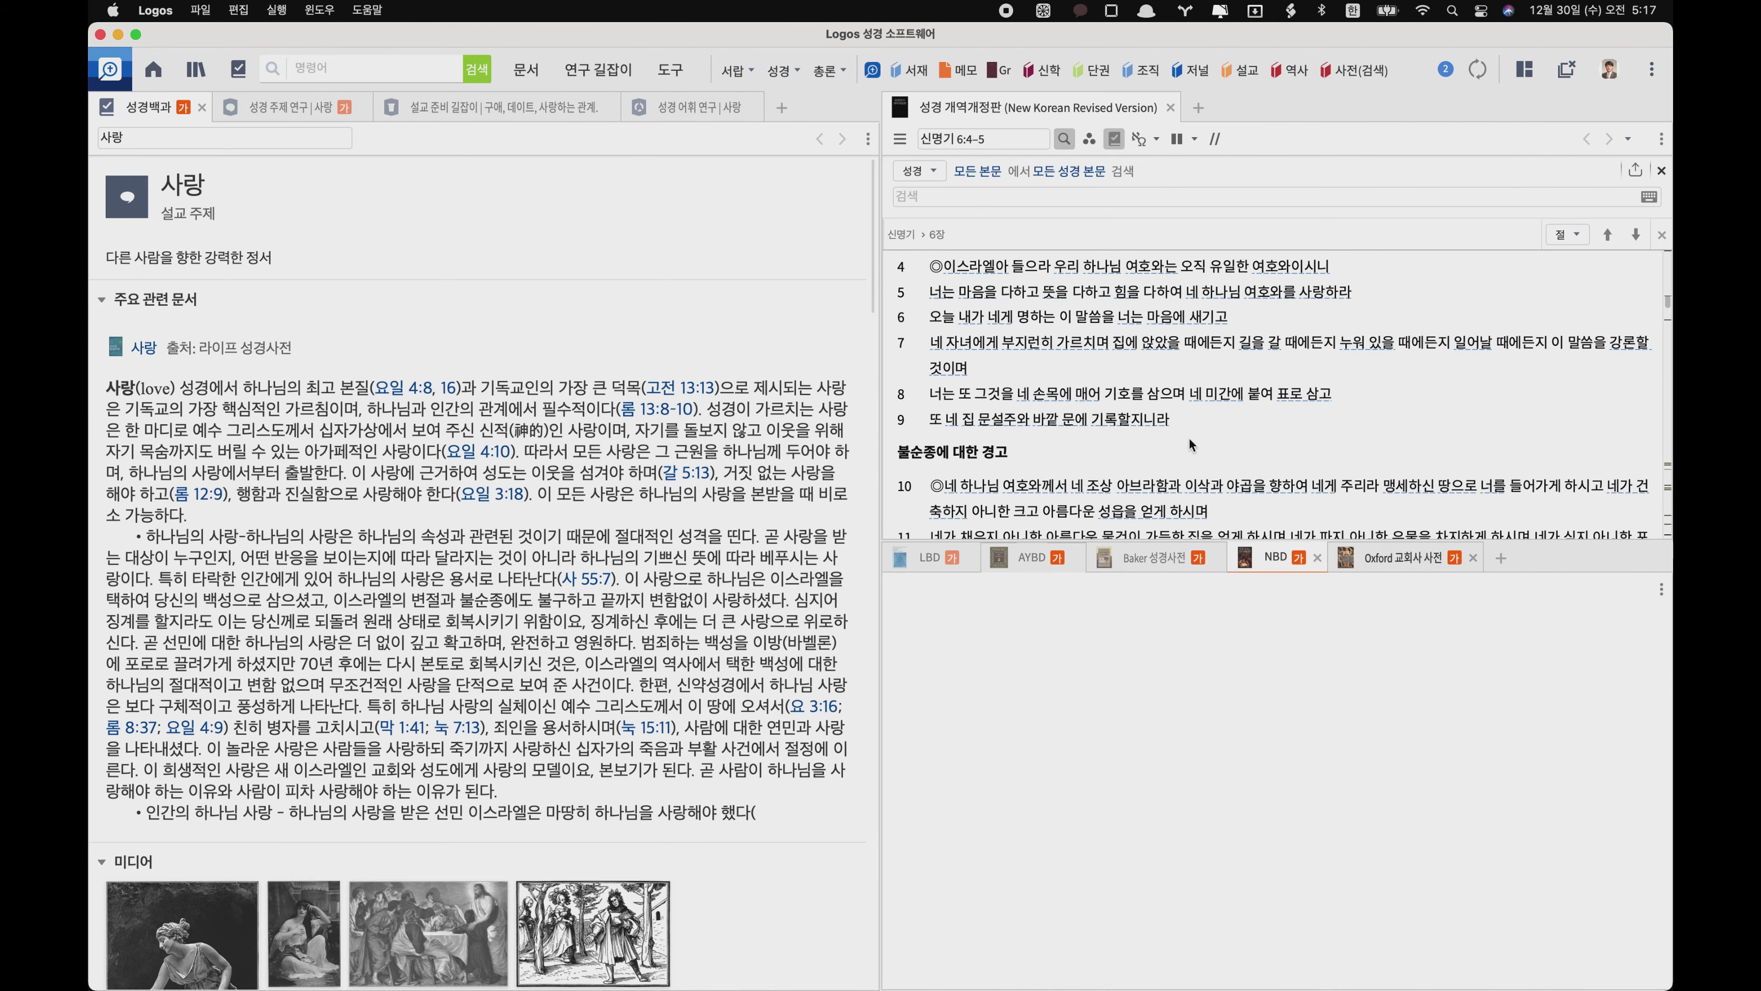
scroll(1163, 407, up, 5)
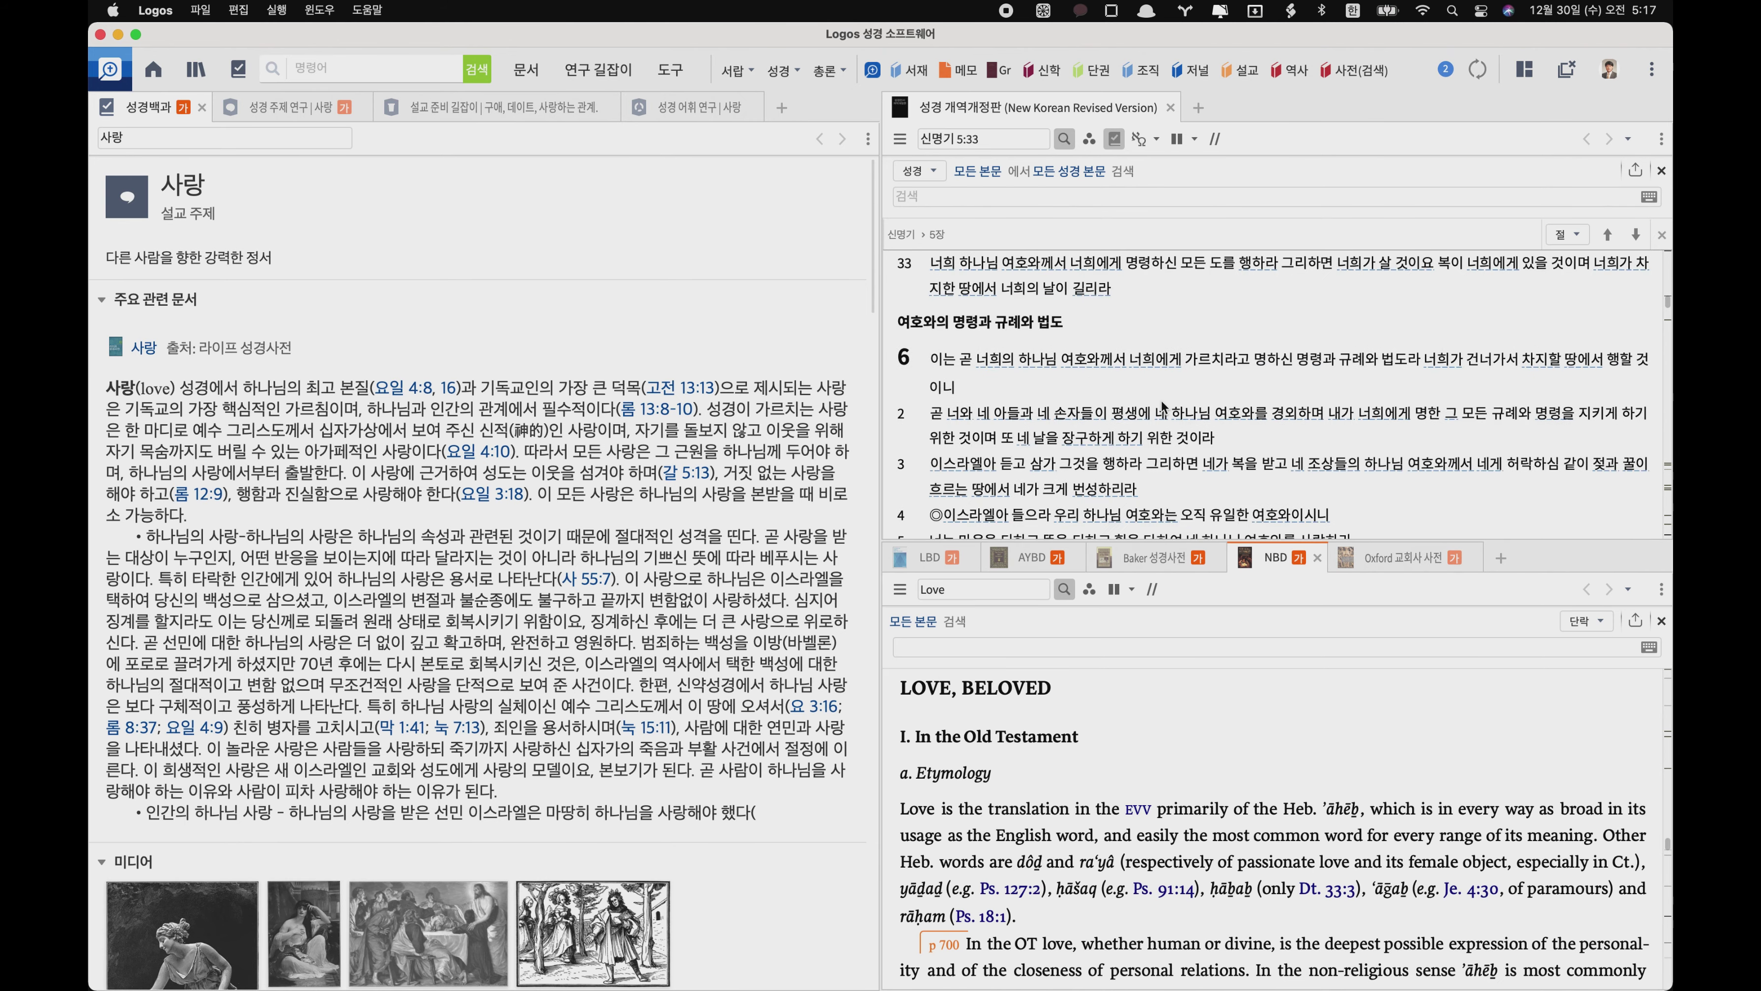
scroll(1161, 405, down, 3)
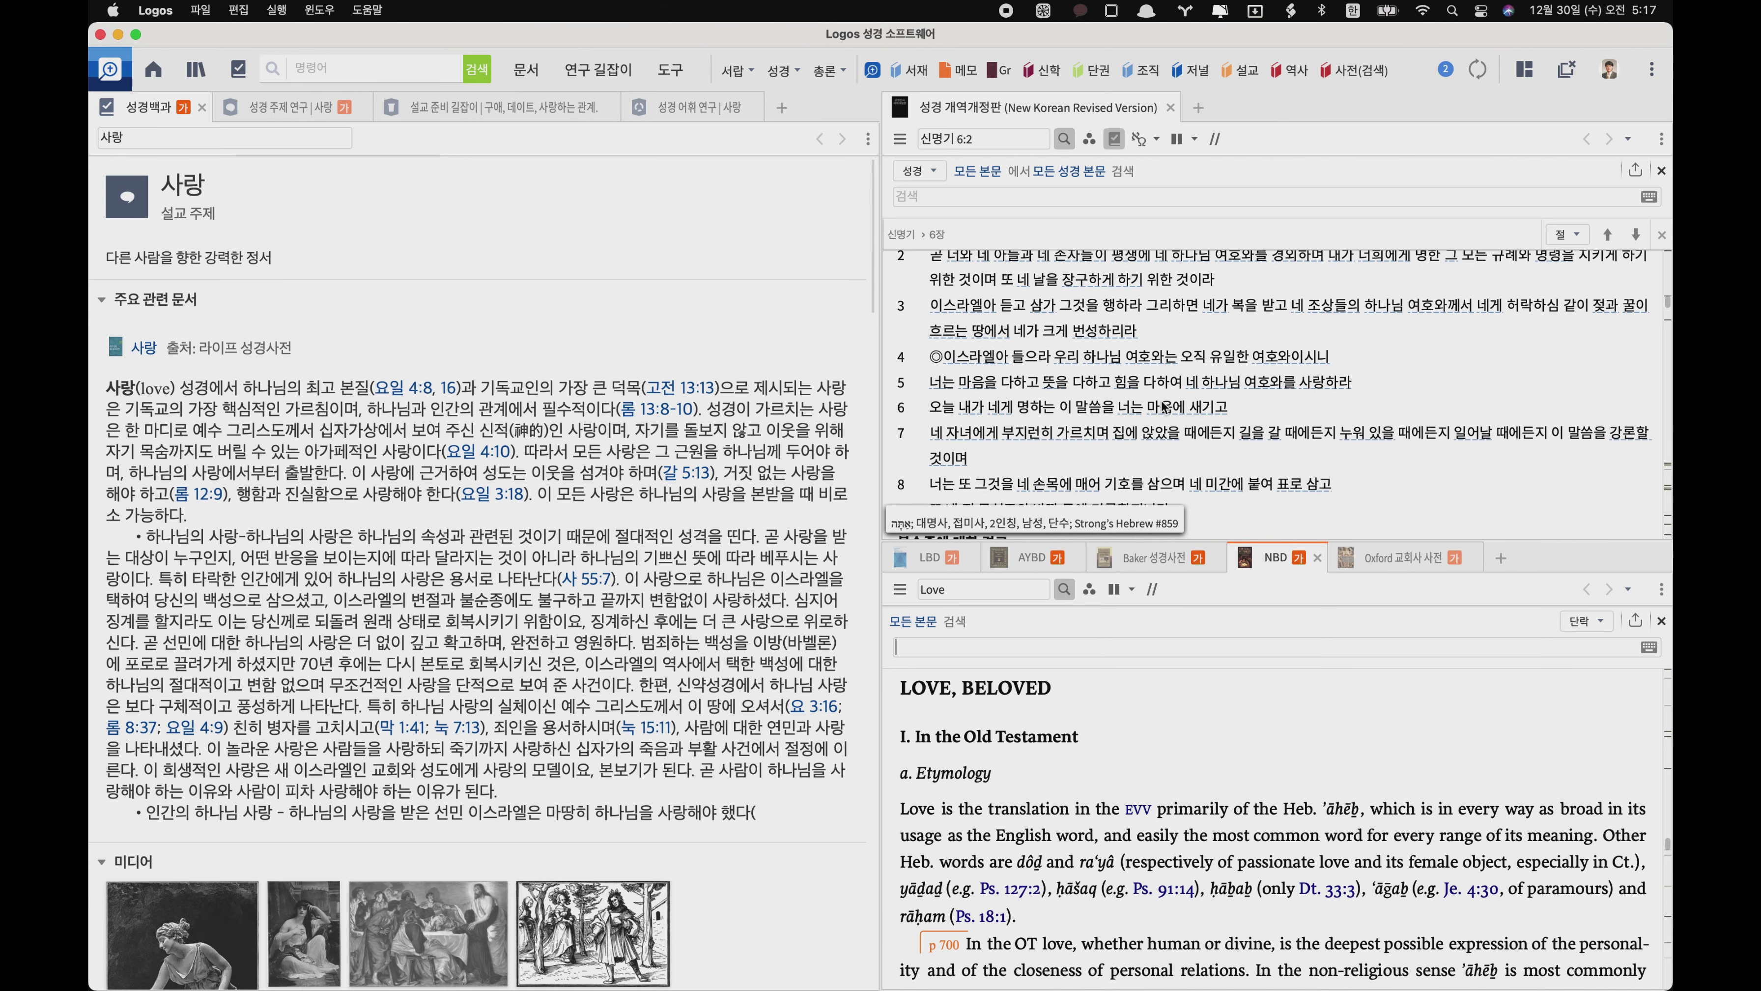
- Look through the whole 성경백과 entry on 사랑, from media and key passages to dictionaries, sermon resources and 참고 항목
scroll(565, 655, down, 10)
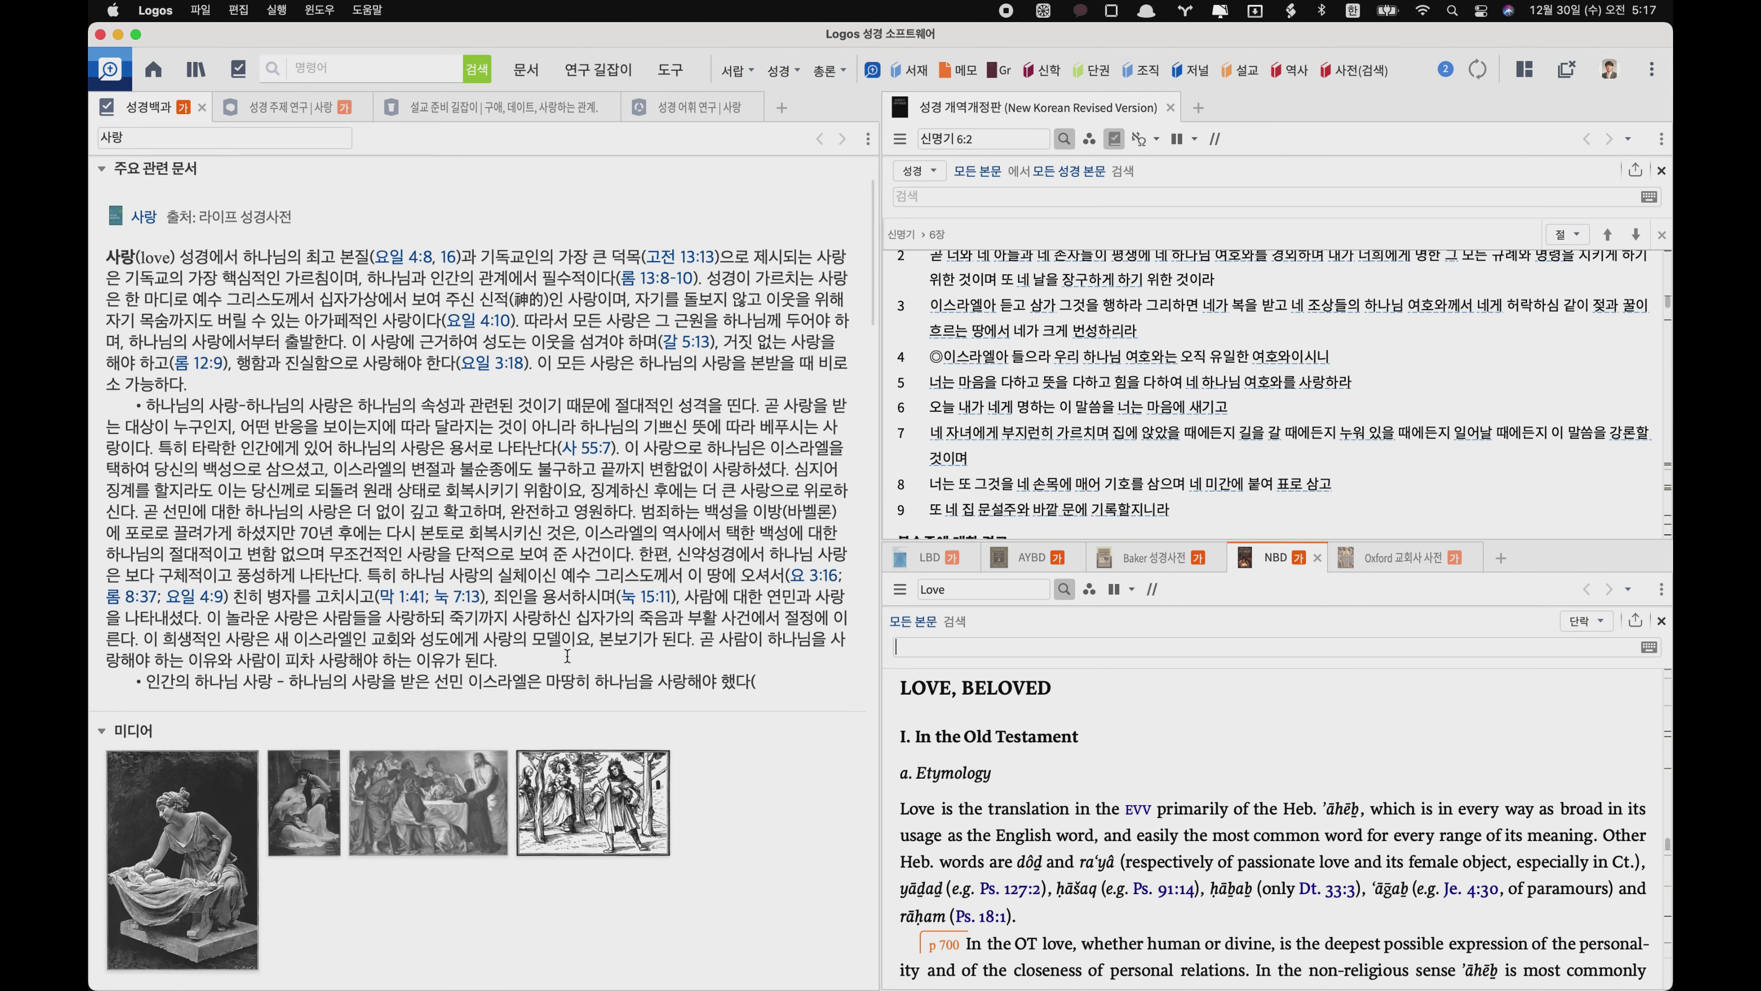
scroll(567, 655, down, 10)
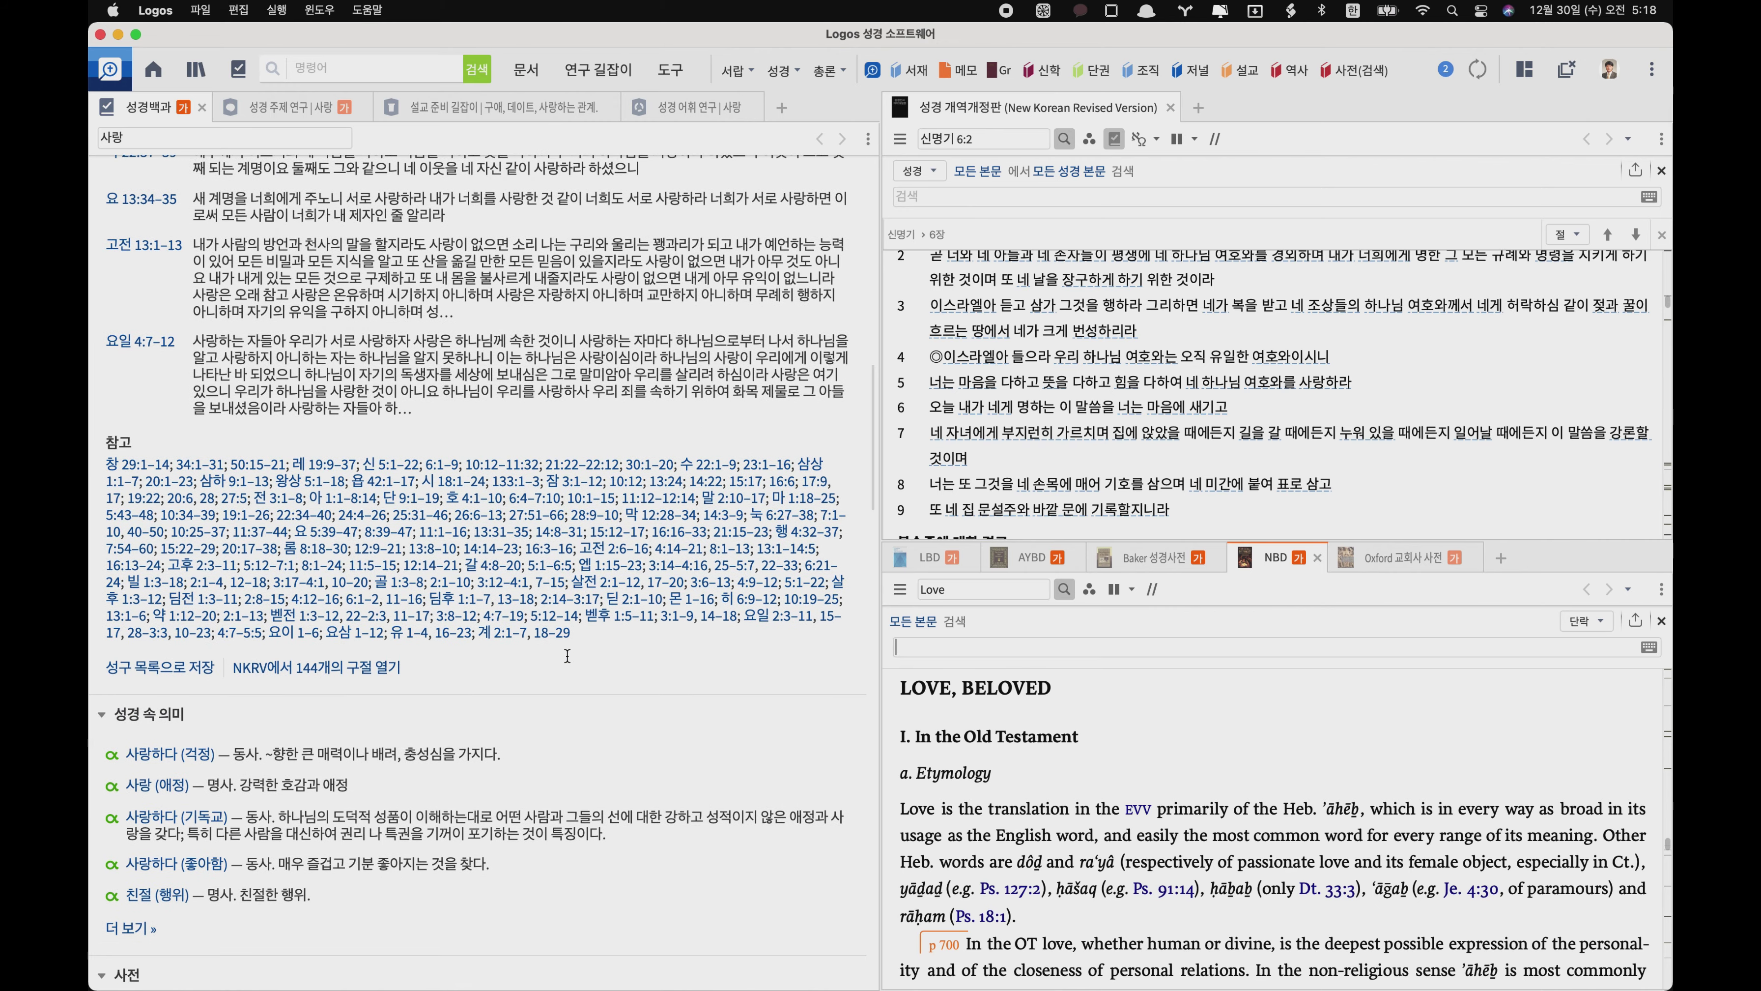
scroll(567, 655, down, 6)
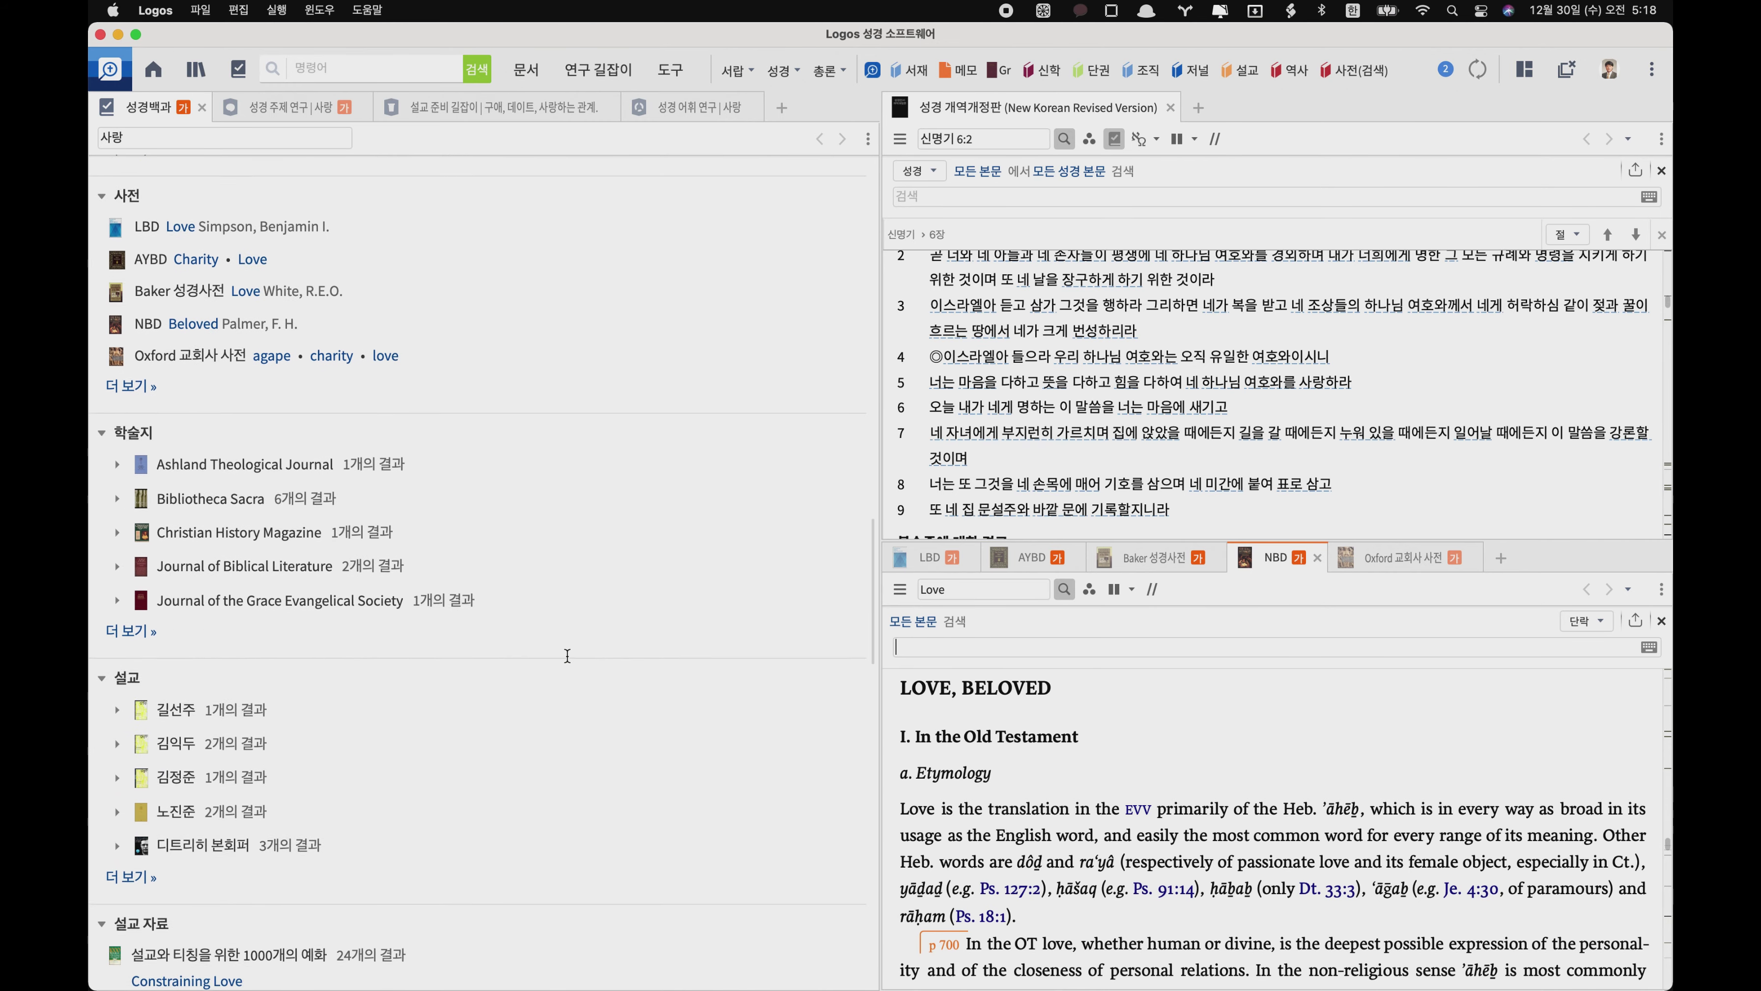
scroll(315, 574, down, 10)
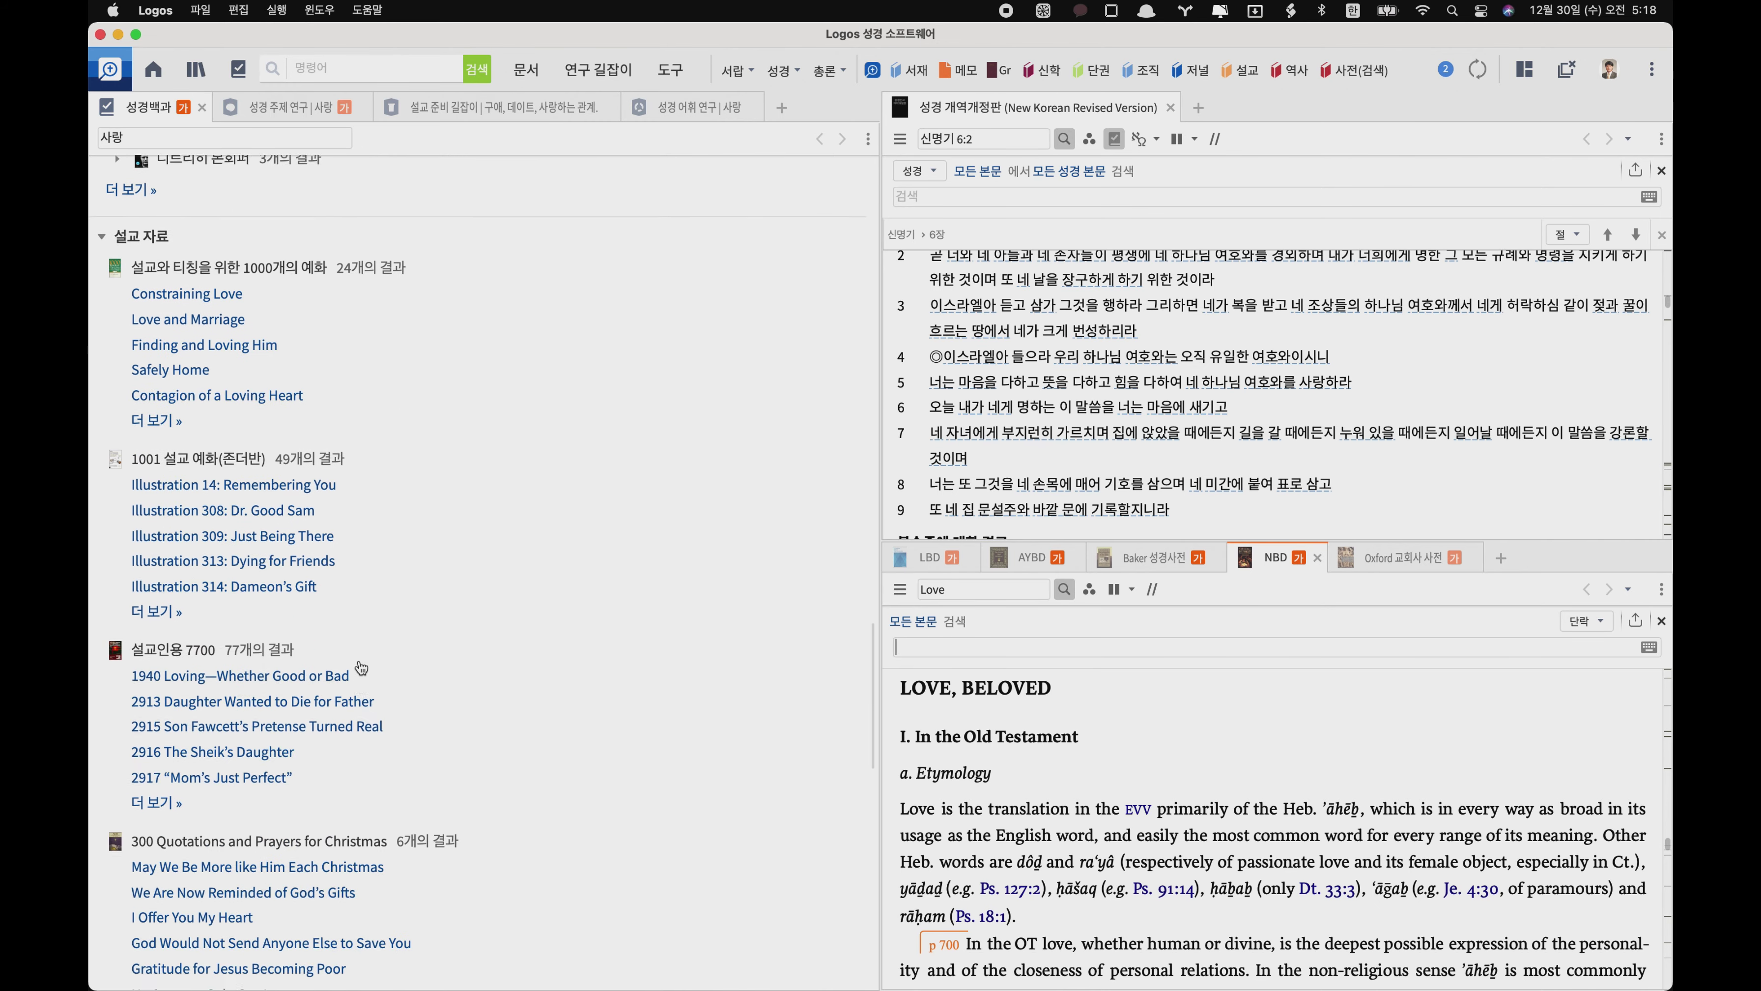
scroll(360, 667, down, 8)
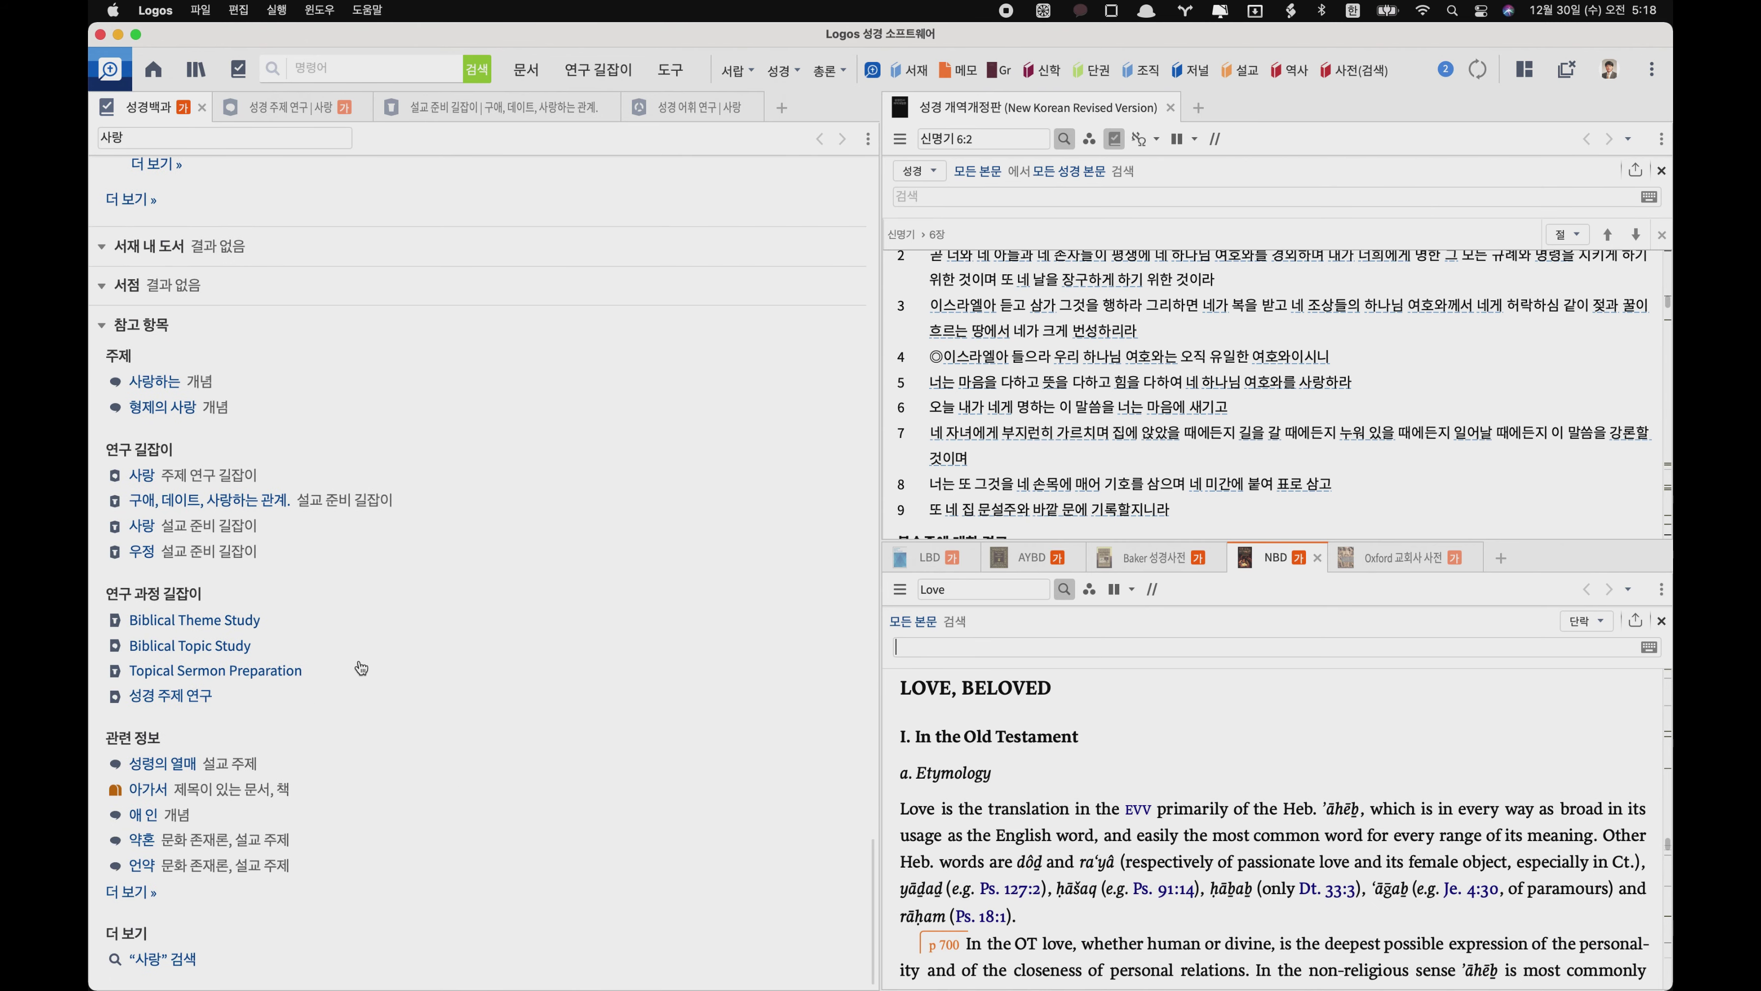
scroll(360, 667, up, 20)
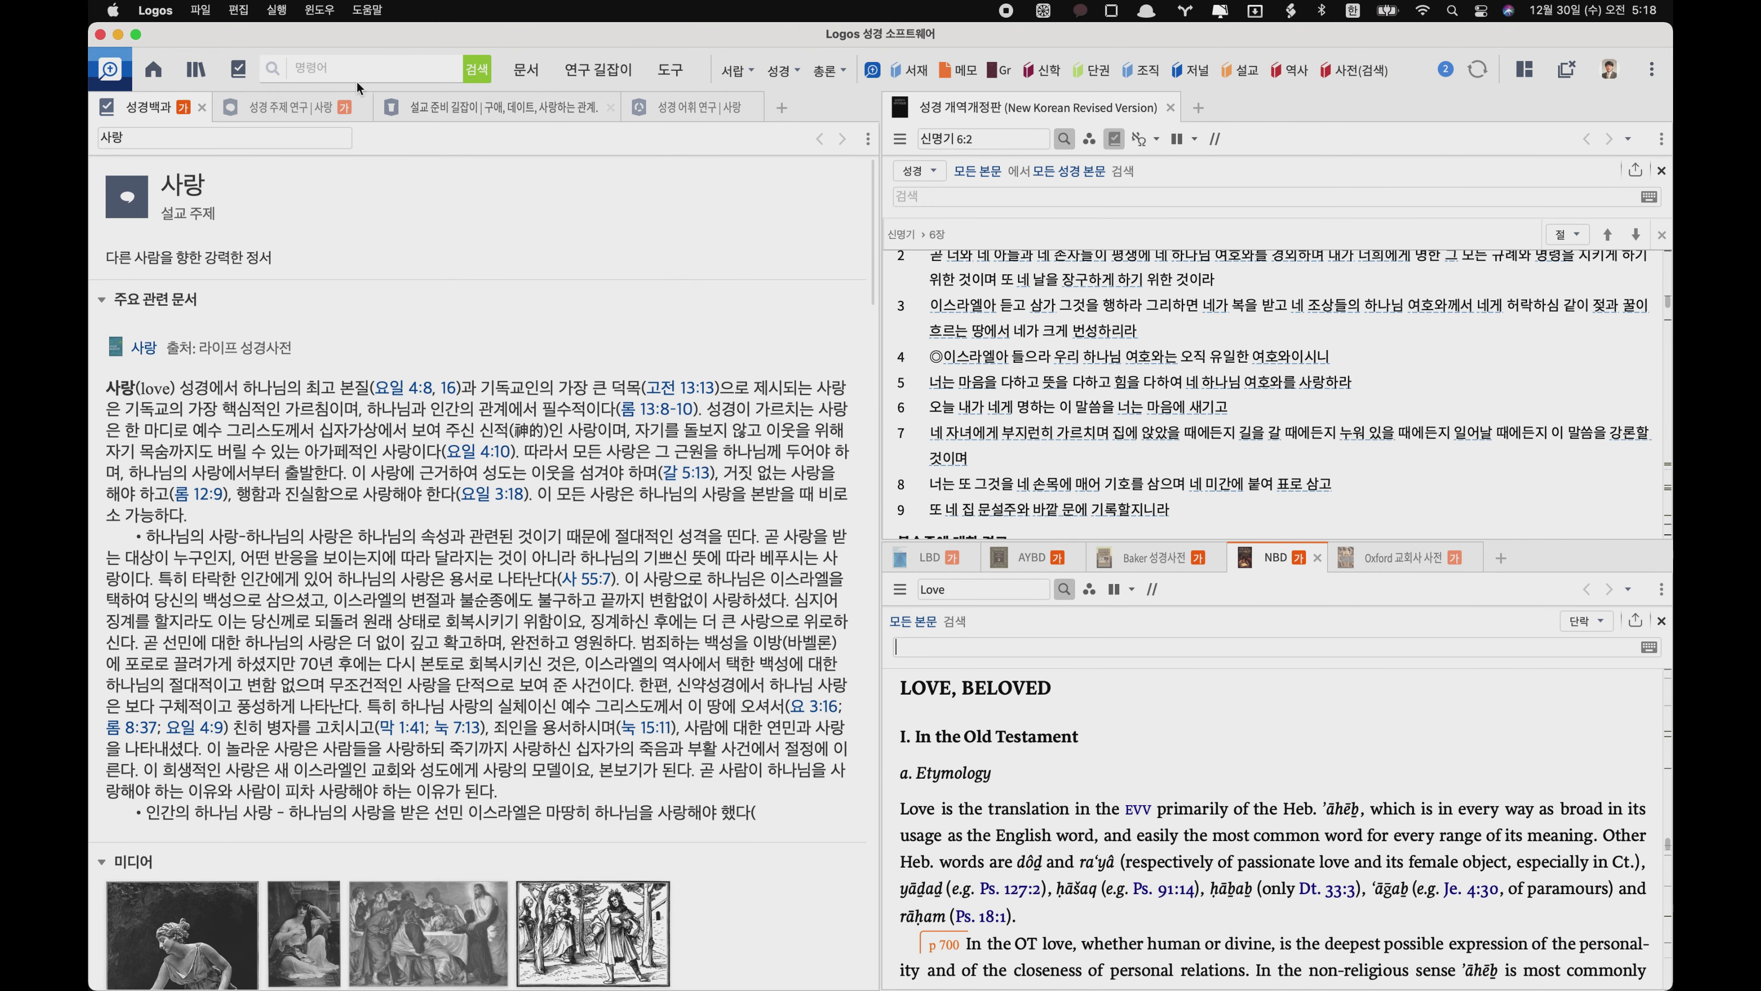
- Open two new search panels and show the 기본 search mode
click(271, 69)
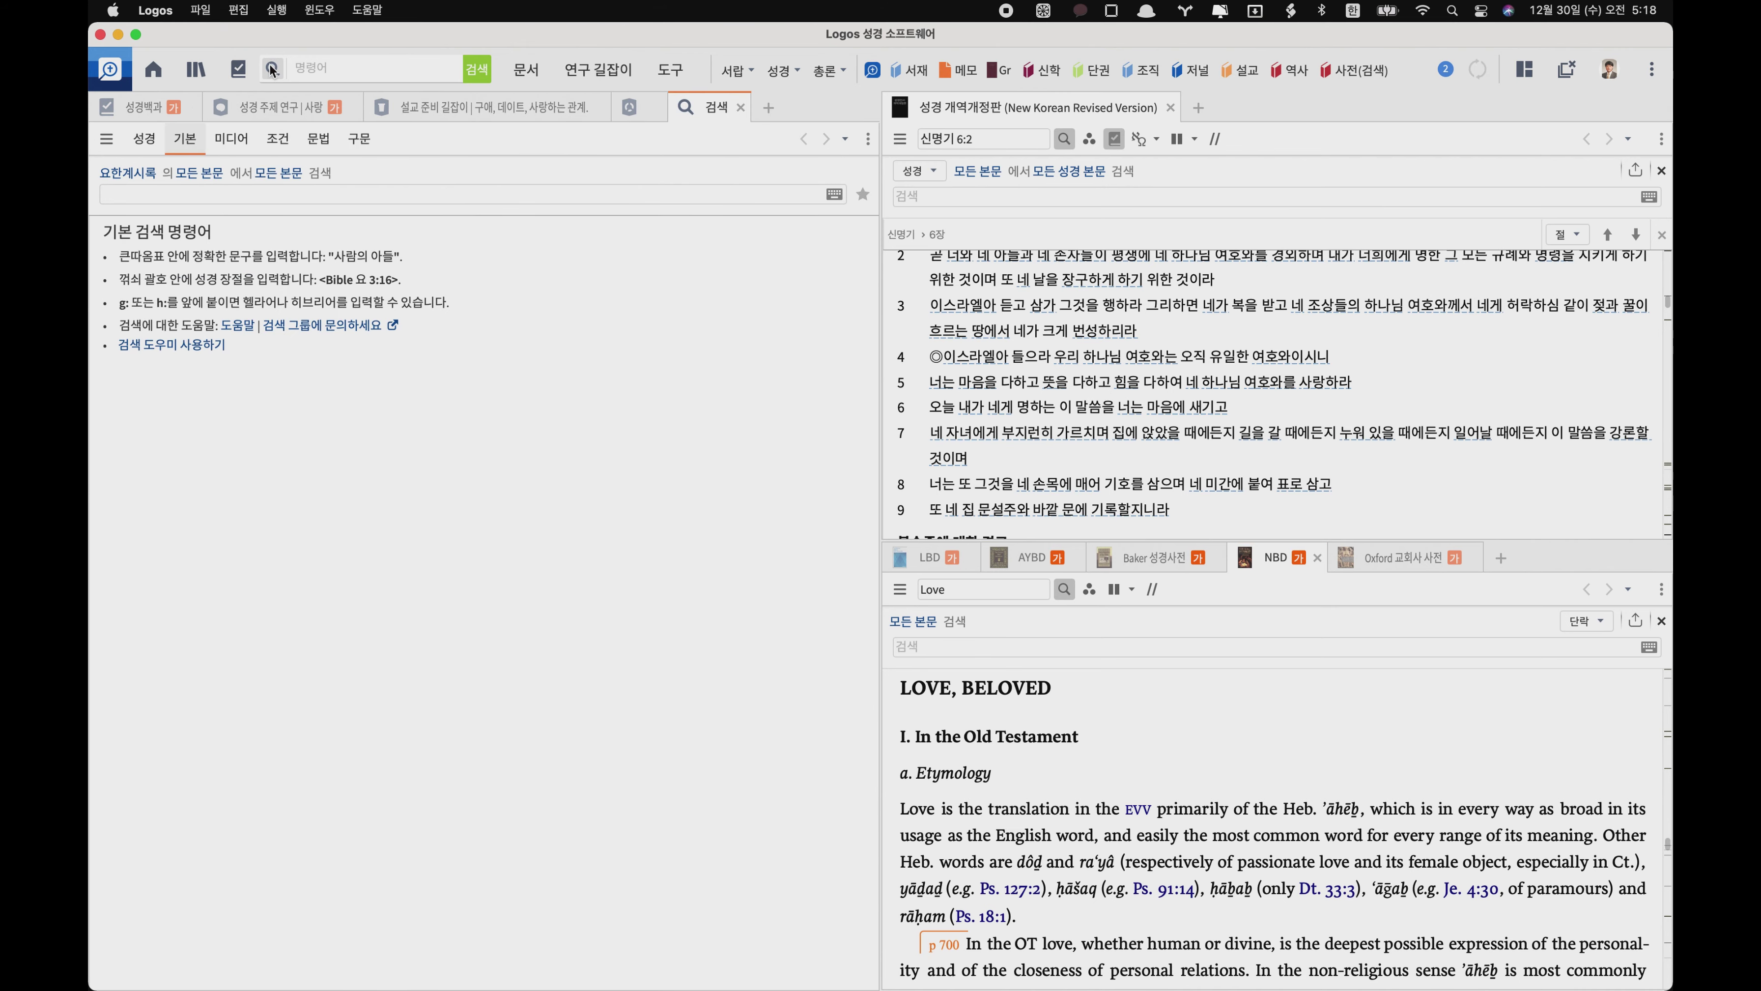
click(273, 71)
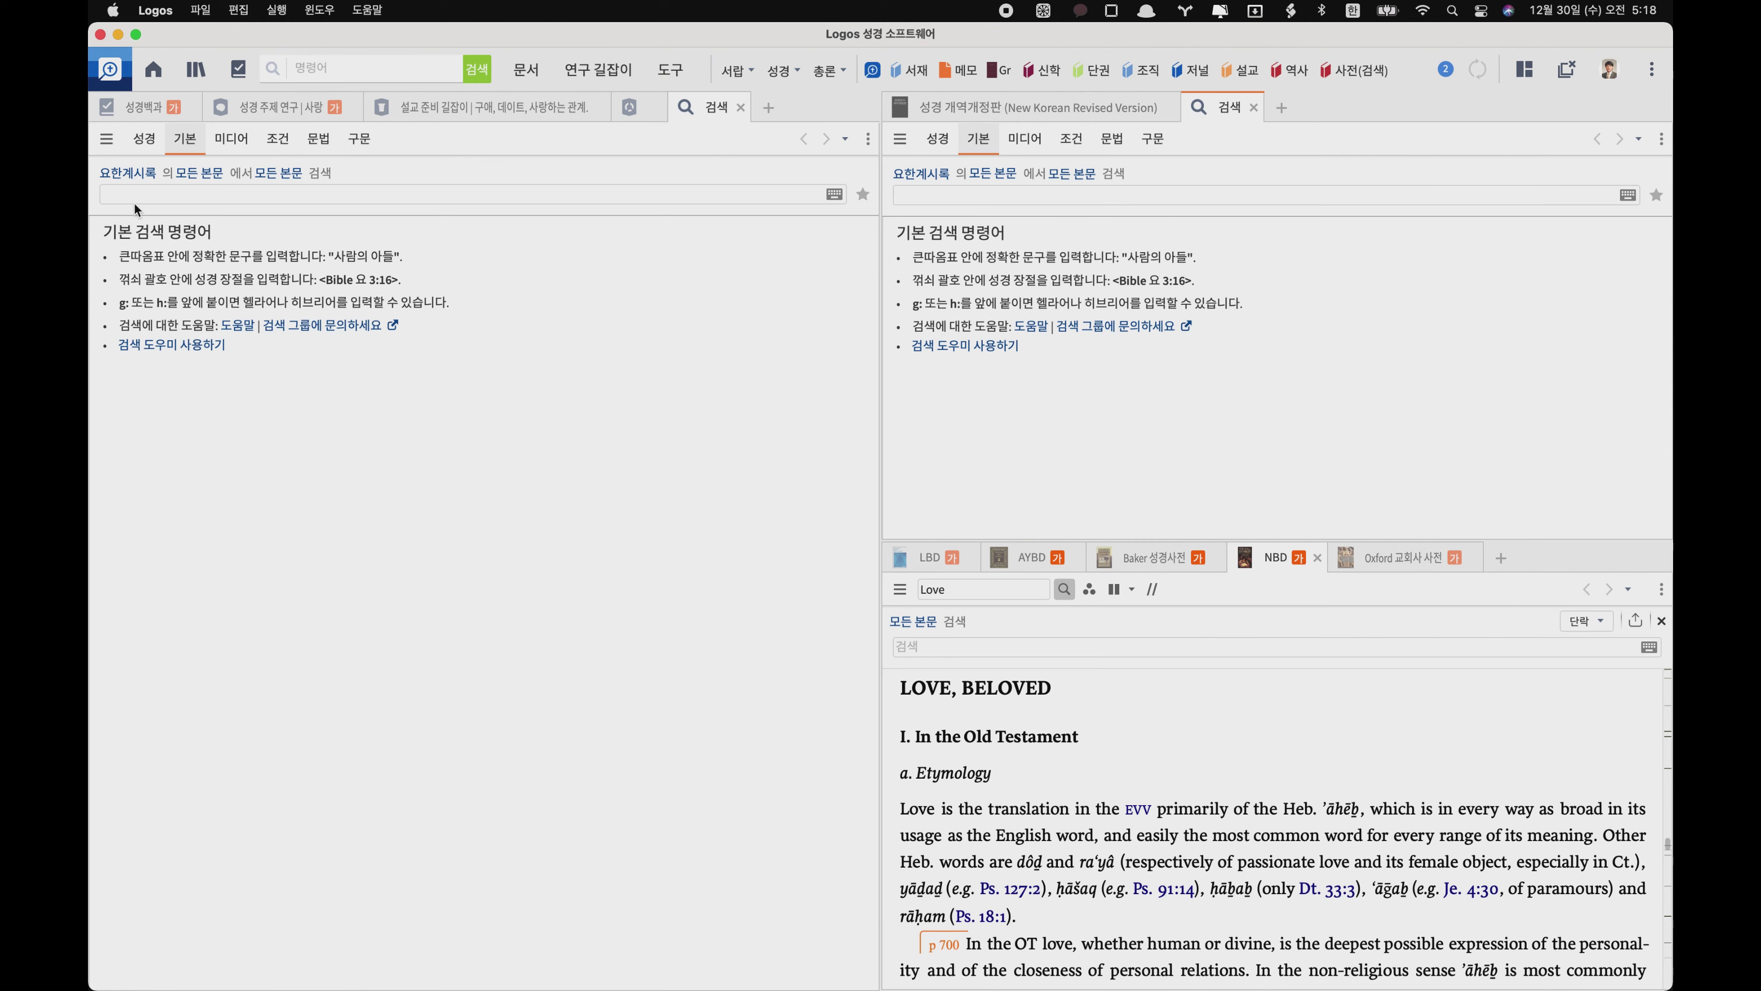
click(186, 138)
- Look through the list of available tools and open the 메모 tool
click(671, 71)
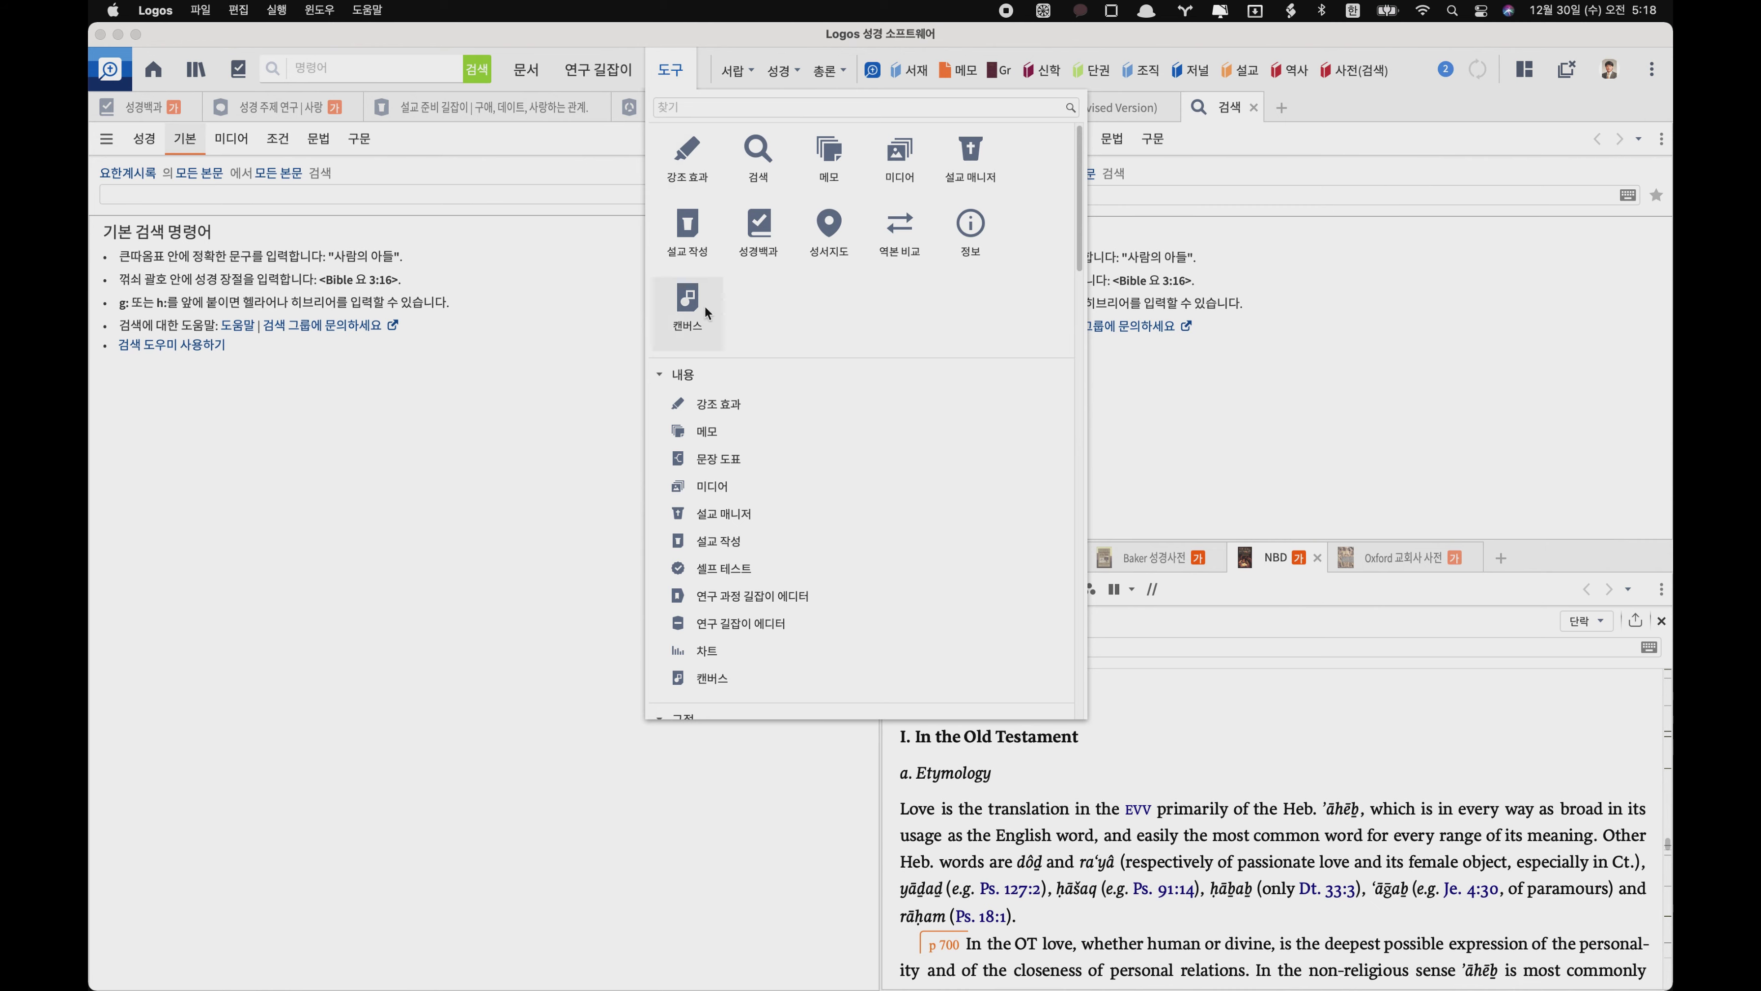
scroll(802, 502, down, 10)
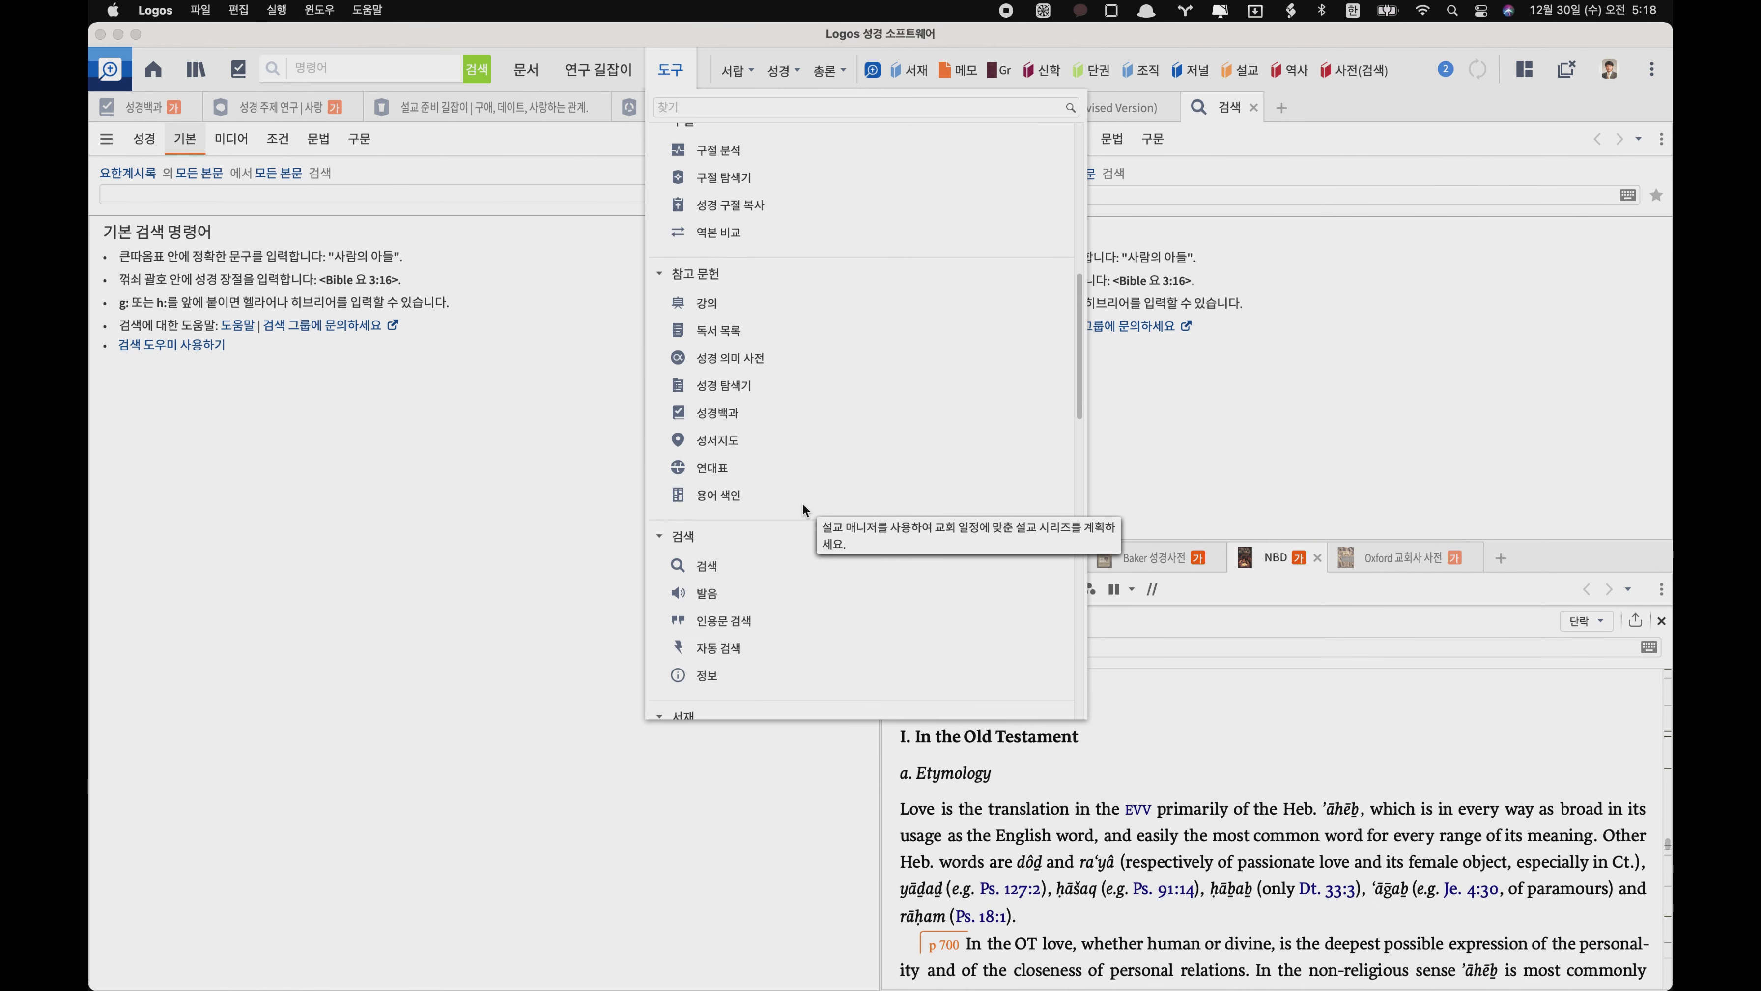
scroll(803, 502, down, 15)
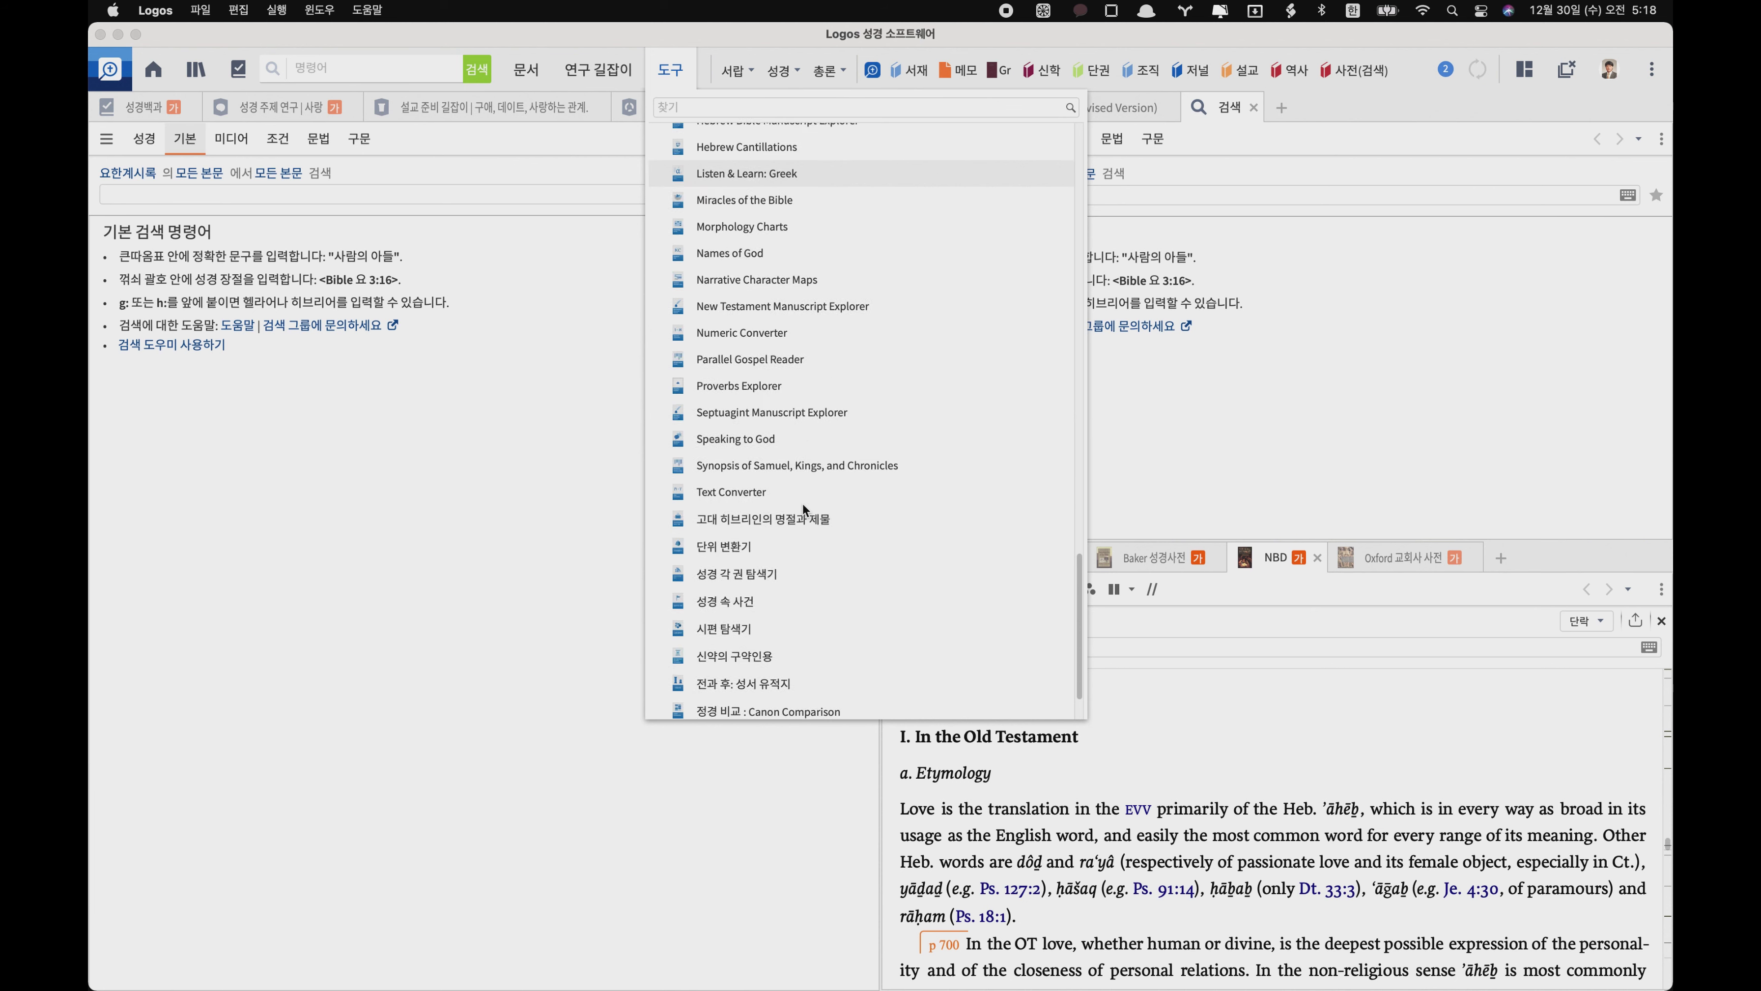
scroll(803, 503, up, 20)
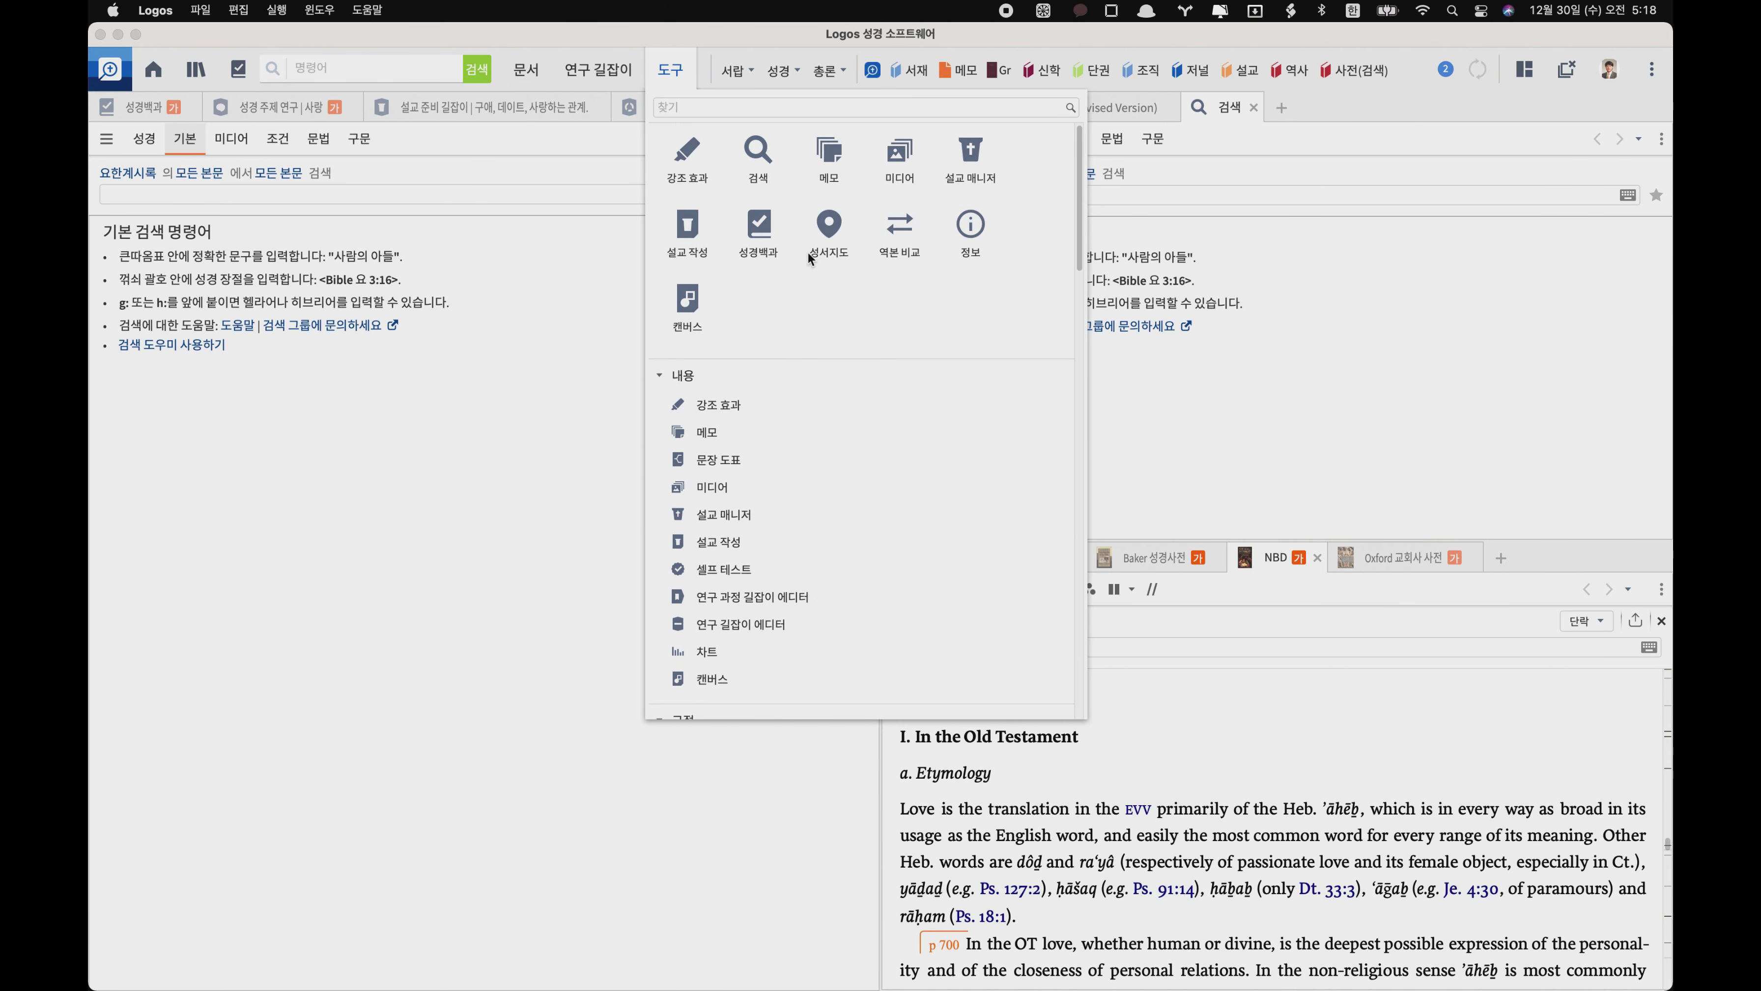
click(831, 156)
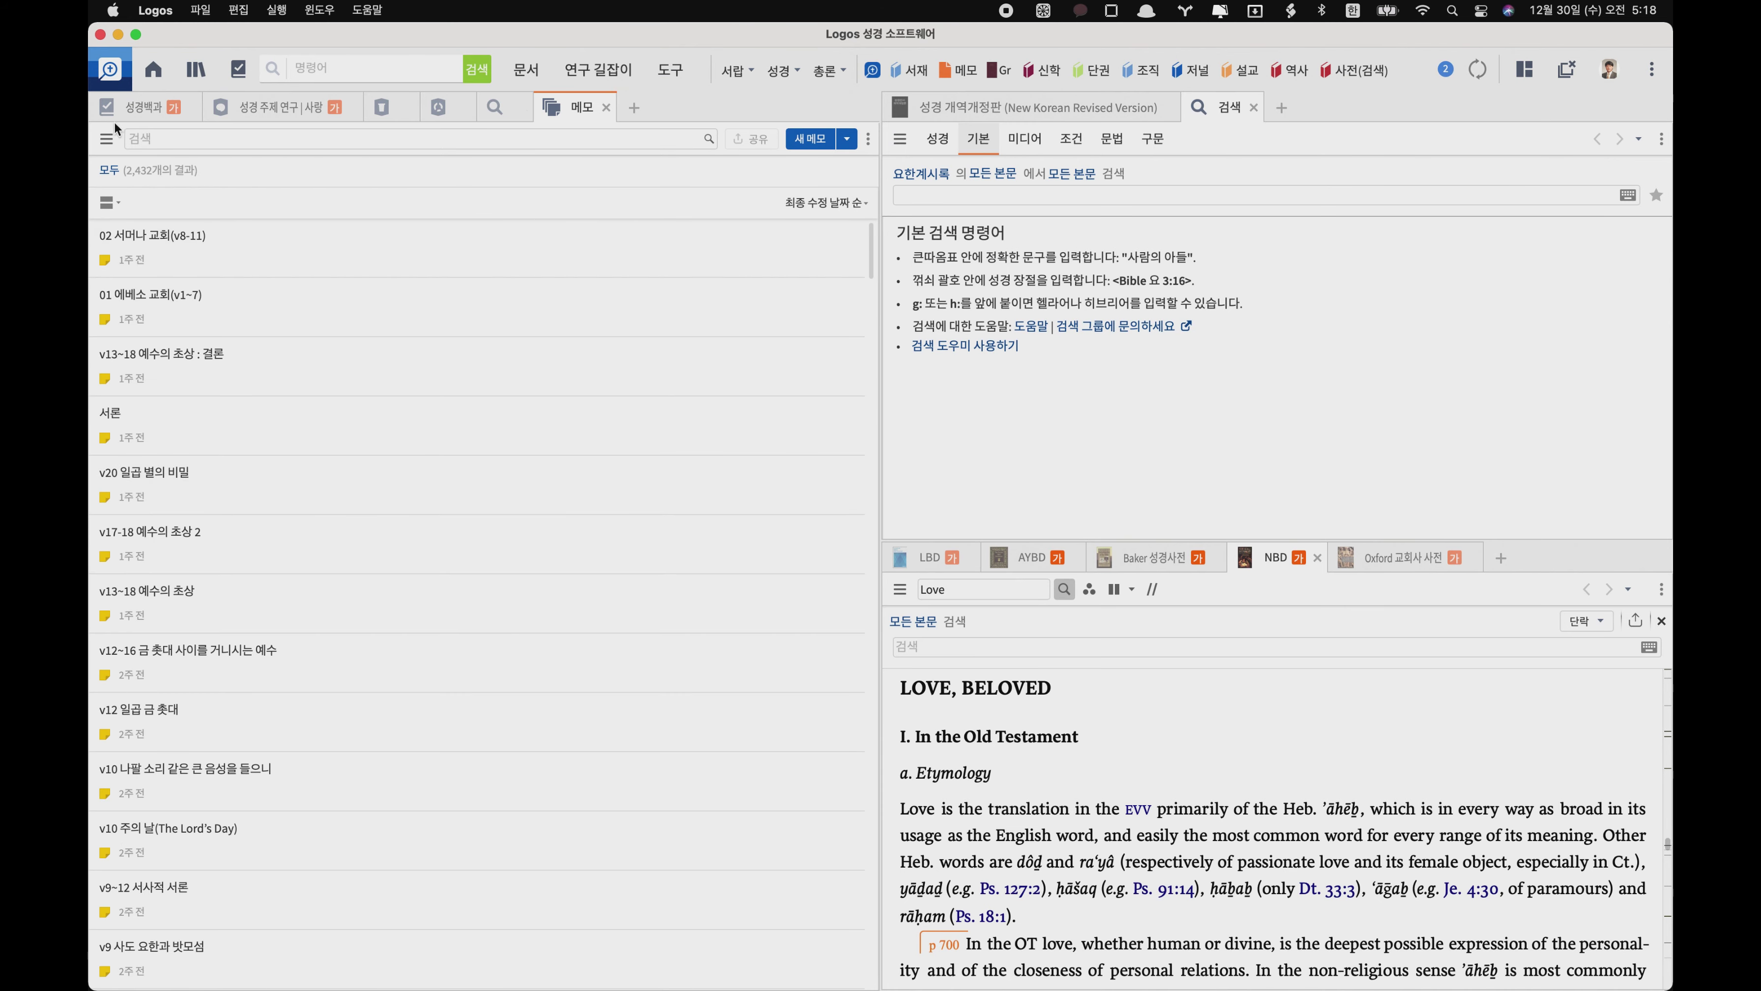
- Show the 메모장 list beside the notes and look through the notebooks
click(109, 140)
click(136, 202)
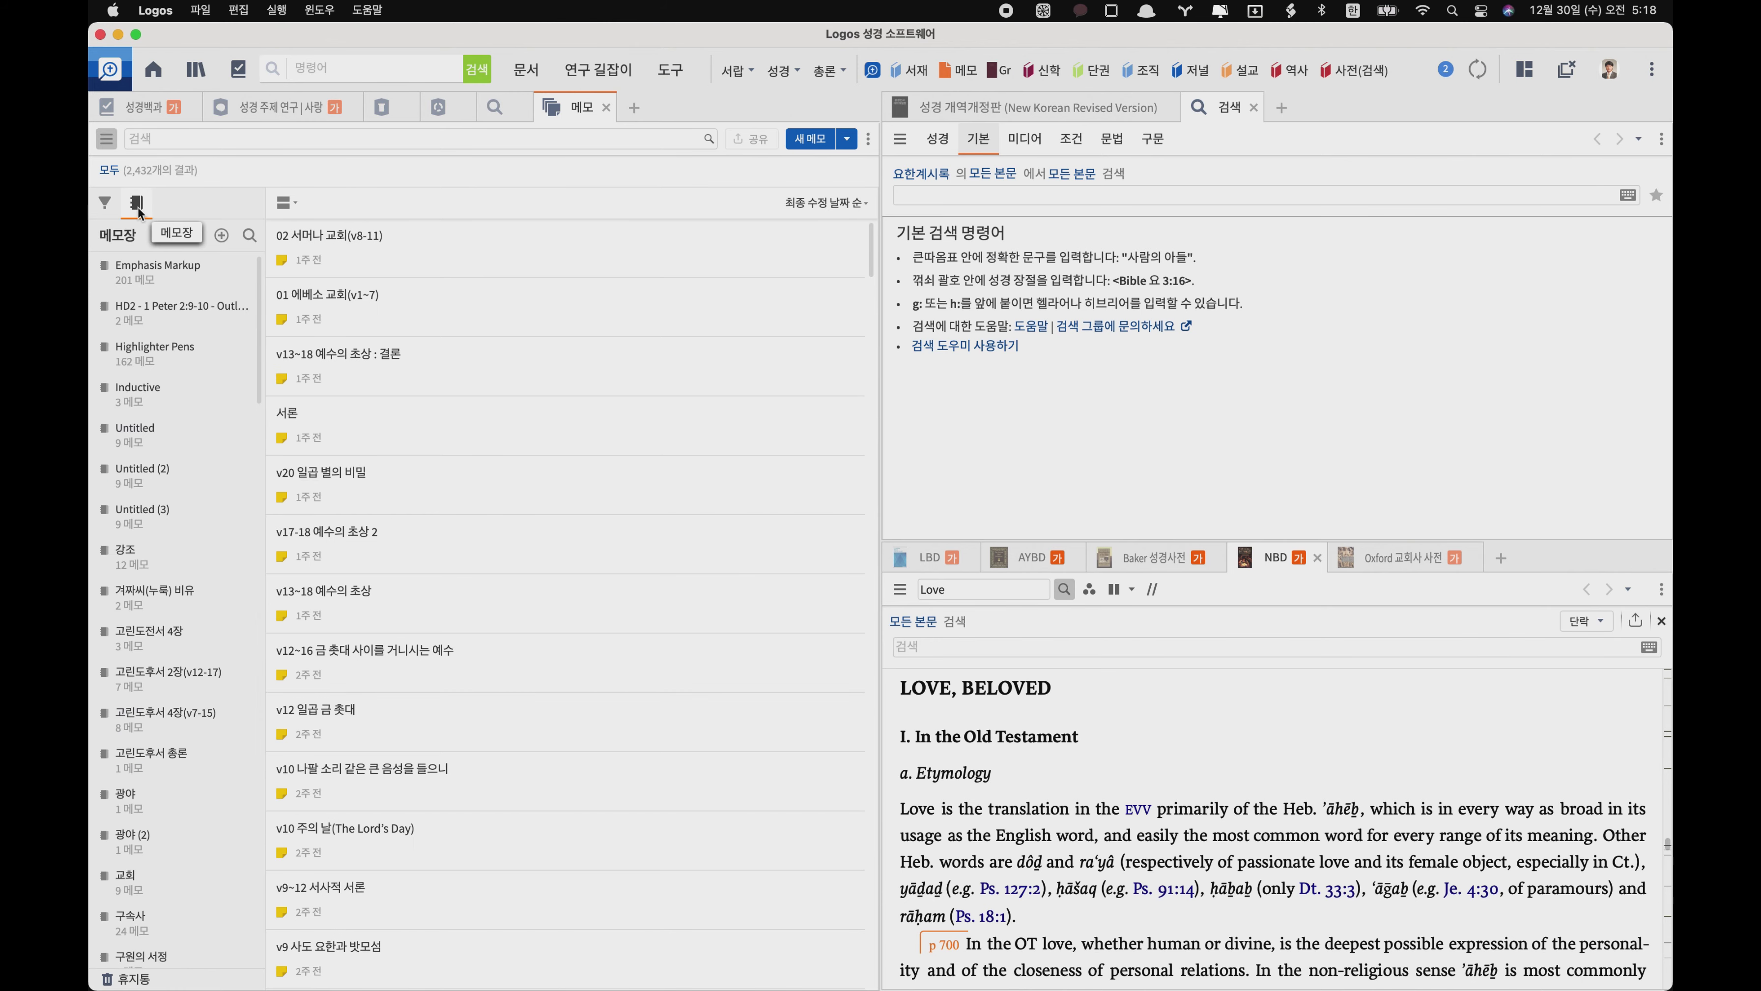
scroll(182, 700, down, 15)
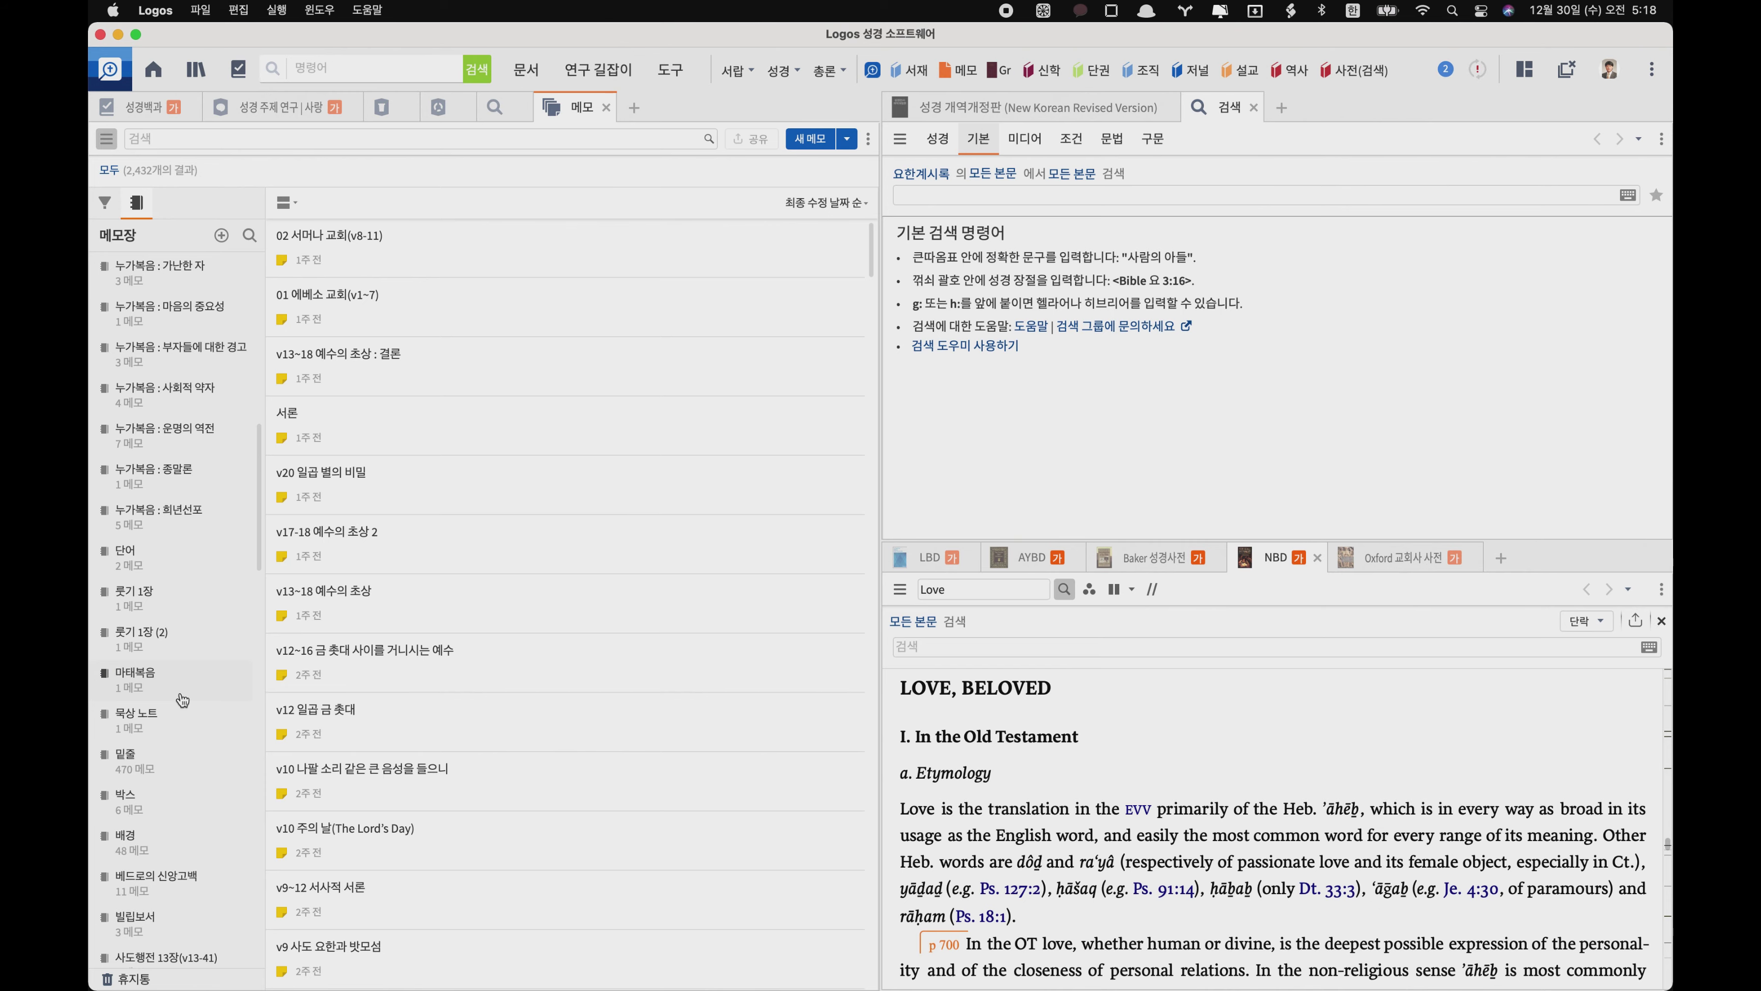
- Read the note "v17-18 예수의 초상 2" with the notebook list hidden, and close the 메모 tool
click(343, 551)
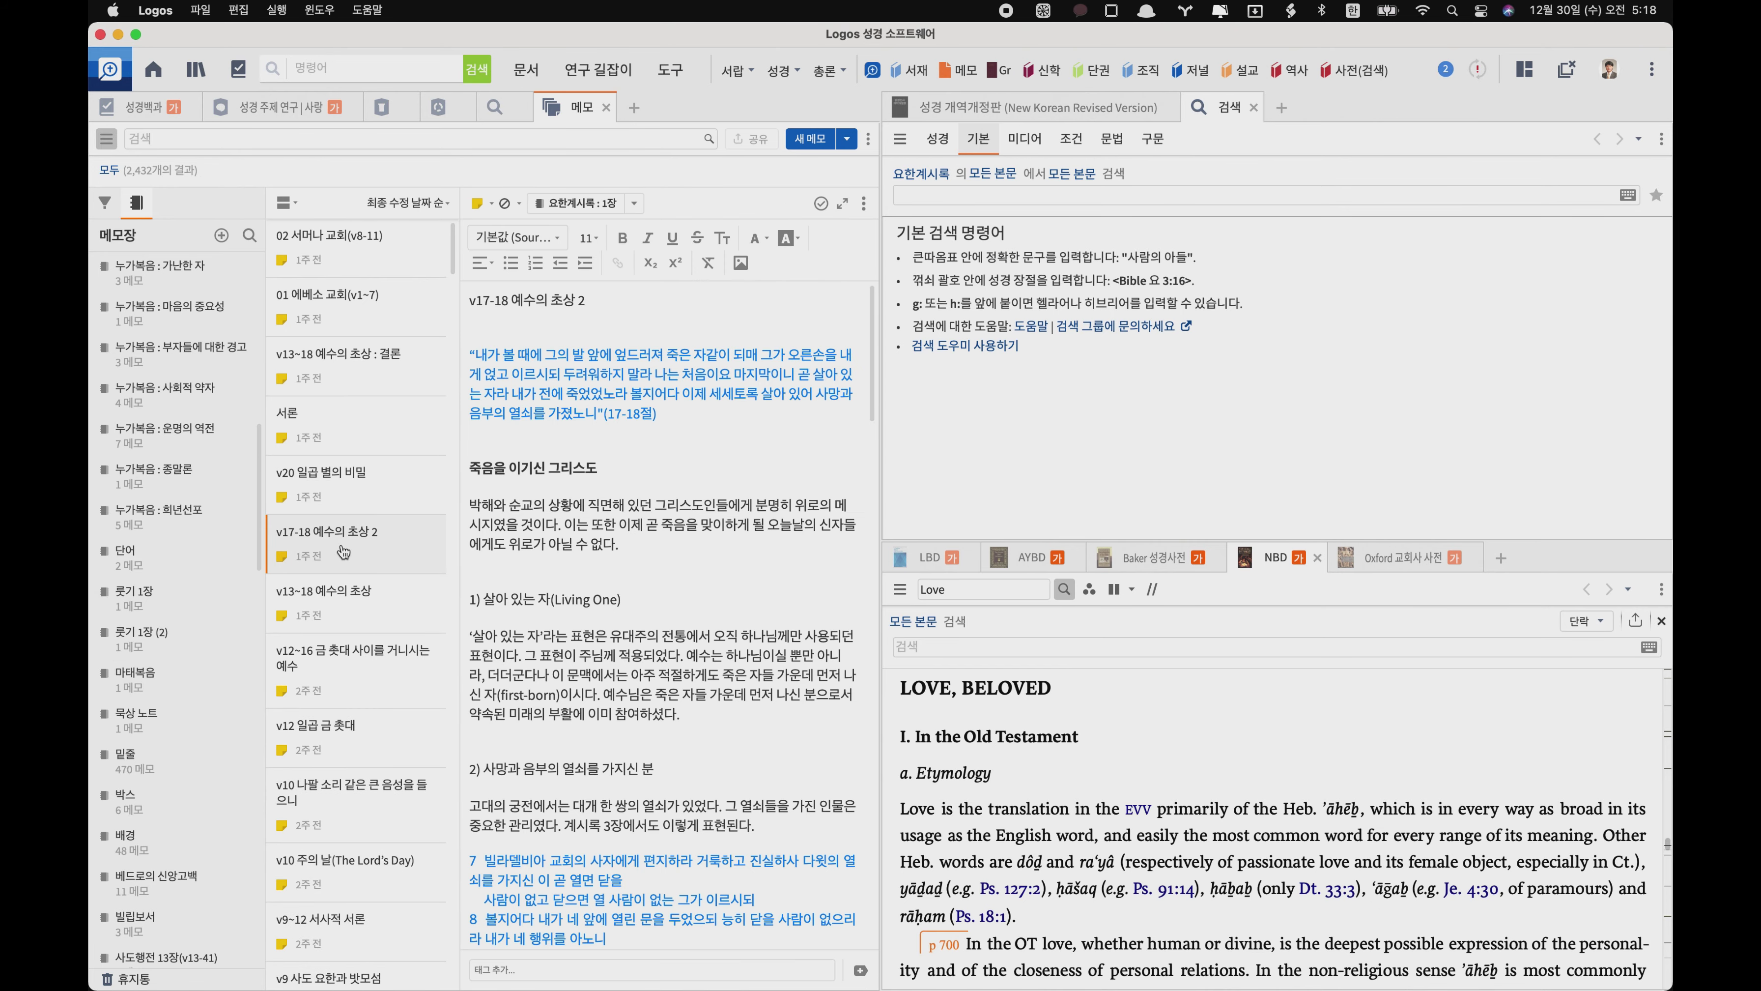
click(113, 142)
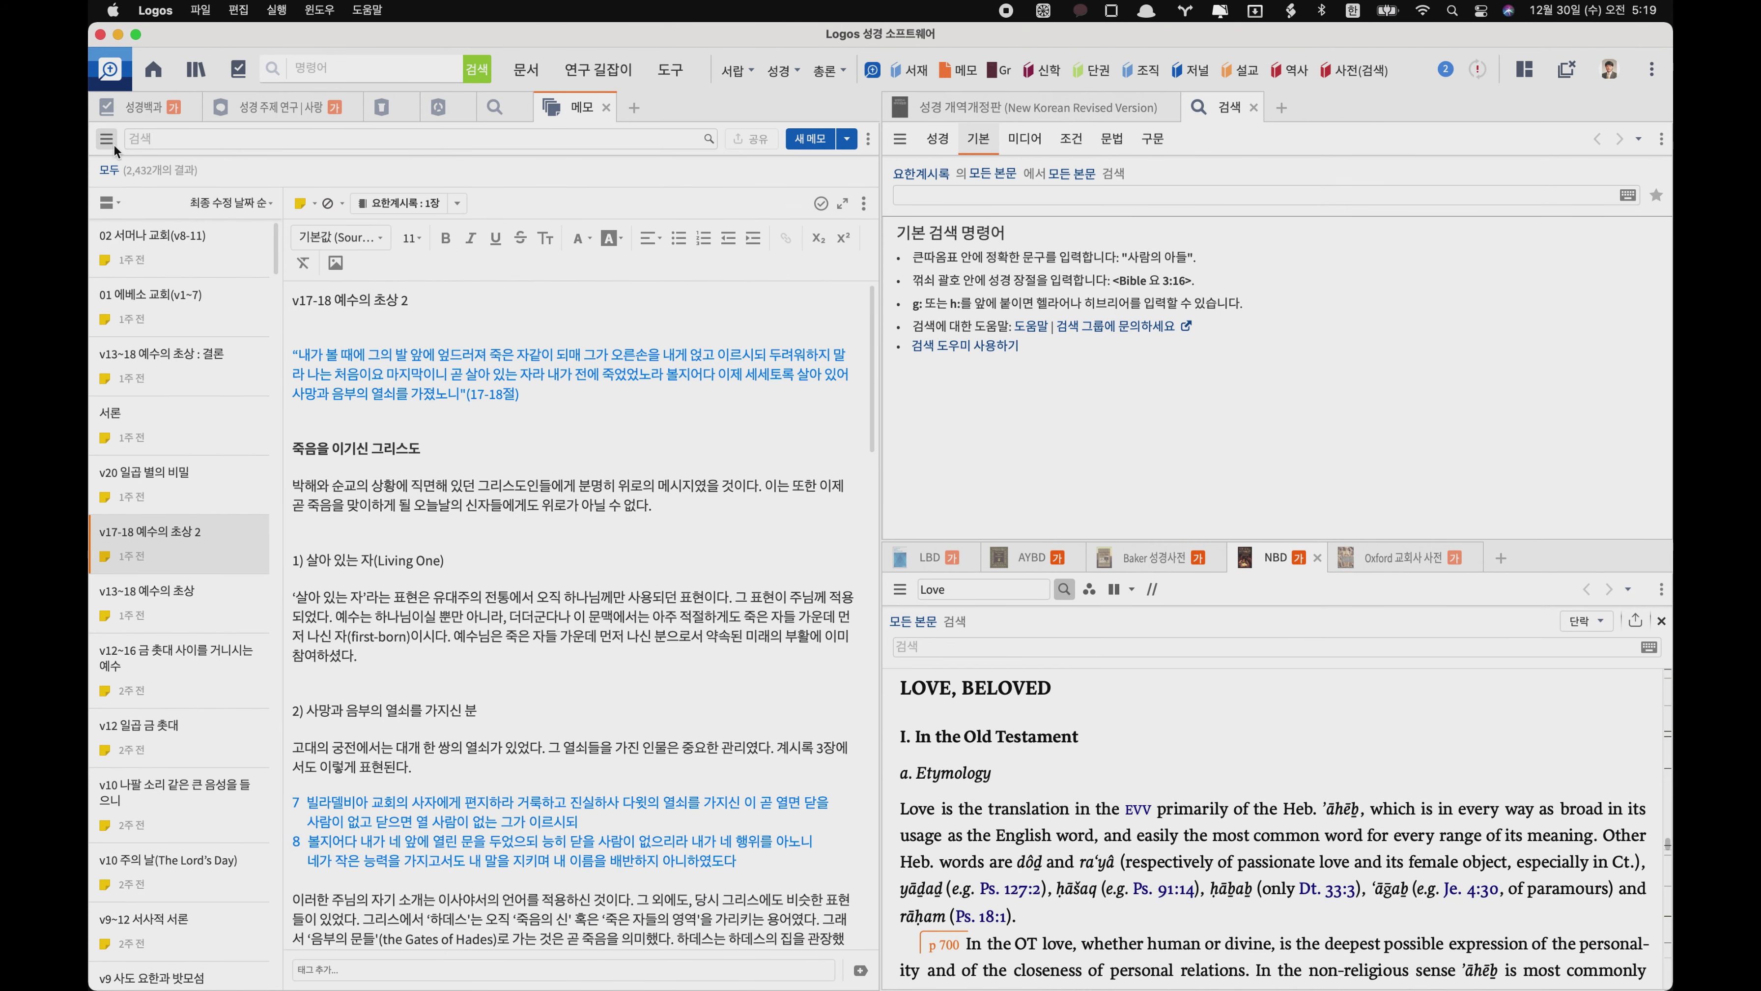
scroll(403, 599, down, 6)
scroll(403, 599, up, 6)
click(605, 106)
- Show a blank new sermon in 설교 작성, close it and look through the remaining tools available
click(670, 67)
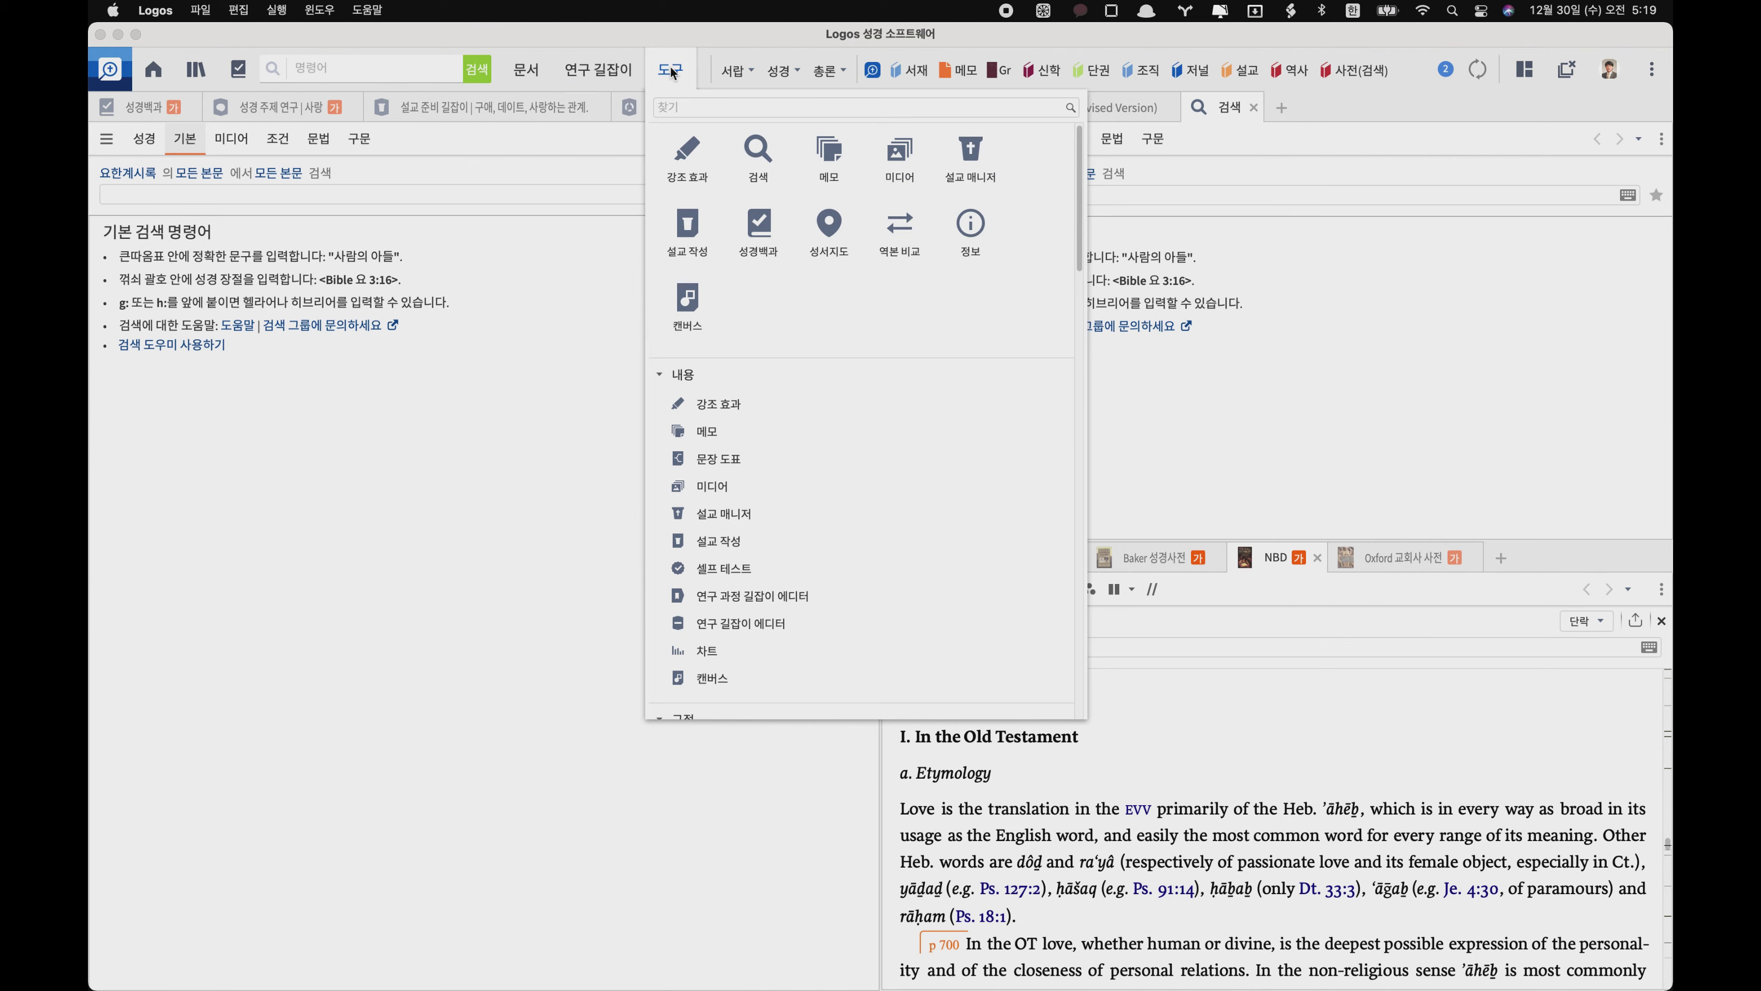
click(680, 230)
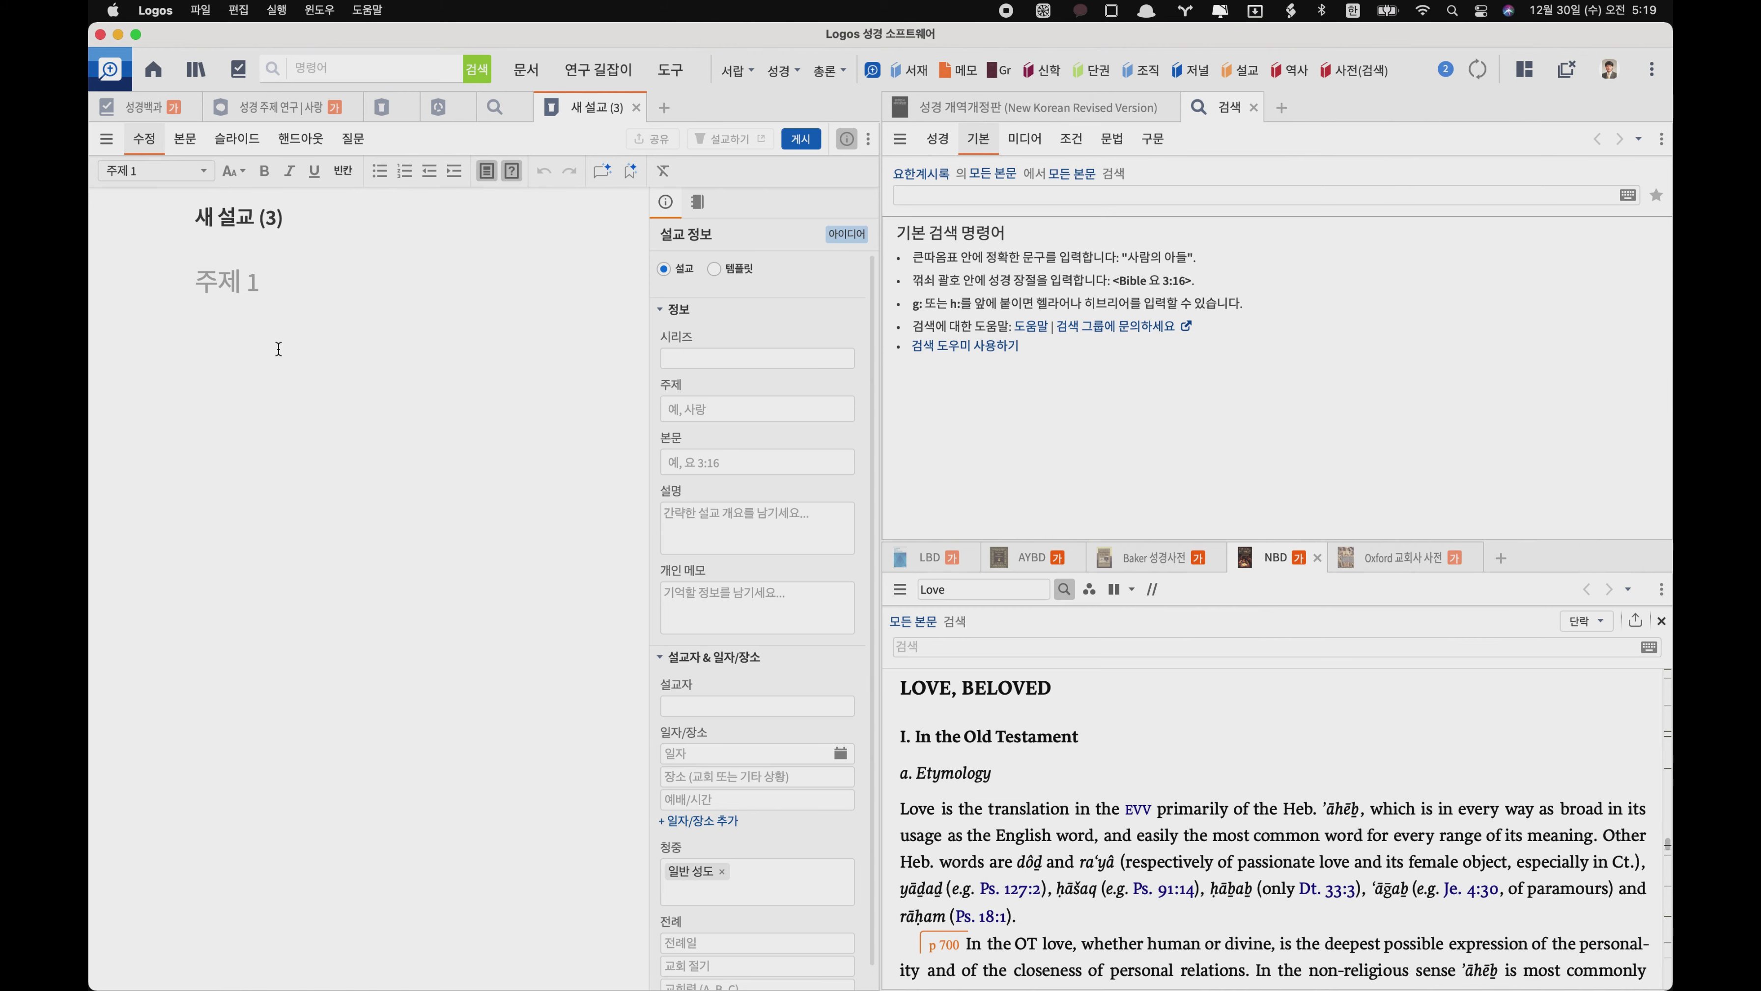
click(636, 107)
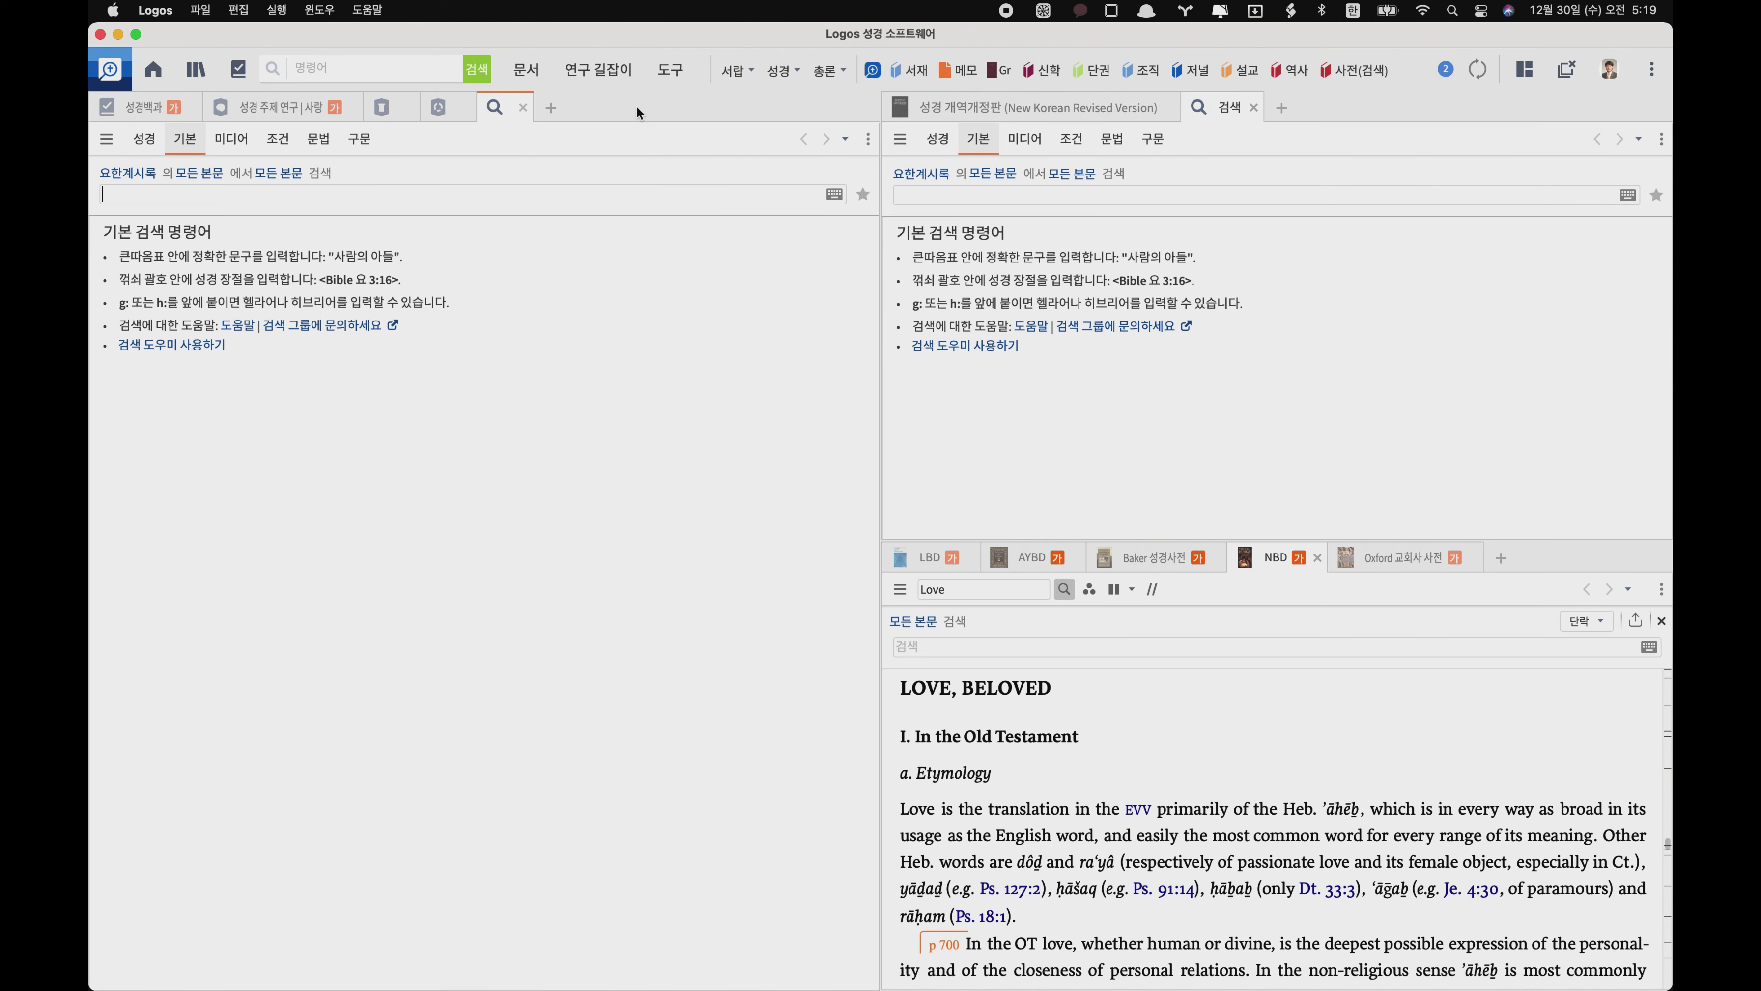
click(666, 69)
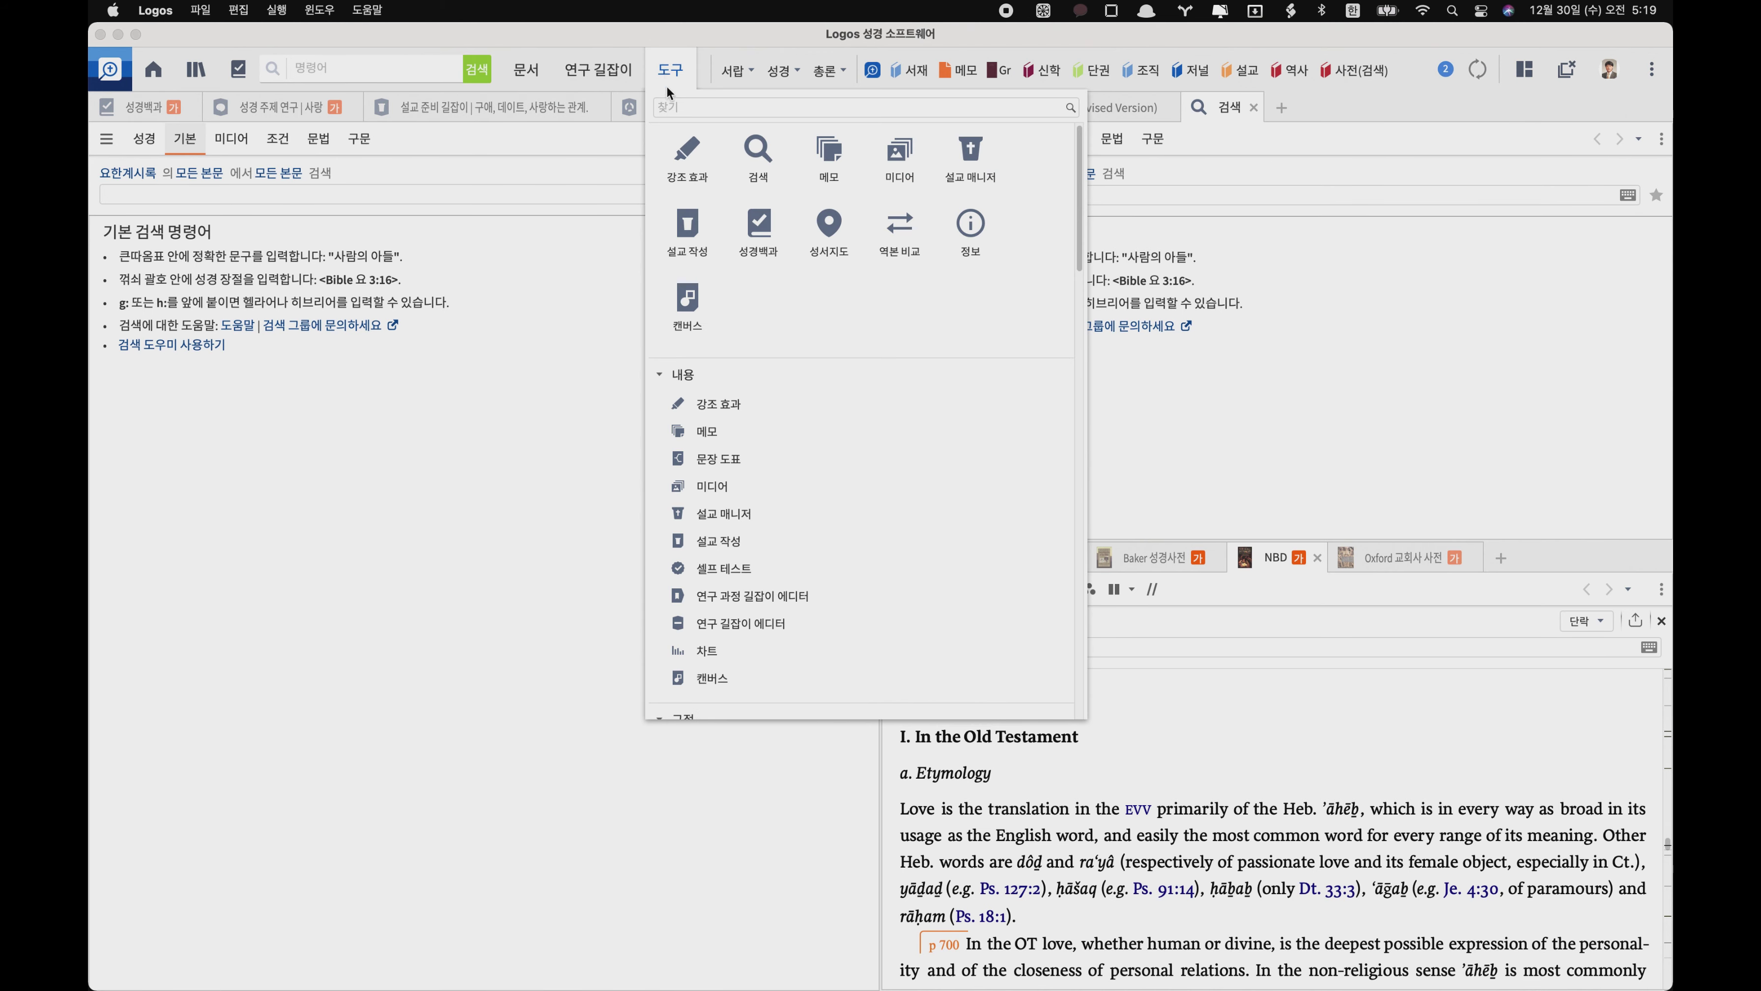
scroll(780, 498, down, 3)
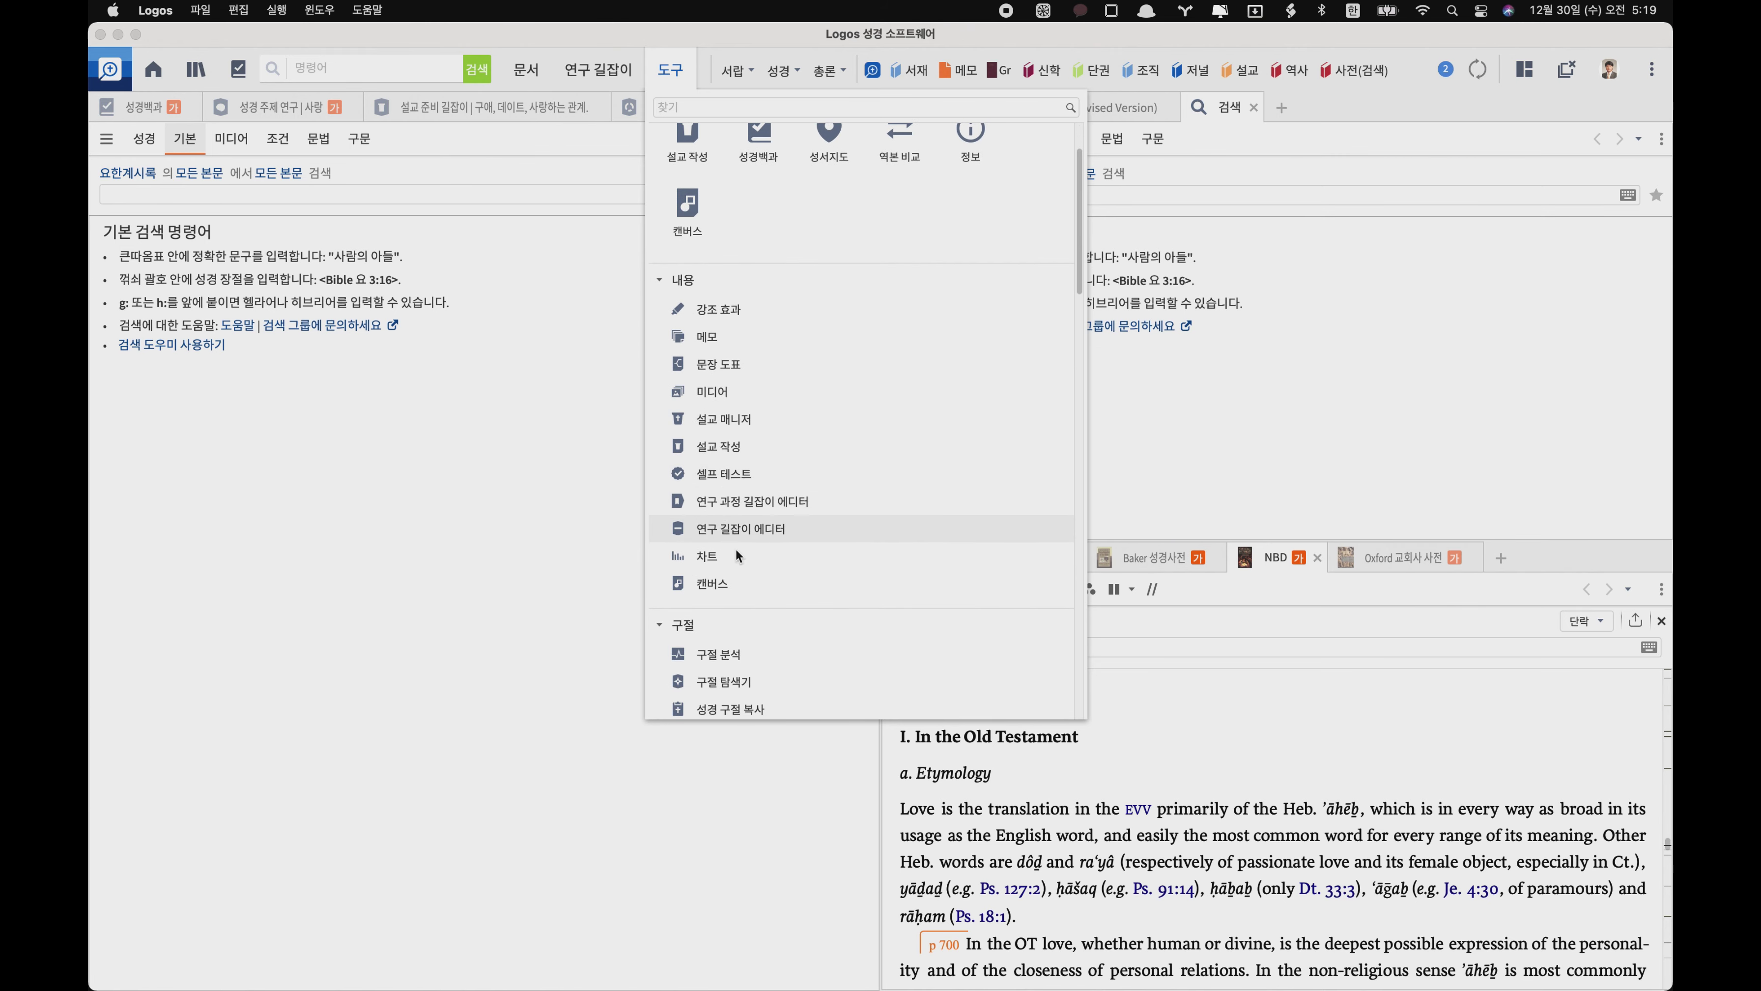
scroll(751, 583, down, 5)
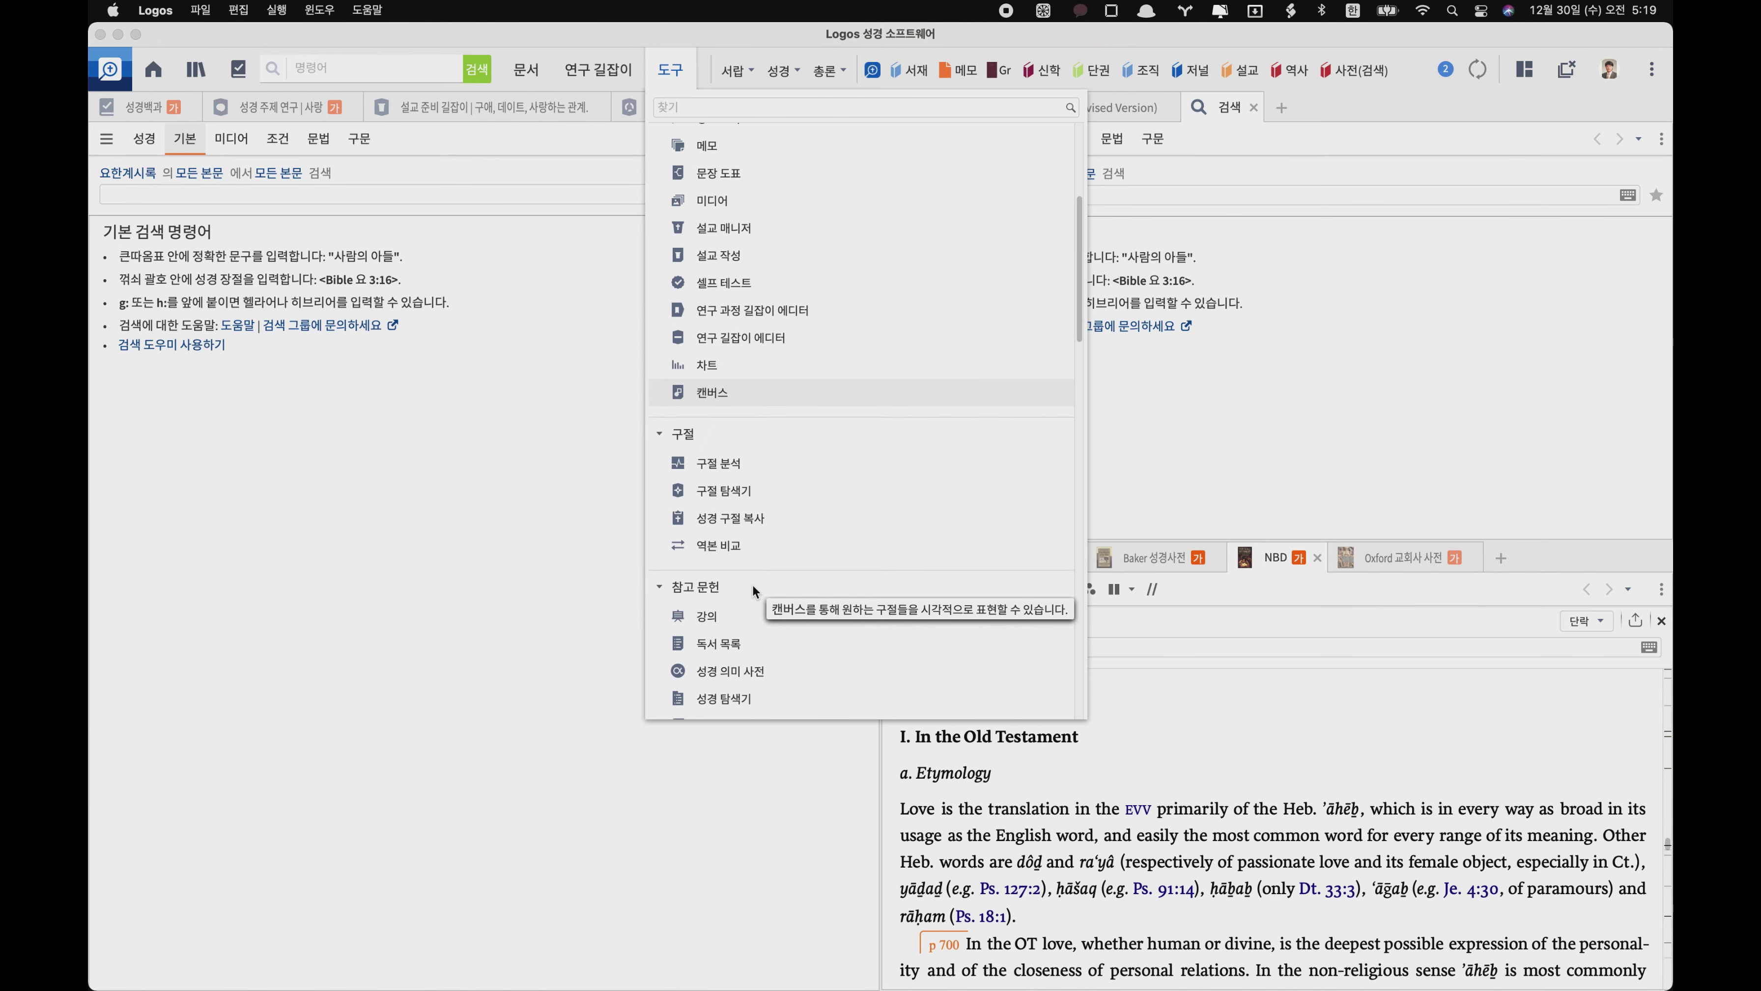
- Run a 성경 본문 연구 on 신명기 6:2 and look through its commentary, journal and cross-reference sections
click(599, 76)
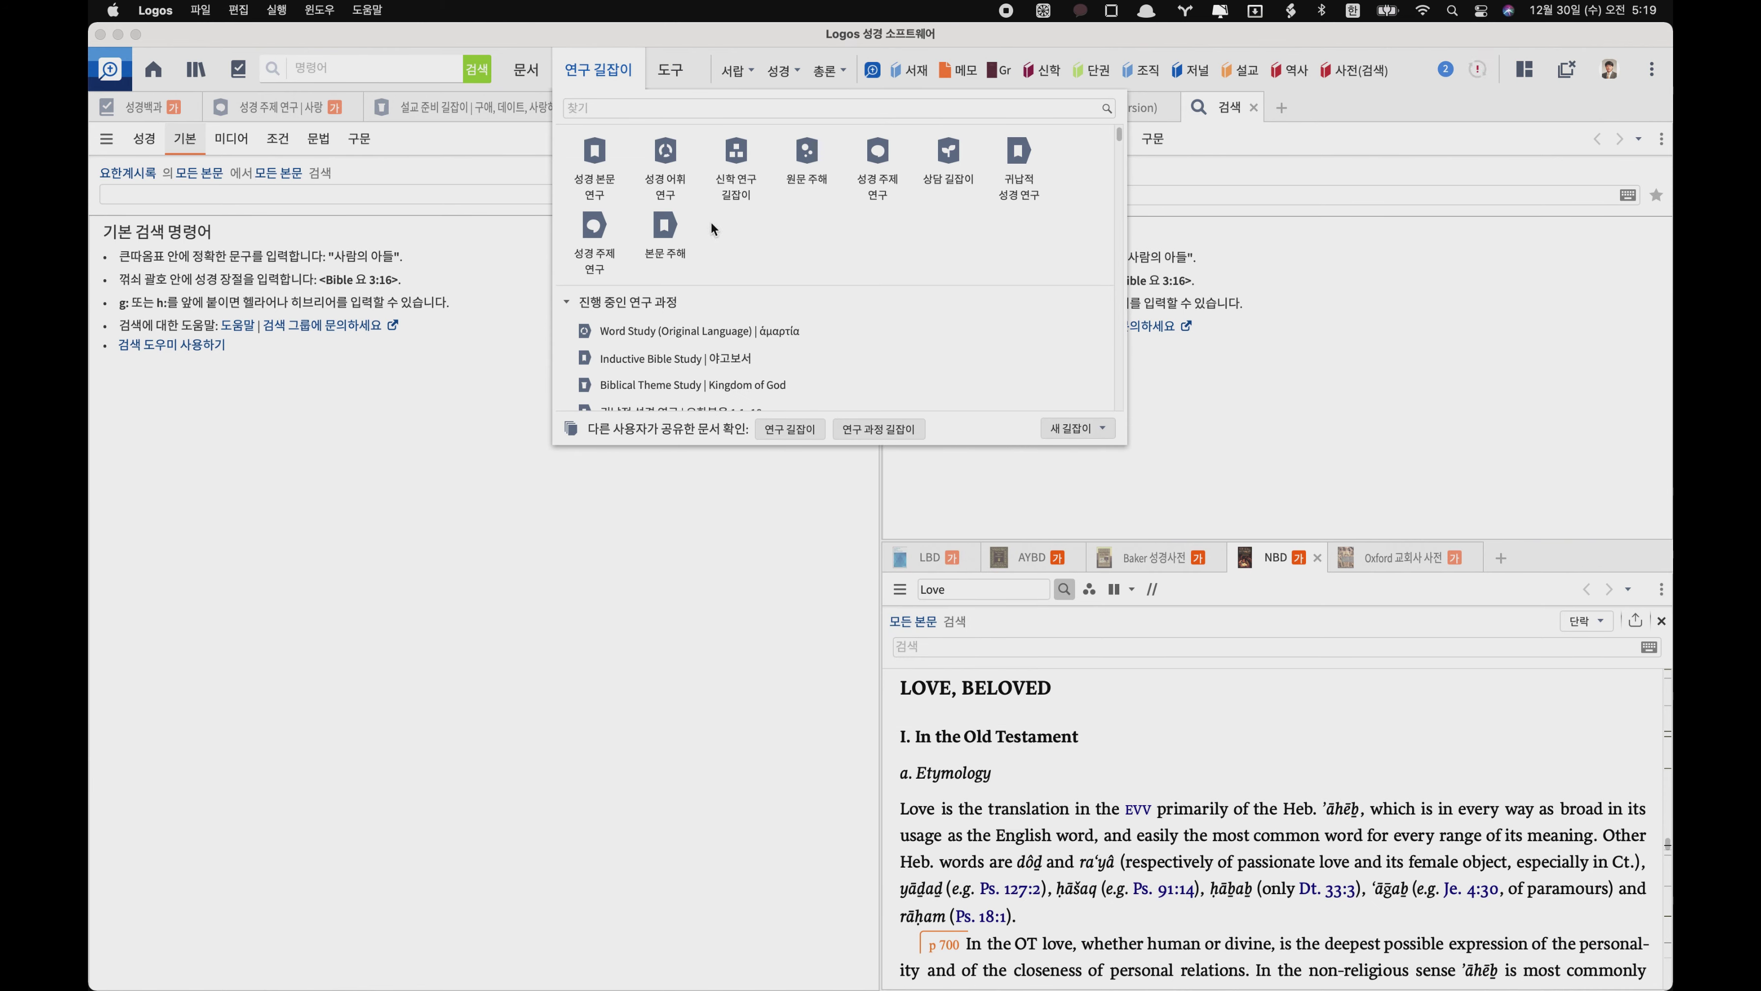
click(601, 160)
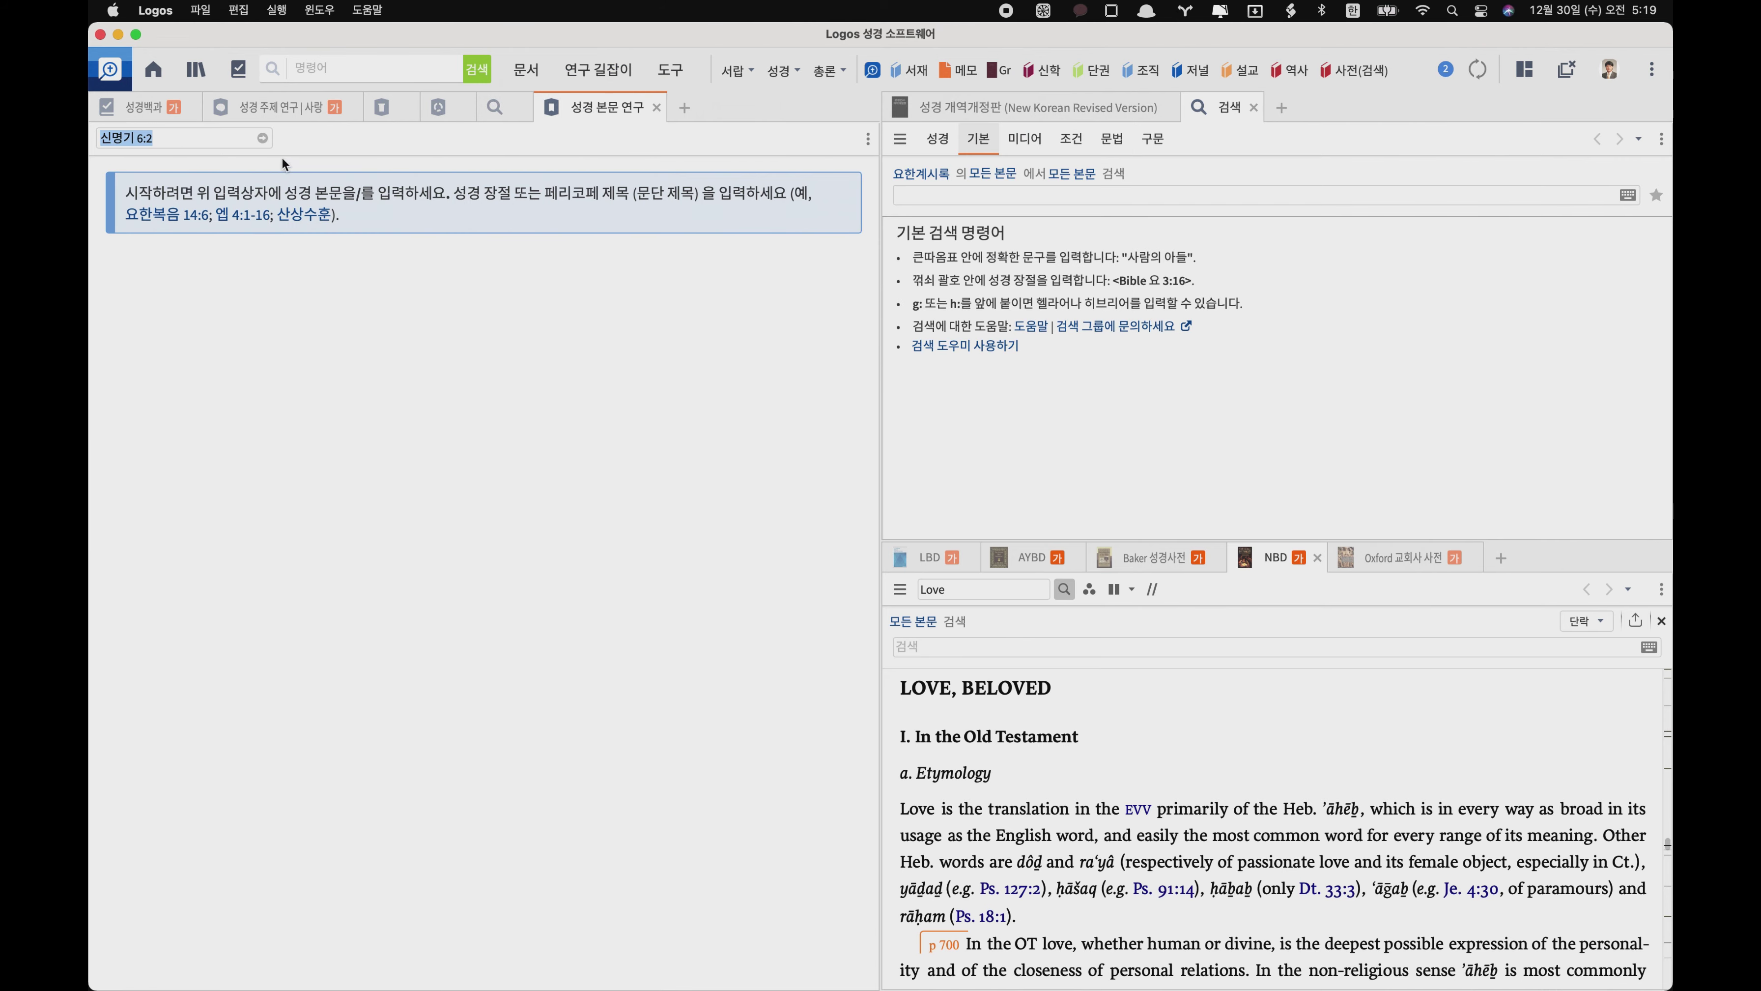
click(263, 137)
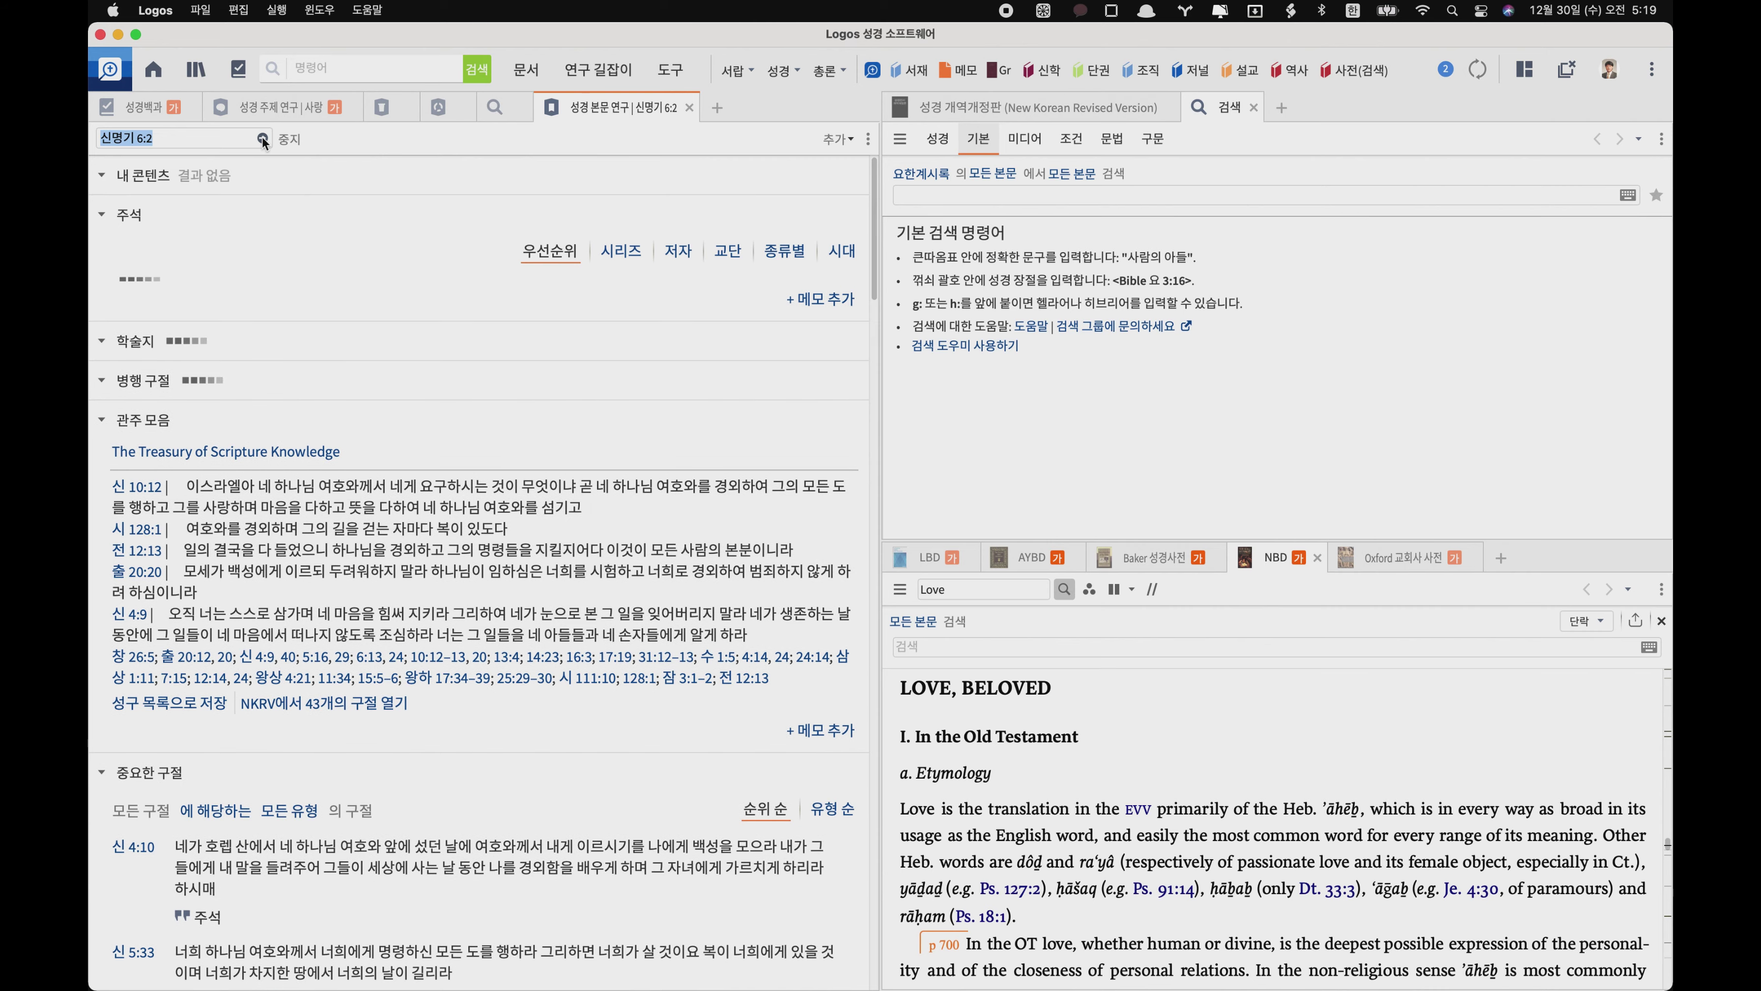
scroll(365, 528, down, 5)
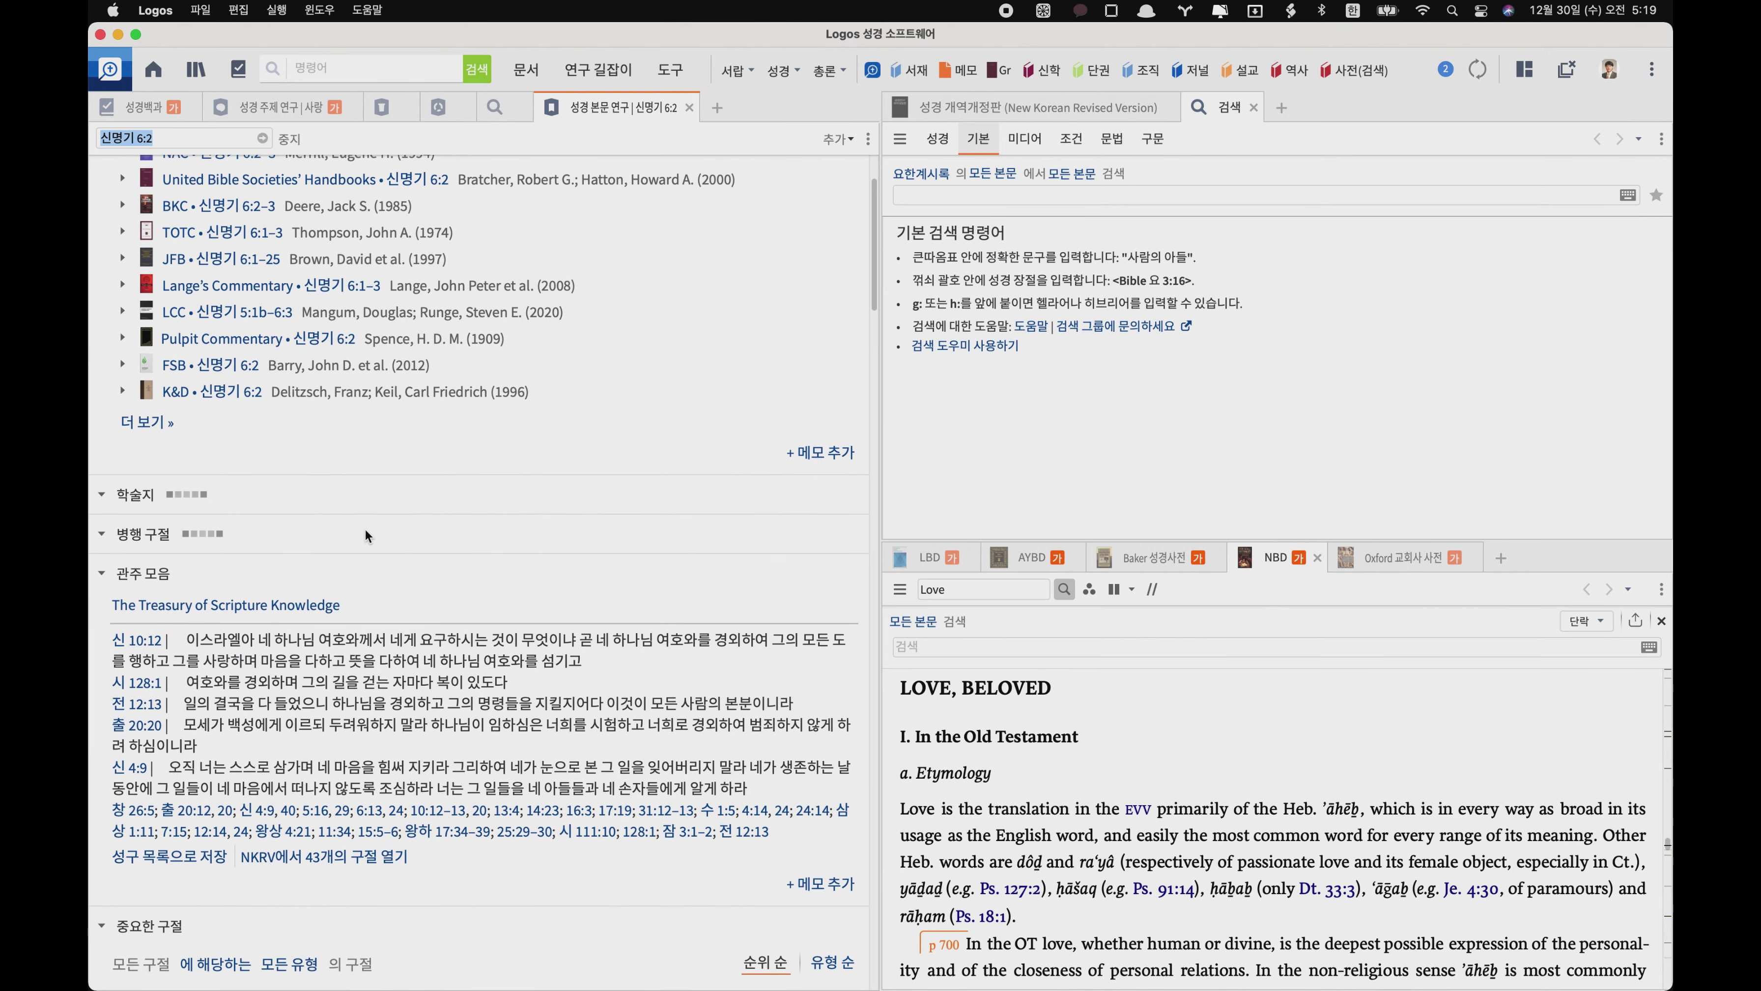
scroll(364, 532, down, 8)
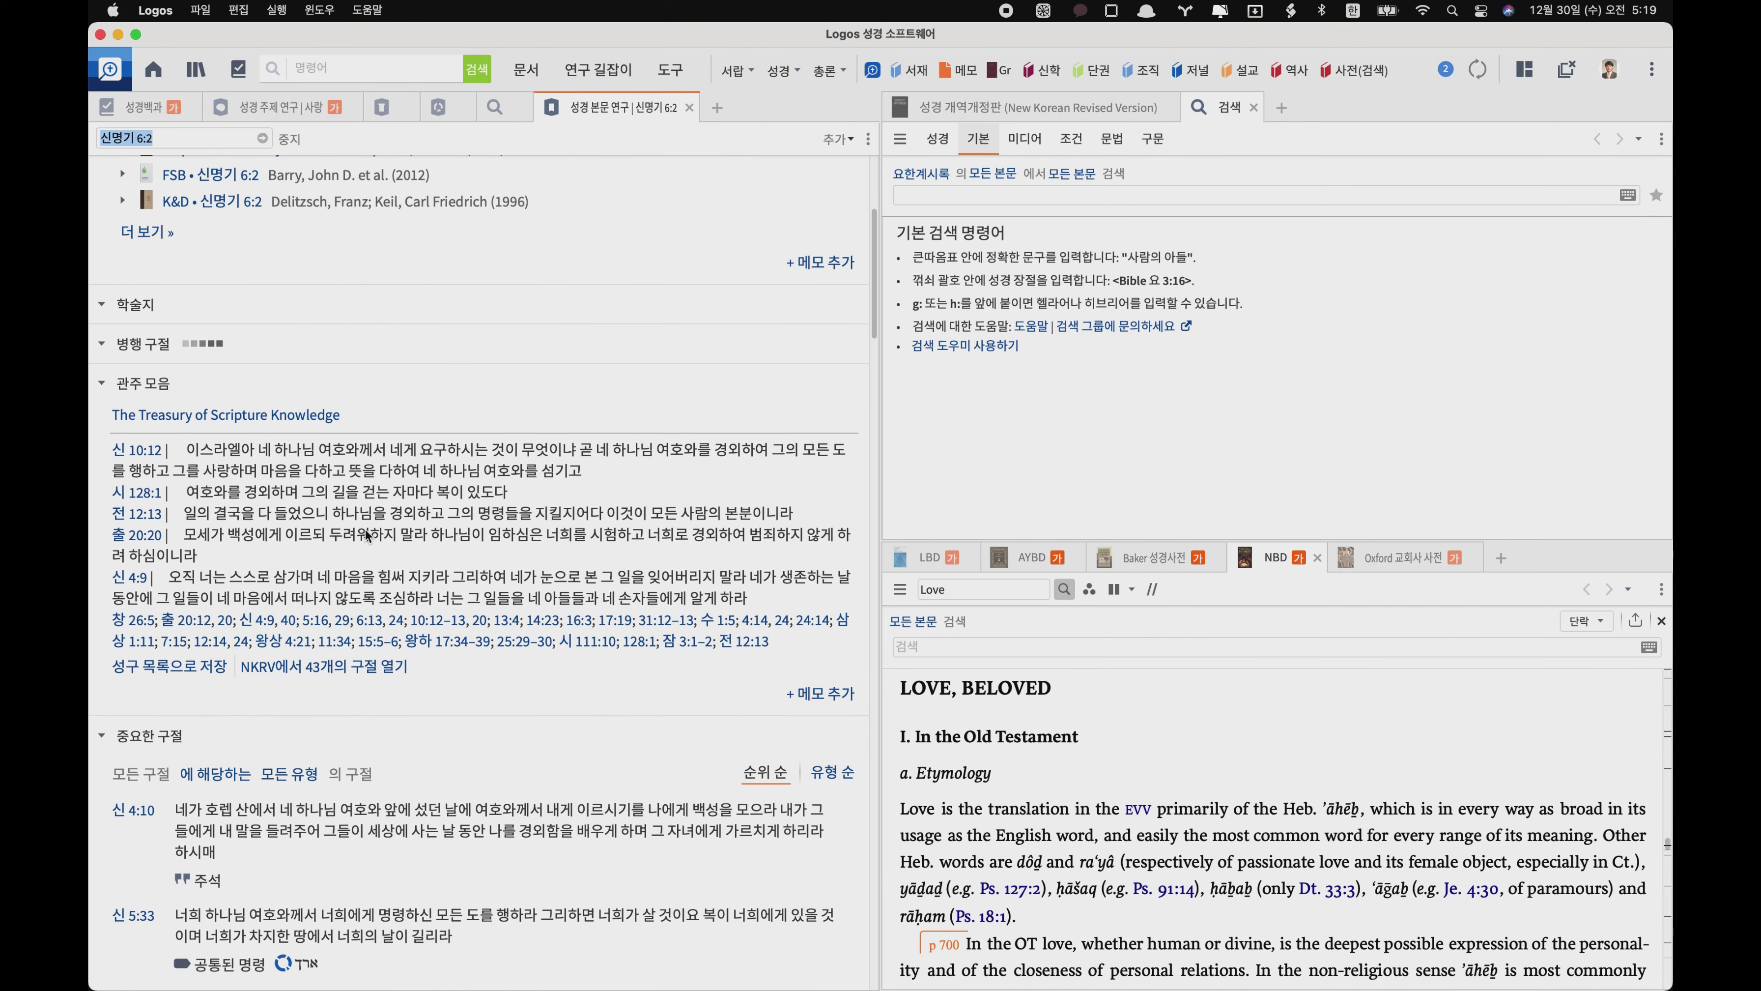
scroll(365, 532, down, 10)
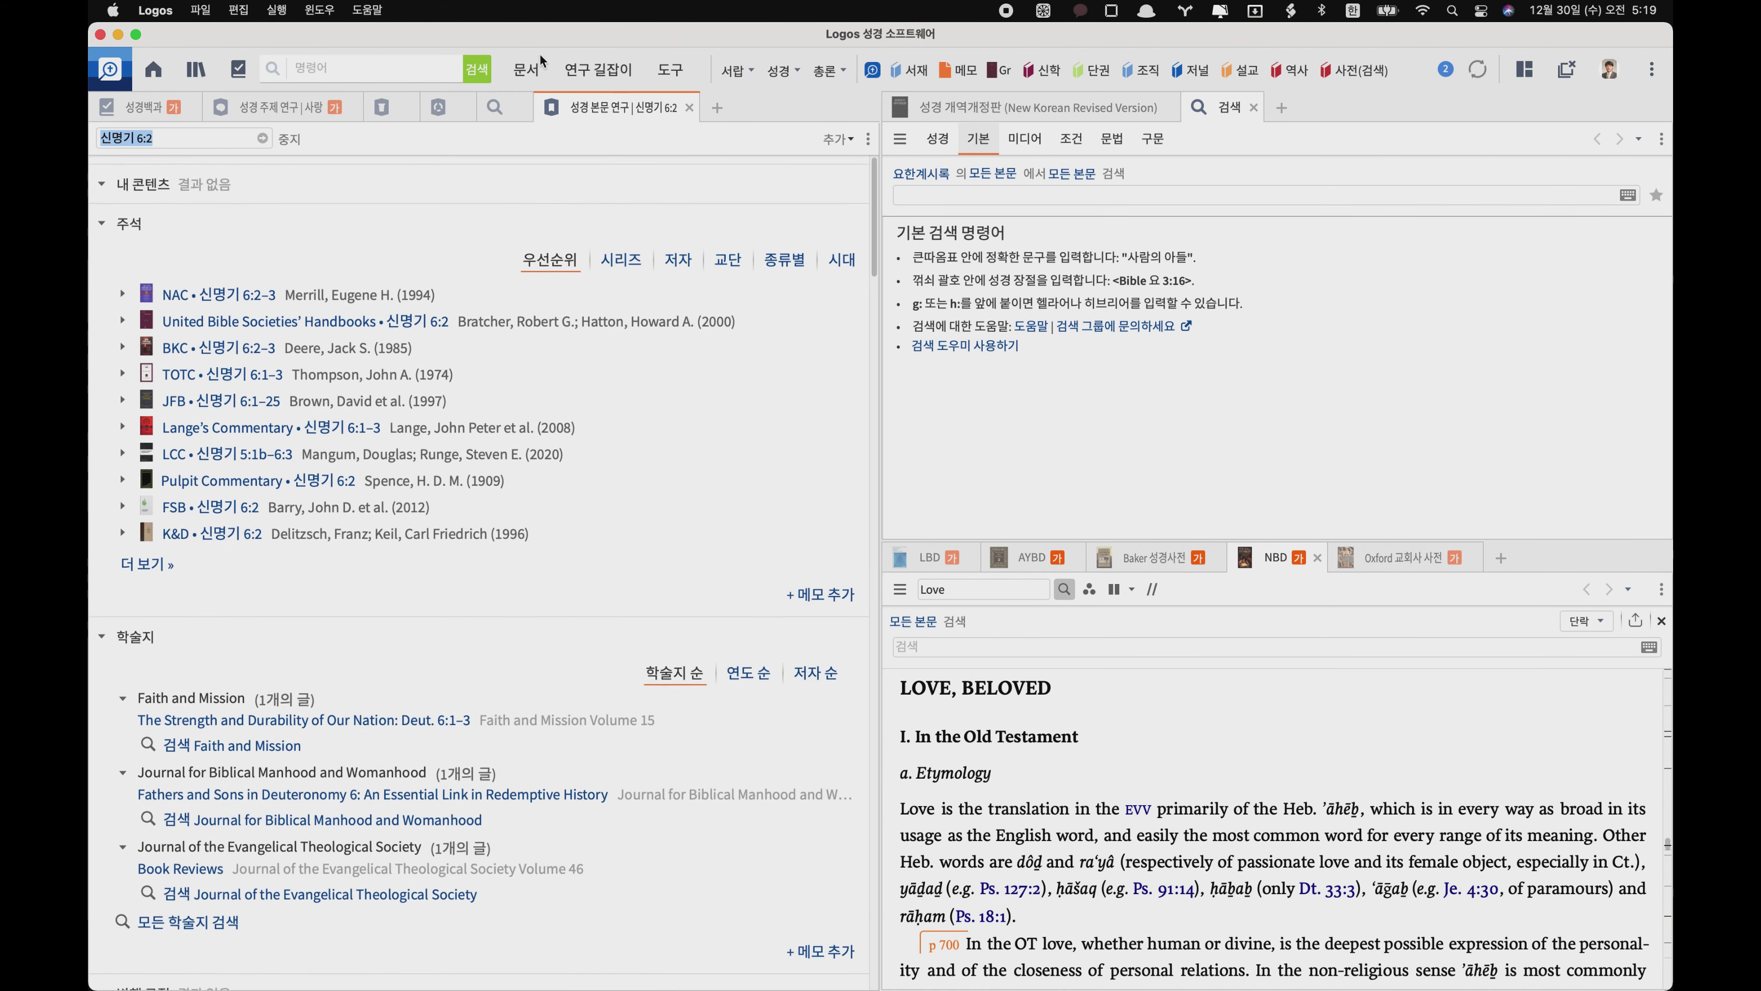
- Run a 성경 어휘 연구 on the Hebrew word נֹקֵד
click(590, 67)
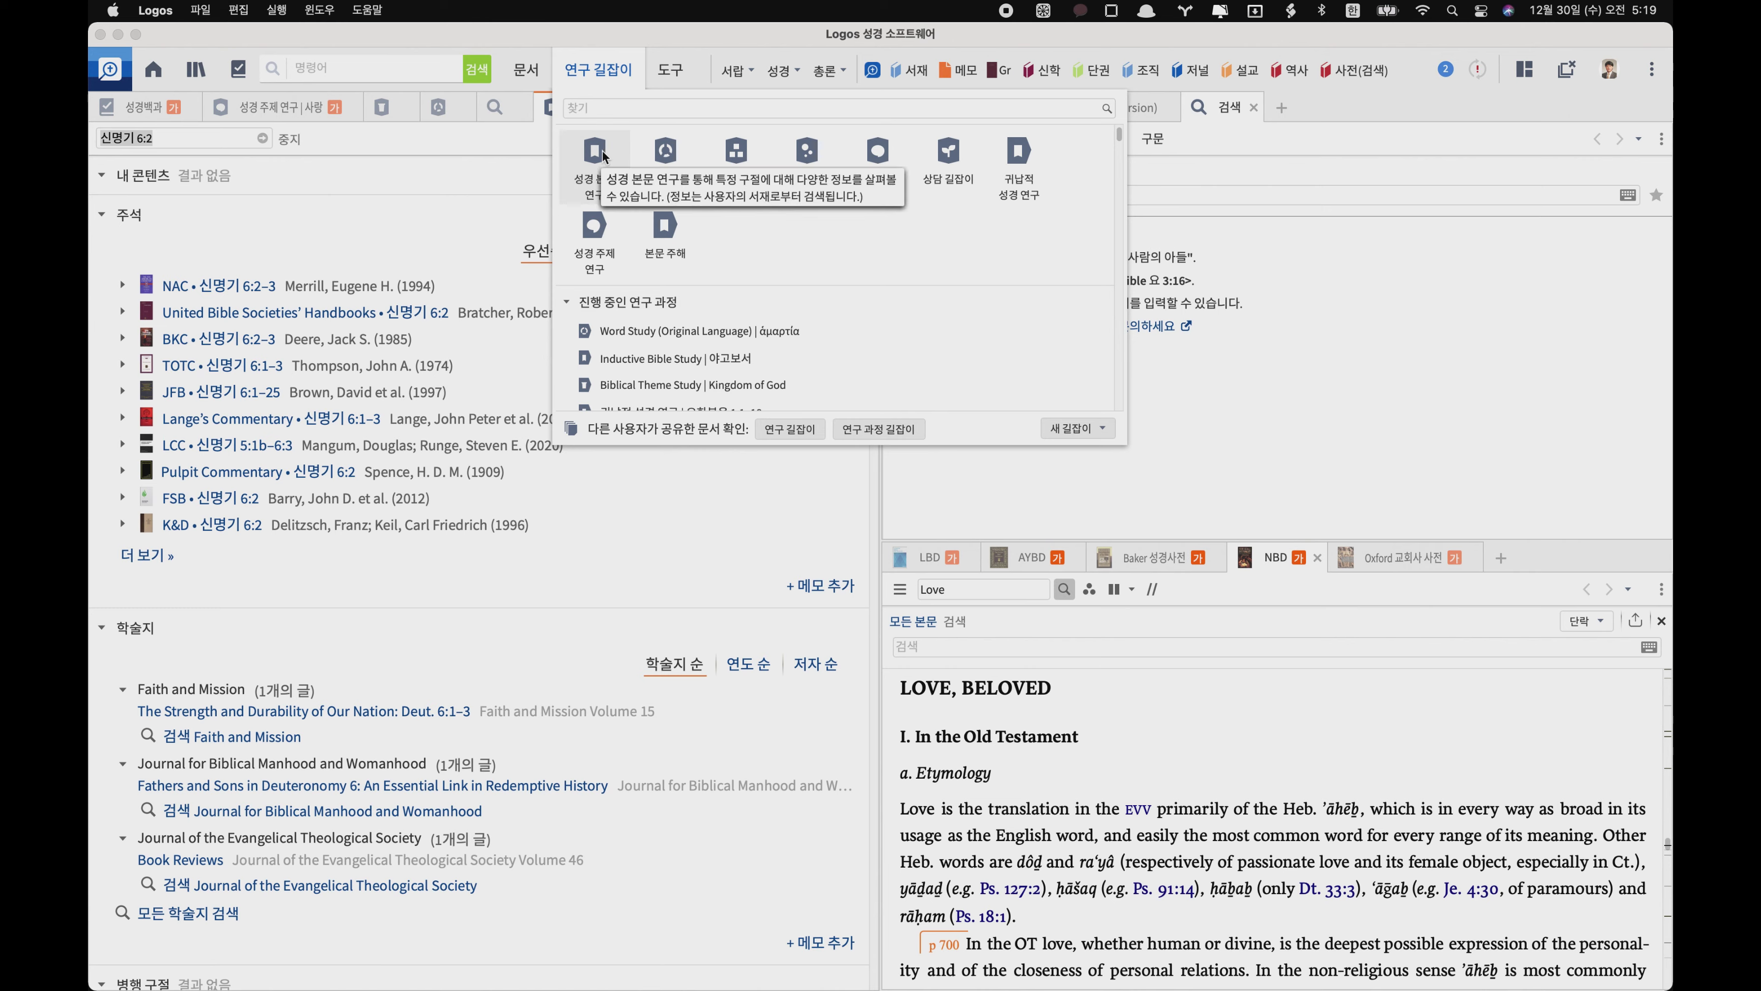
click(668, 161)
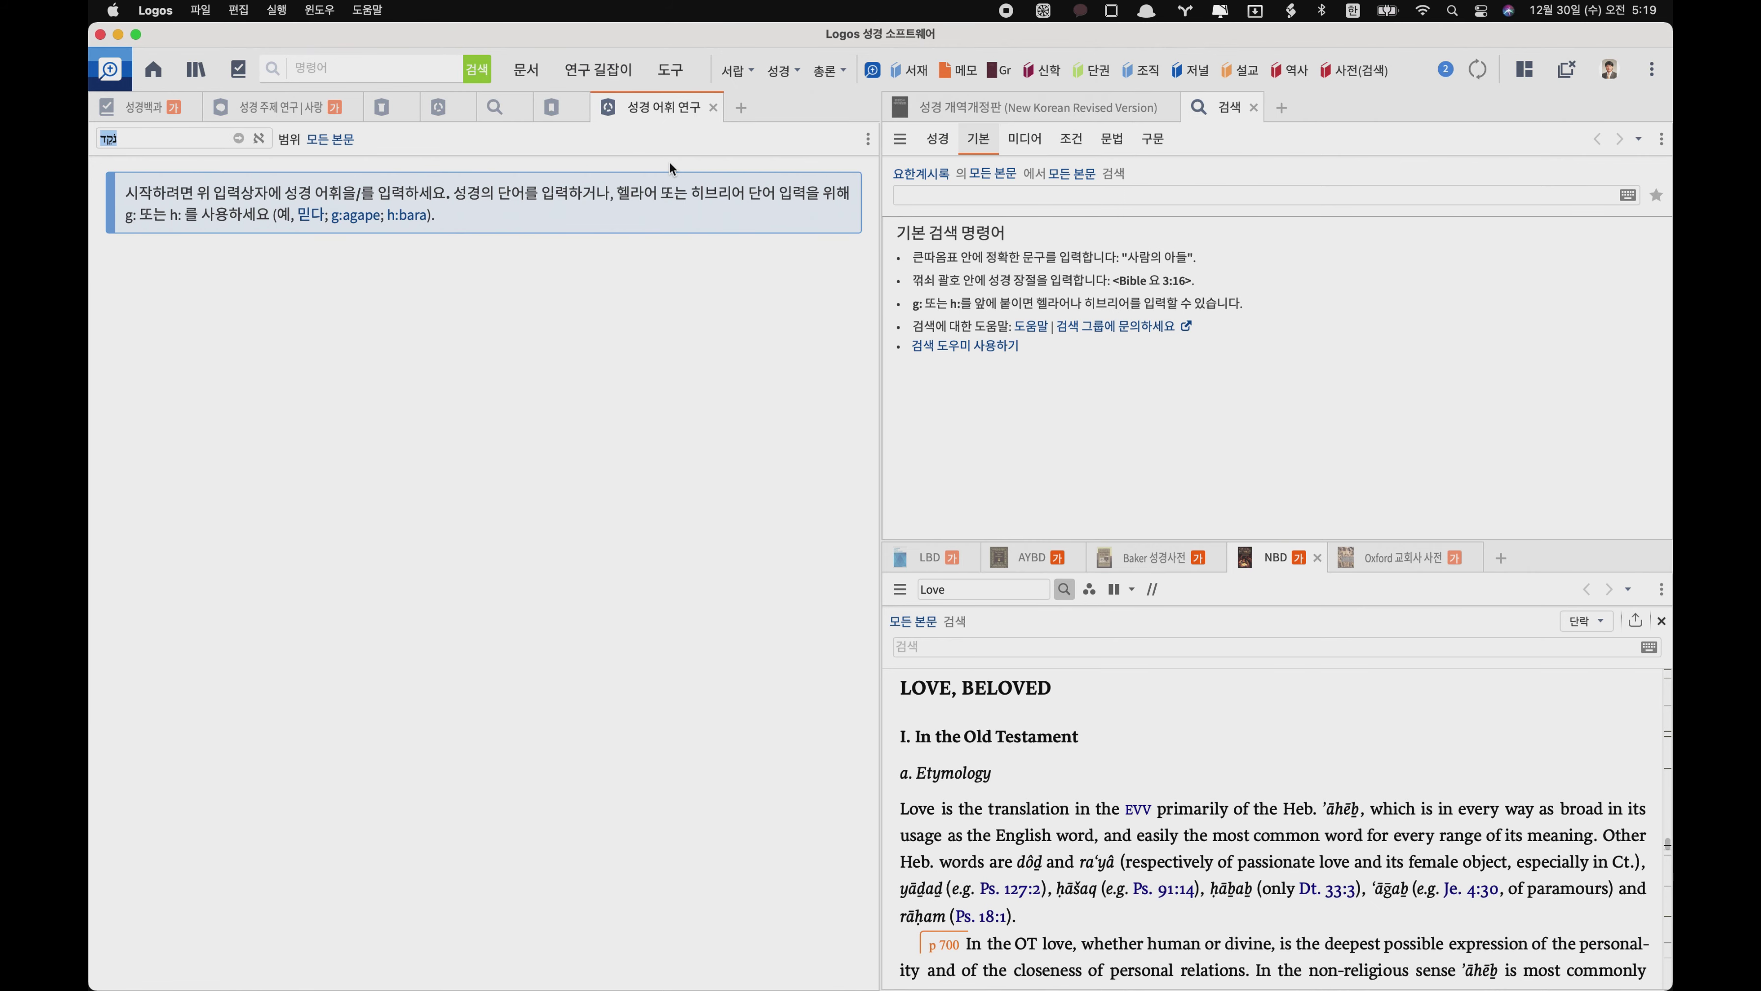
click(552, 109)
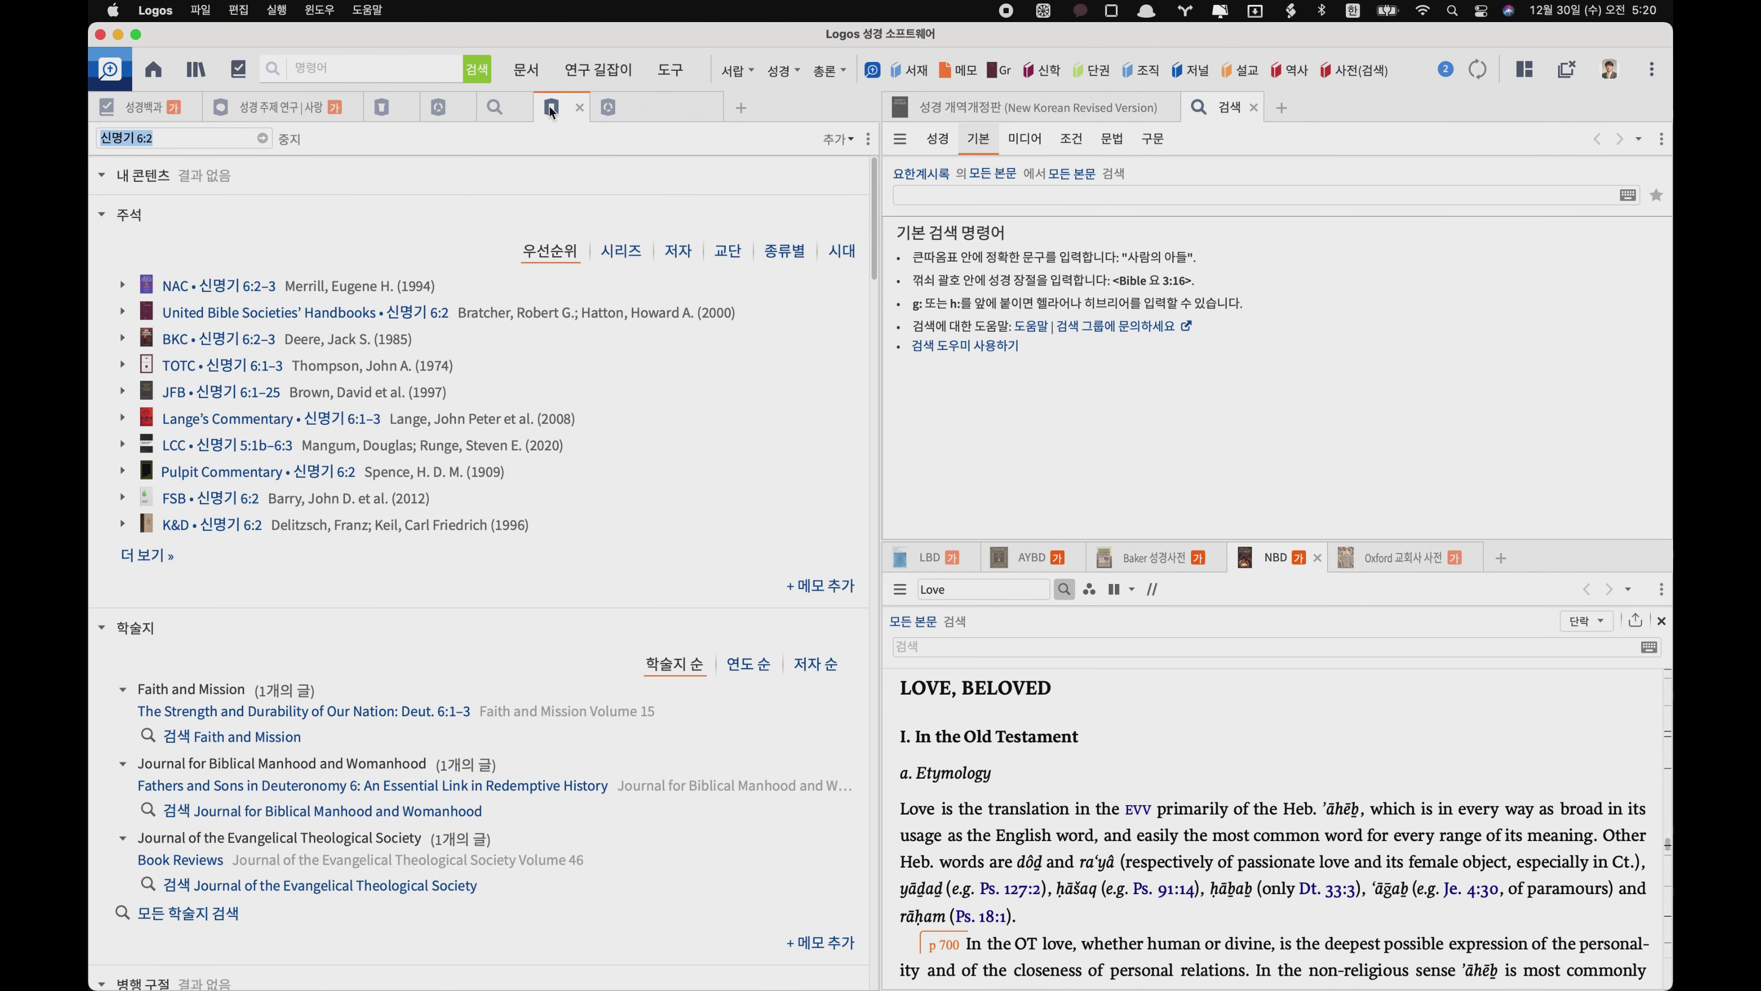
click(645, 103)
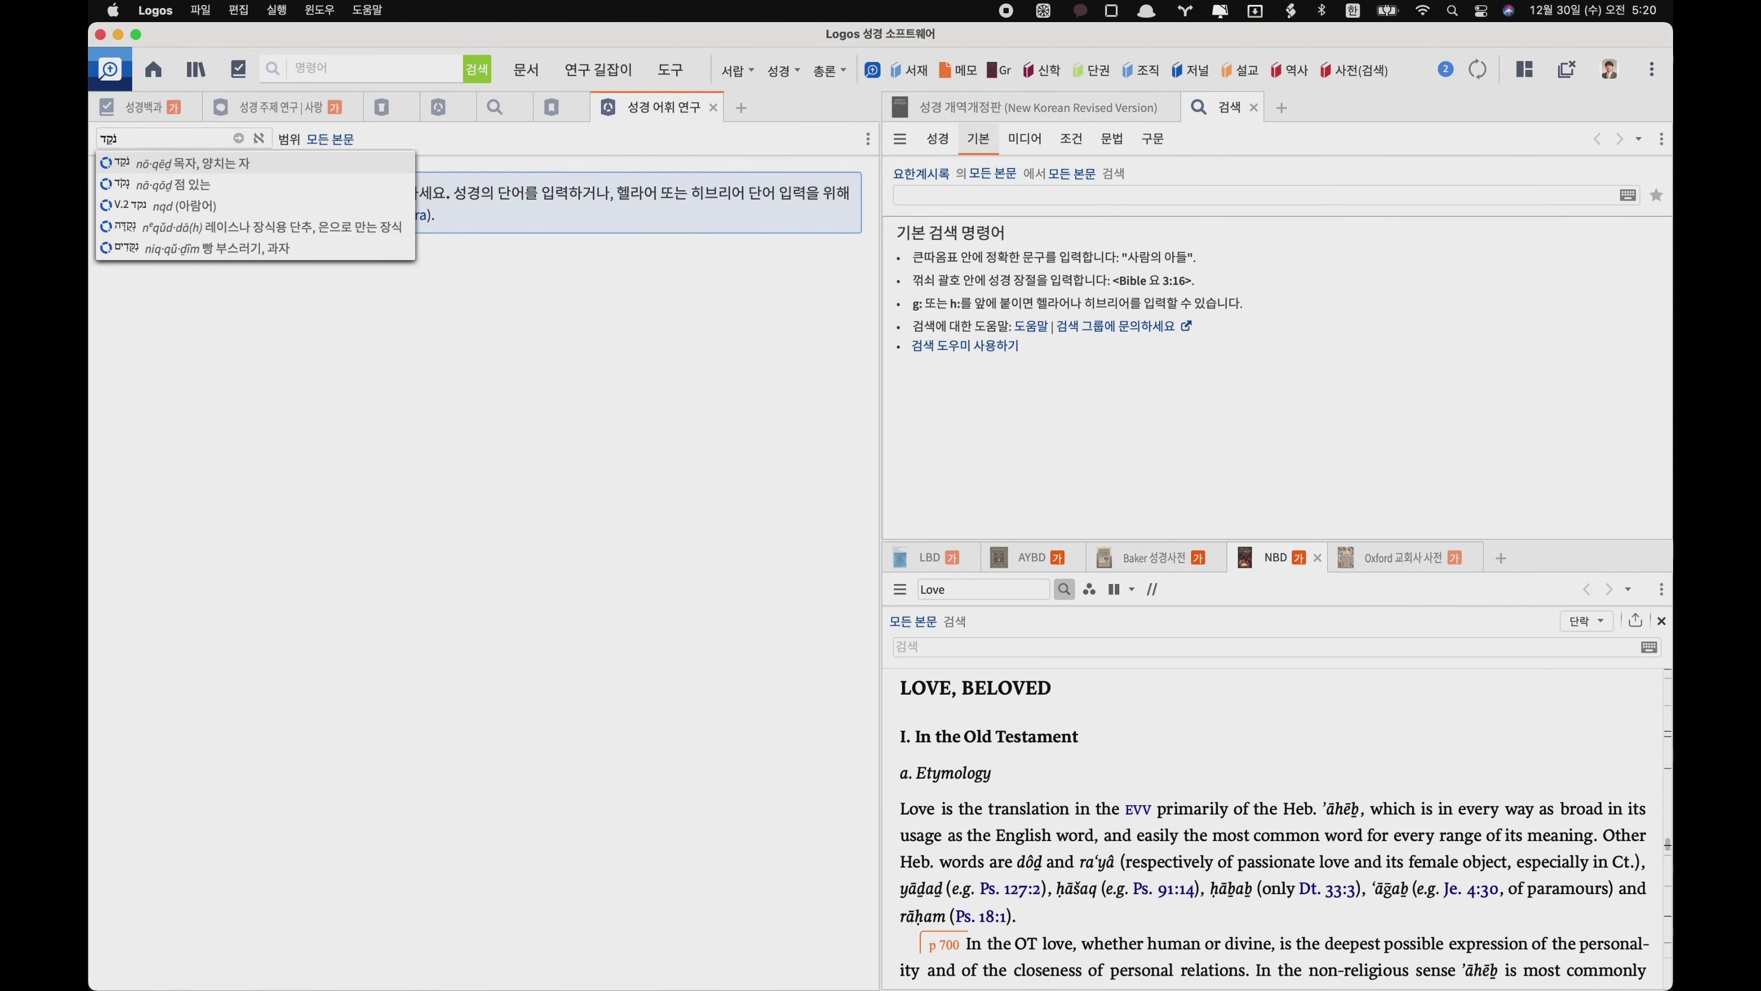
key(Return)
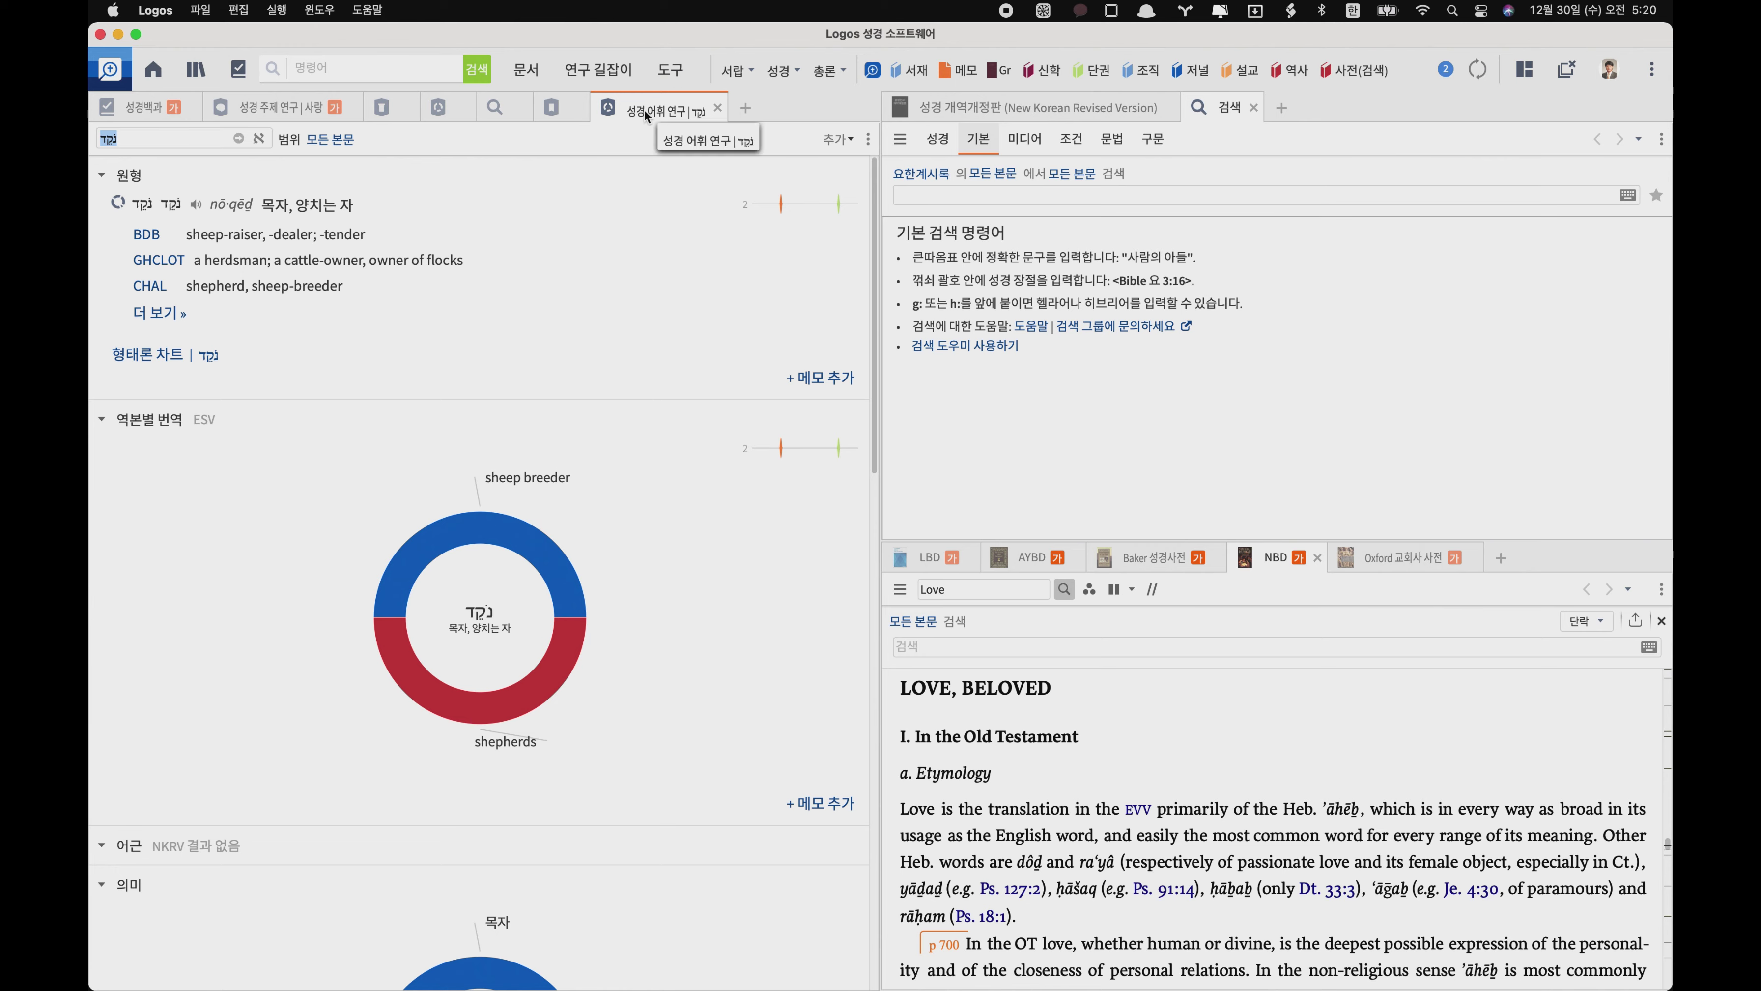
- Run a 상담 길잡이 on the counselling topic 죄책감
click(594, 68)
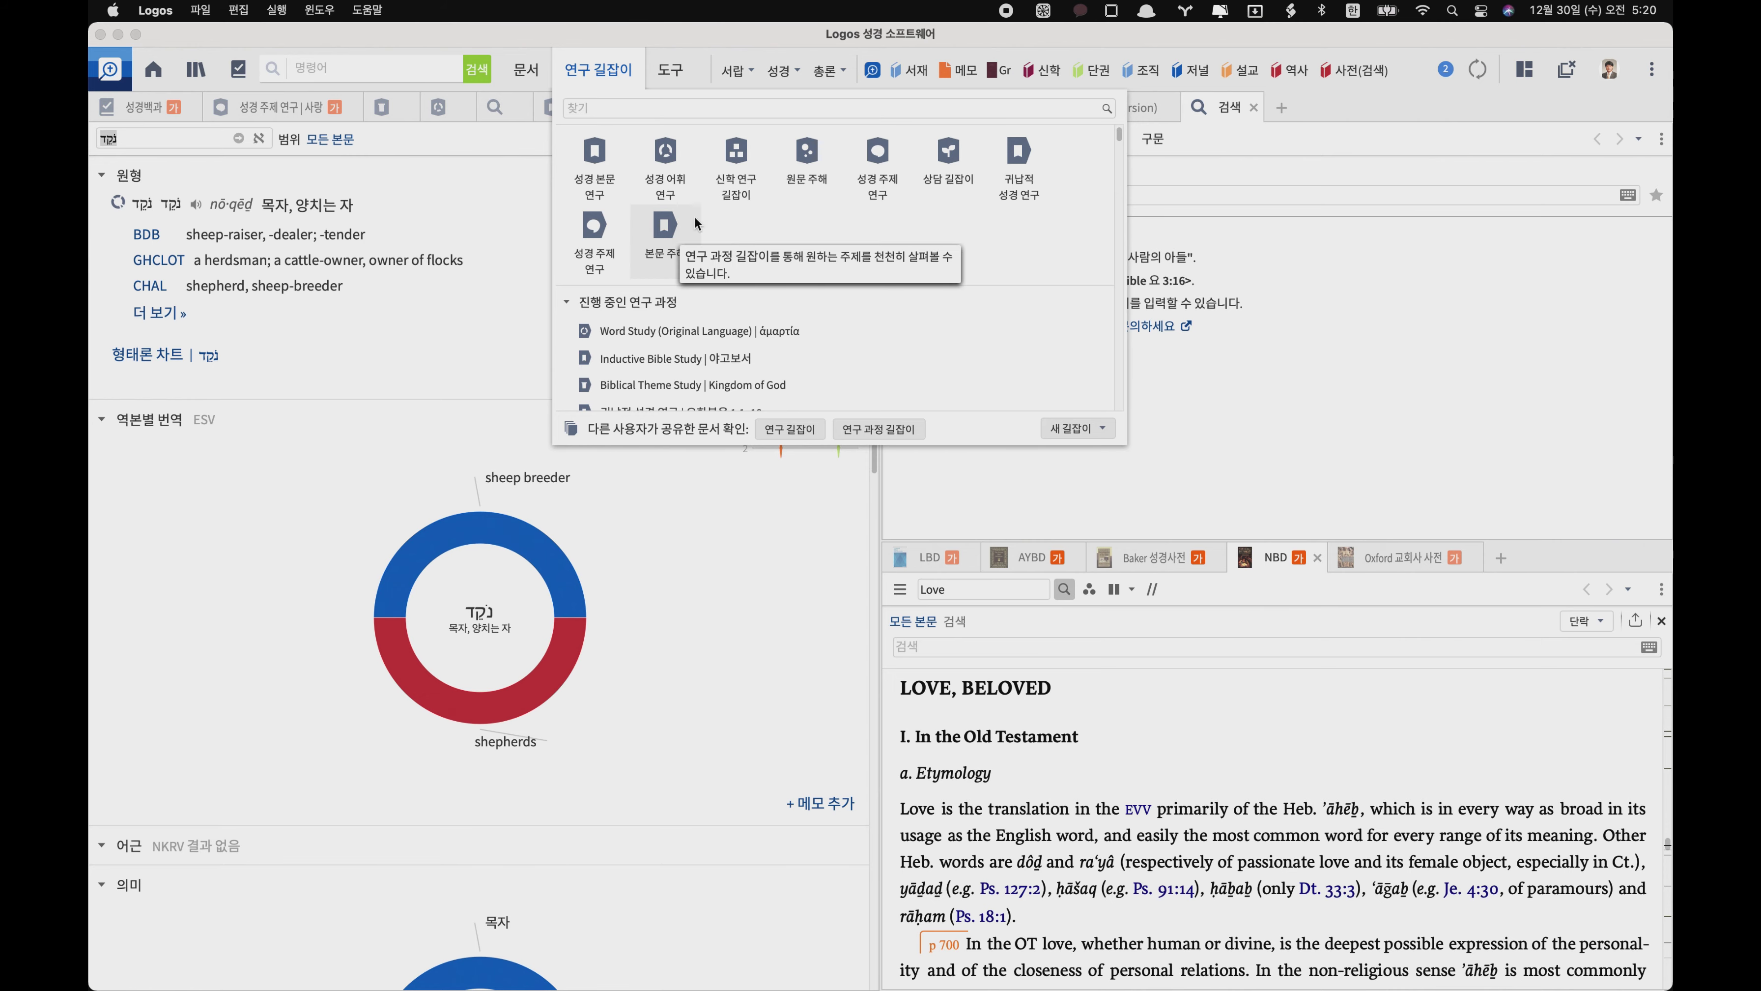
click(947, 155)
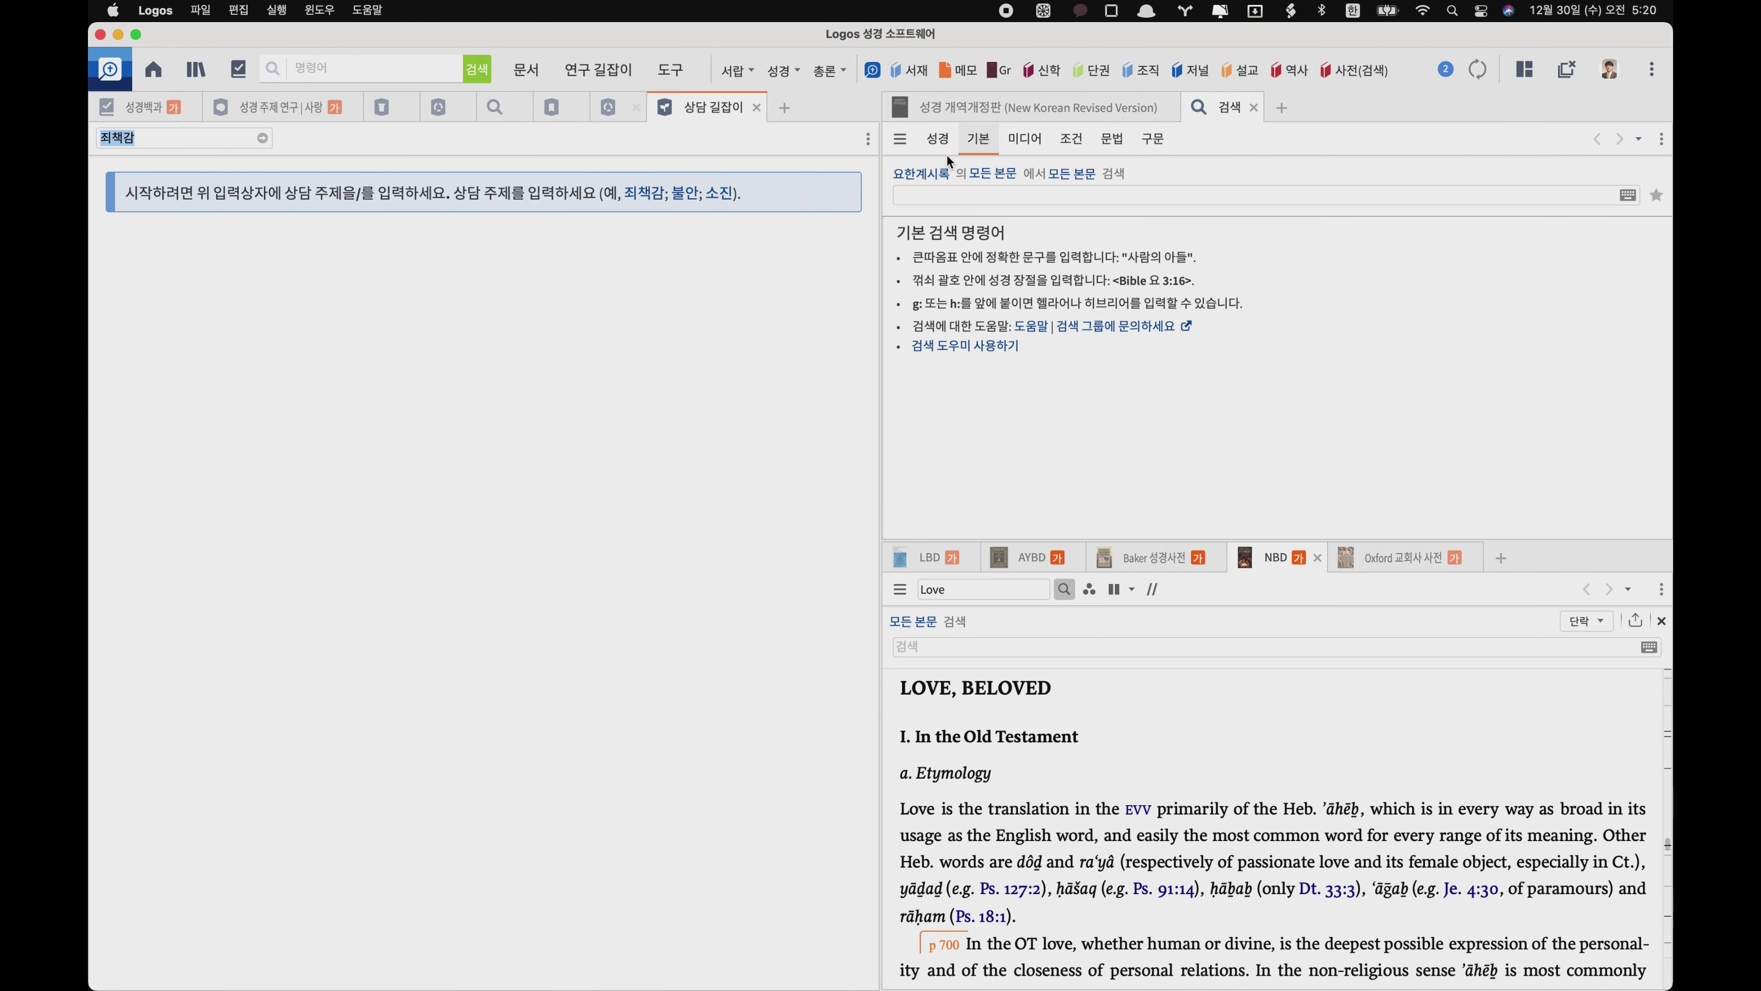
click(194, 138)
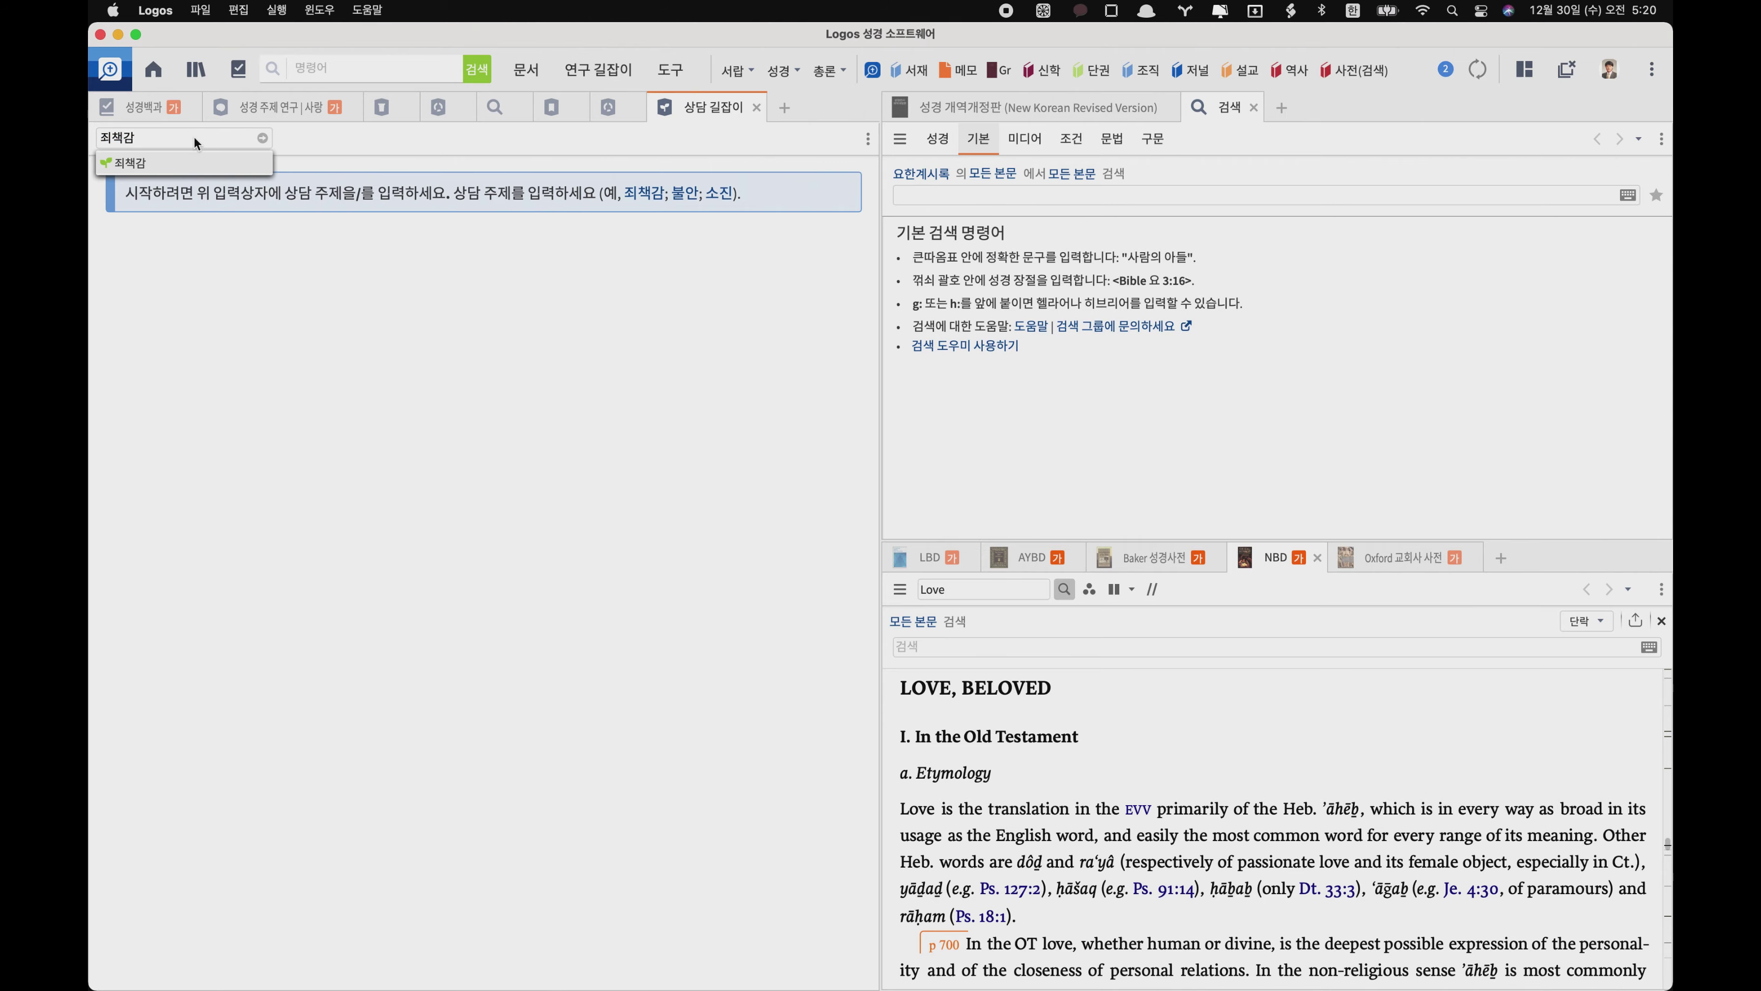
key(Return)
- Look through the 죄책감 guide from its summary and related counselling topics to the 구절 and 연구자료 sections
scroll(510, 728, down, 5)
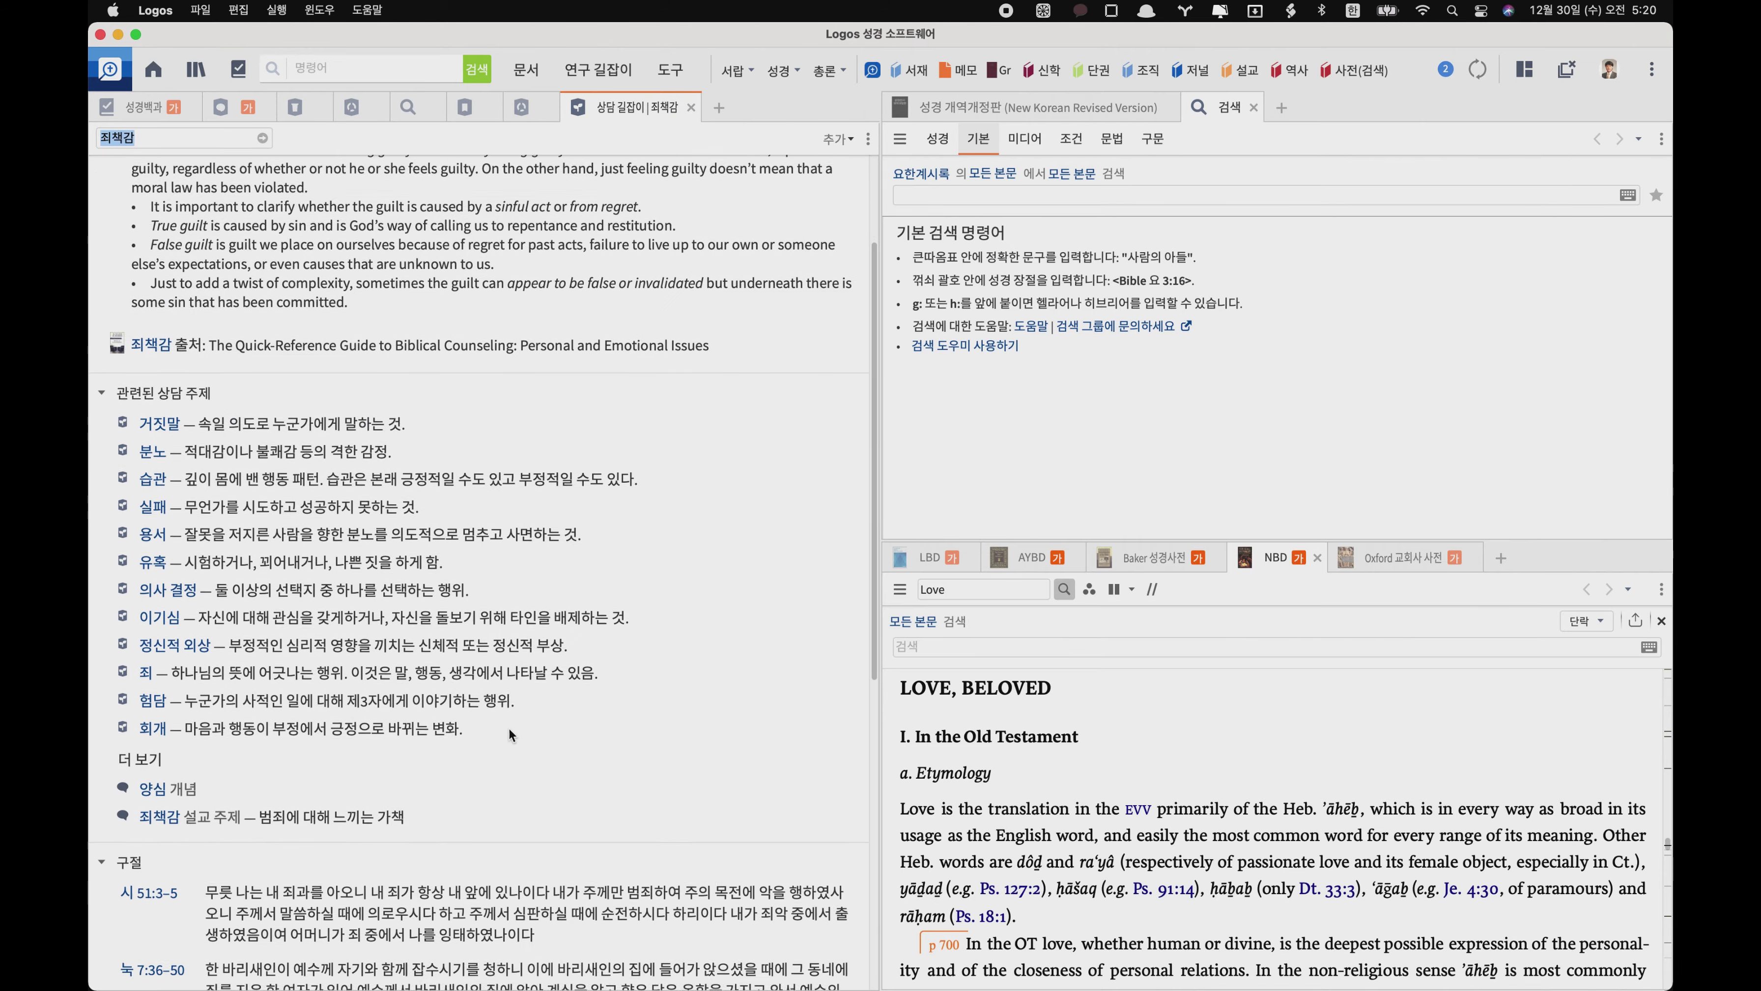
scroll(510, 732, down, 5)
scroll(510, 732, up, 15)
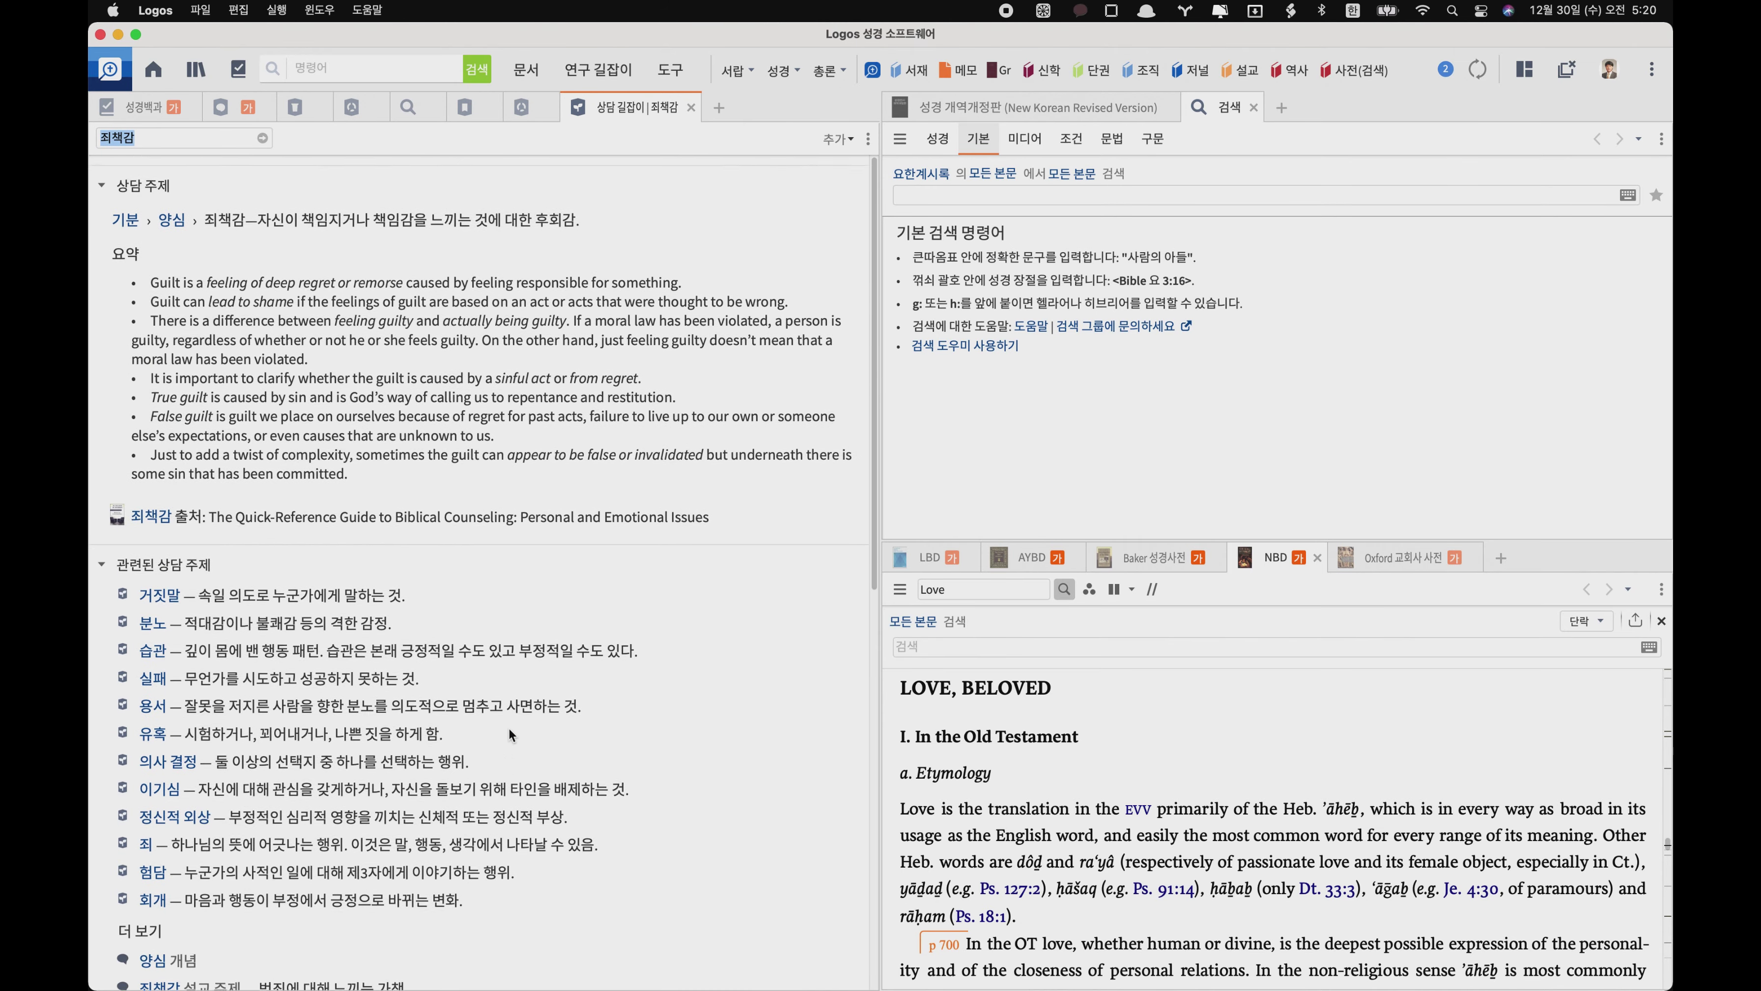
scroll(508, 728, down, 10)
scroll(510, 730, up, 10)
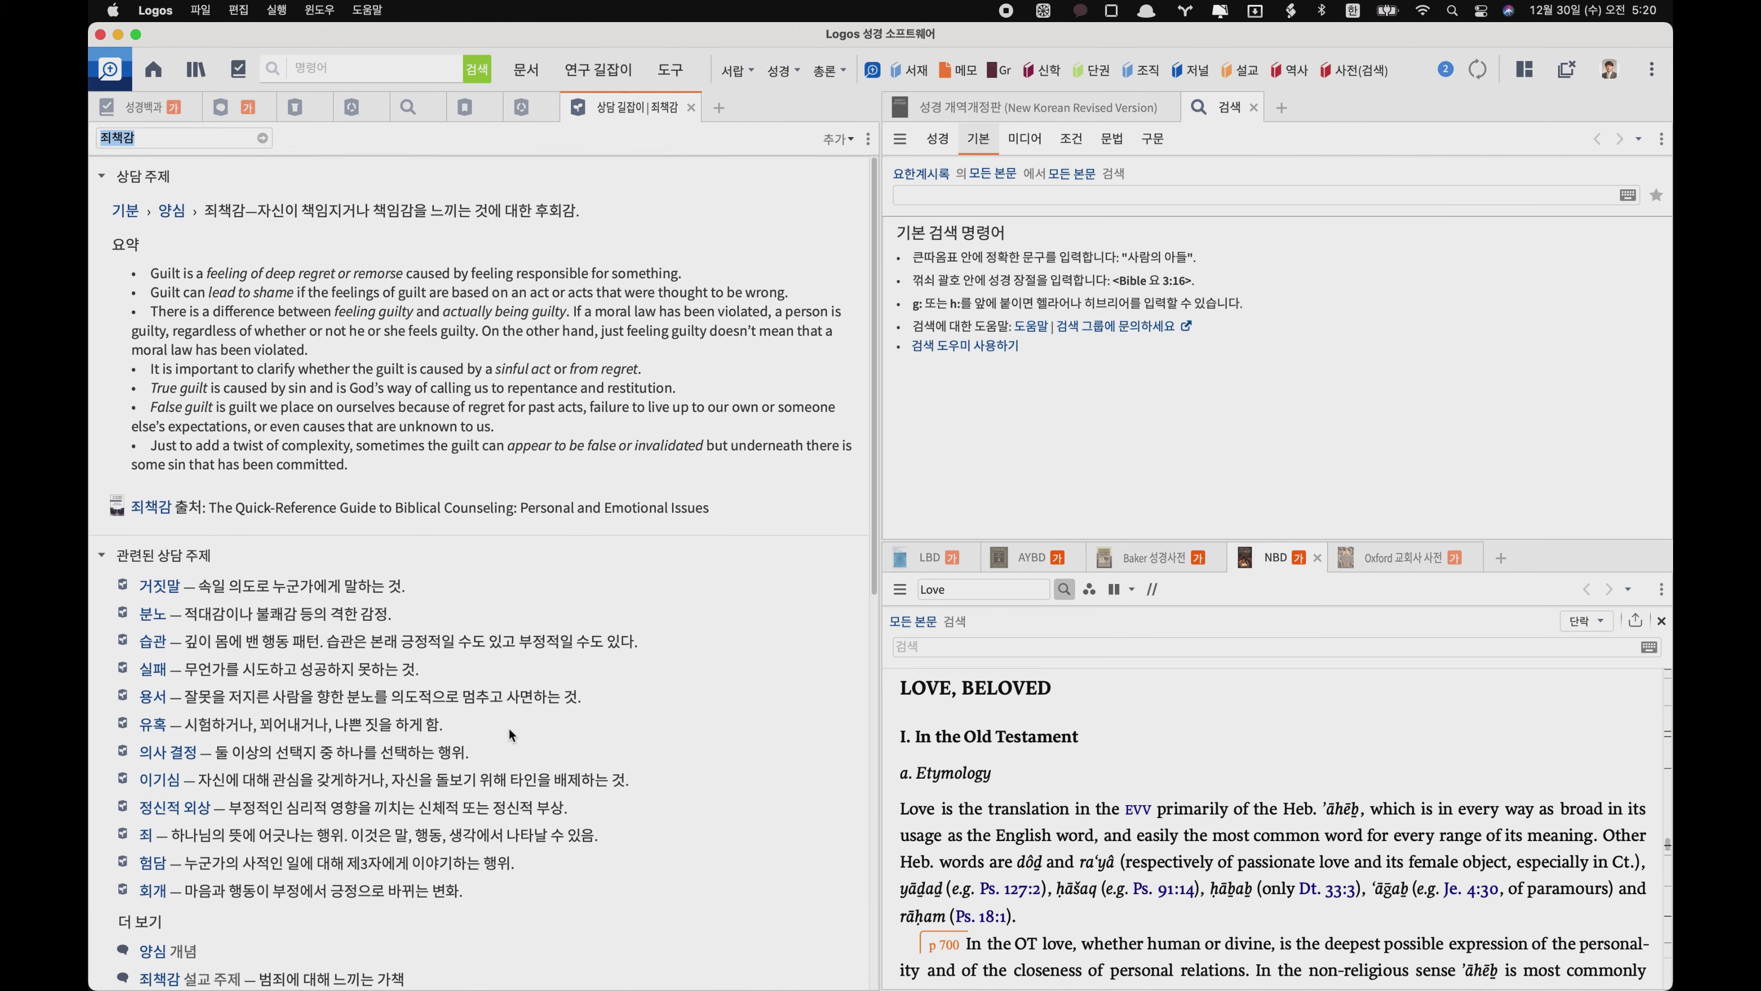
scroll(509, 730, down, 5)
scroll(508, 727, up, 10)
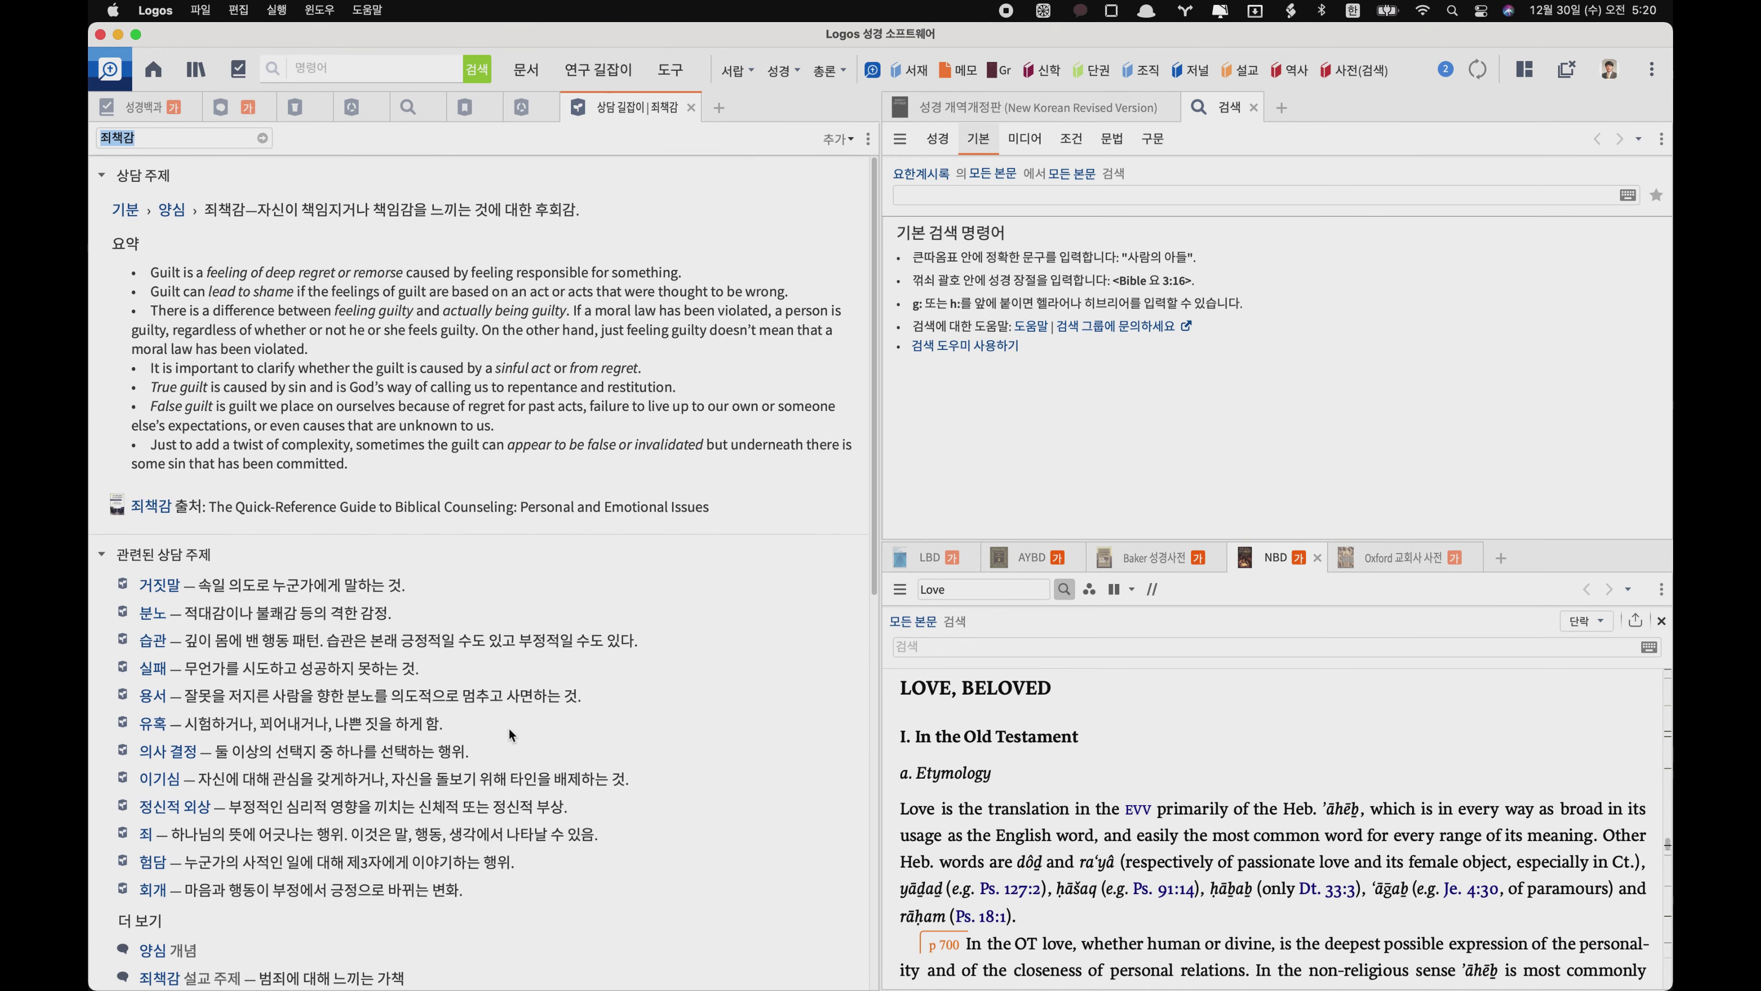
scroll(509, 730, down, 15)
scroll(509, 730, up, 1)
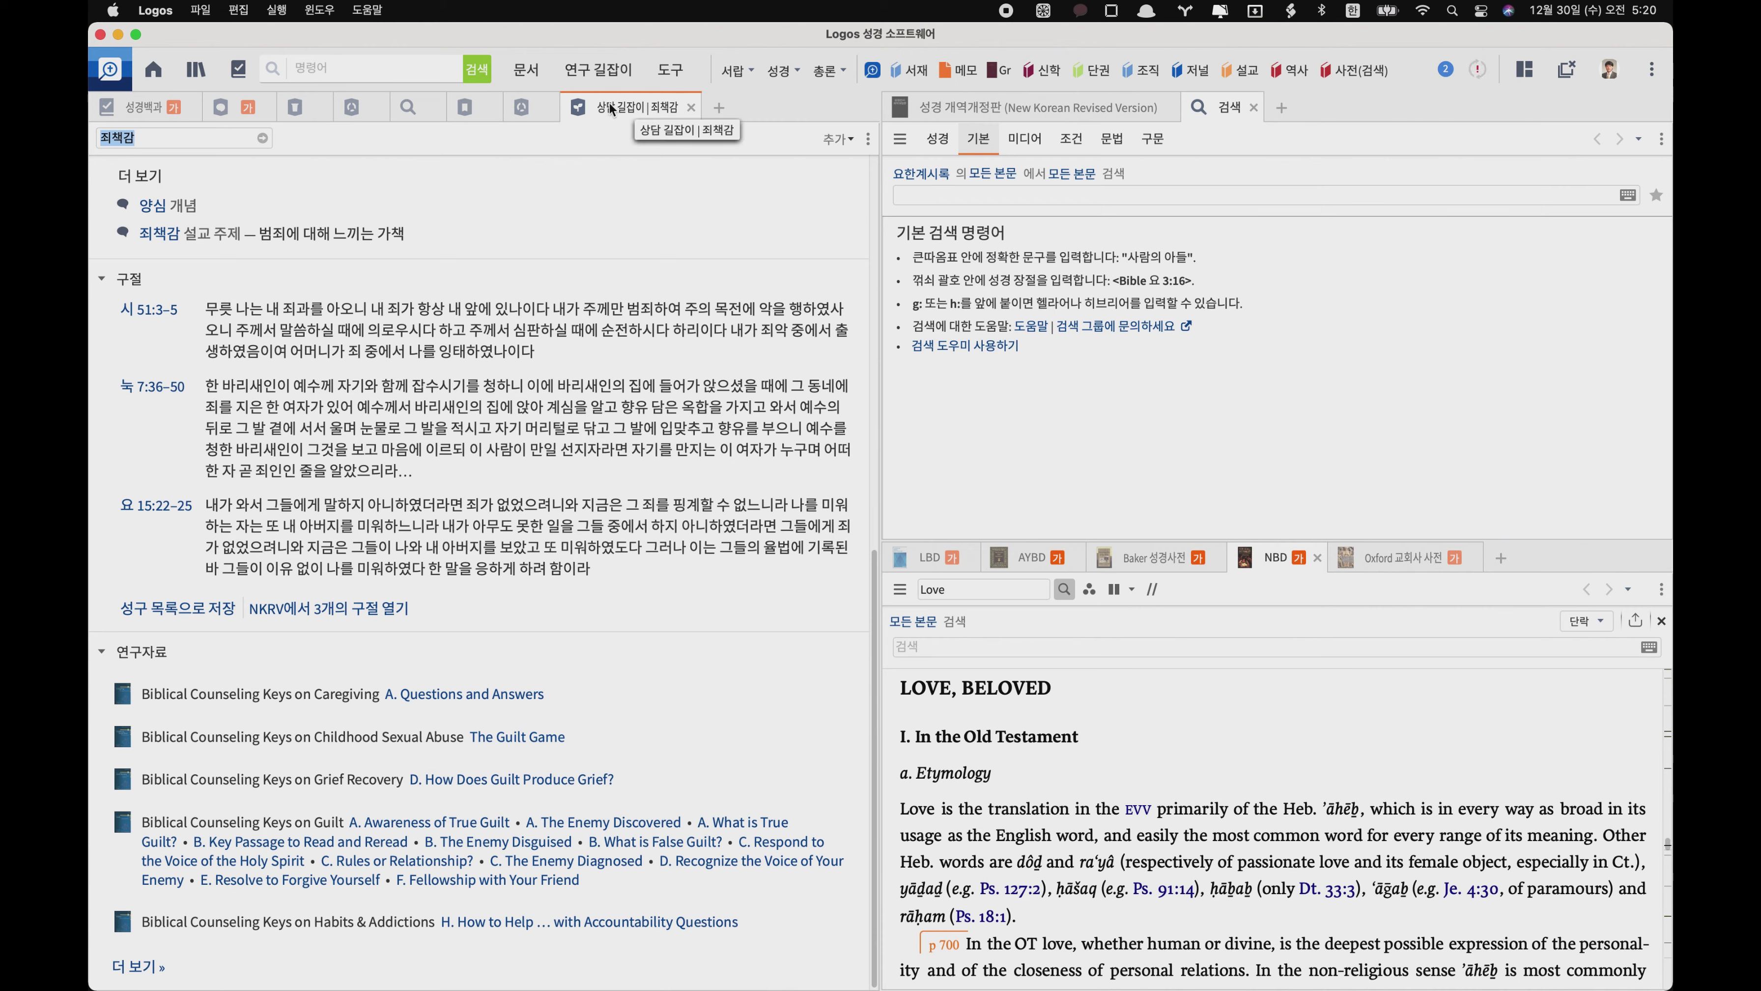
- Move the 죄책감 상담 길잡이 into the pane with the dictionaries and show the options for its tab
drag(610, 109, 1118, 864)
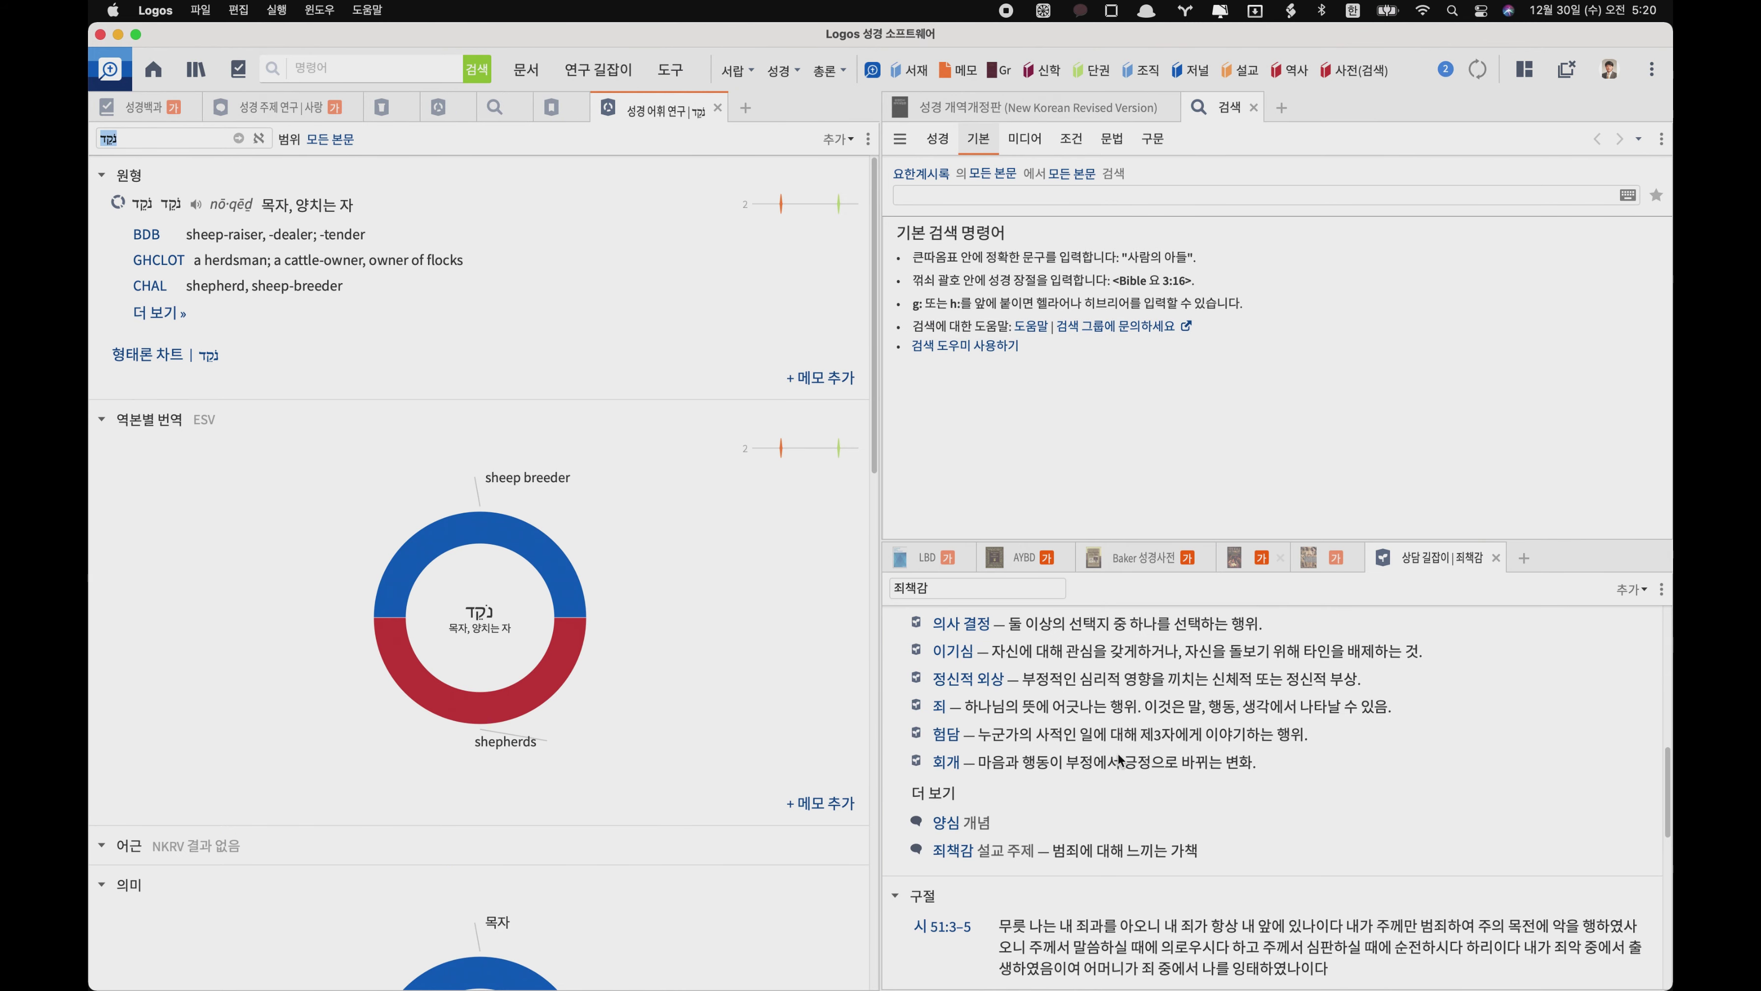
drag(1402, 555, 1352, 454)
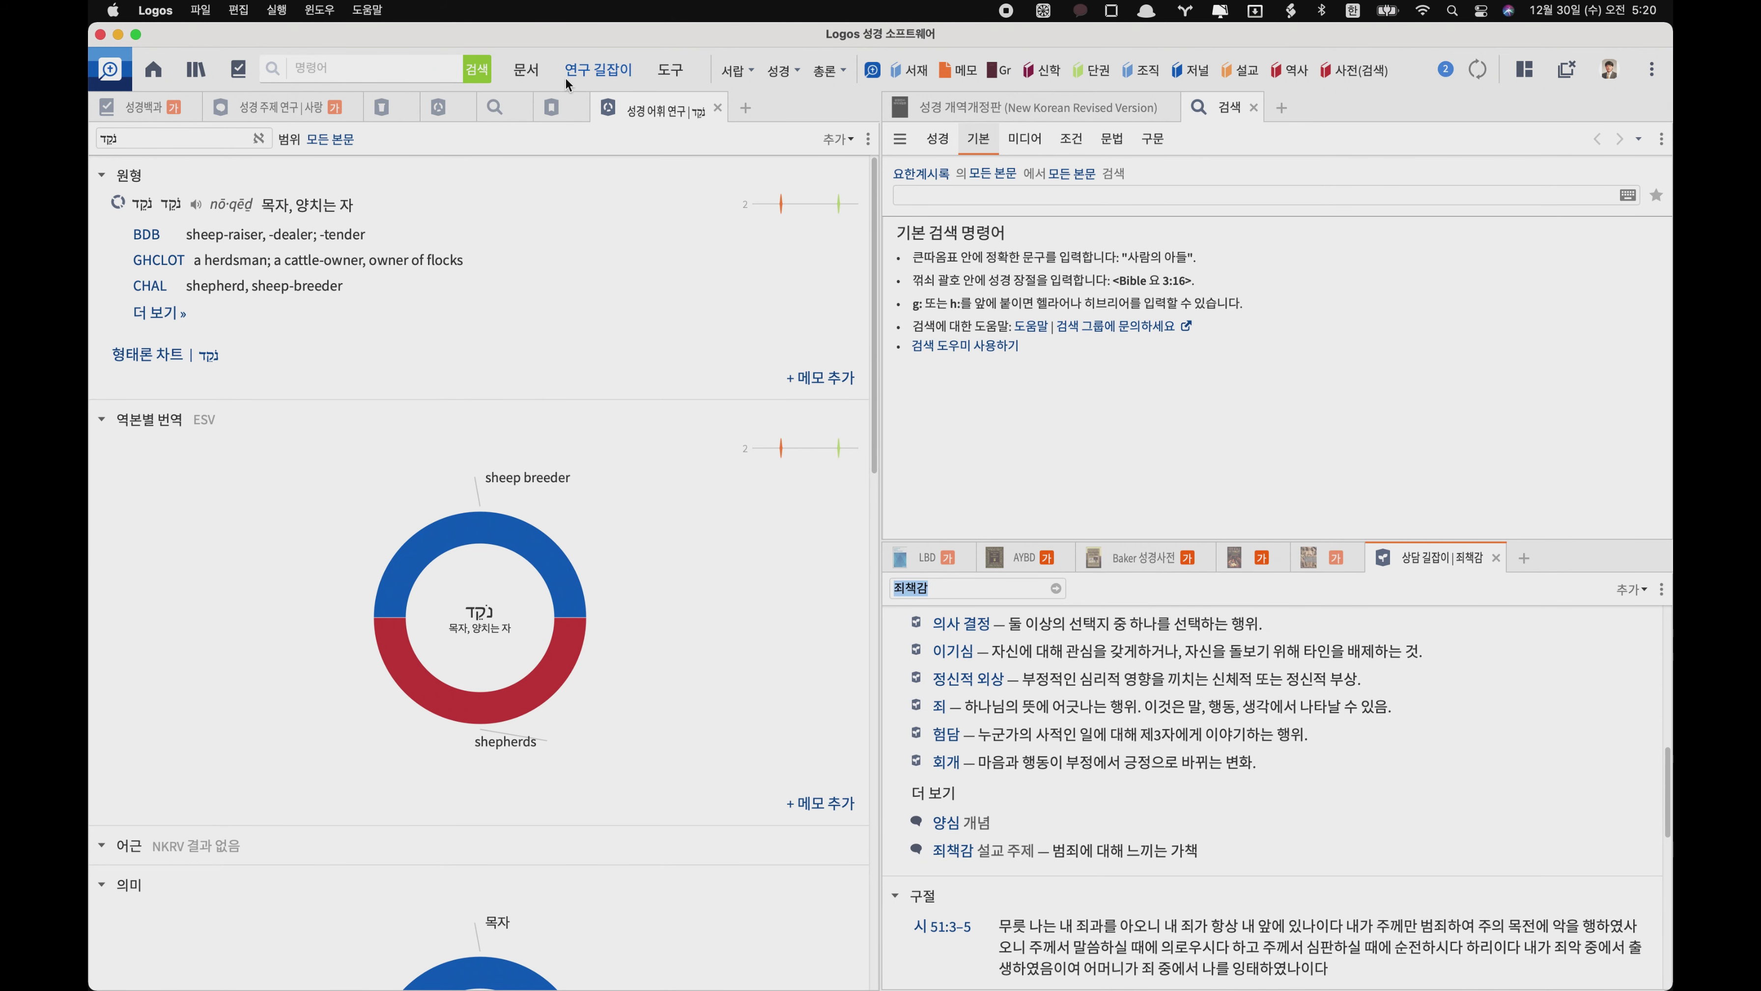
right_click(1446, 556)
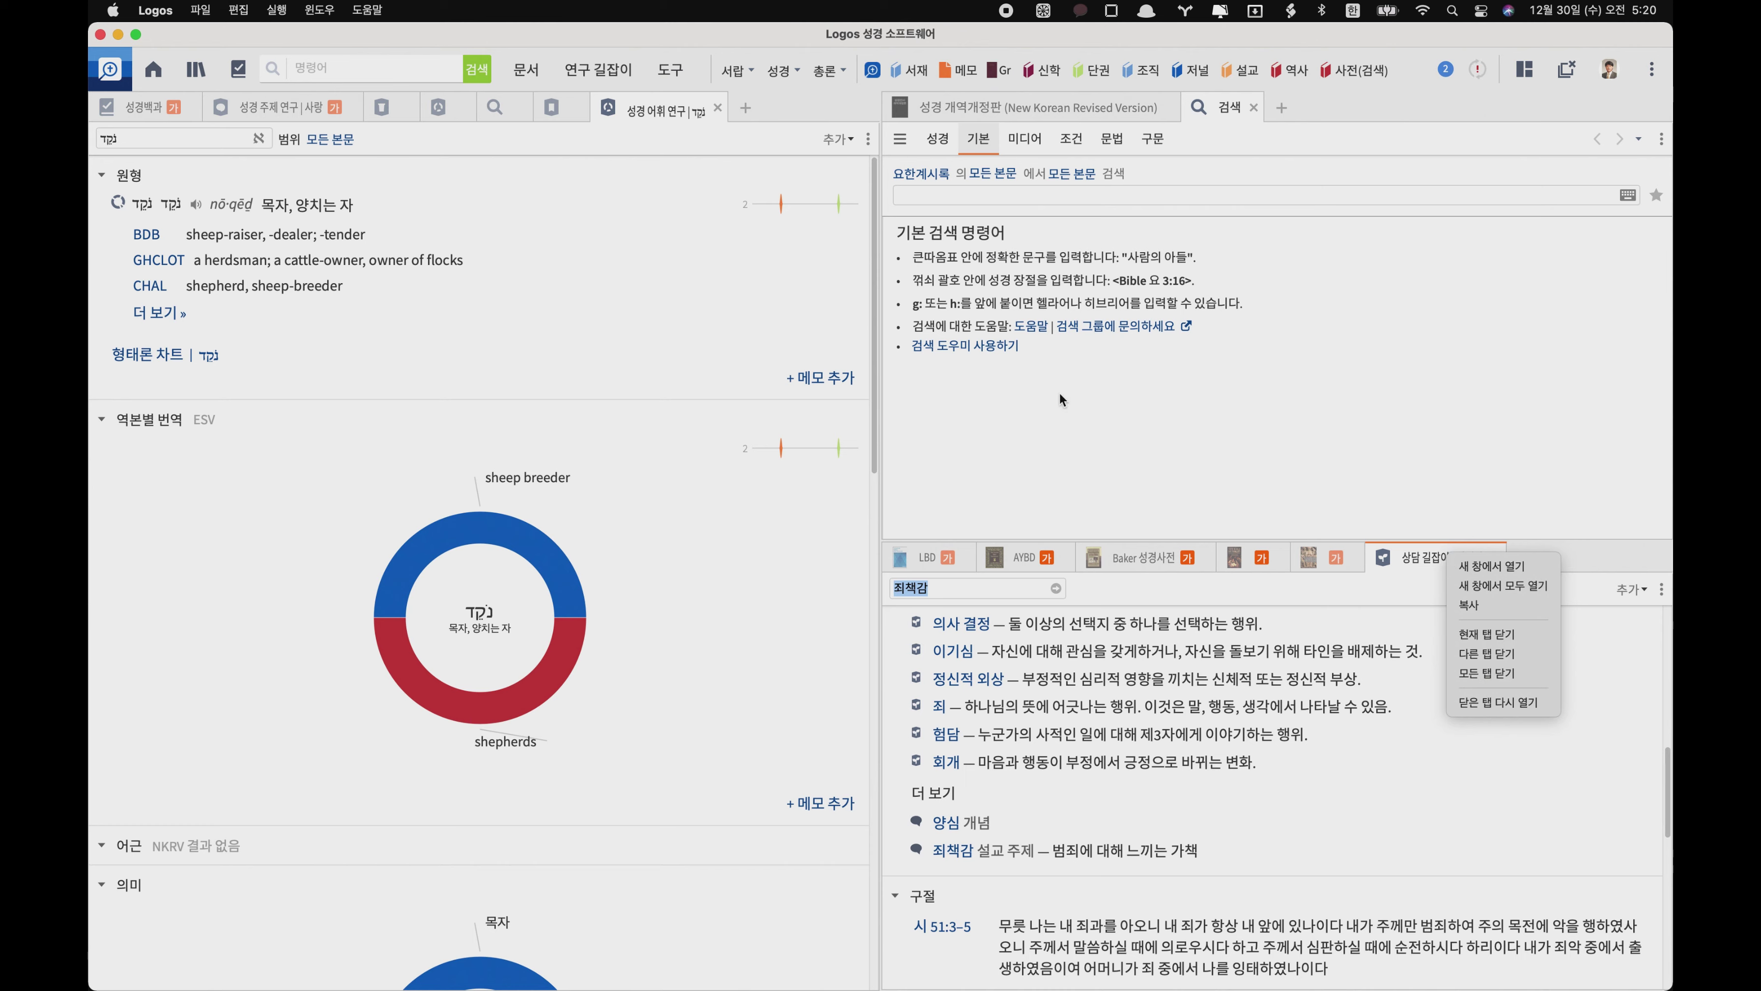
click(518, 60)
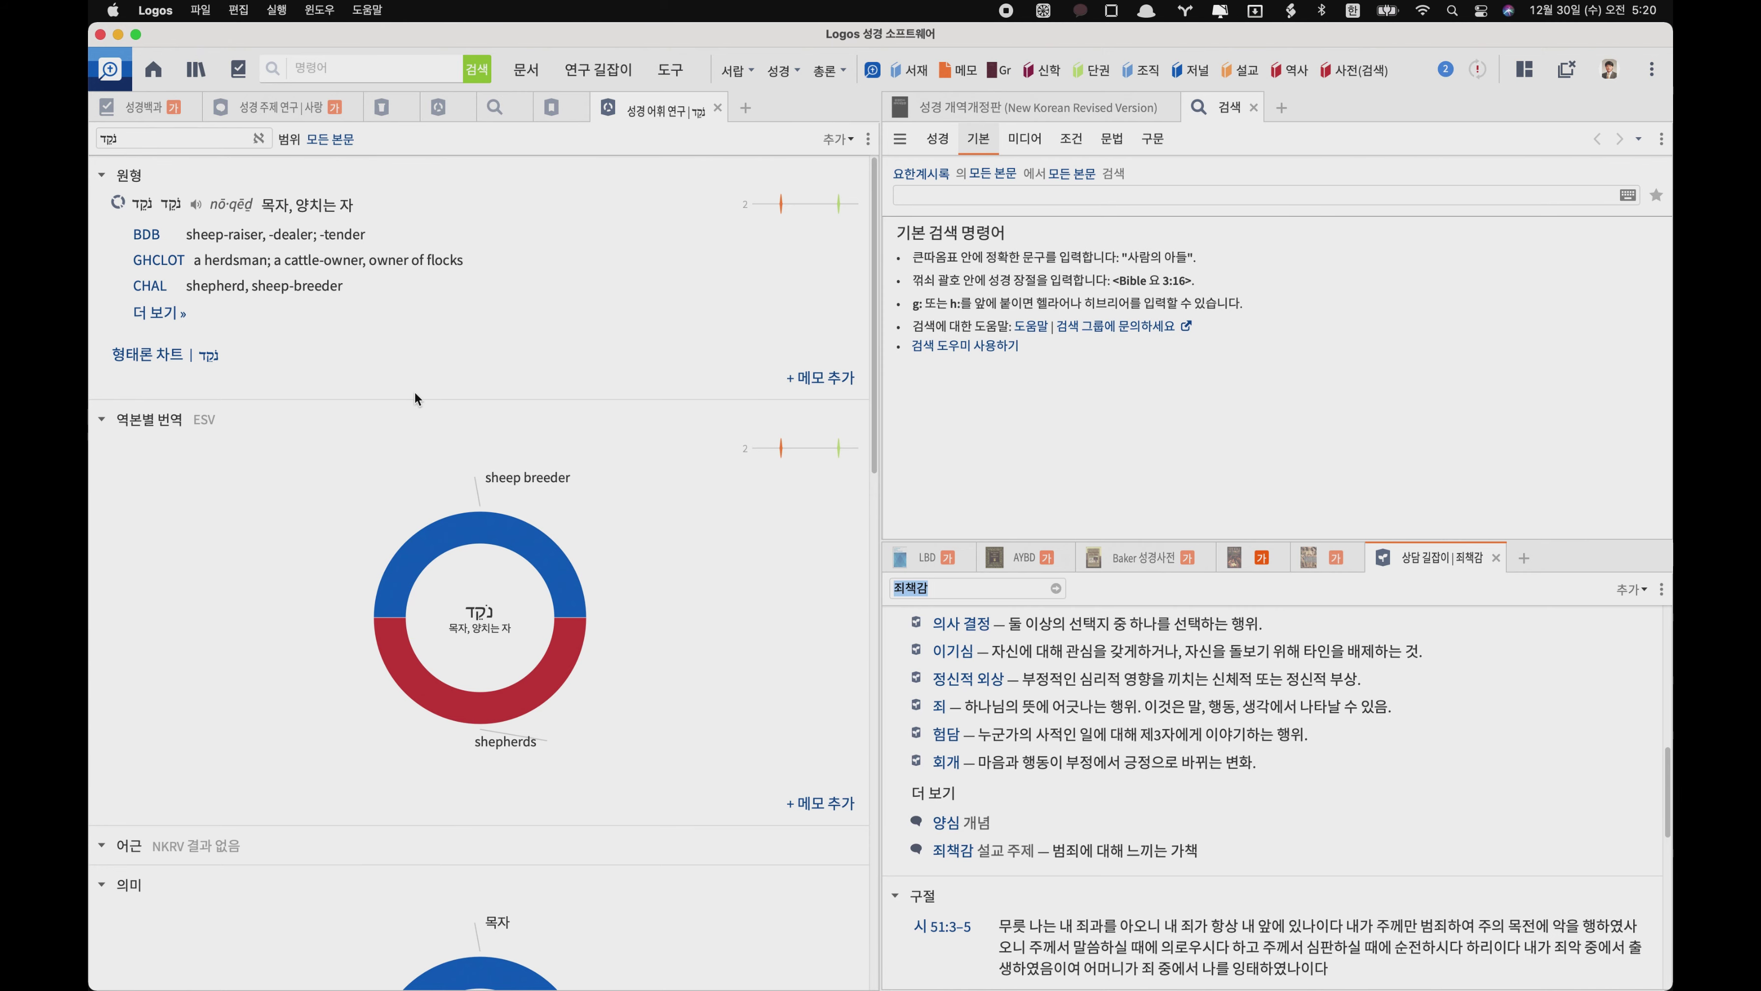
- Bring up the 설교 준비 길잡이 on 구애, 데이트, 사랑하는 관계 and briefly visit the home page
click(386, 109)
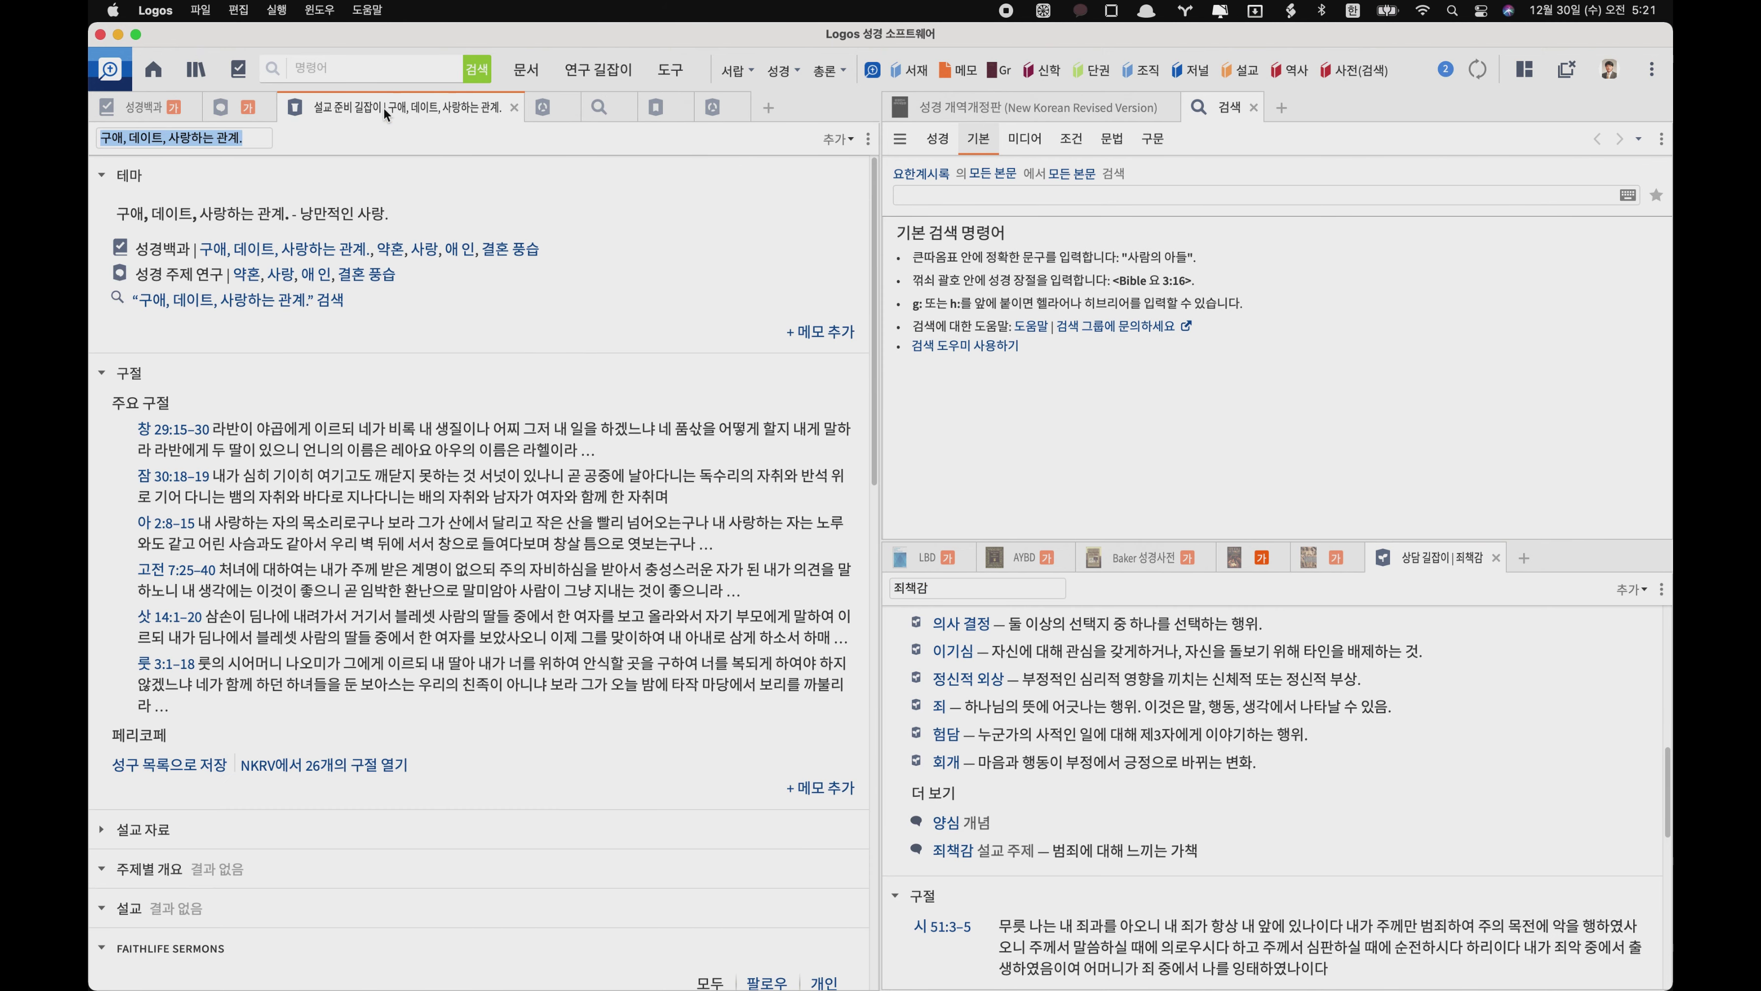
click(153, 70)
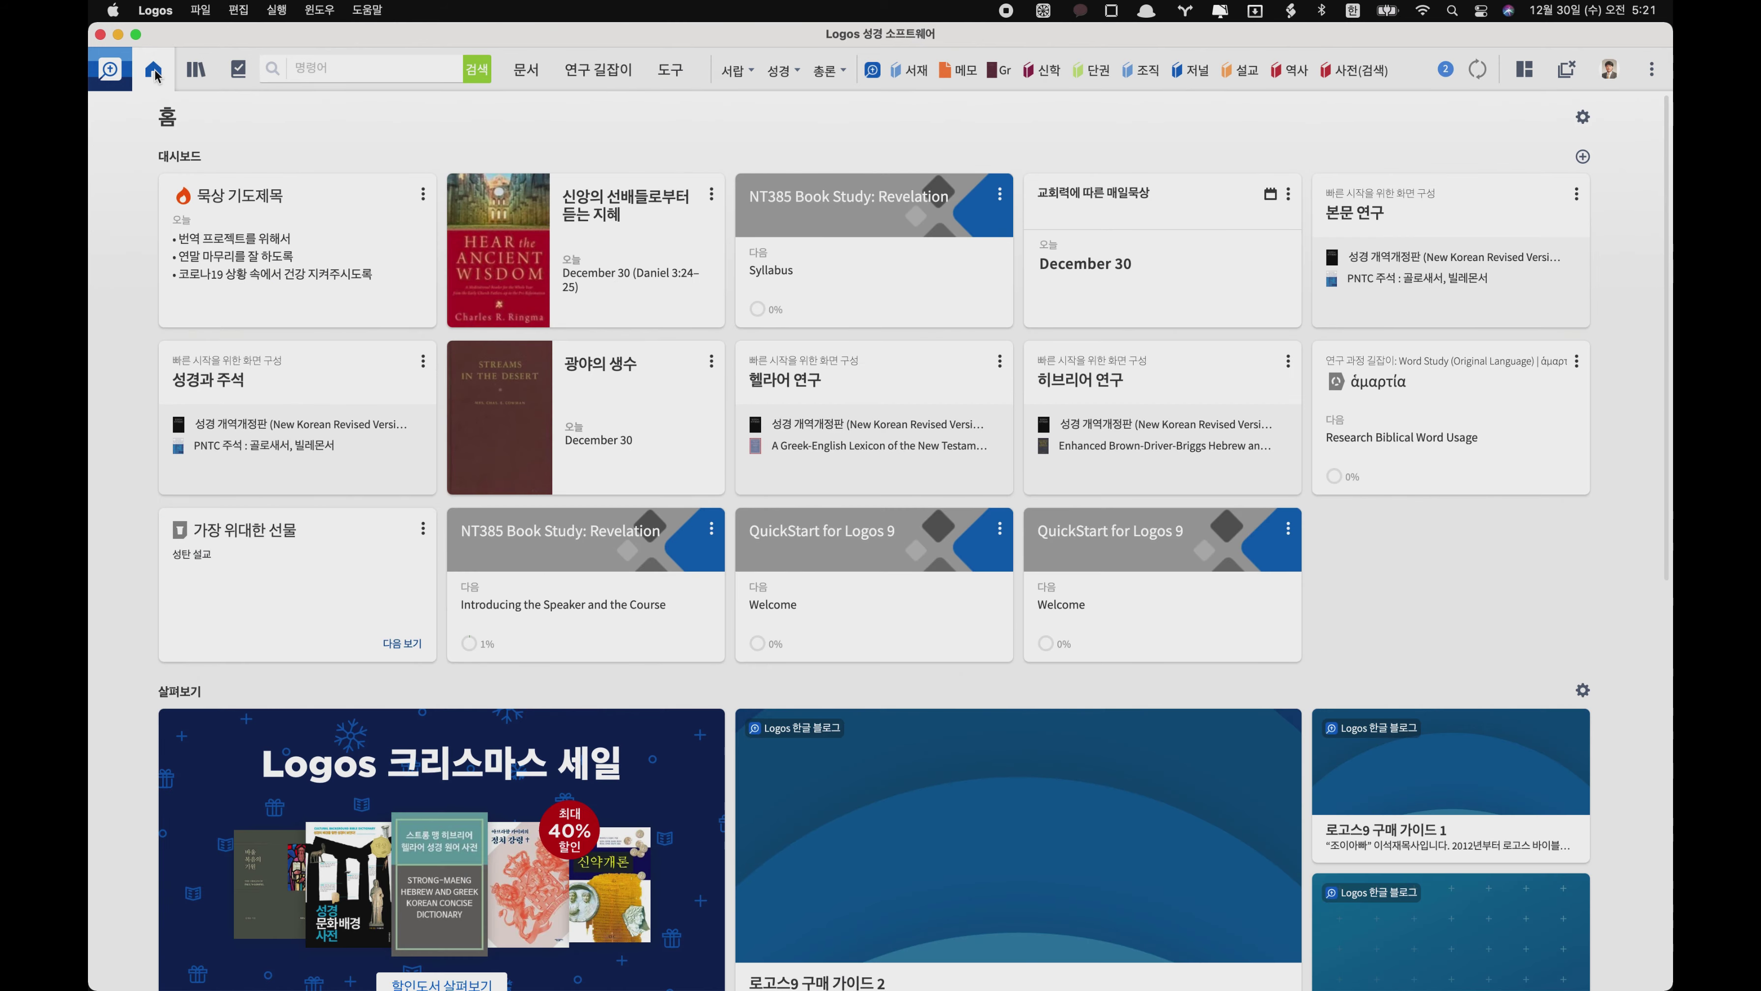
click(156, 74)
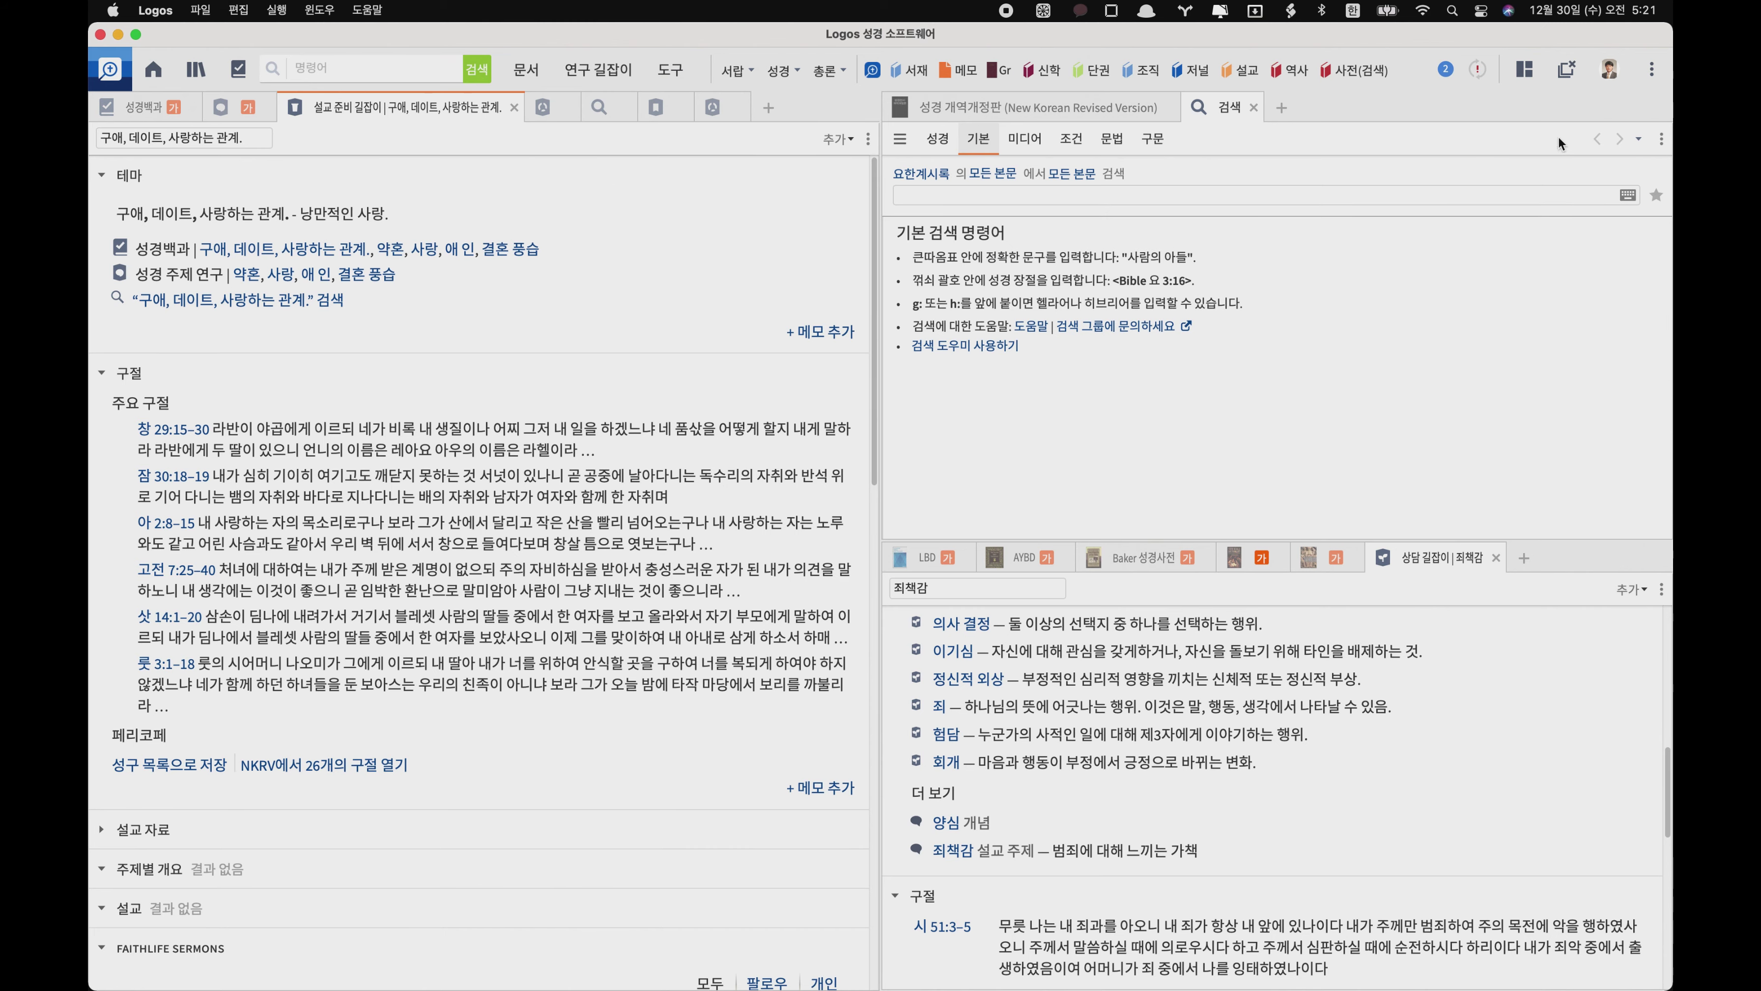
- Save the current arrangement of panels as a named layout called 테스트
click(1525, 73)
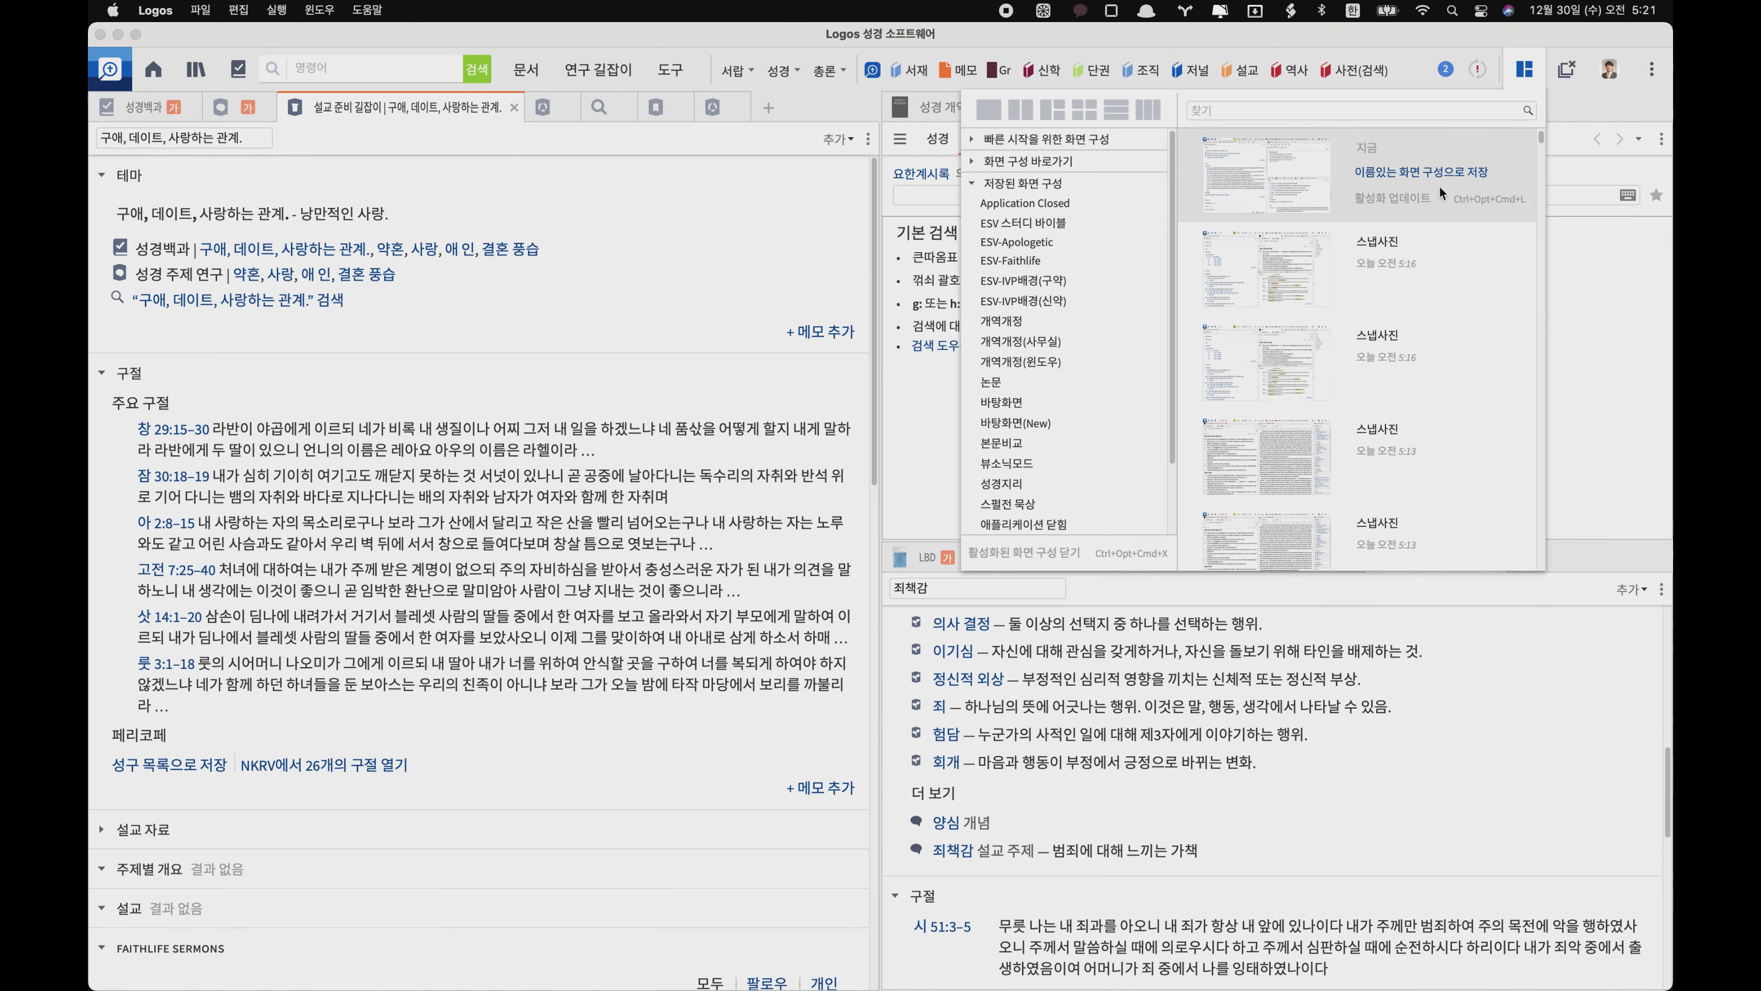
click(1404, 173)
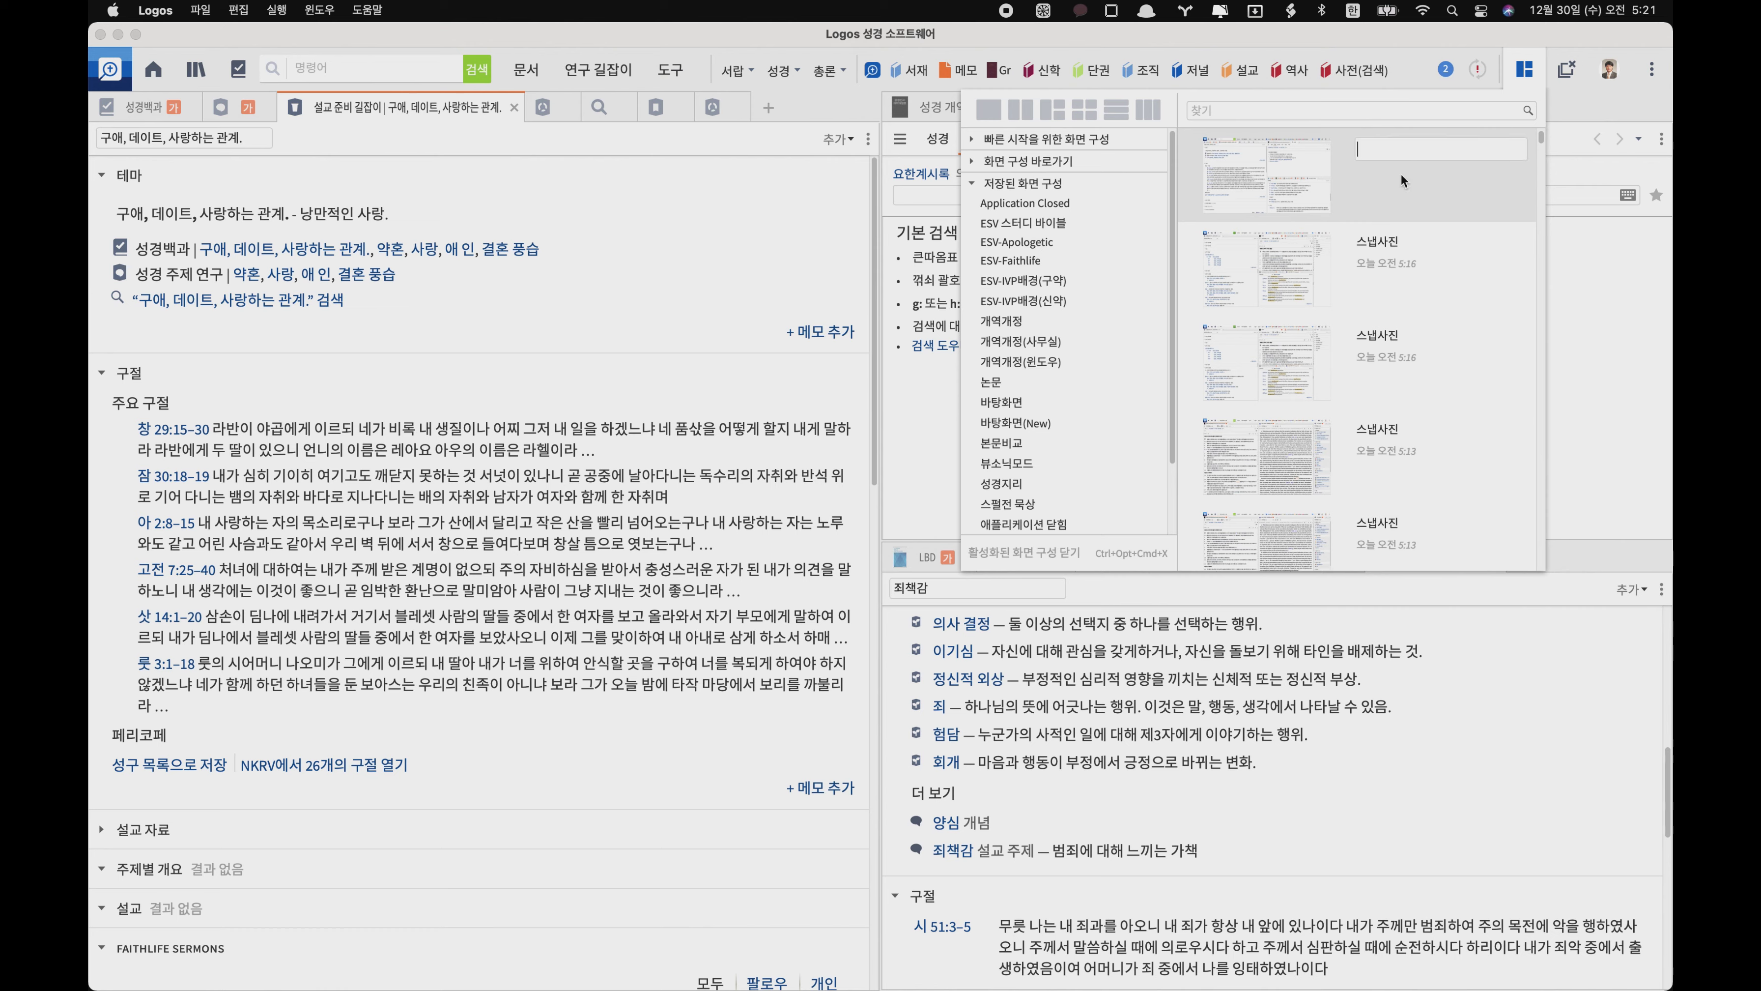
text(테스트)
key(Return)
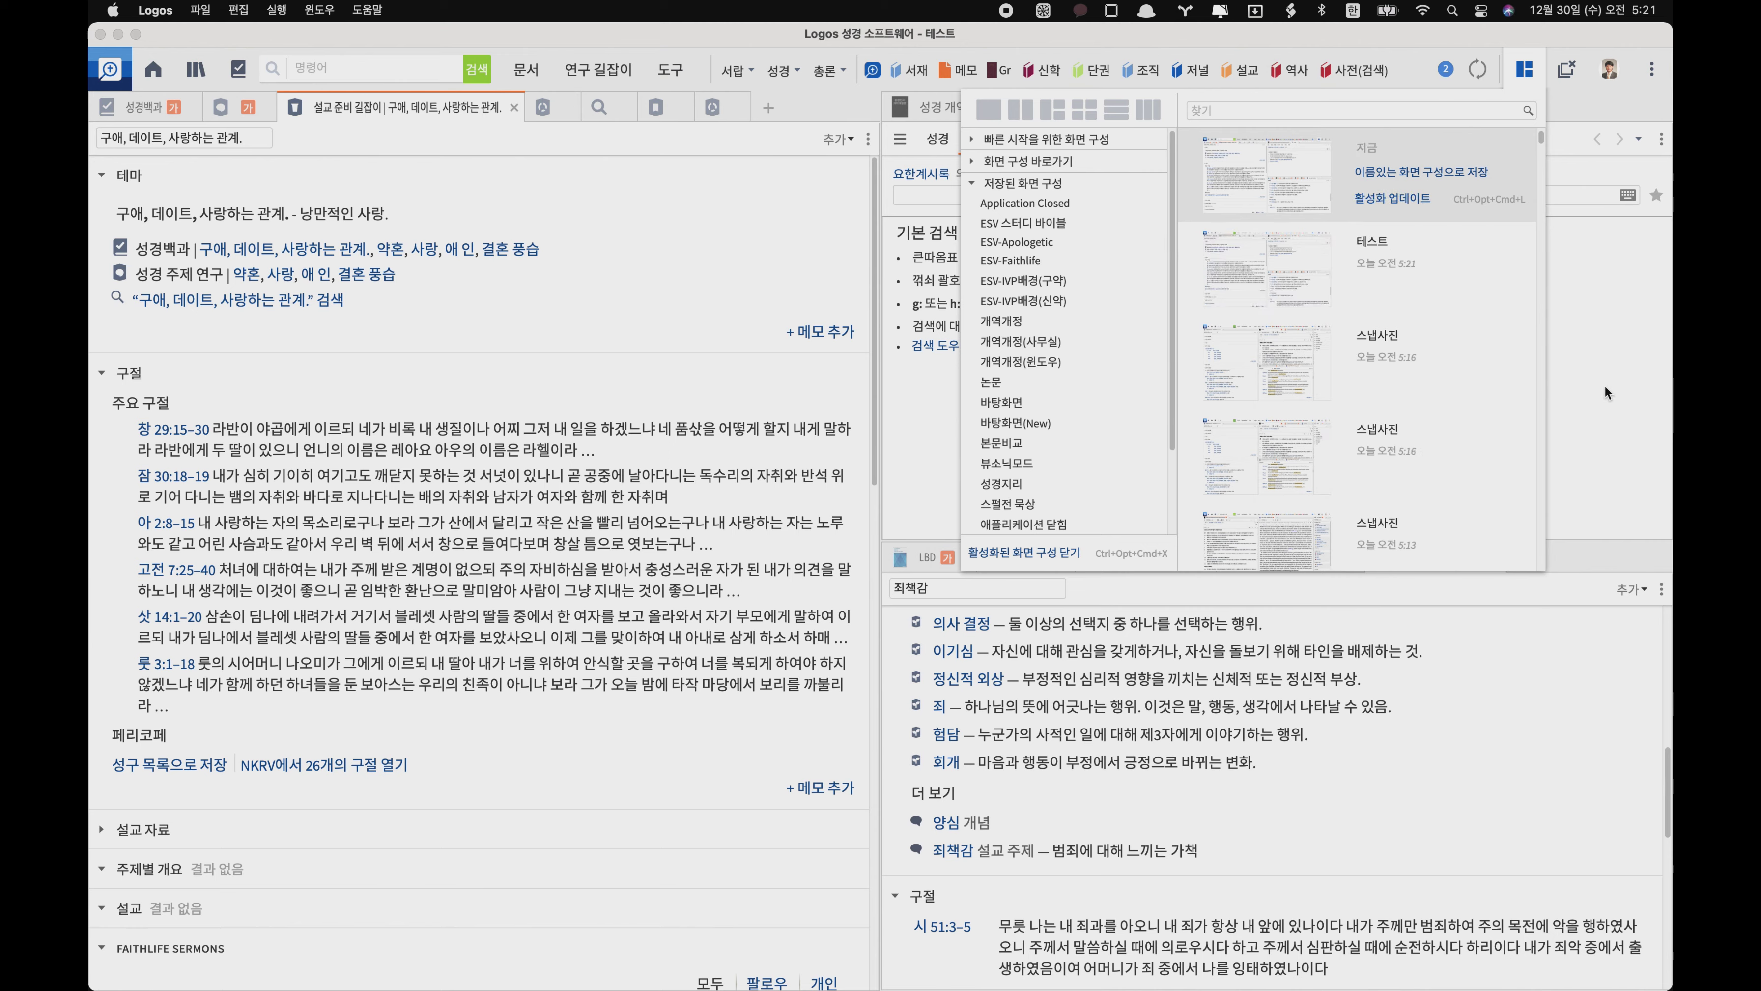
click(584, 549)
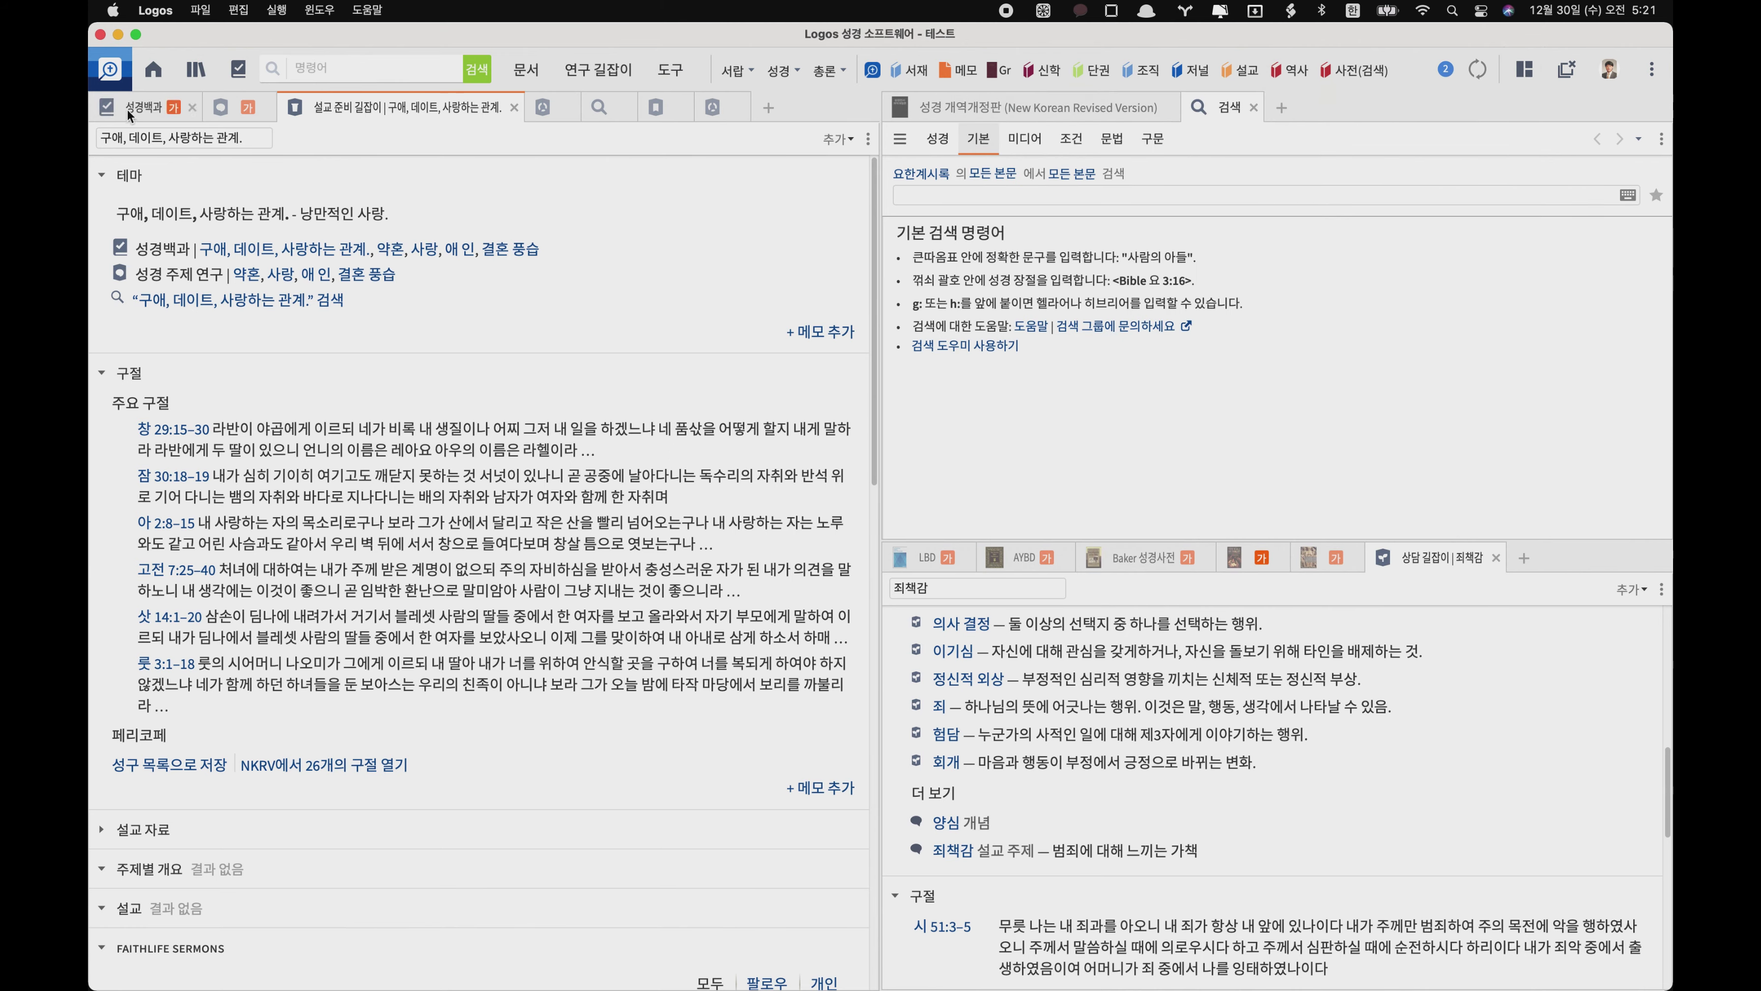
- Load the saved layout ESV-IVP배경(신약) and return to the saved layout 테스트
click(1524, 76)
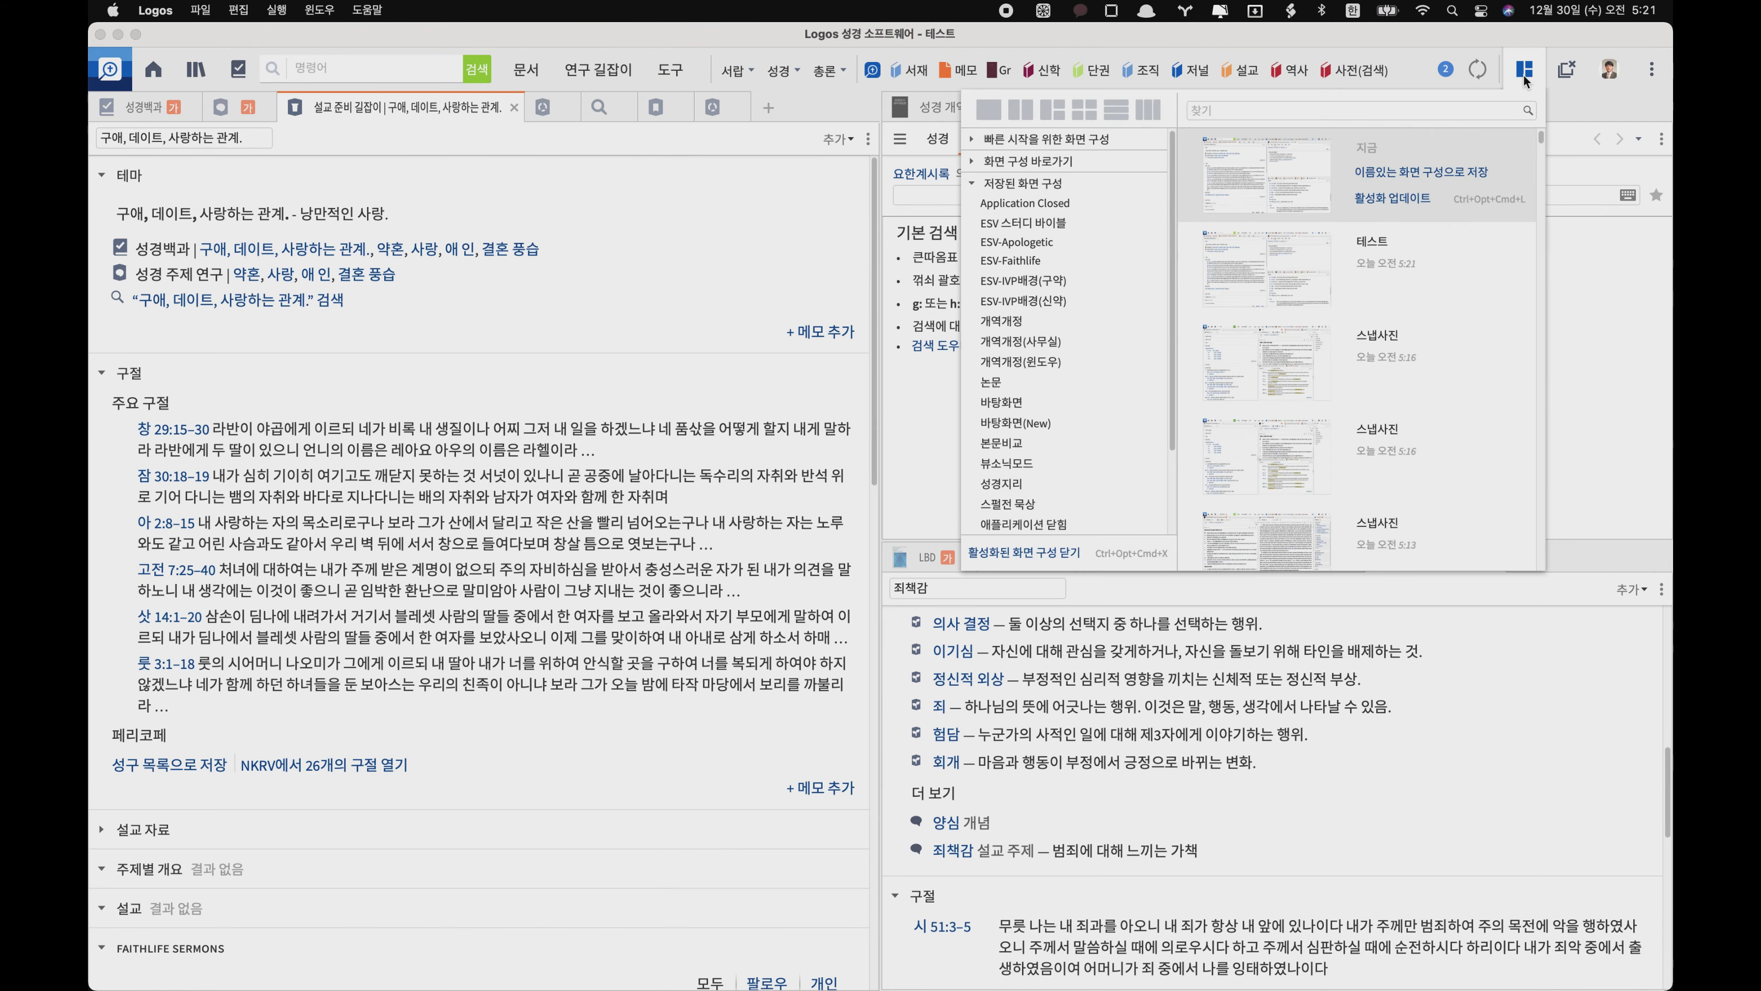
click(1004, 304)
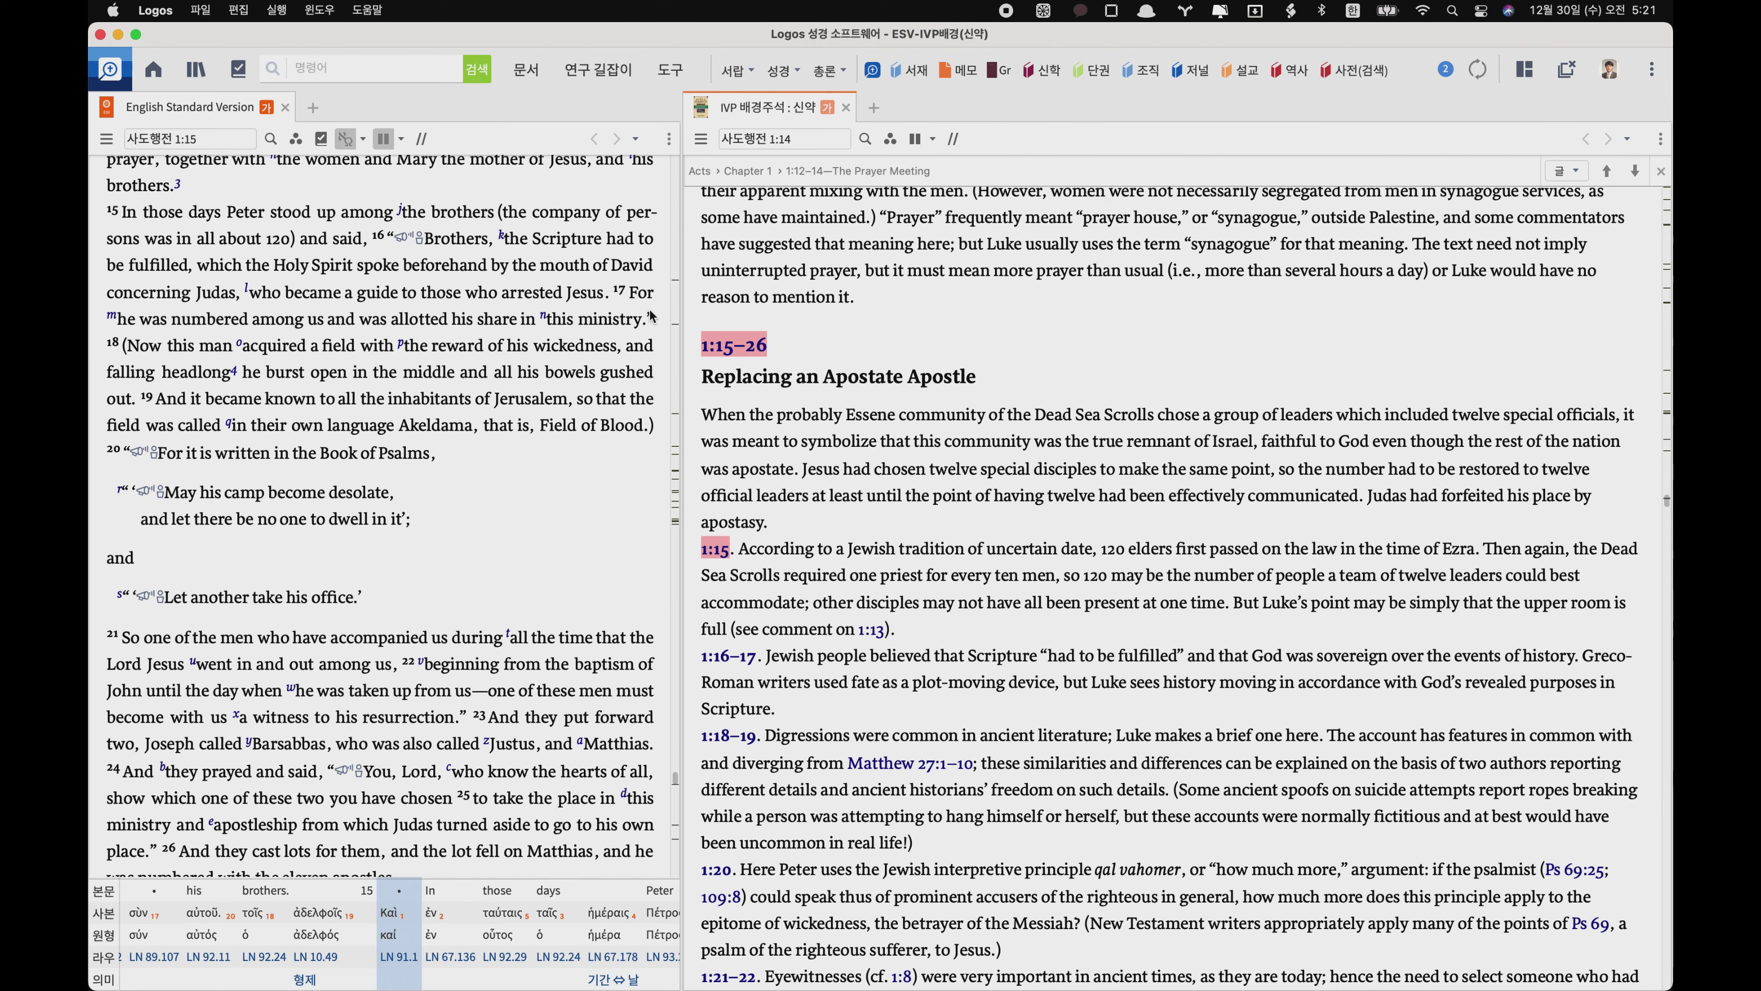
click(1525, 74)
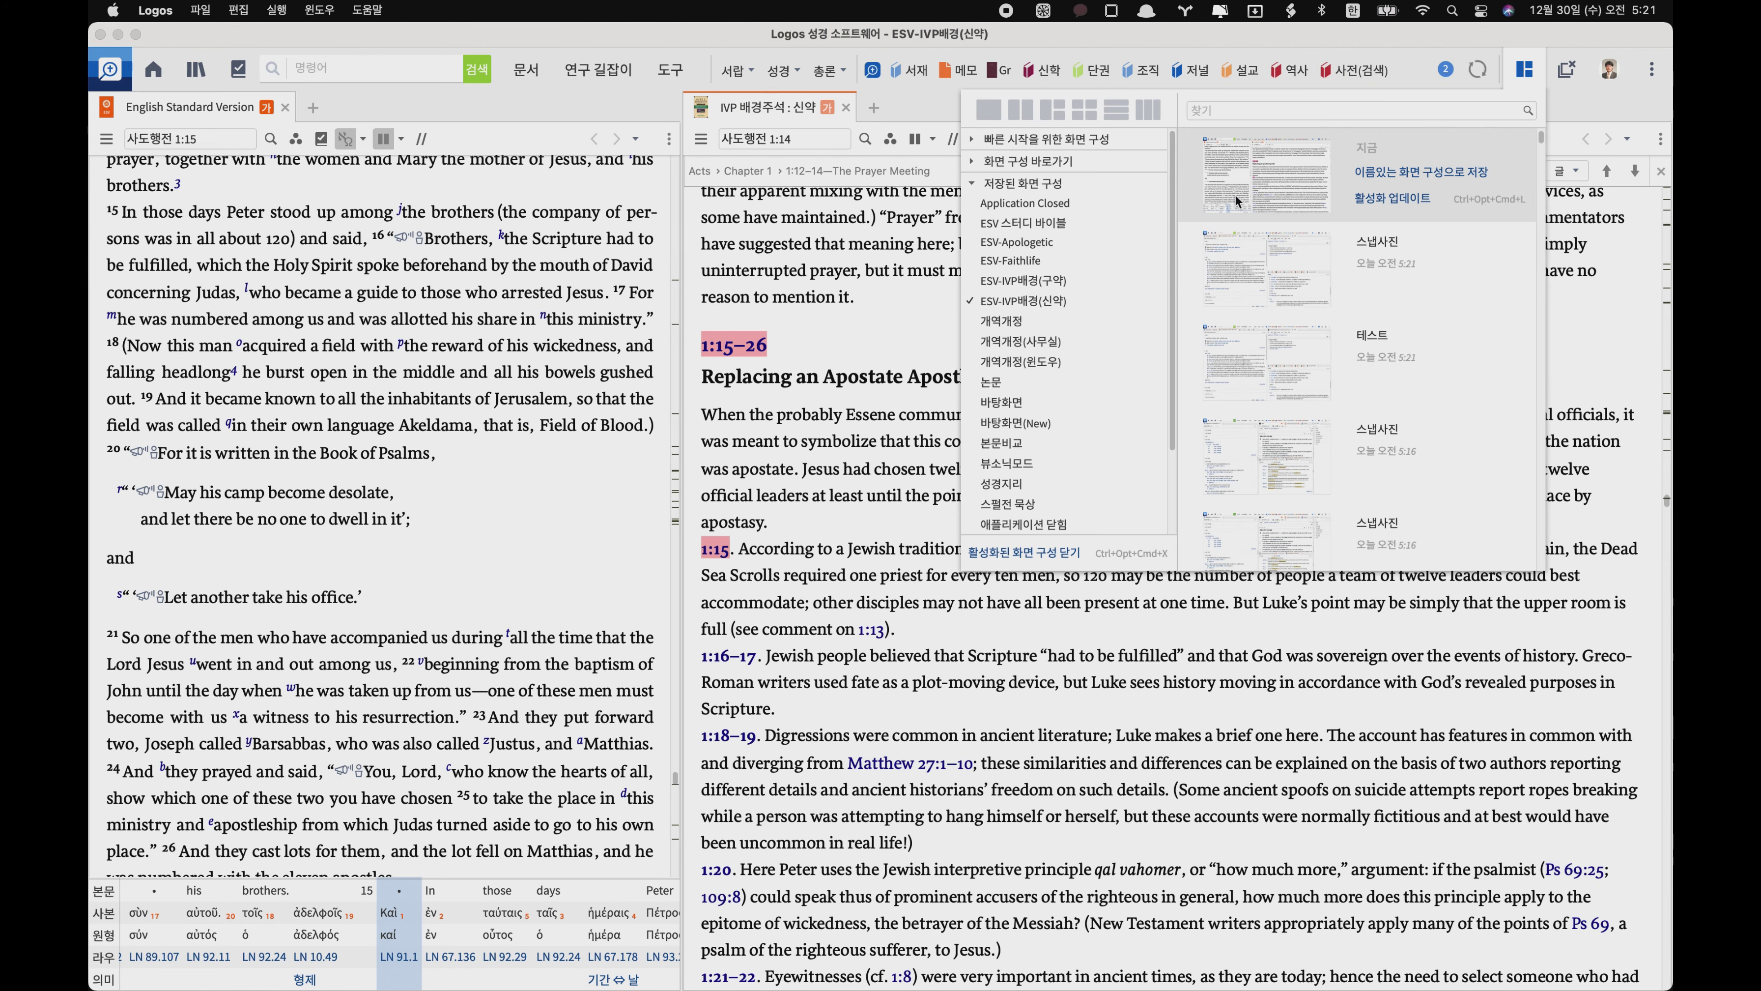
mouse_move(1360, 338)
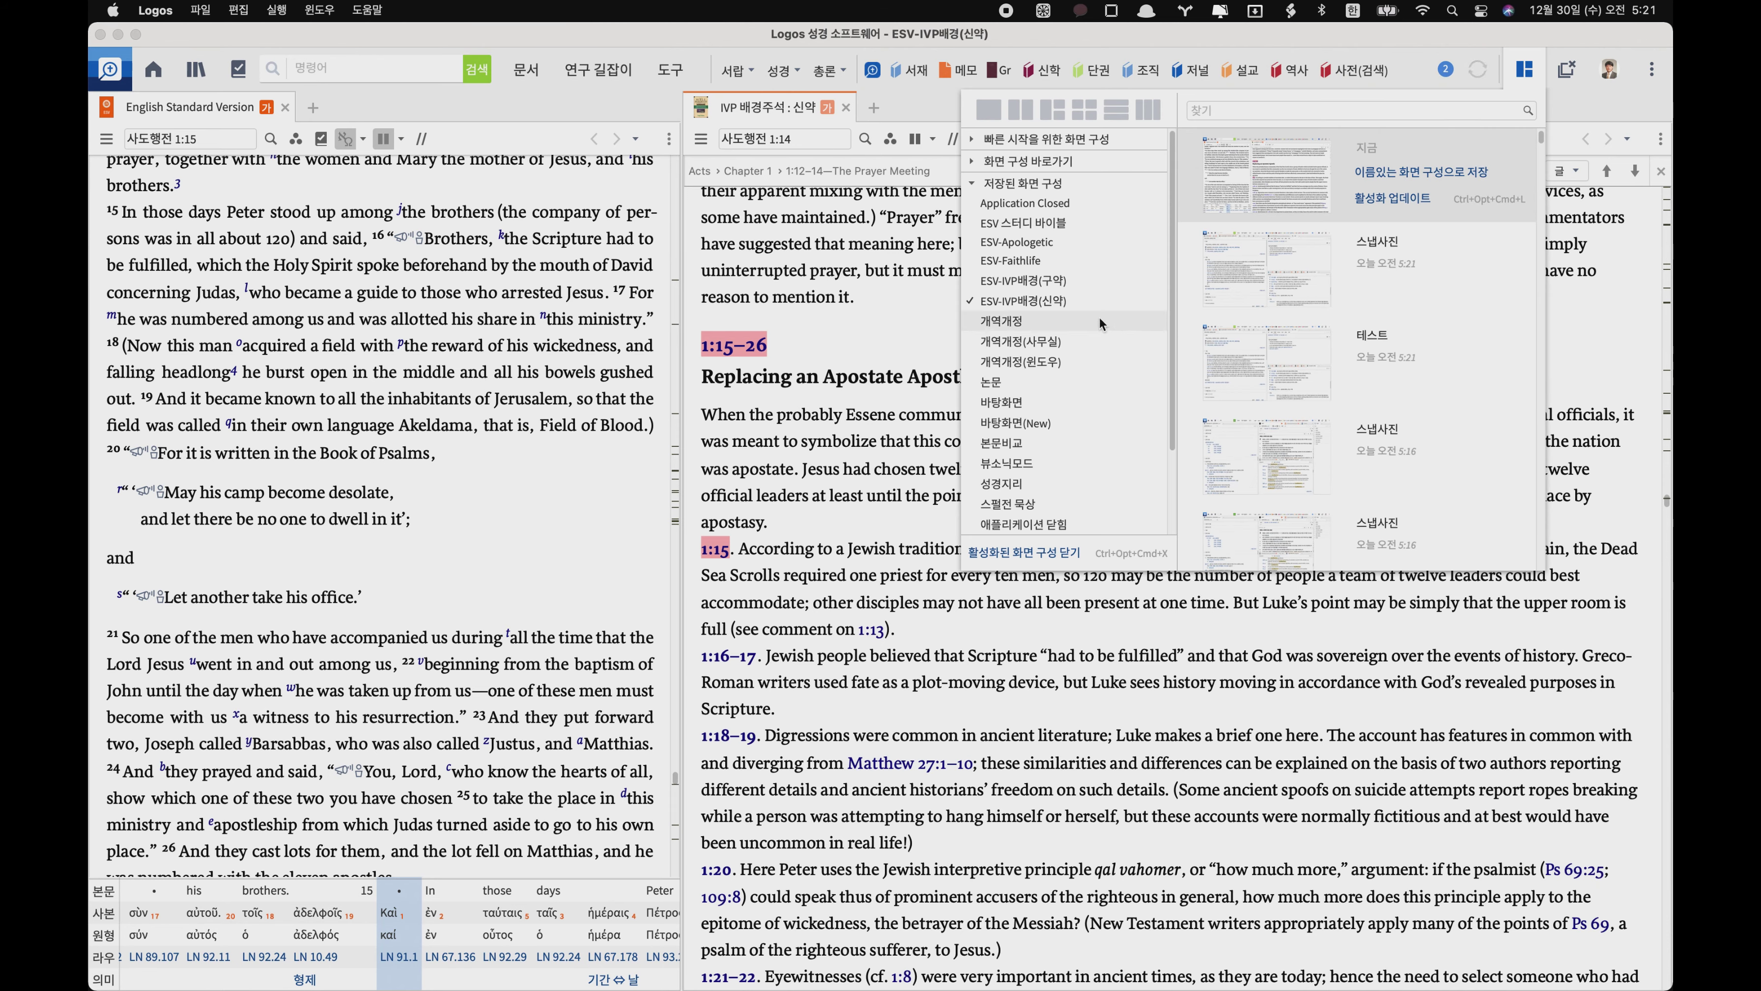
scroll(1047, 435, down, 3)
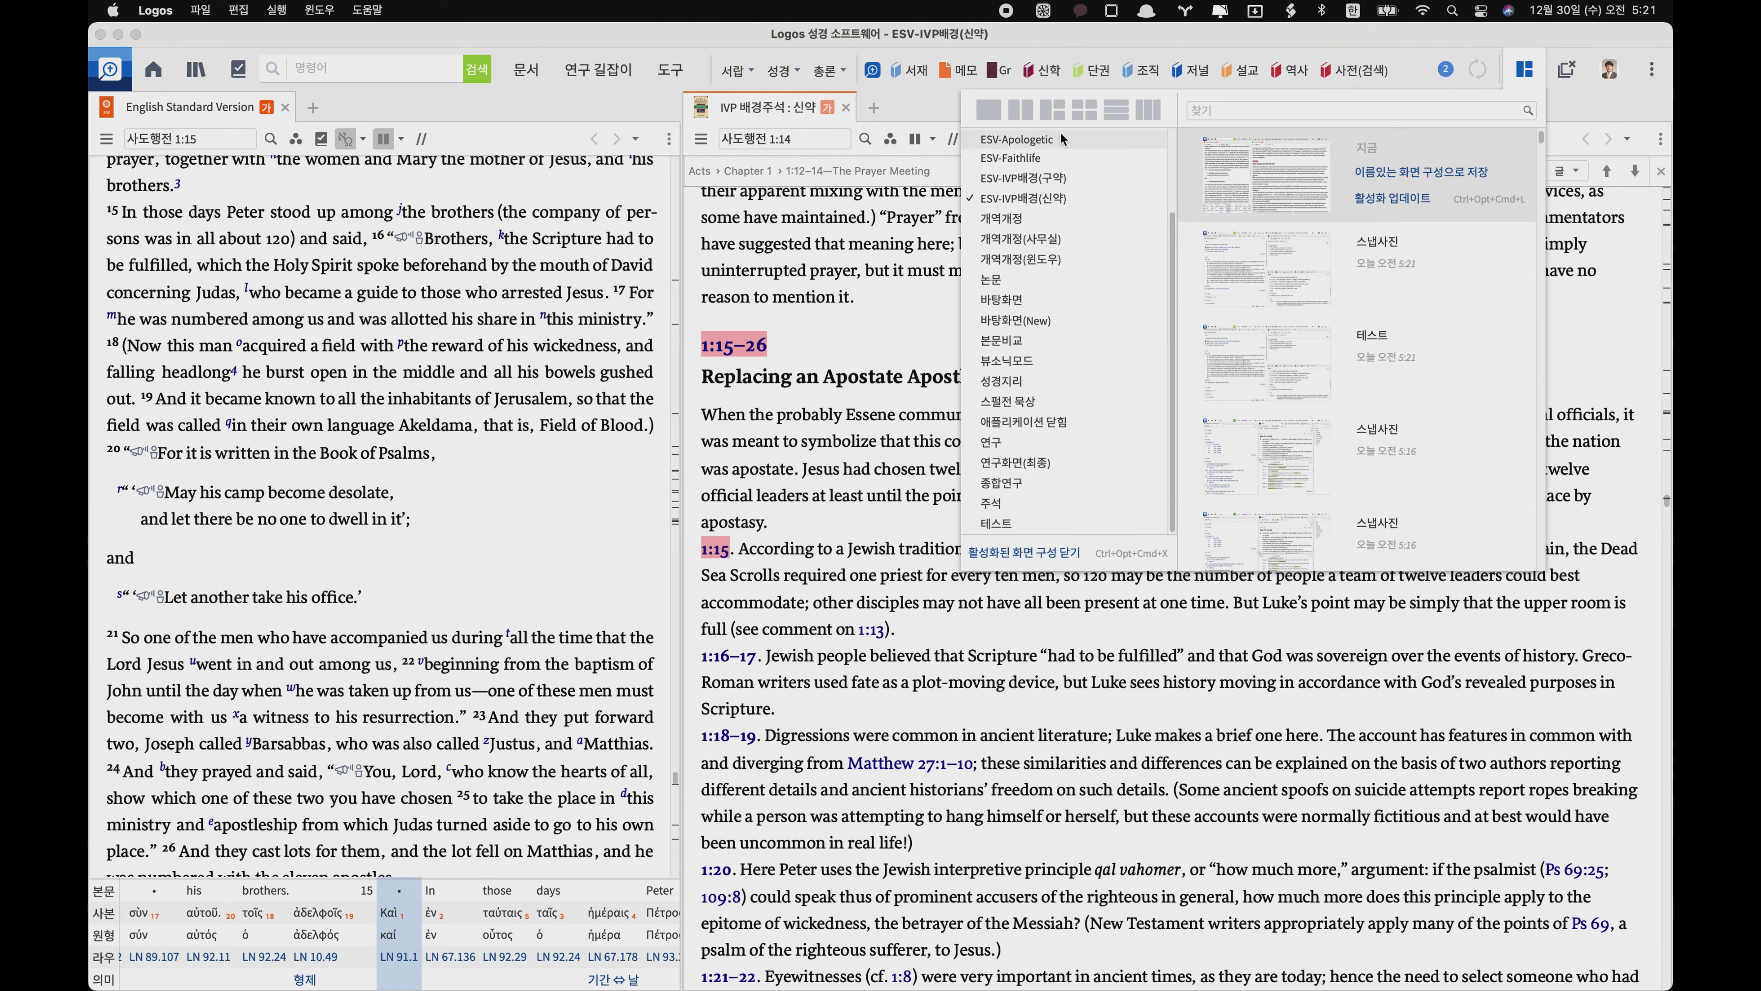
click(996, 521)
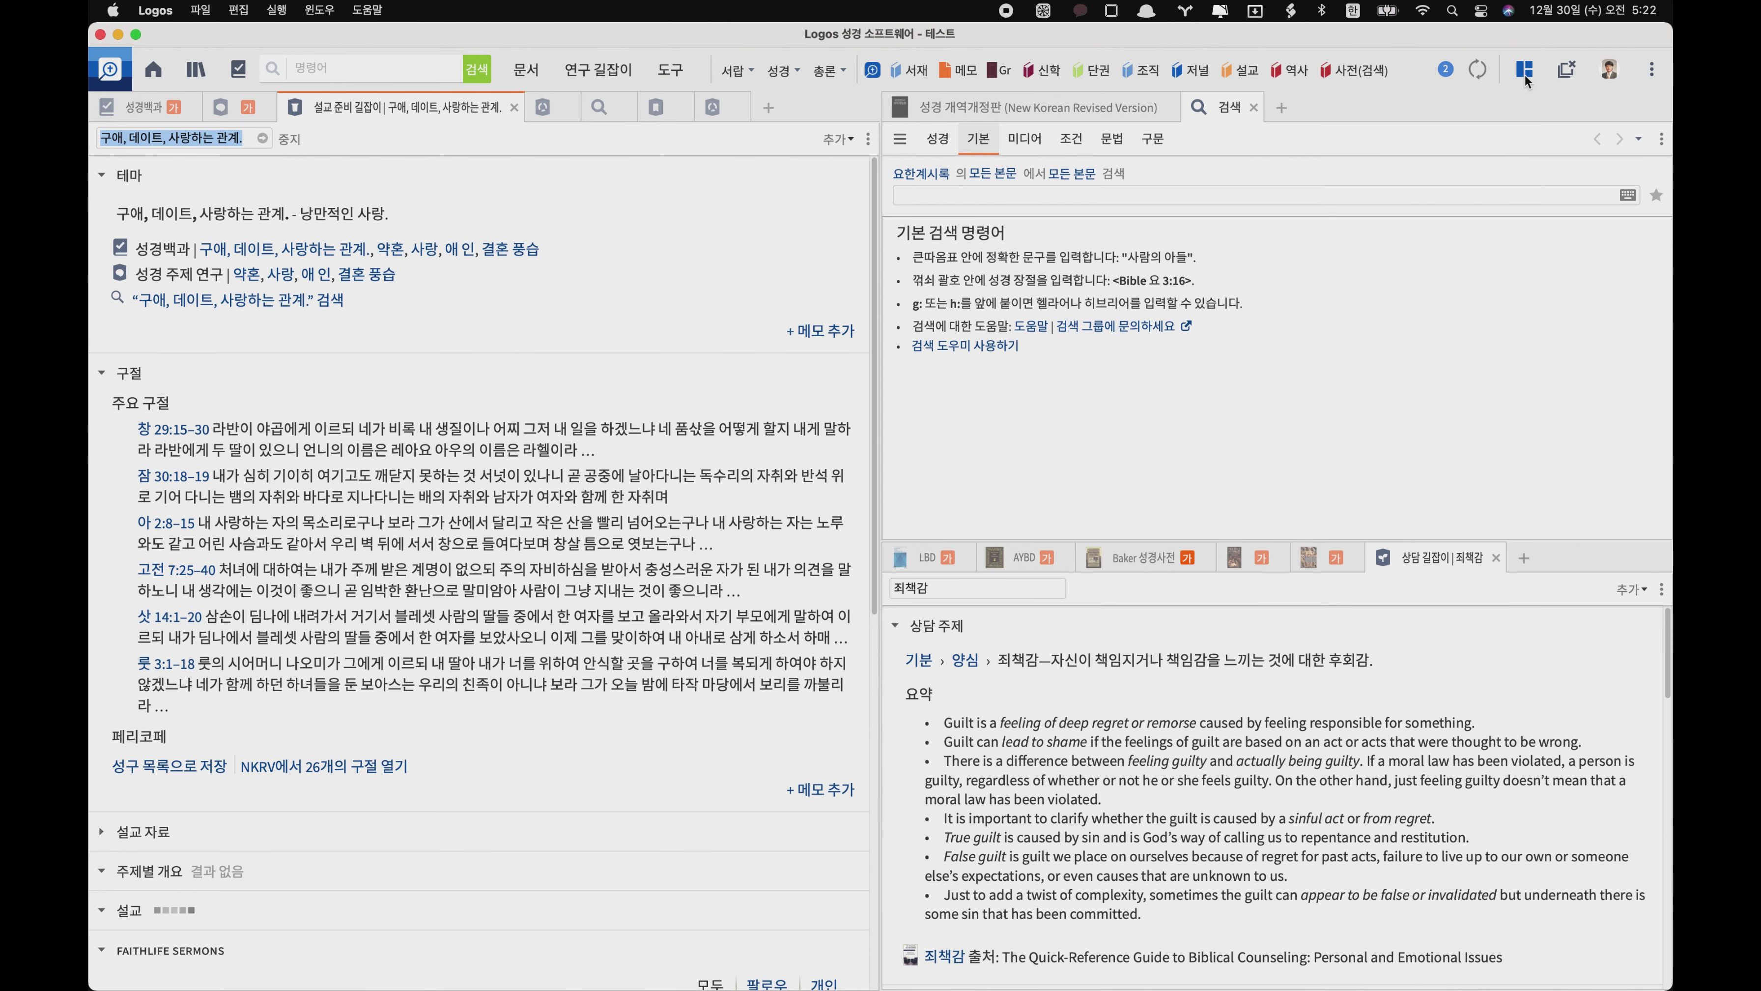
click(1525, 73)
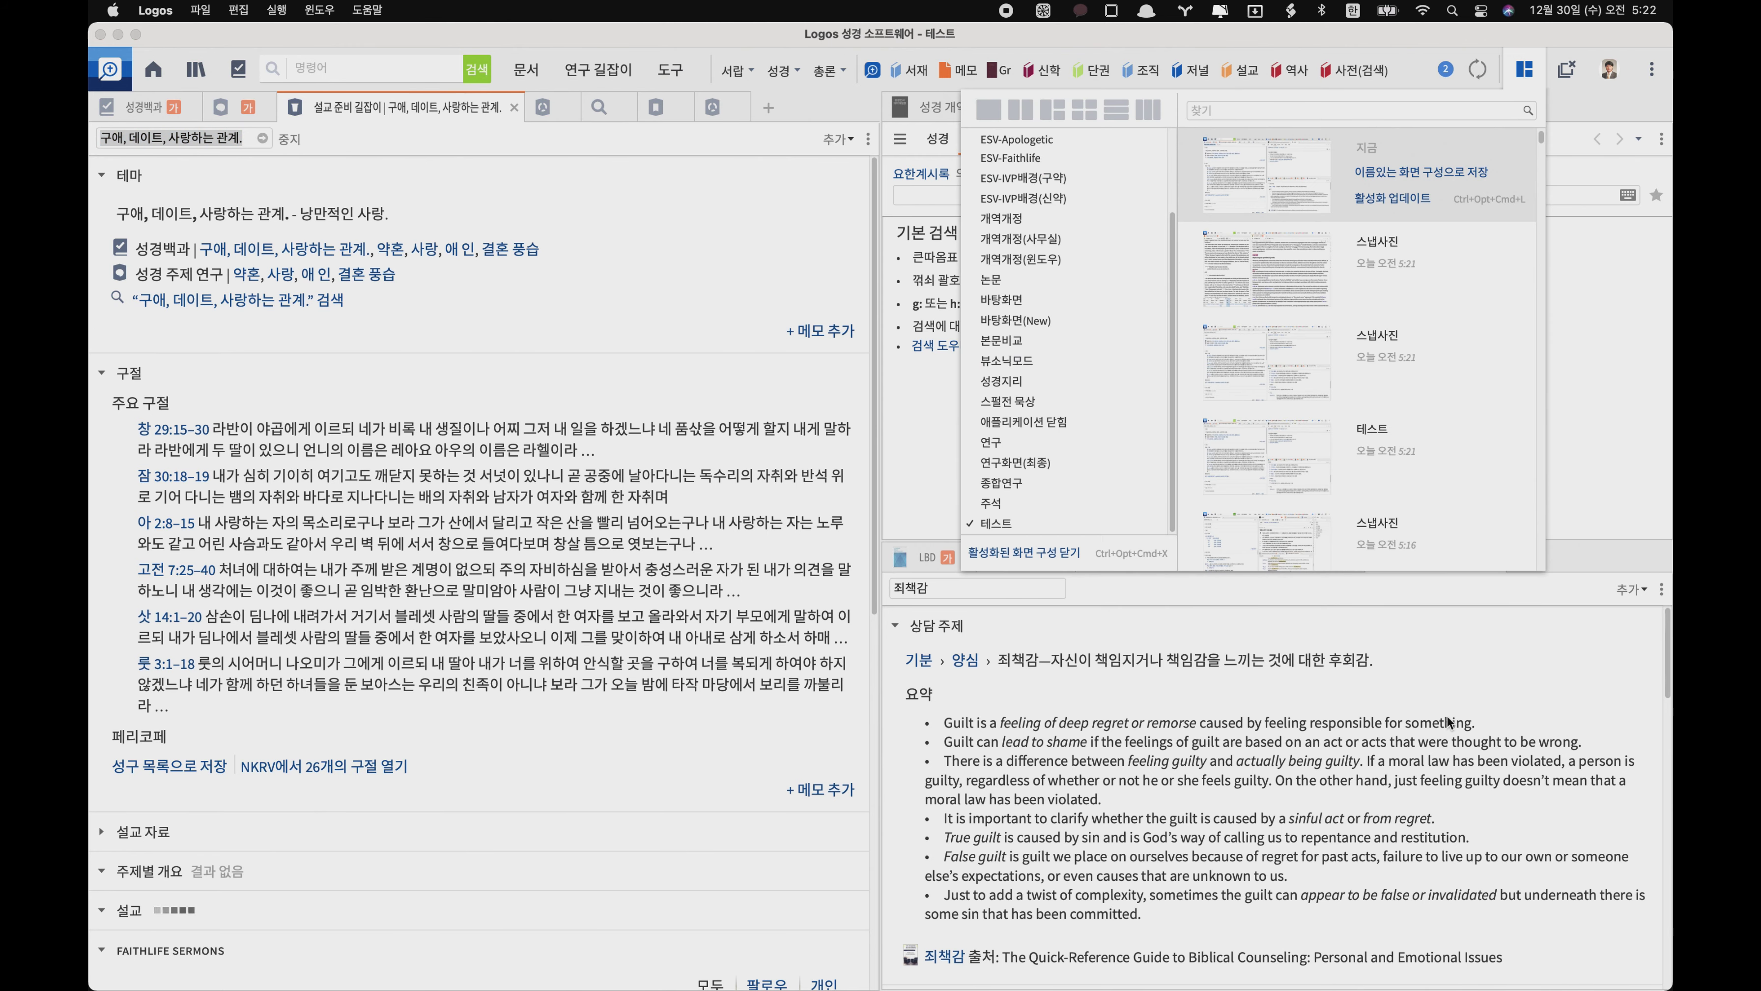
click(695, 182)
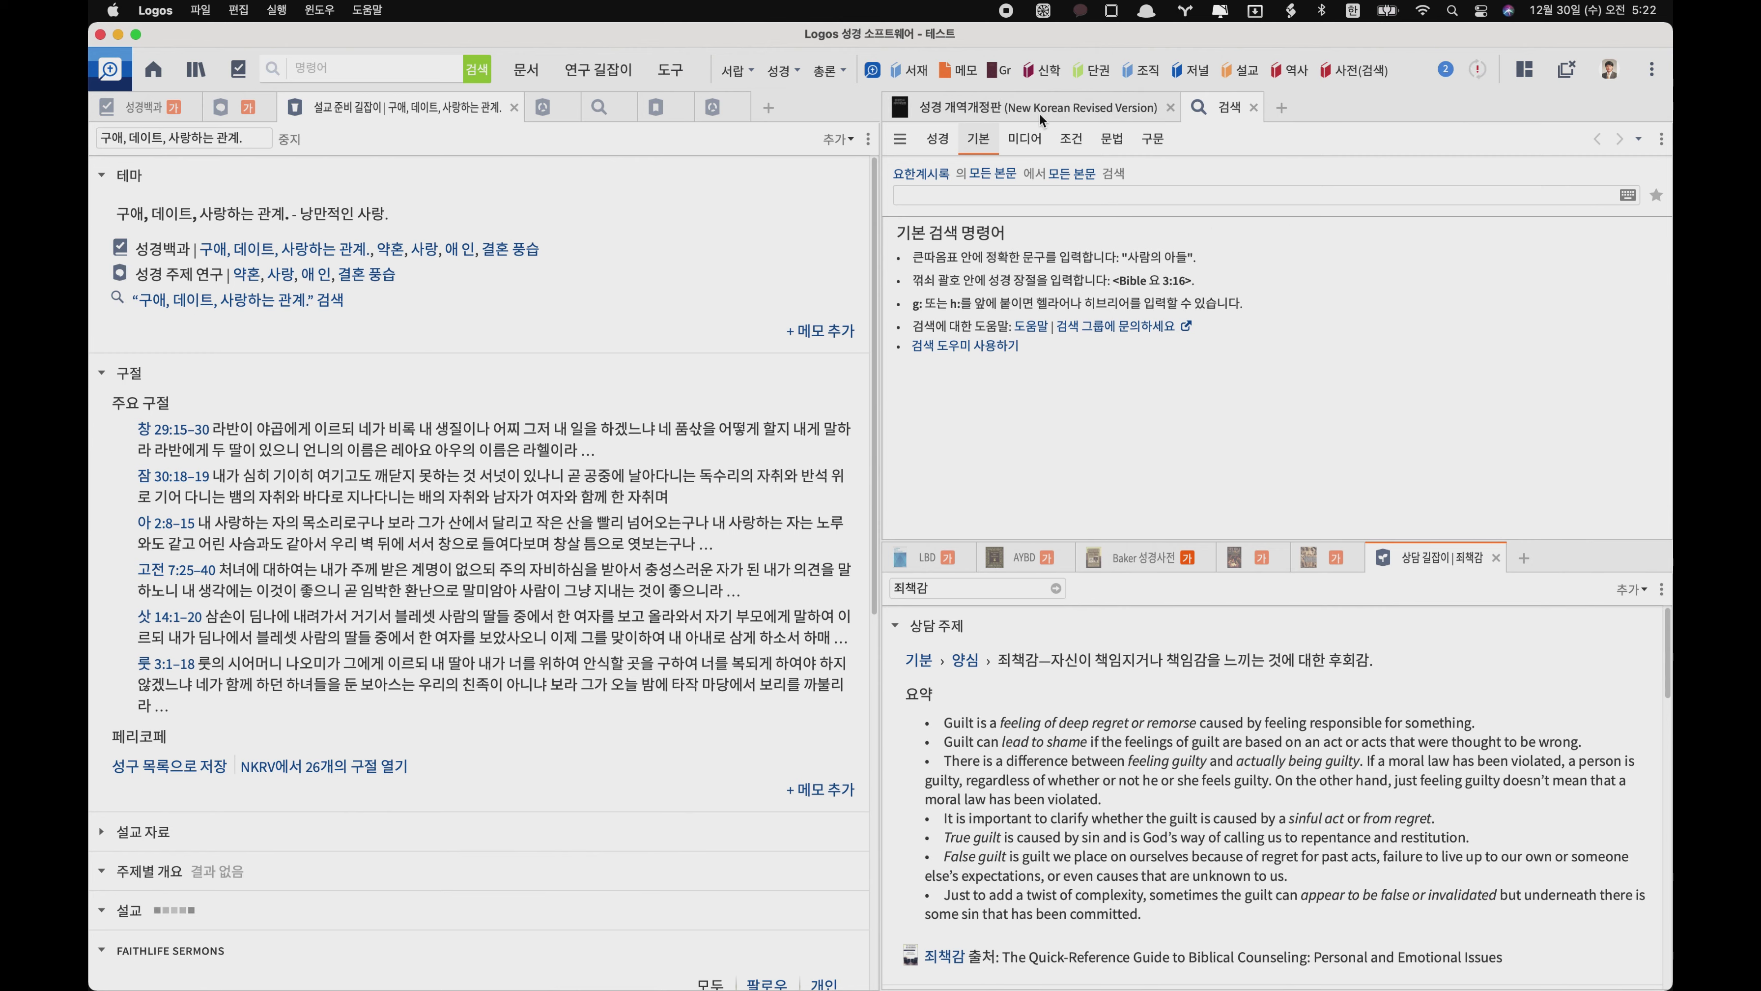
- Show and close the 즐겨찾기 list, and open the 헬라어 성경(UBS 5th 개정판) from its shortcut
click(908, 72)
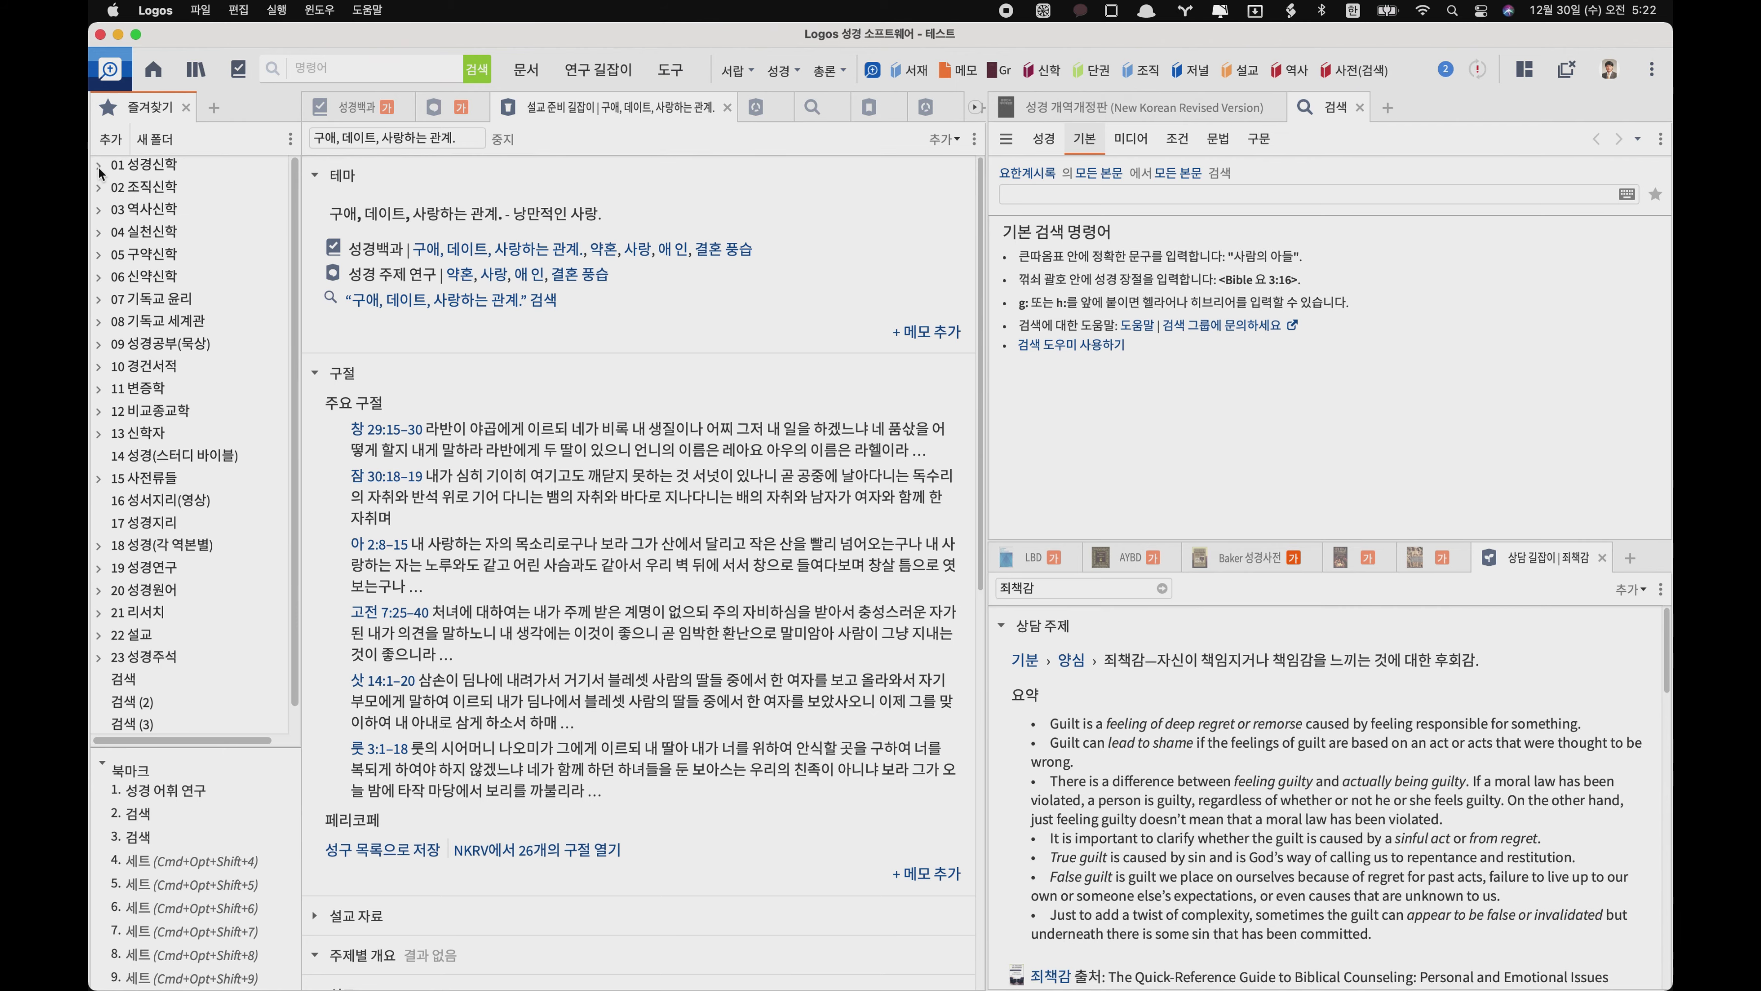
click(188, 106)
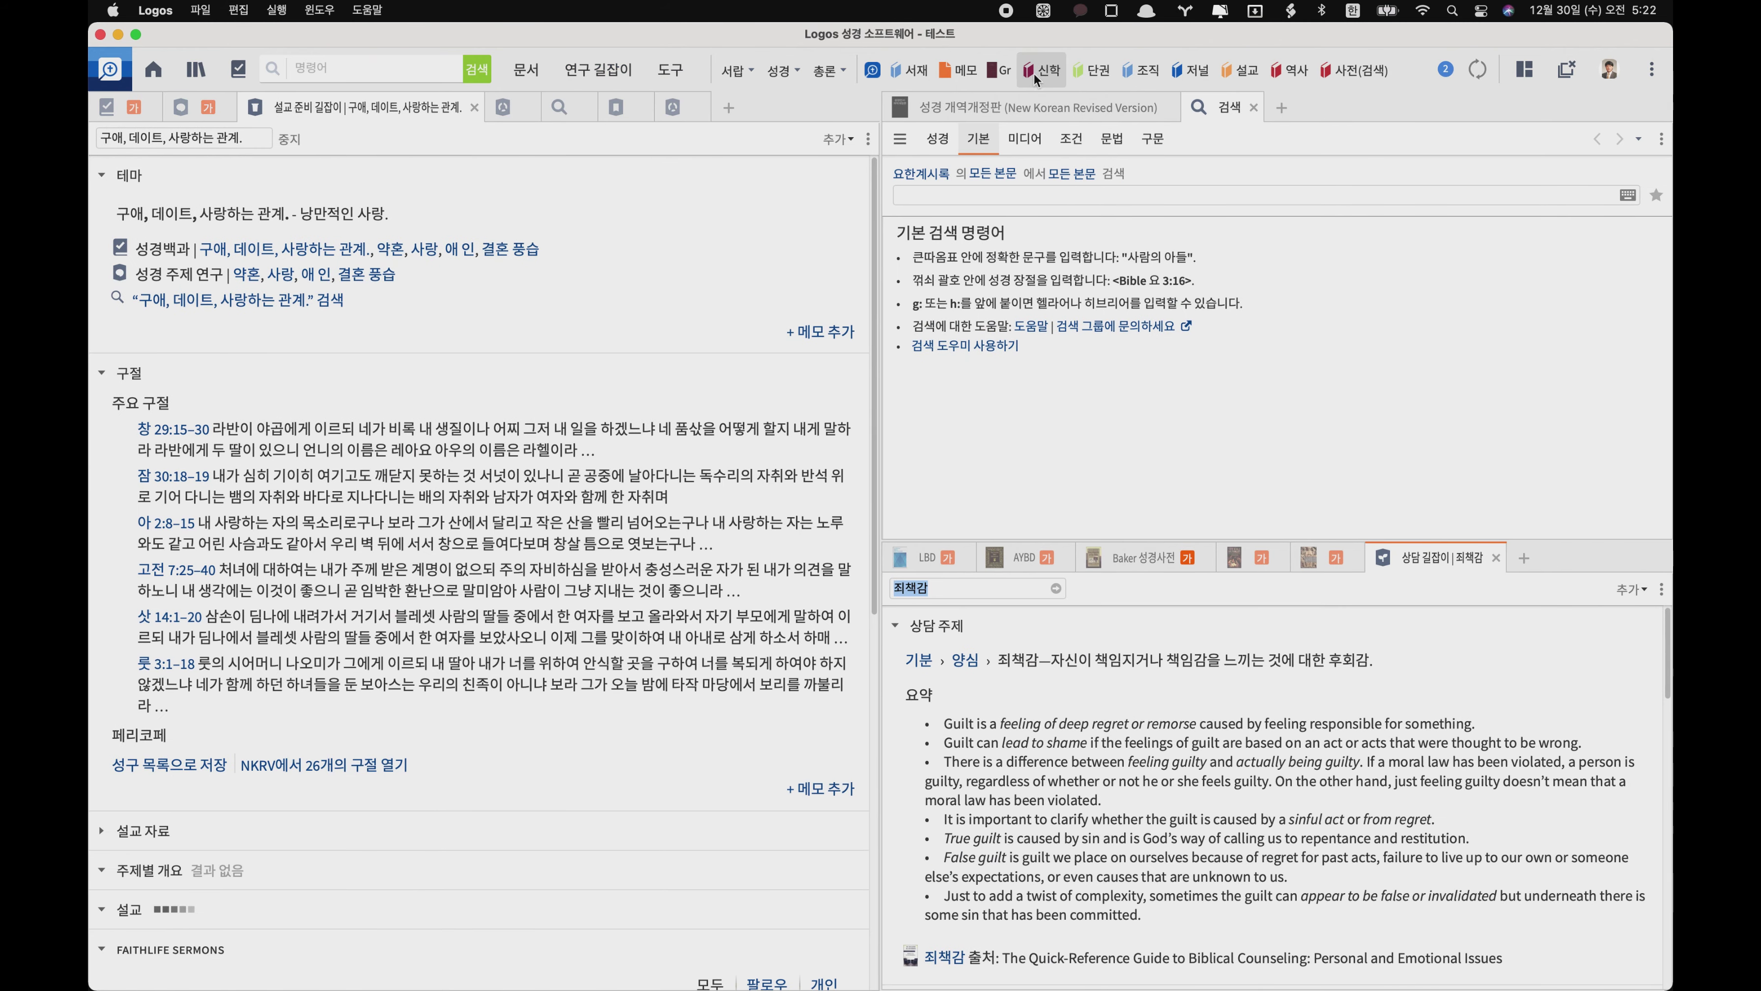
mouse_move(1003, 75)
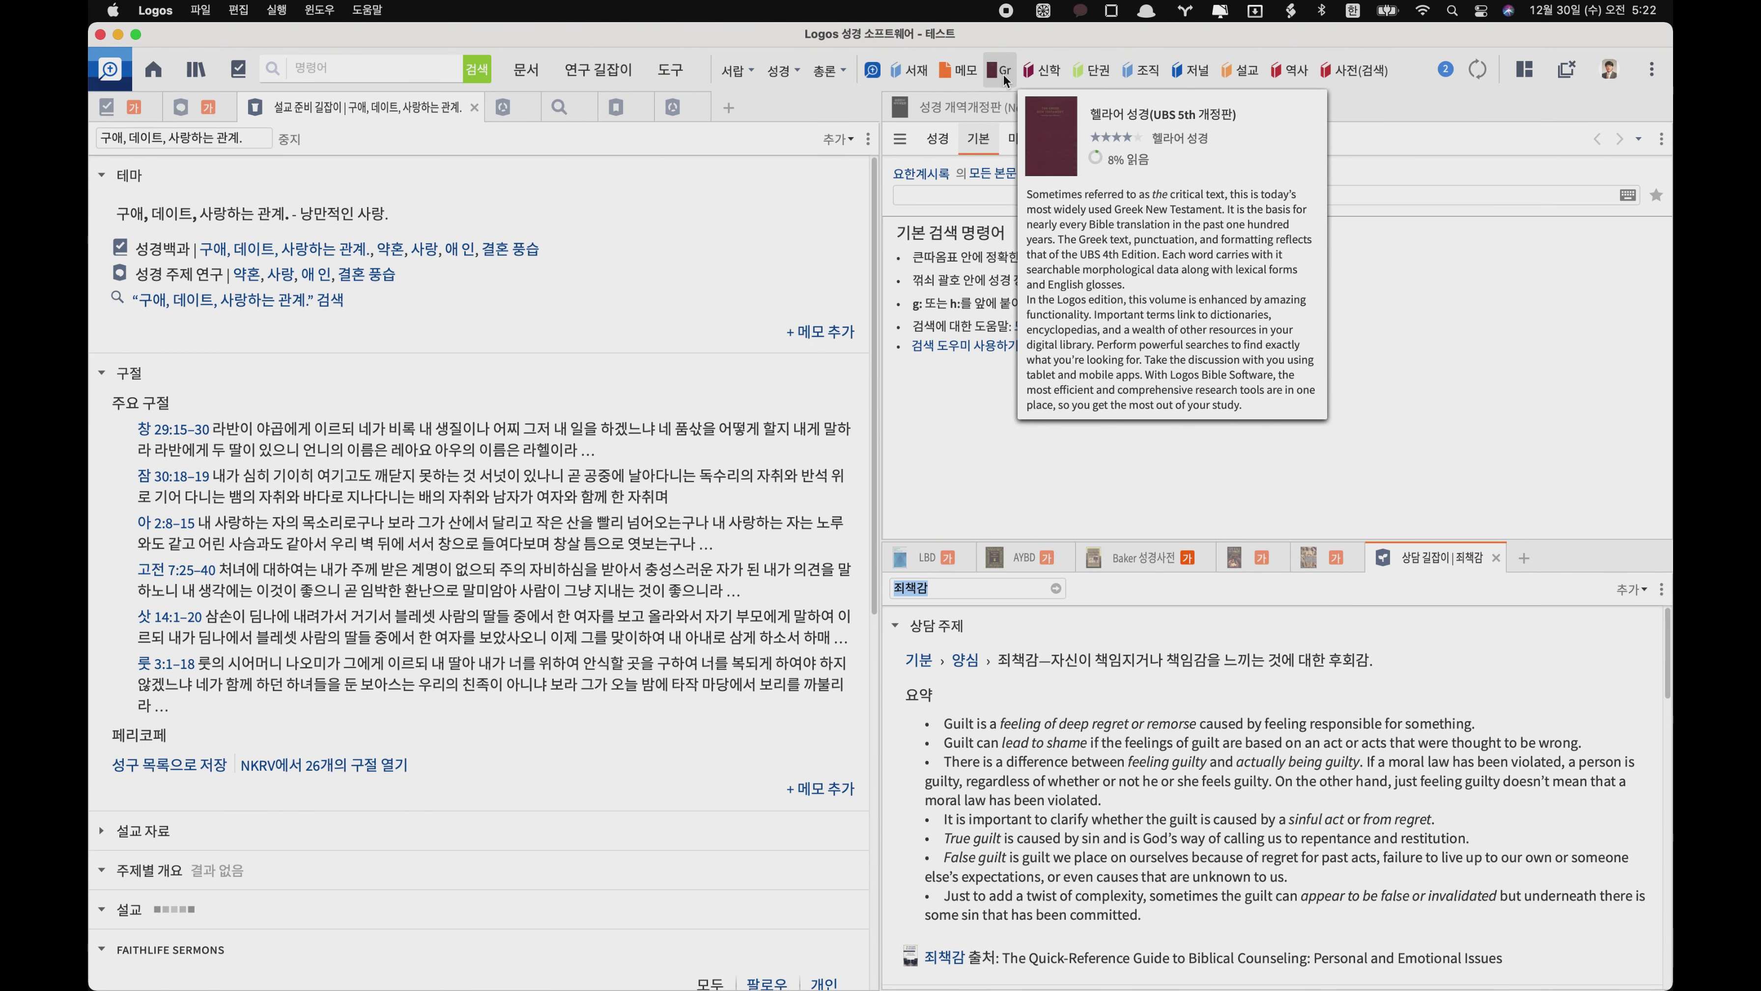
click(1003, 75)
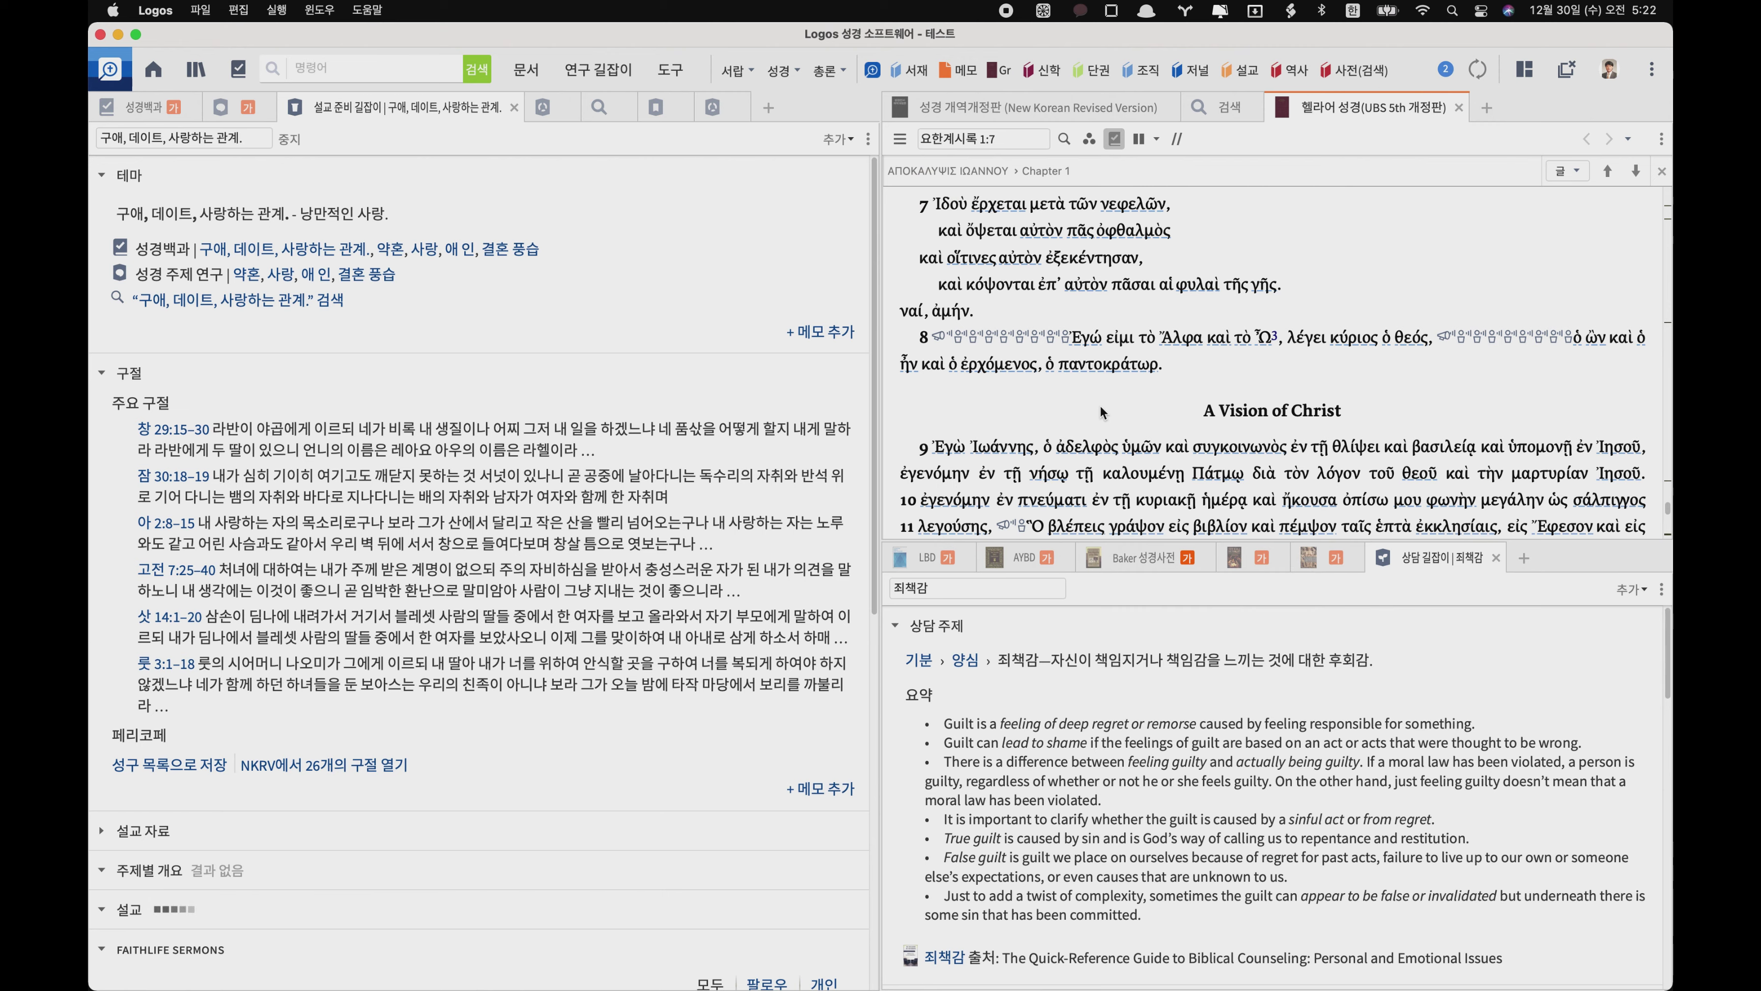
mouse_move(1149, 433)
- Search the library for 성경신학 and for 신약배경사, and look through the matching books
click(196, 70)
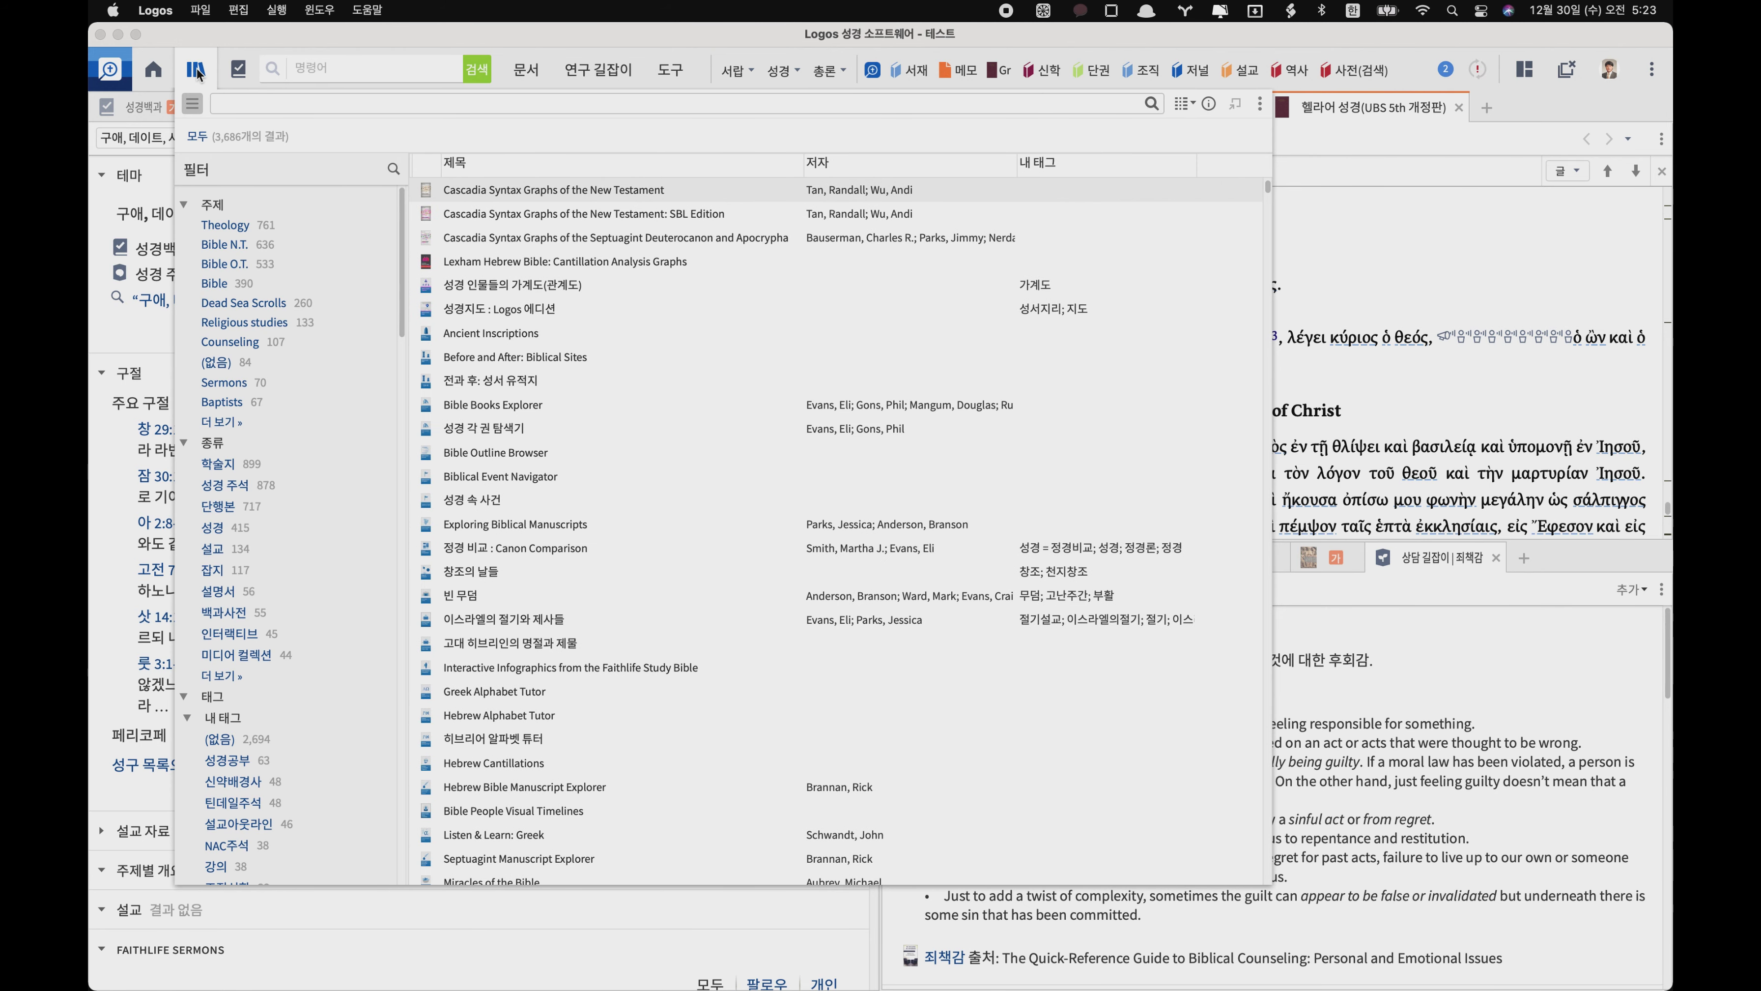
text(성경신학)
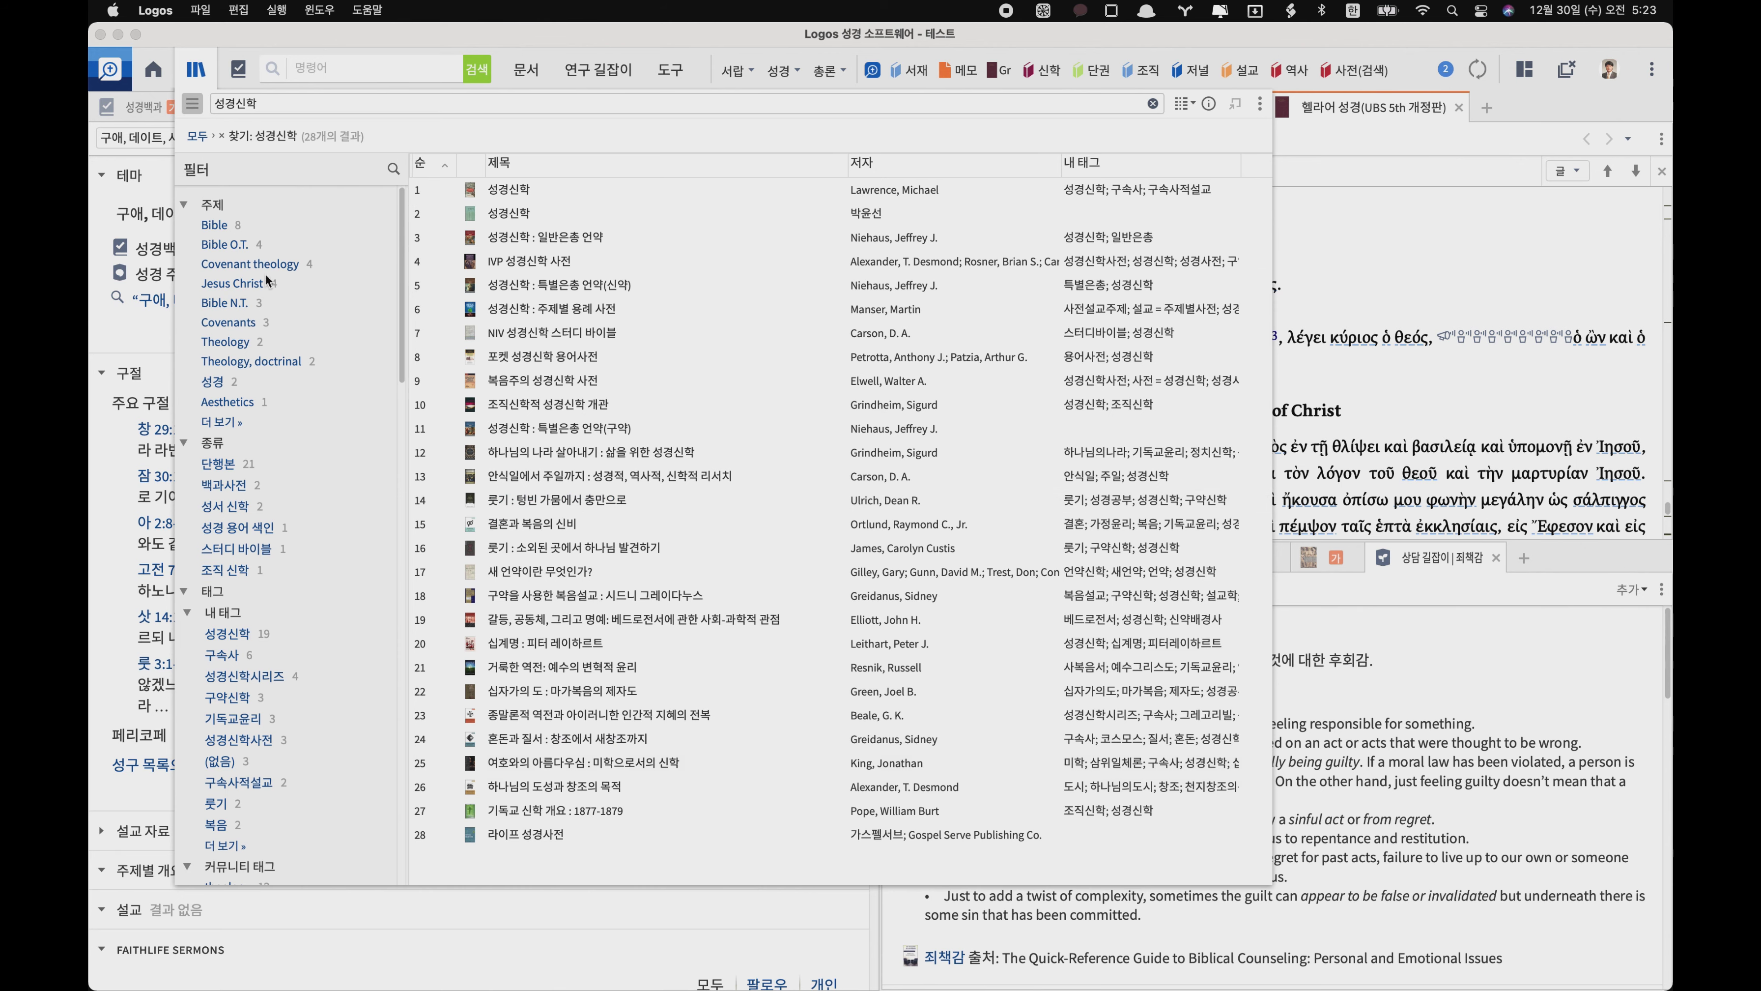
drag(268, 106, 88, 107)
text(신약배경사)
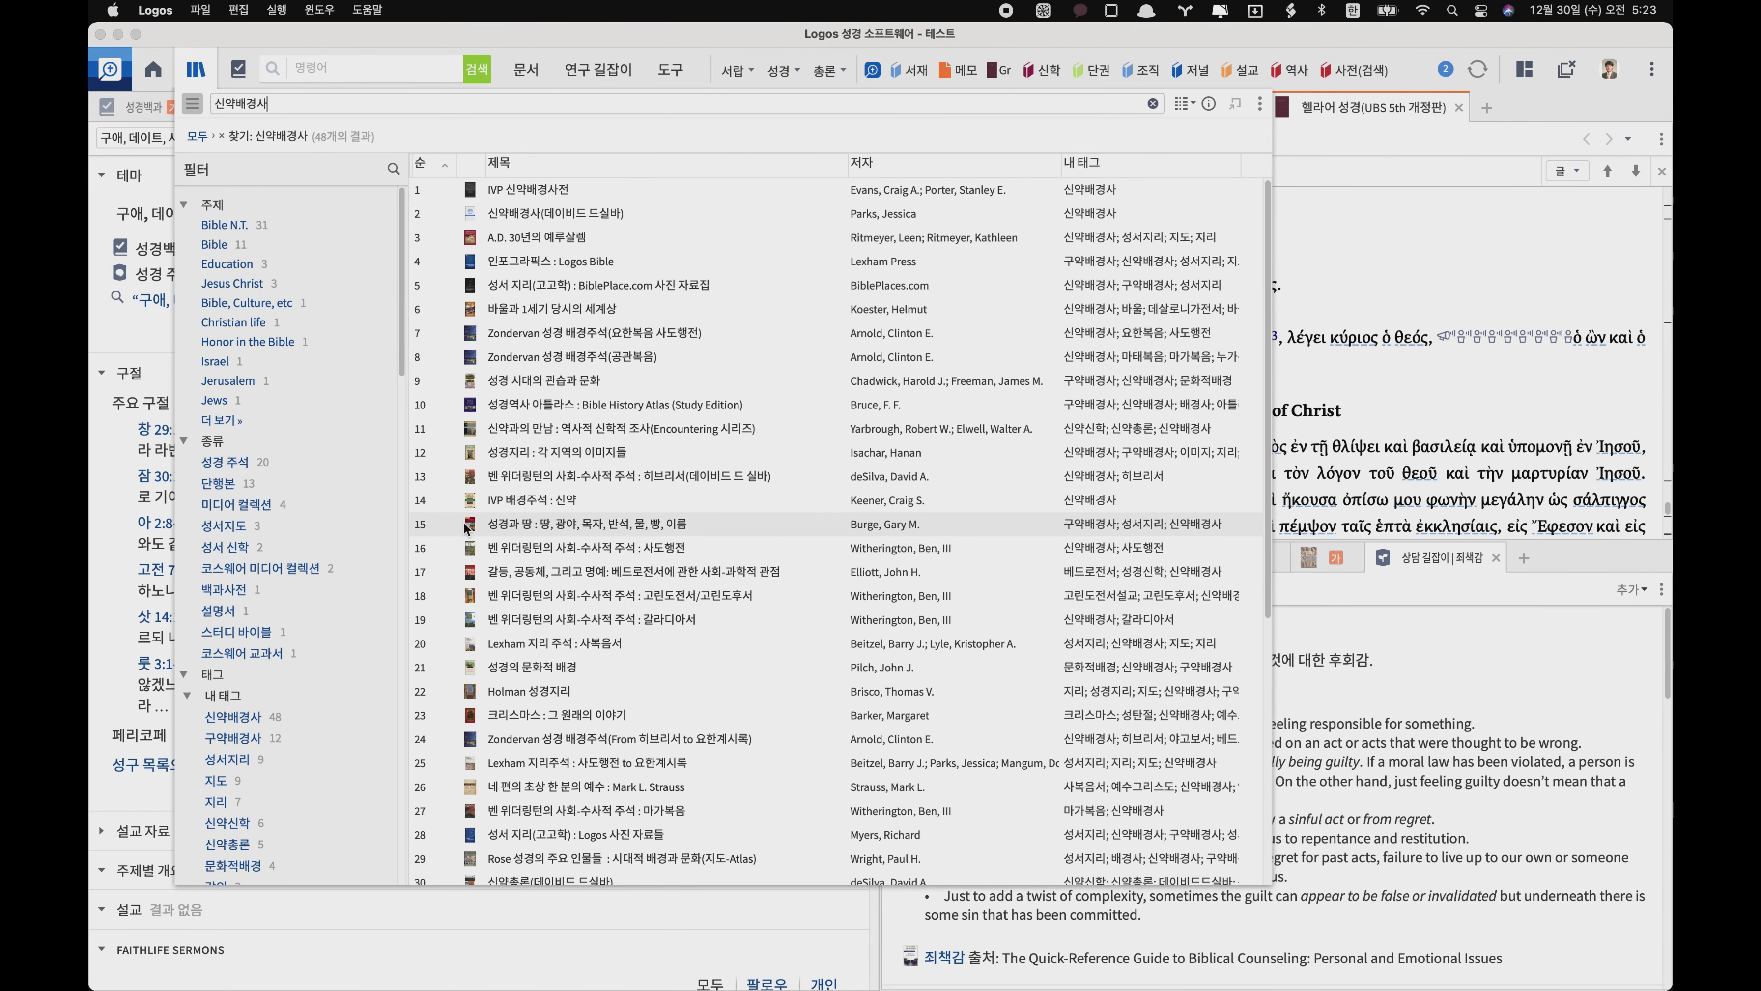
scroll(648, 663, down, 6)
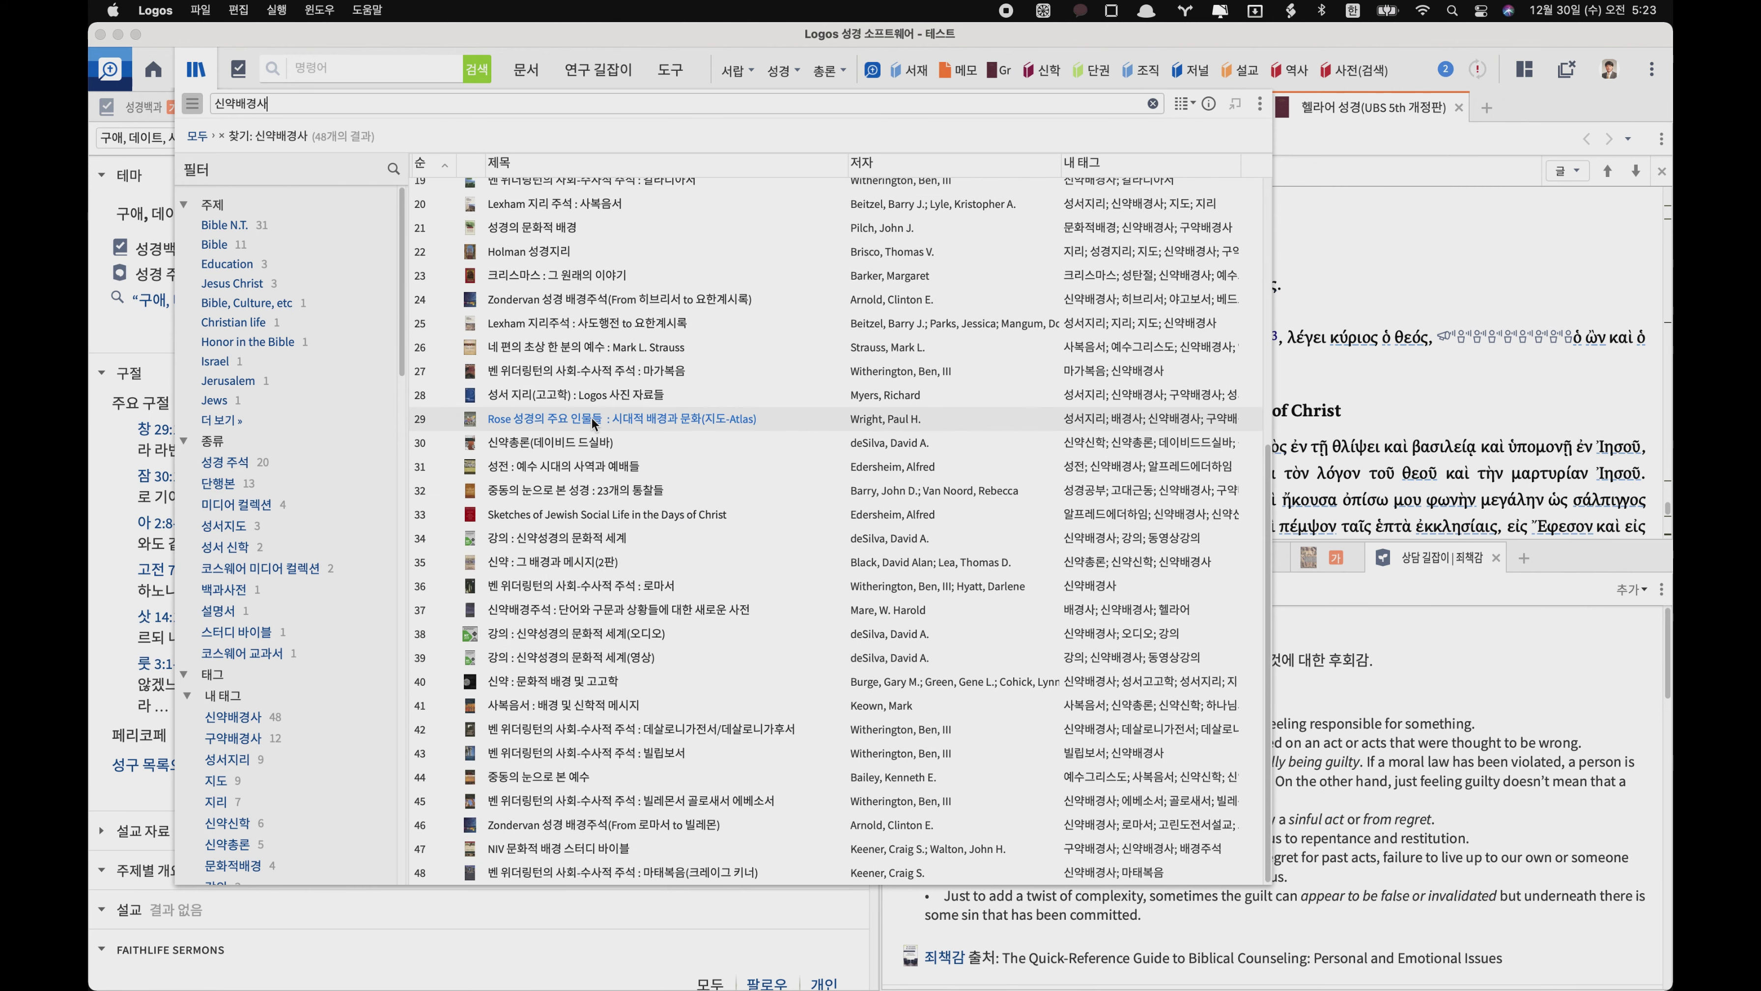
scroll(592, 422, up, 6)
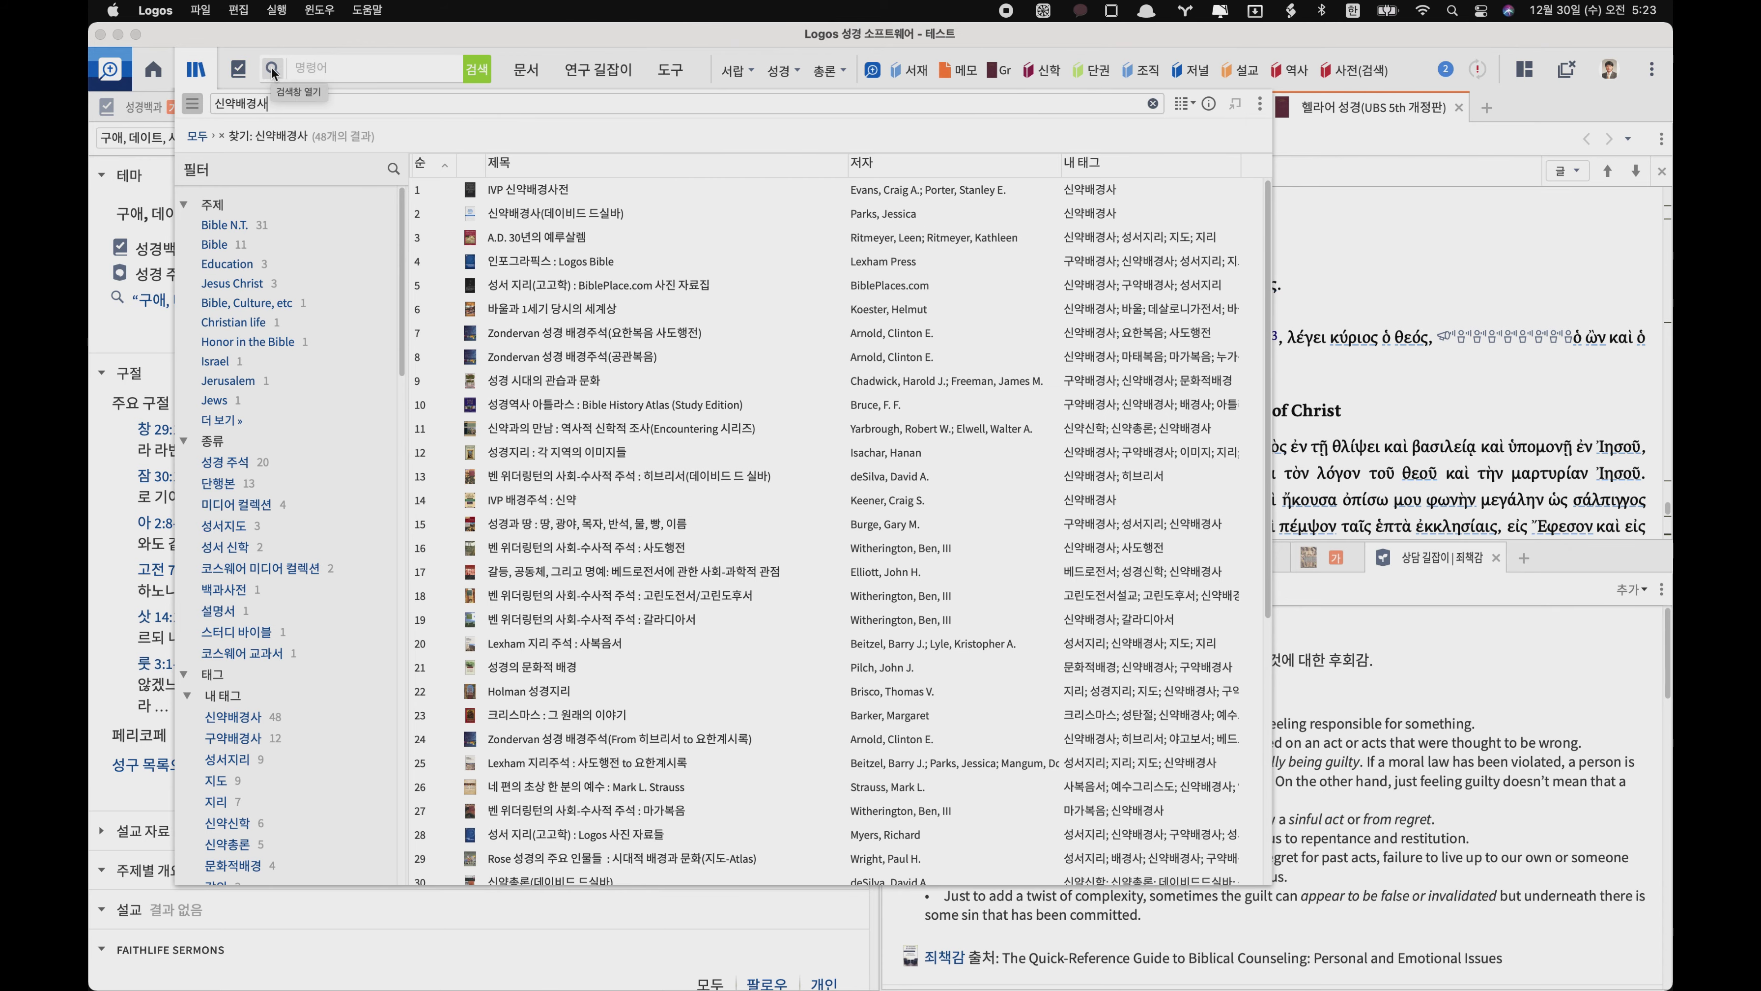
key(Escape)
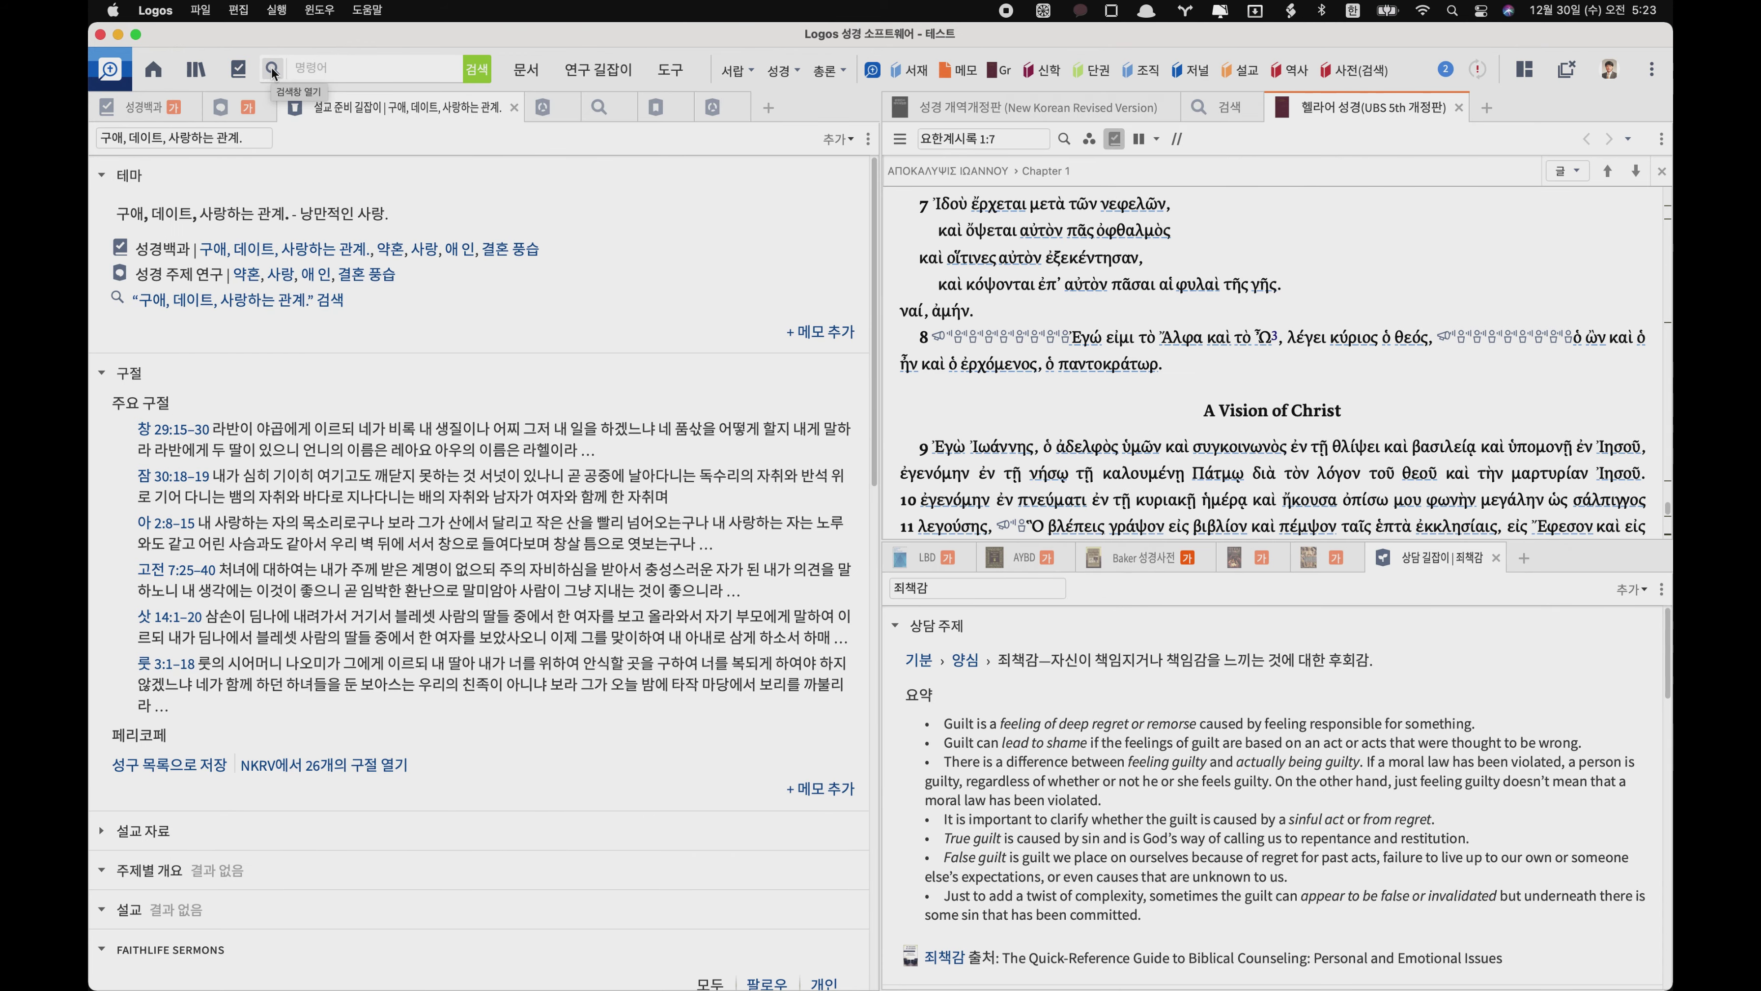
- Run a new basic search for 사랑 with the scope set to 모든 자료
click(273, 70)
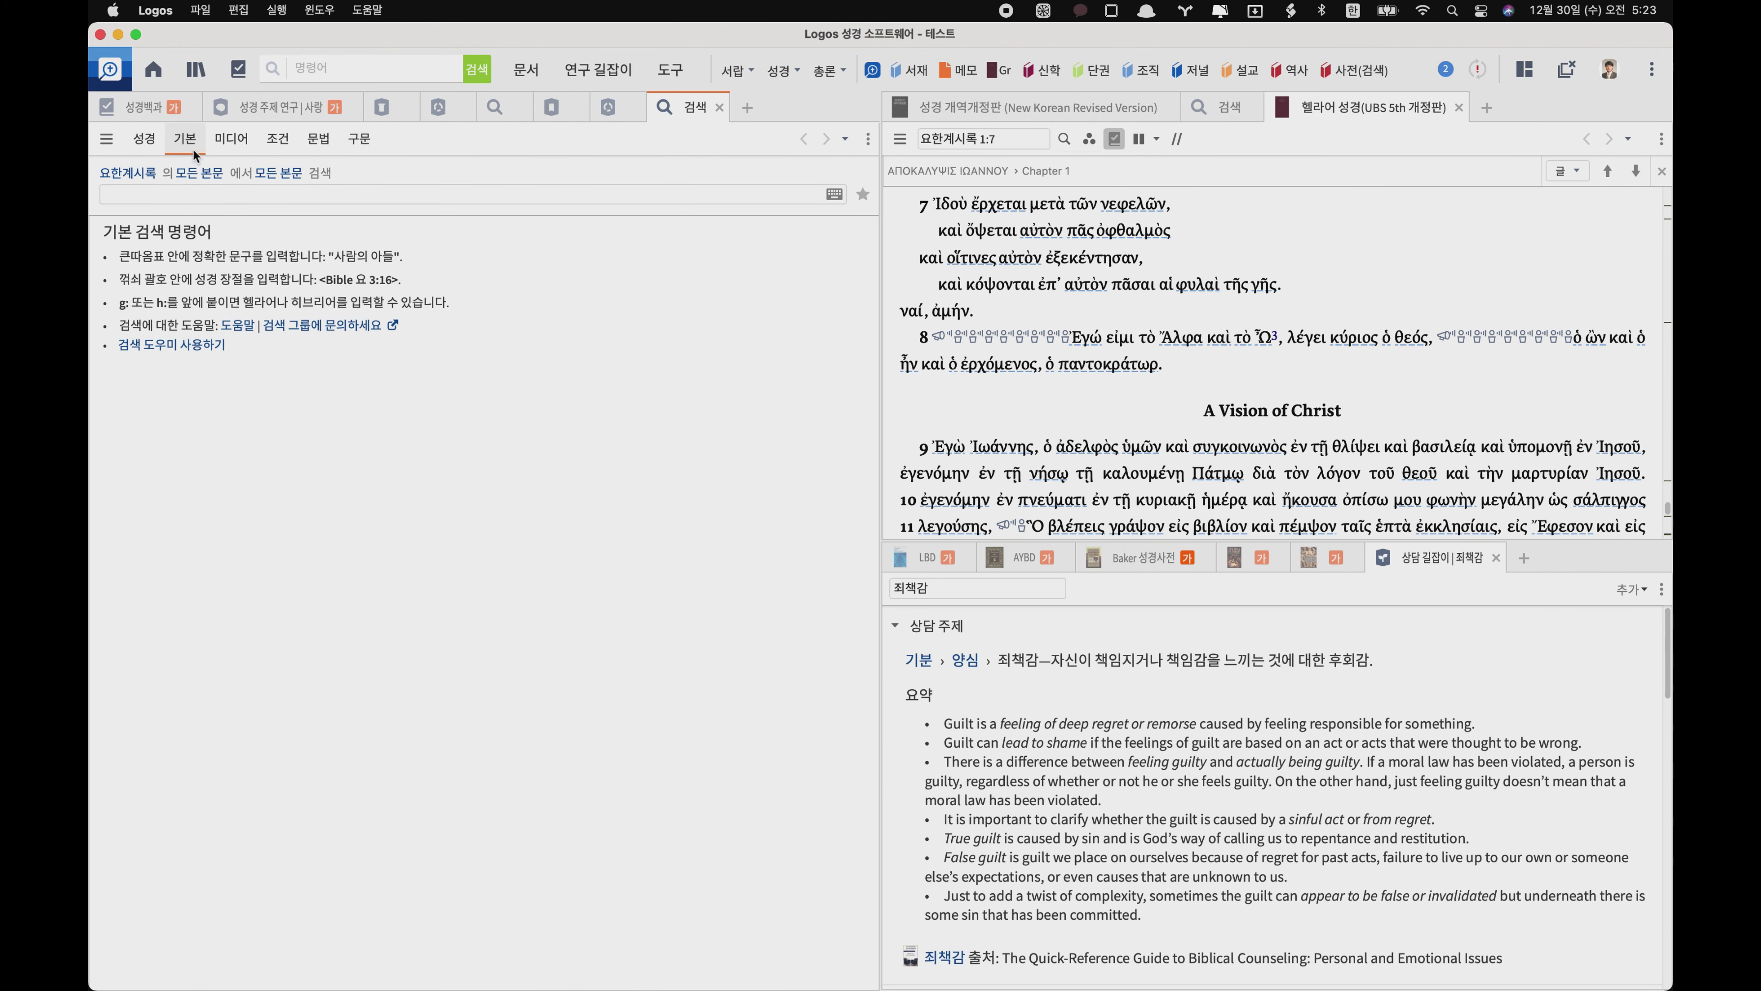
click(131, 176)
click(162, 216)
text(사랑)
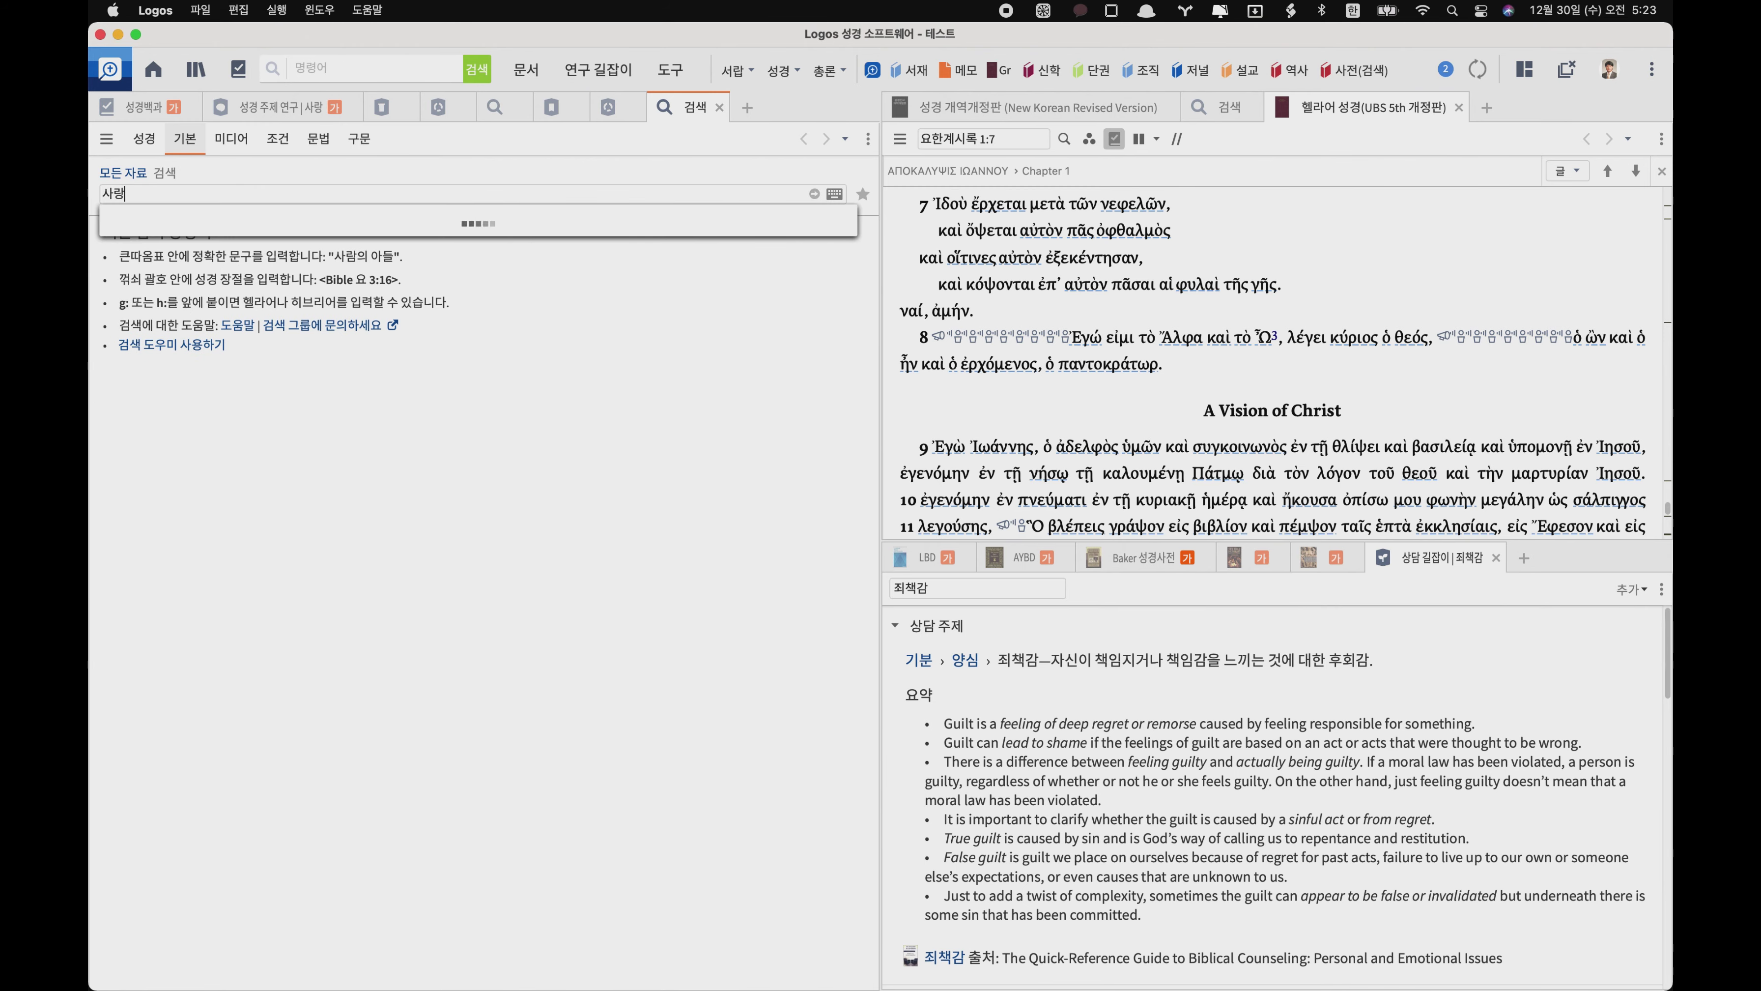
key(Return)
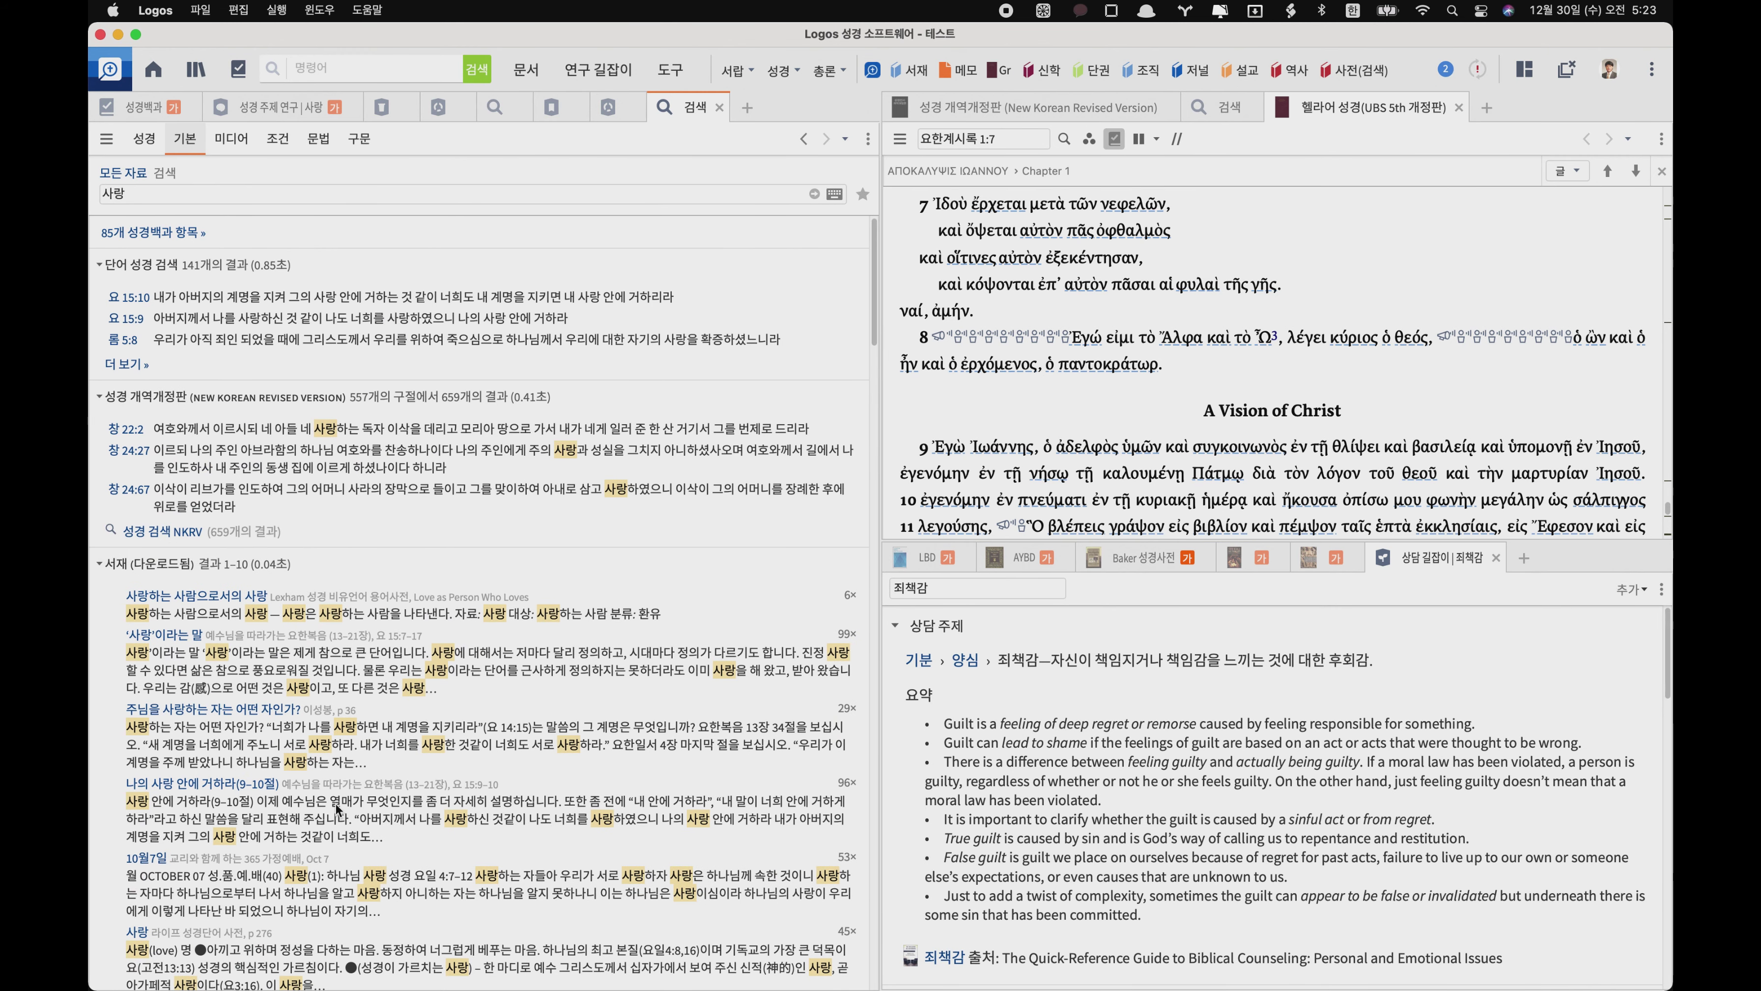
- Look through the 사랑 results in 내 문서, the topic dictionaries, 서재 and 서점, previewing the Love article in 복음주의 성경신학 사전
scroll(335, 804, down, 15)
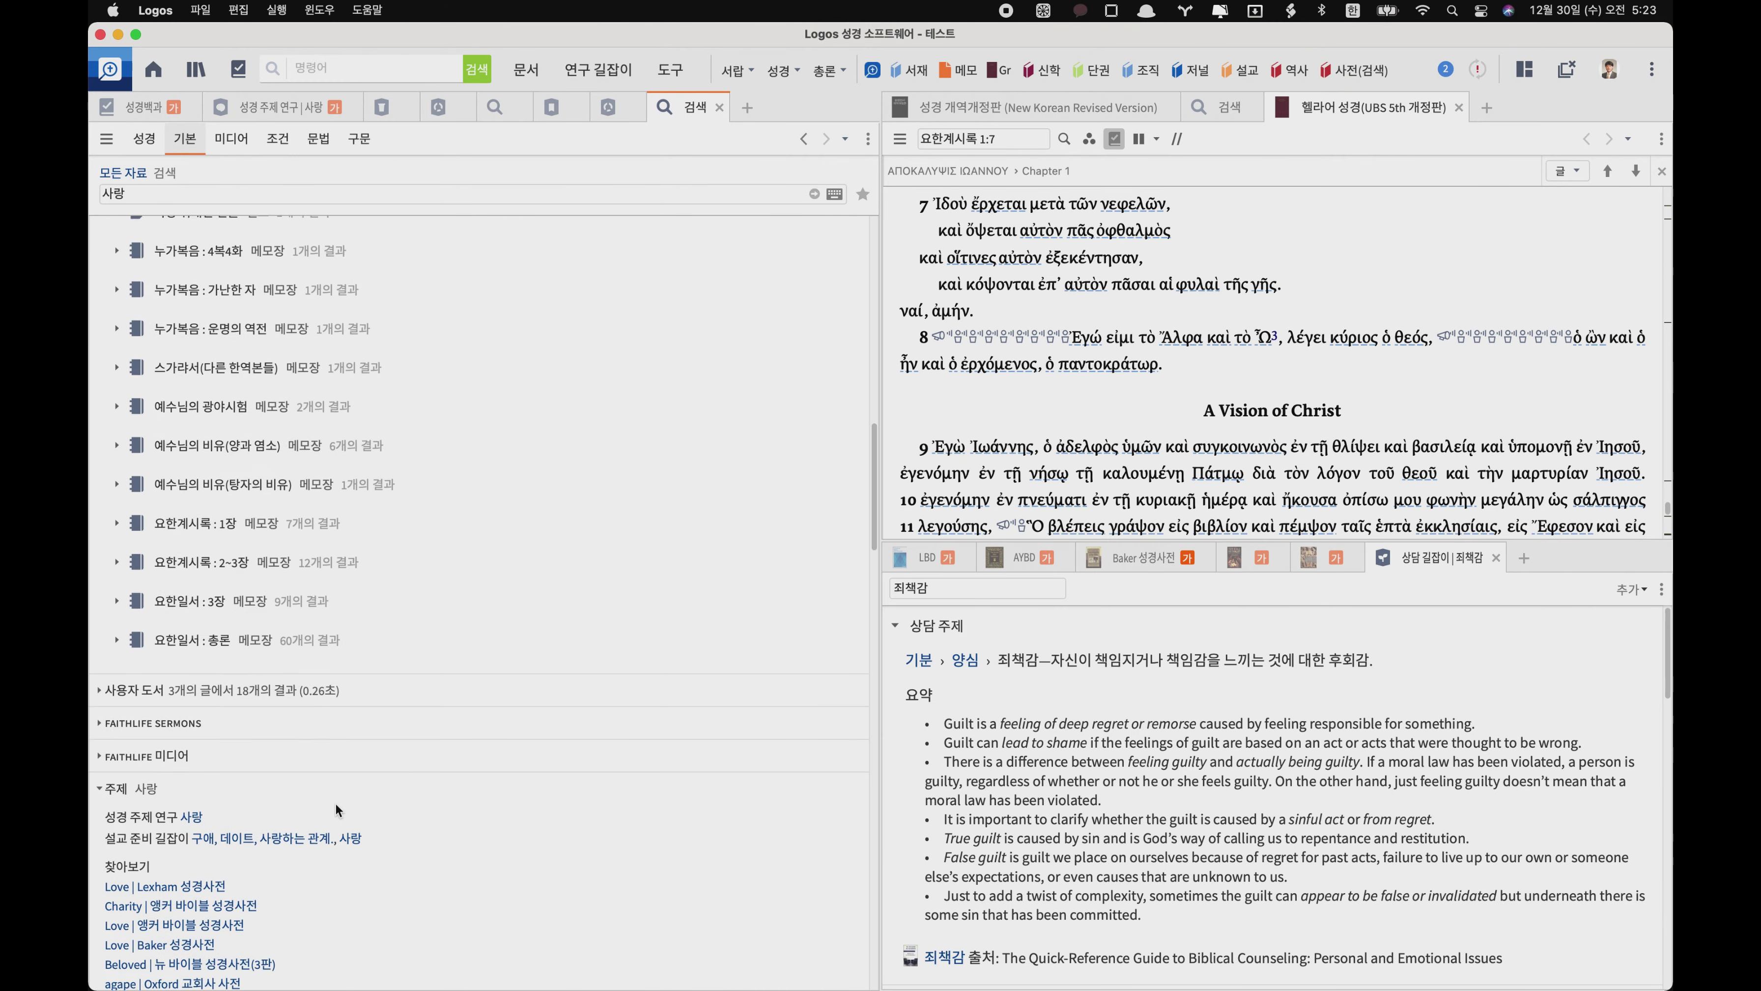
scroll(335, 802, down, 10)
scroll(335, 802, up, 13)
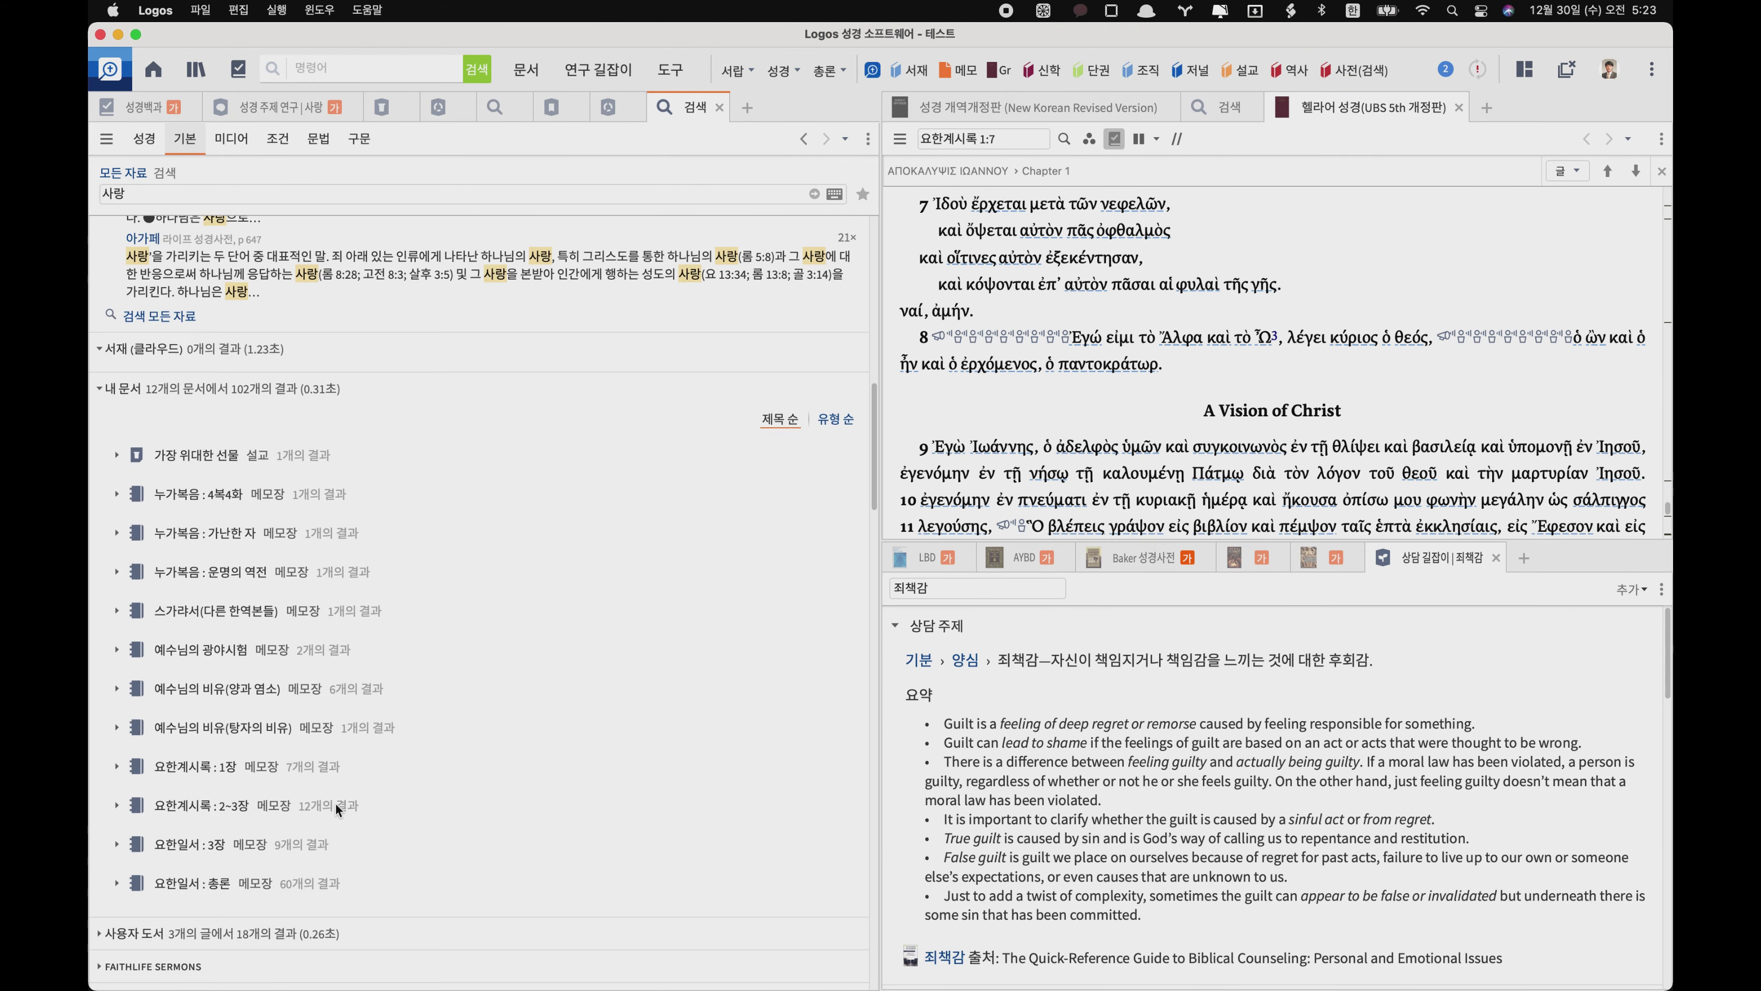
scroll(277, 784, down, 1)
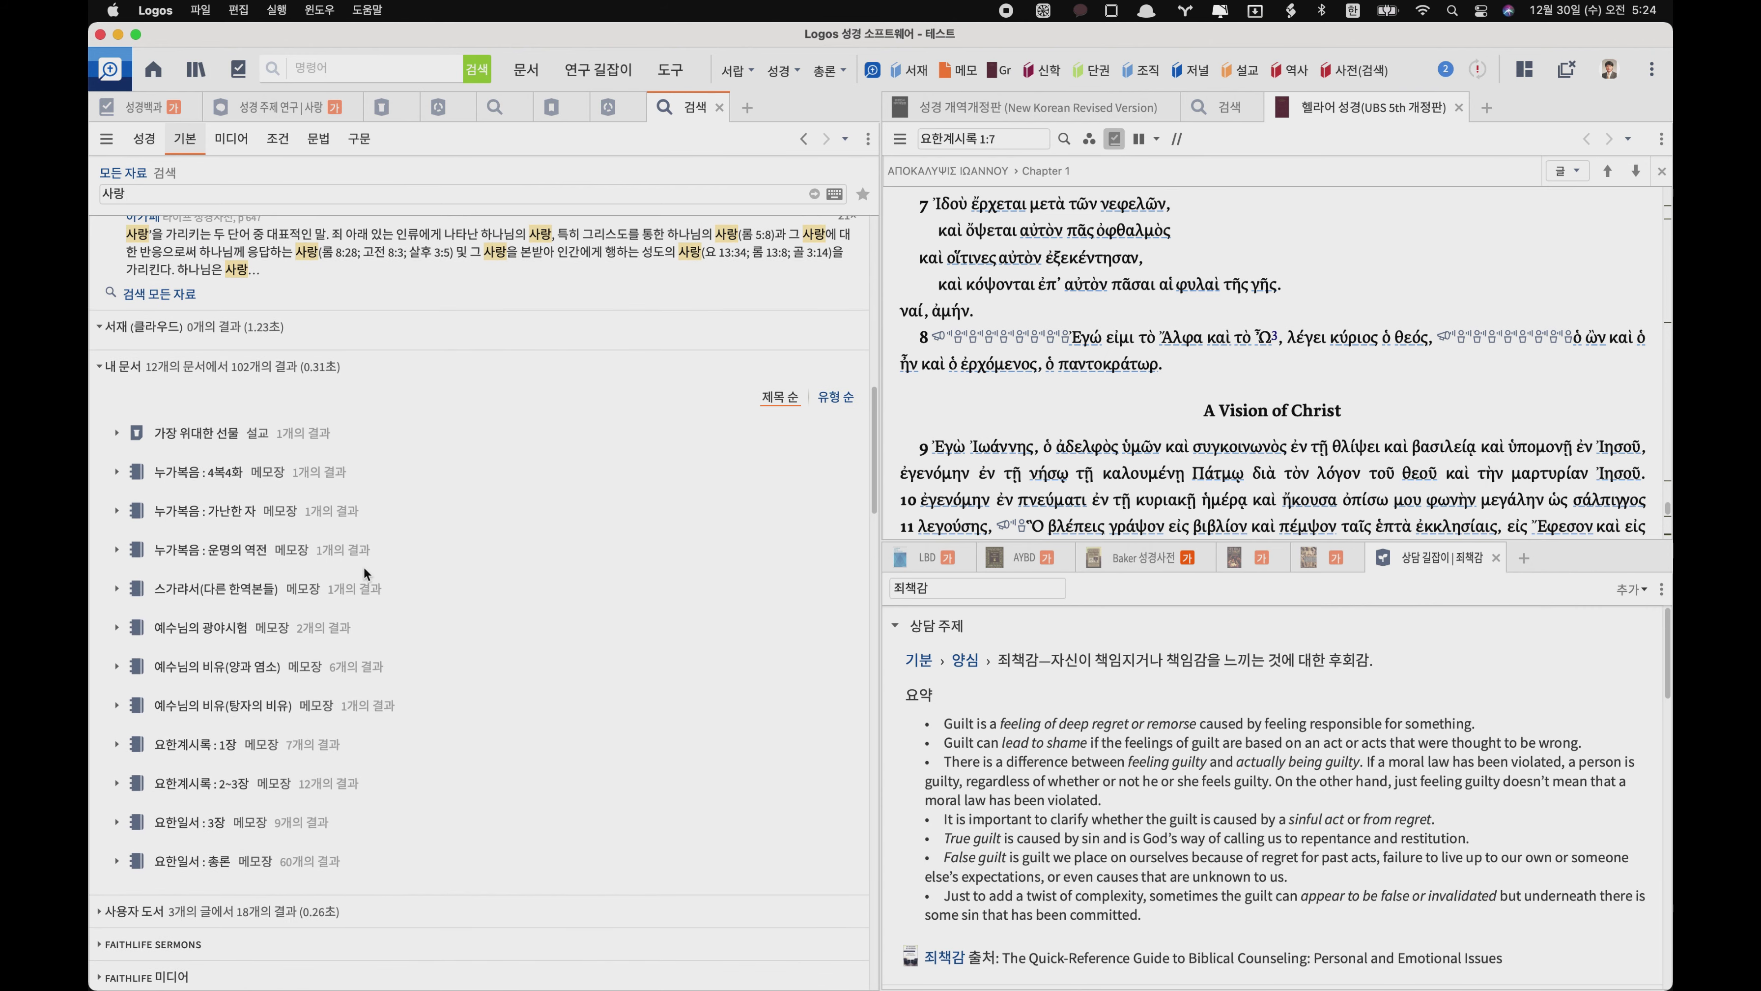
scroll(330, 718, down, 15)
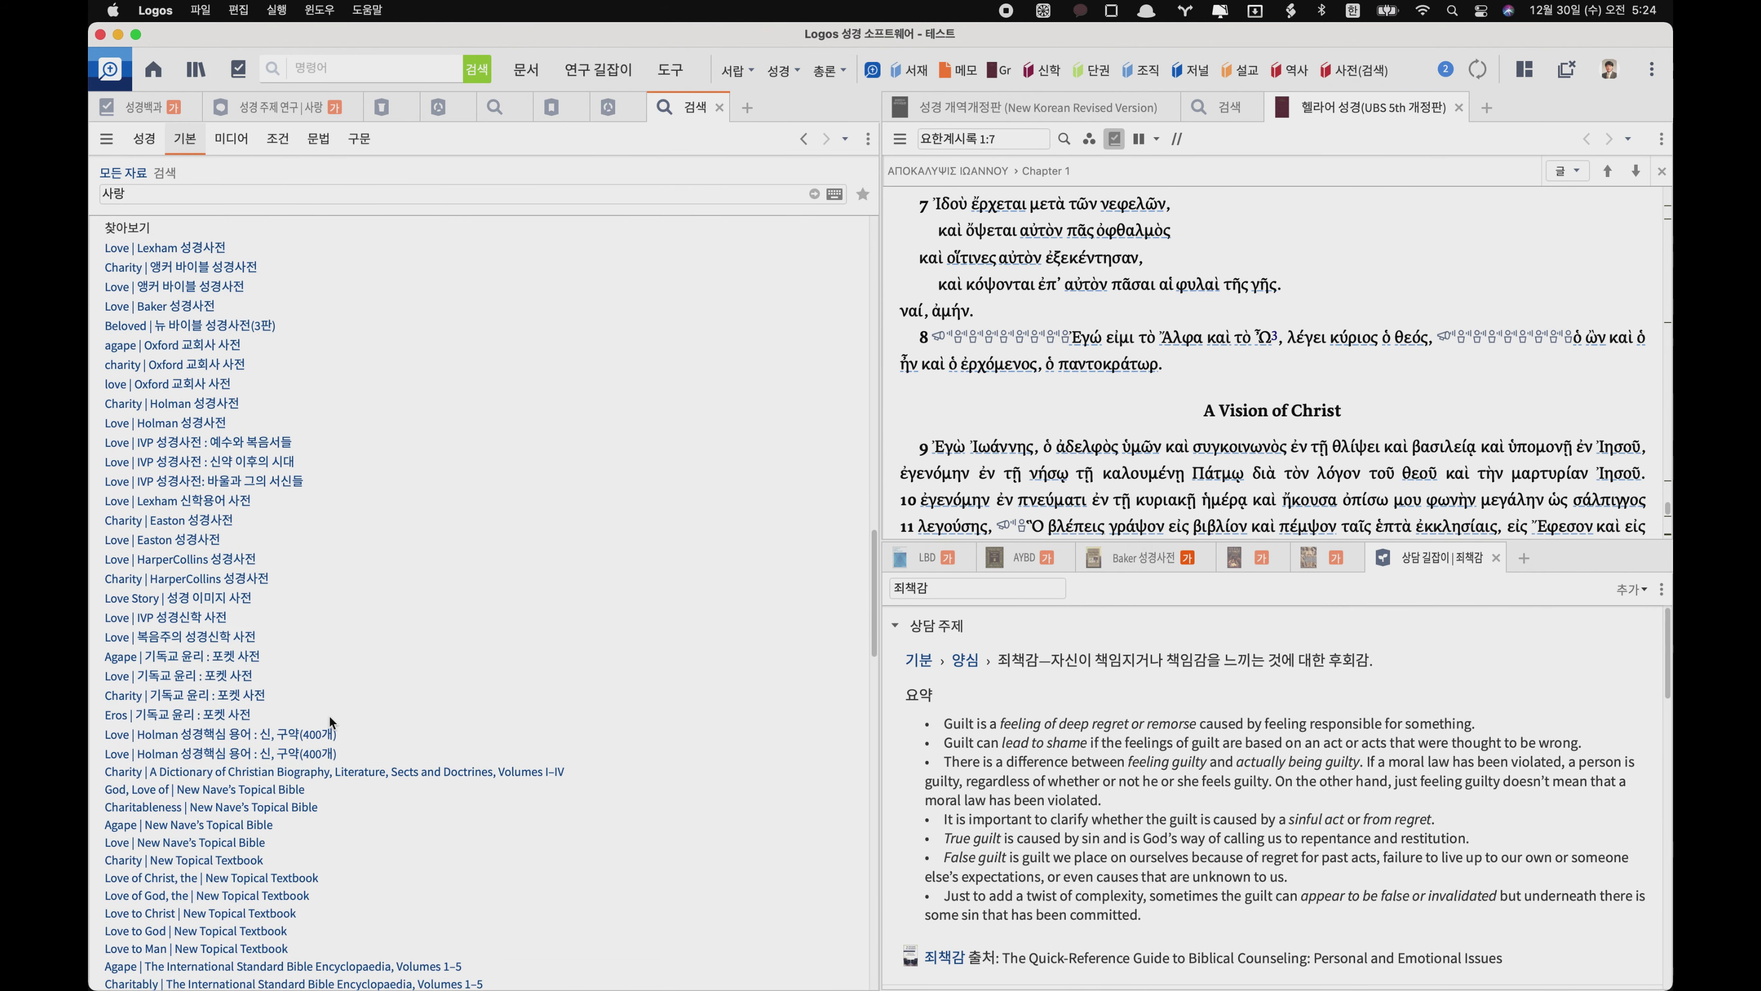
scroll(329, 714, up, 10)
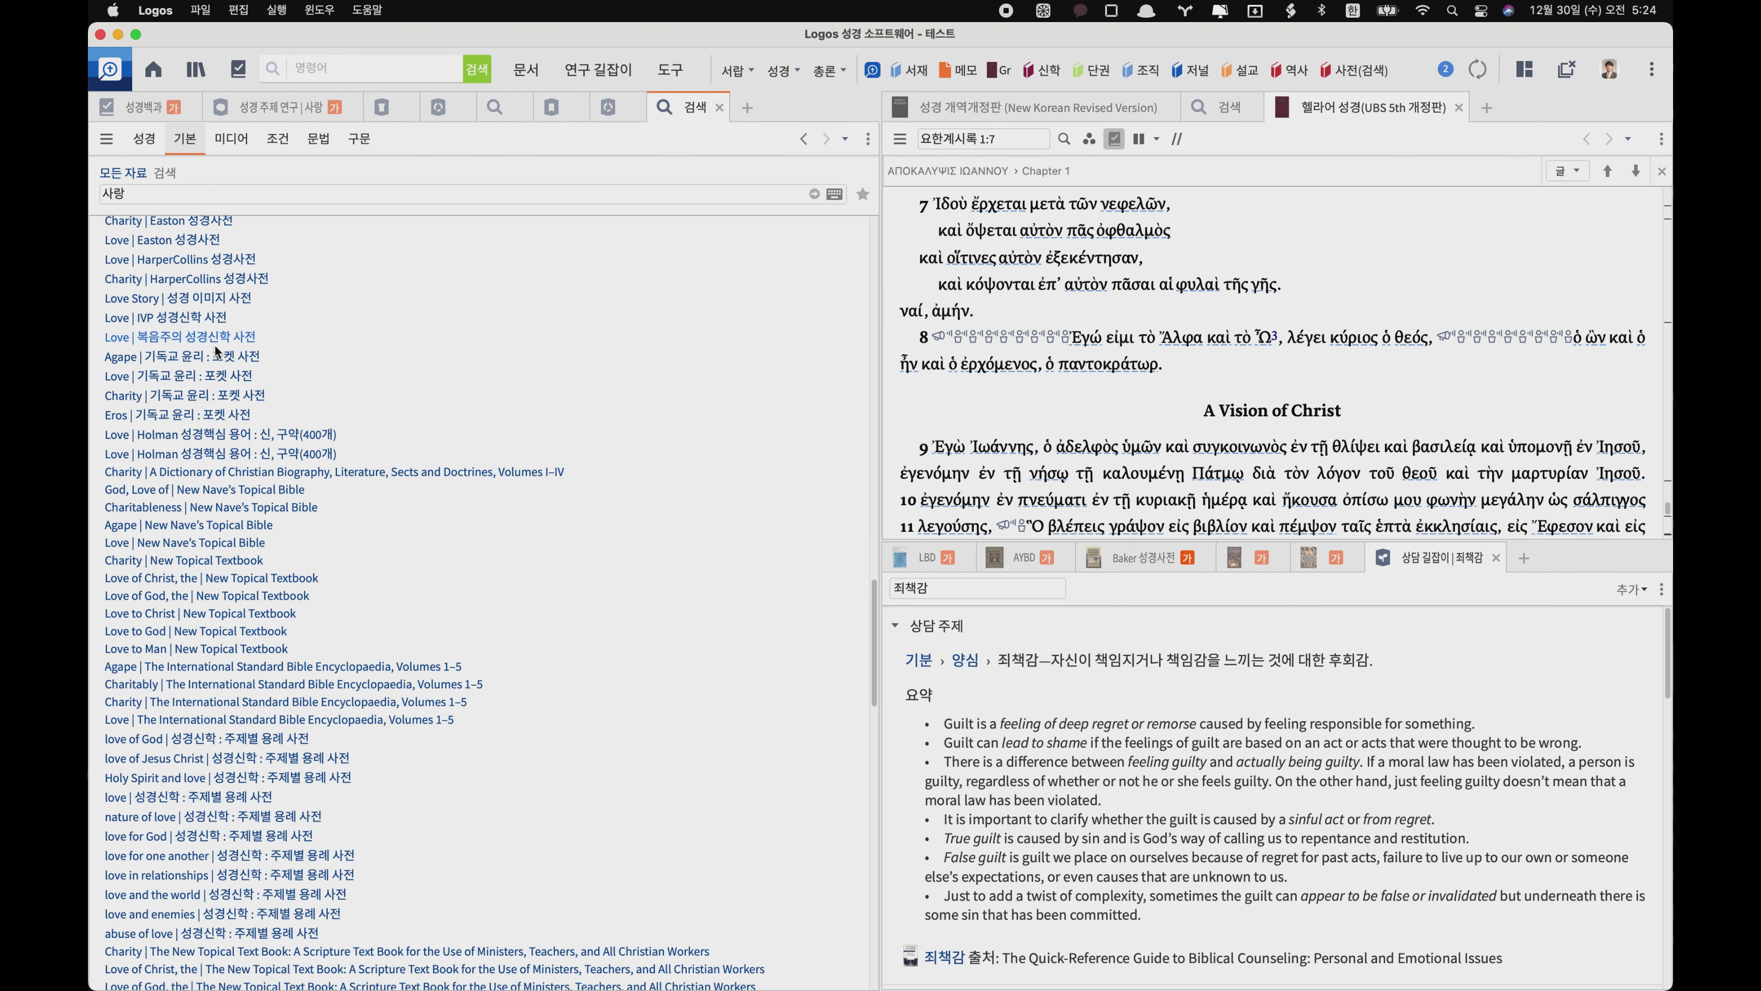
mouse_move(116, 342)
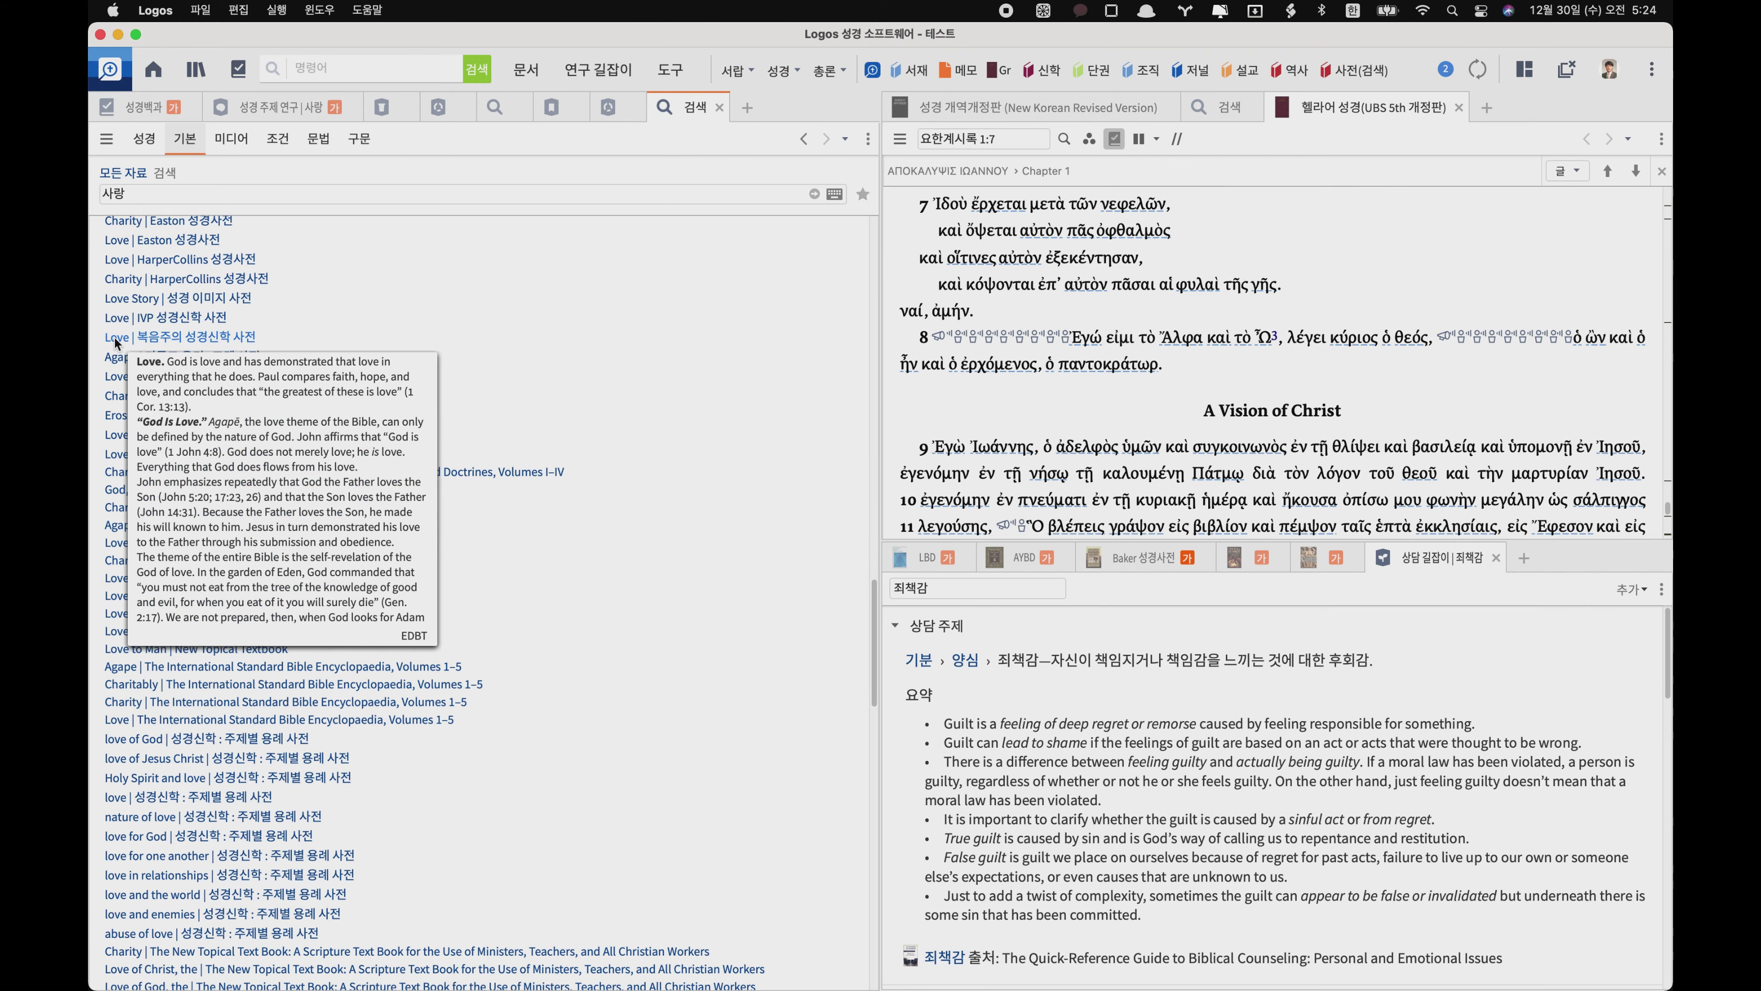
scroll(186, 715, up, 15)
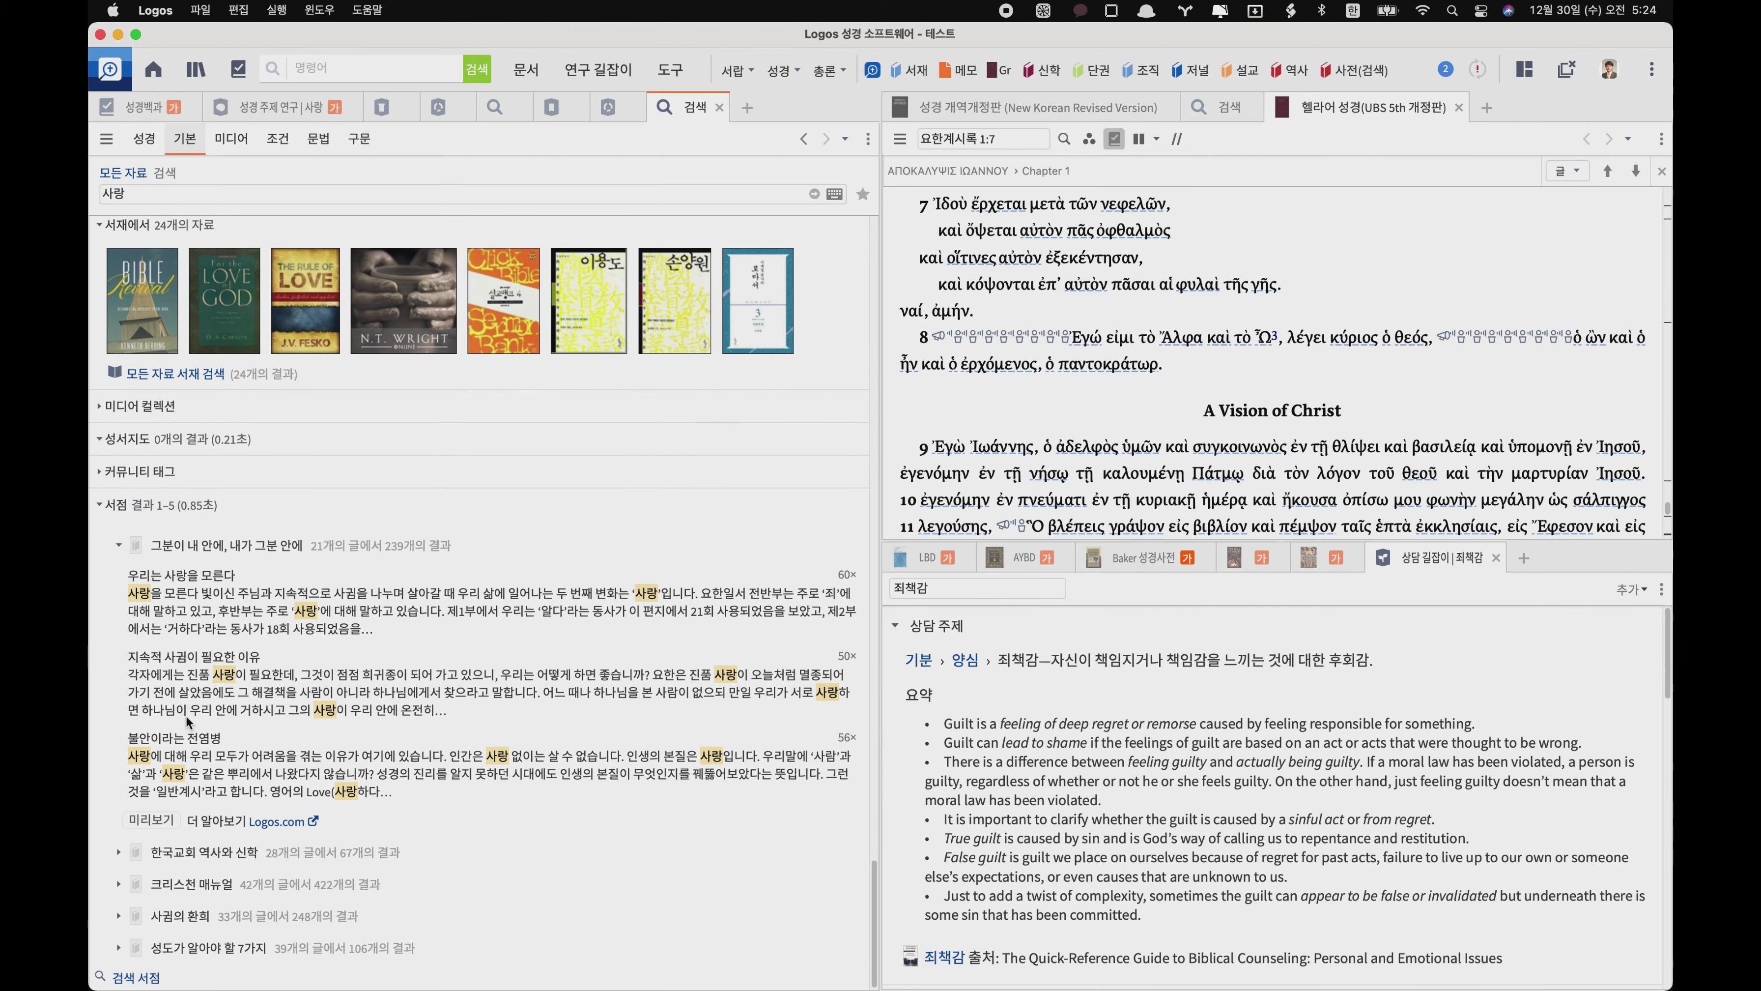
- Run a media search for 어부 across 모든 자료 and view the captions of the images found in the library
scroll(186, 714, up, 20)
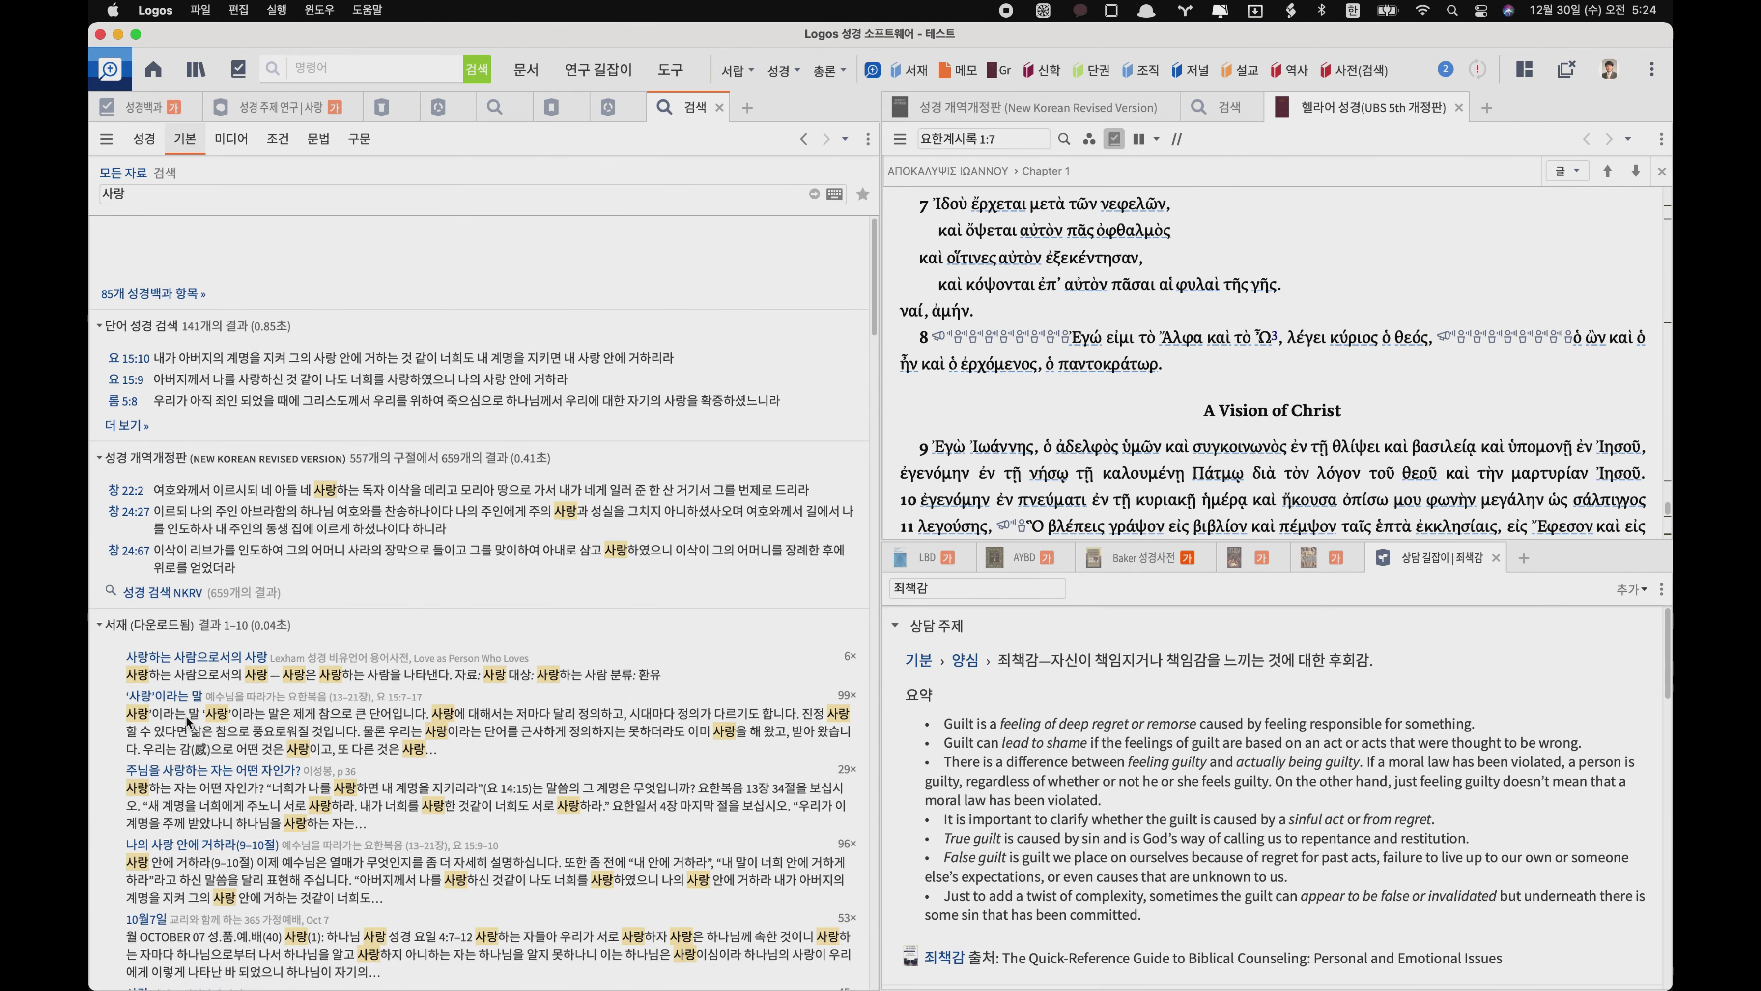
drag(136, 185, 89, 182)
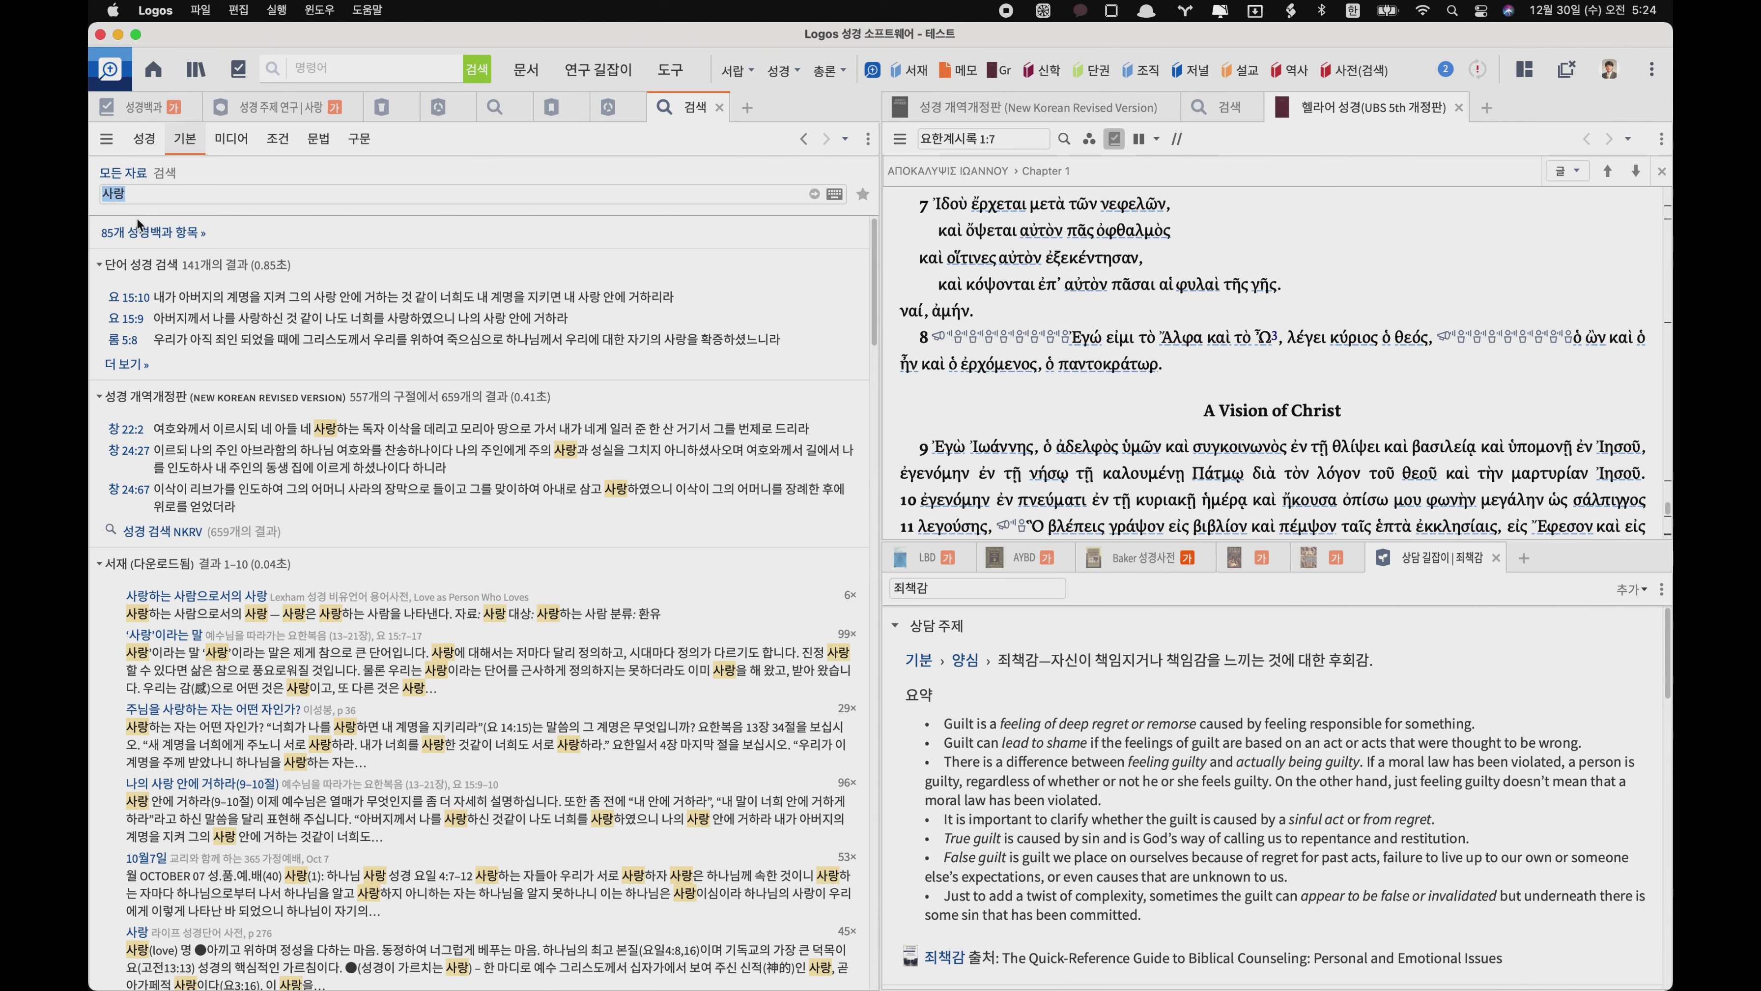
text(어부)
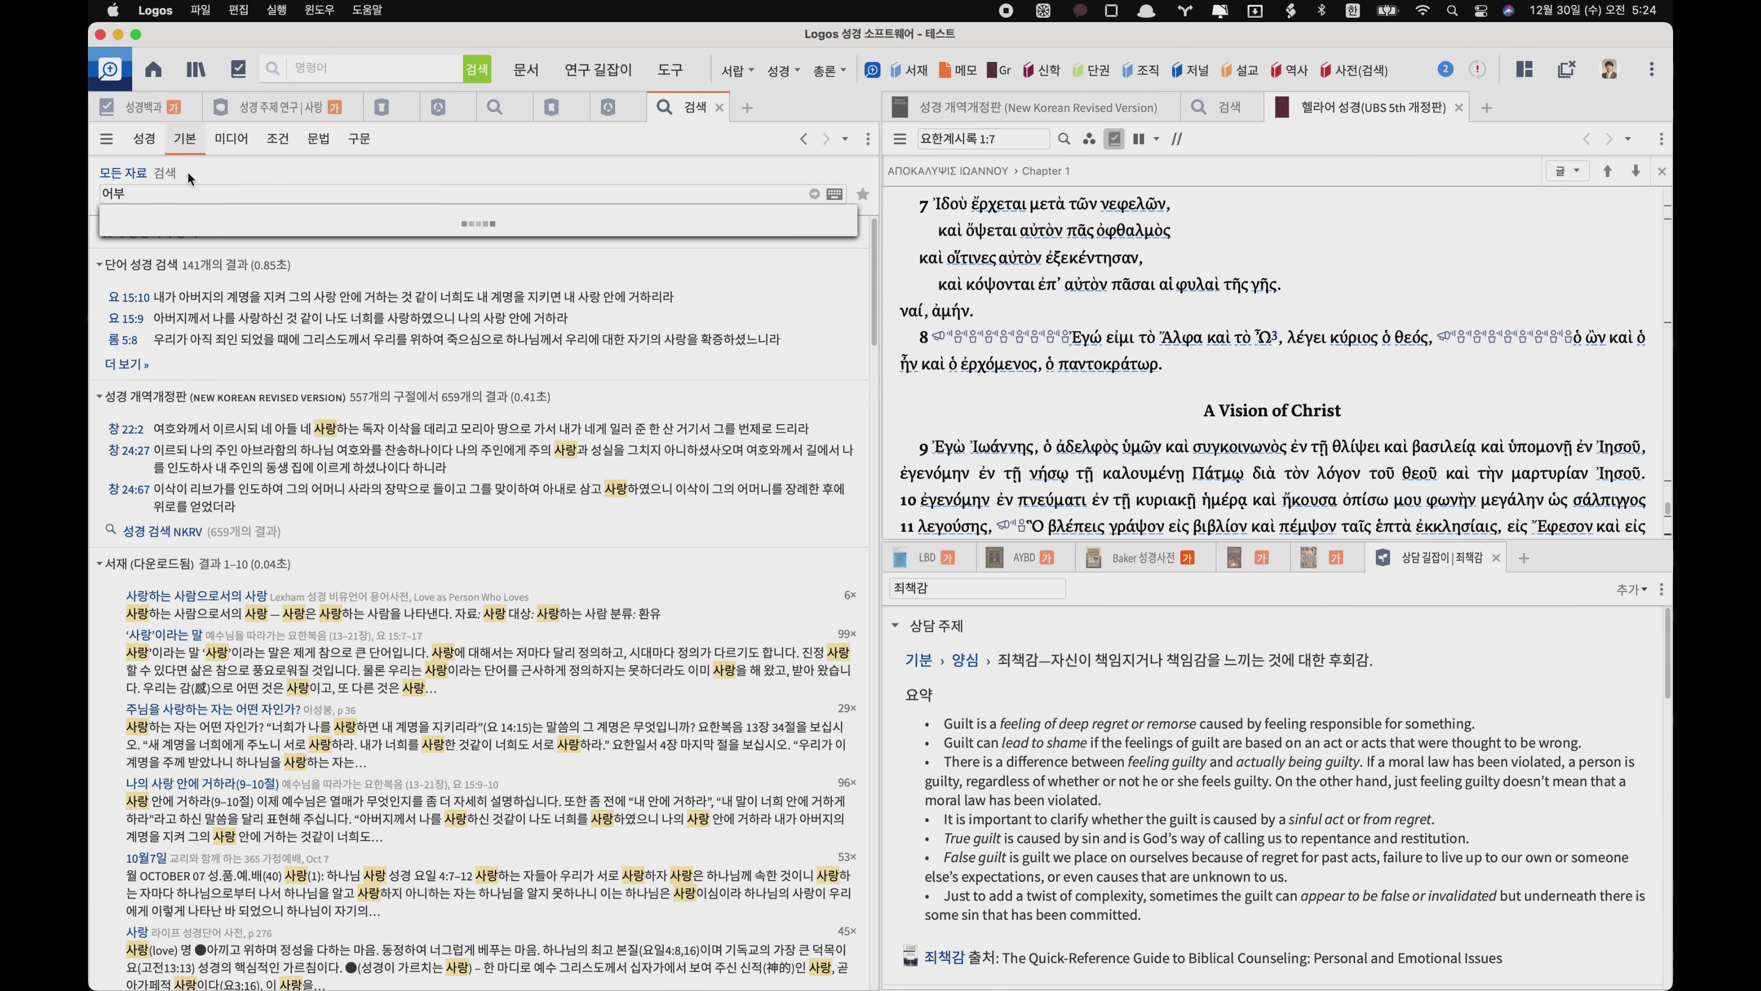
key(BackSpace)
click(229, 142)
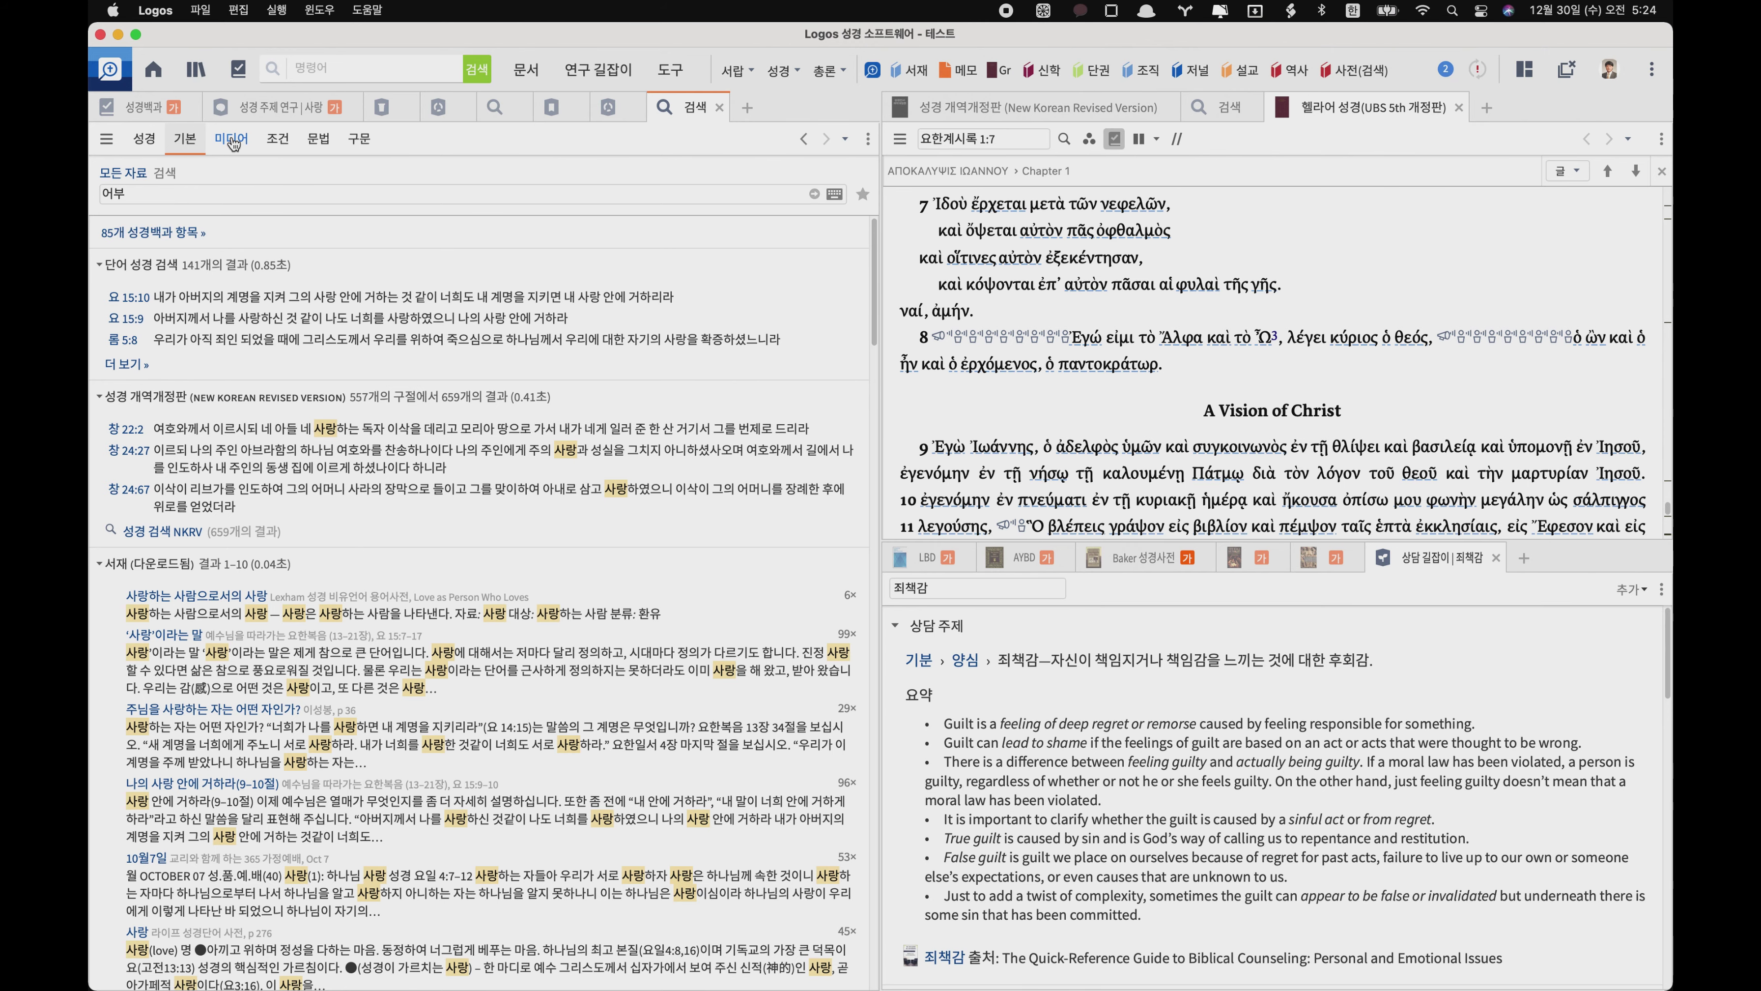
text(어뷔)
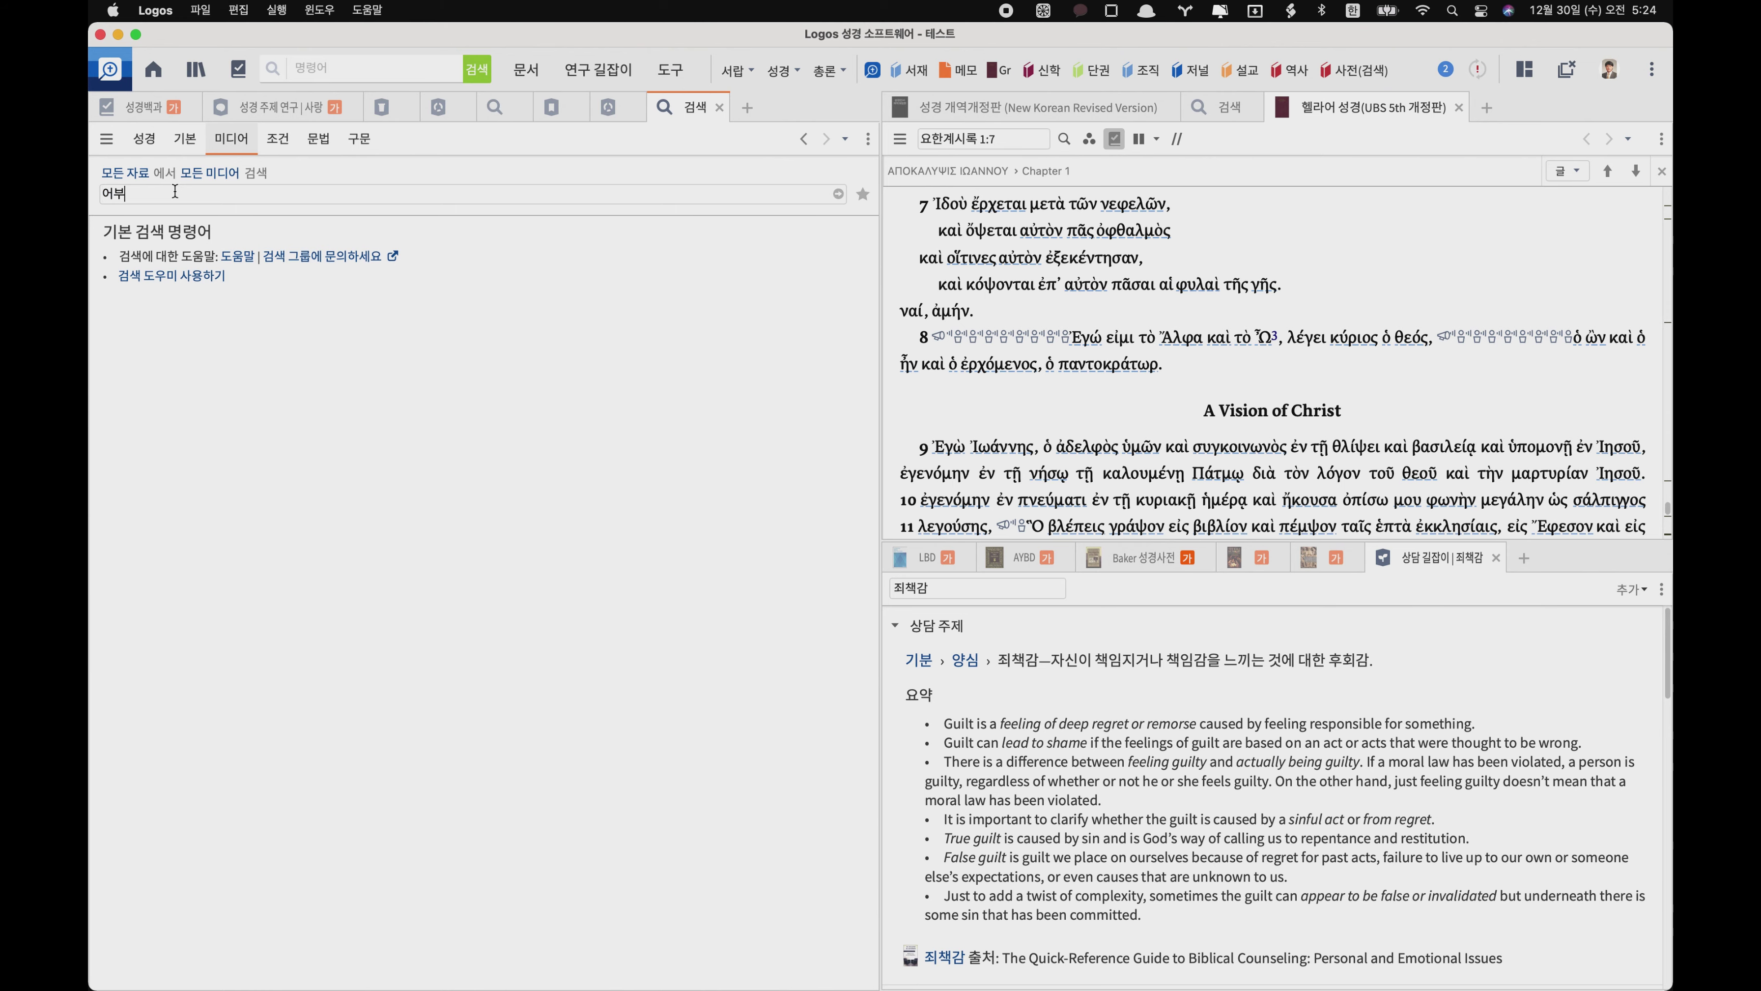
key(Return)
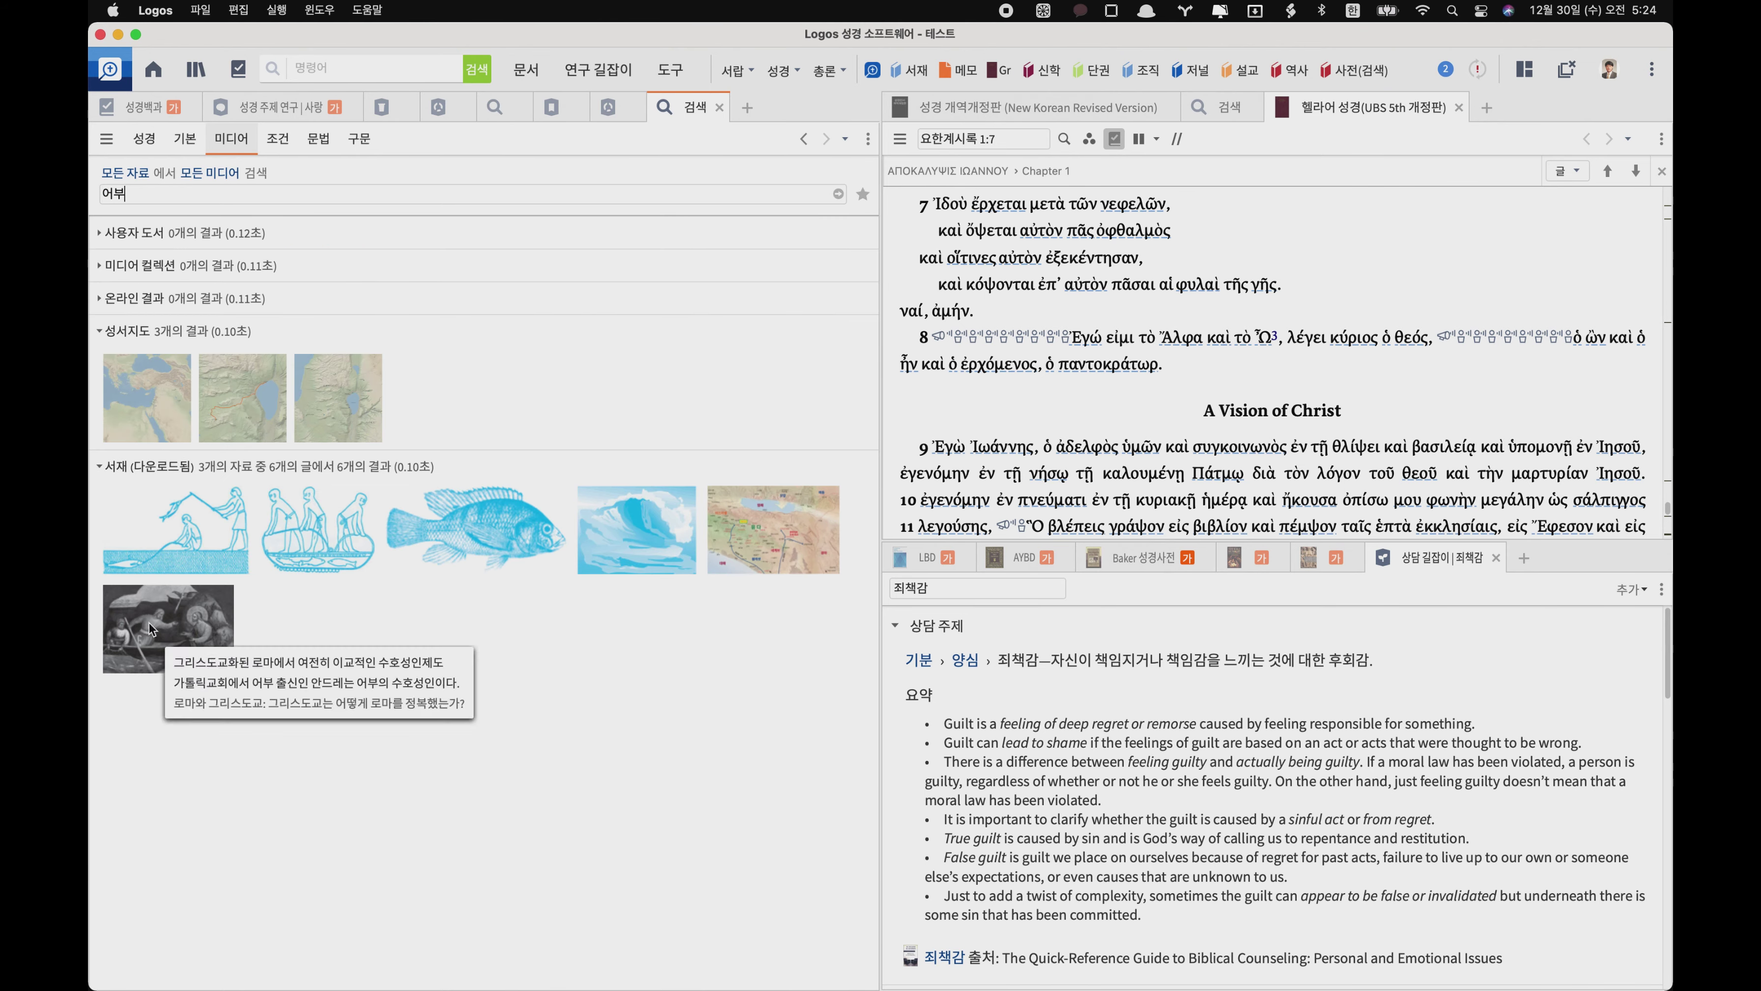
mouse_move(153, 551)
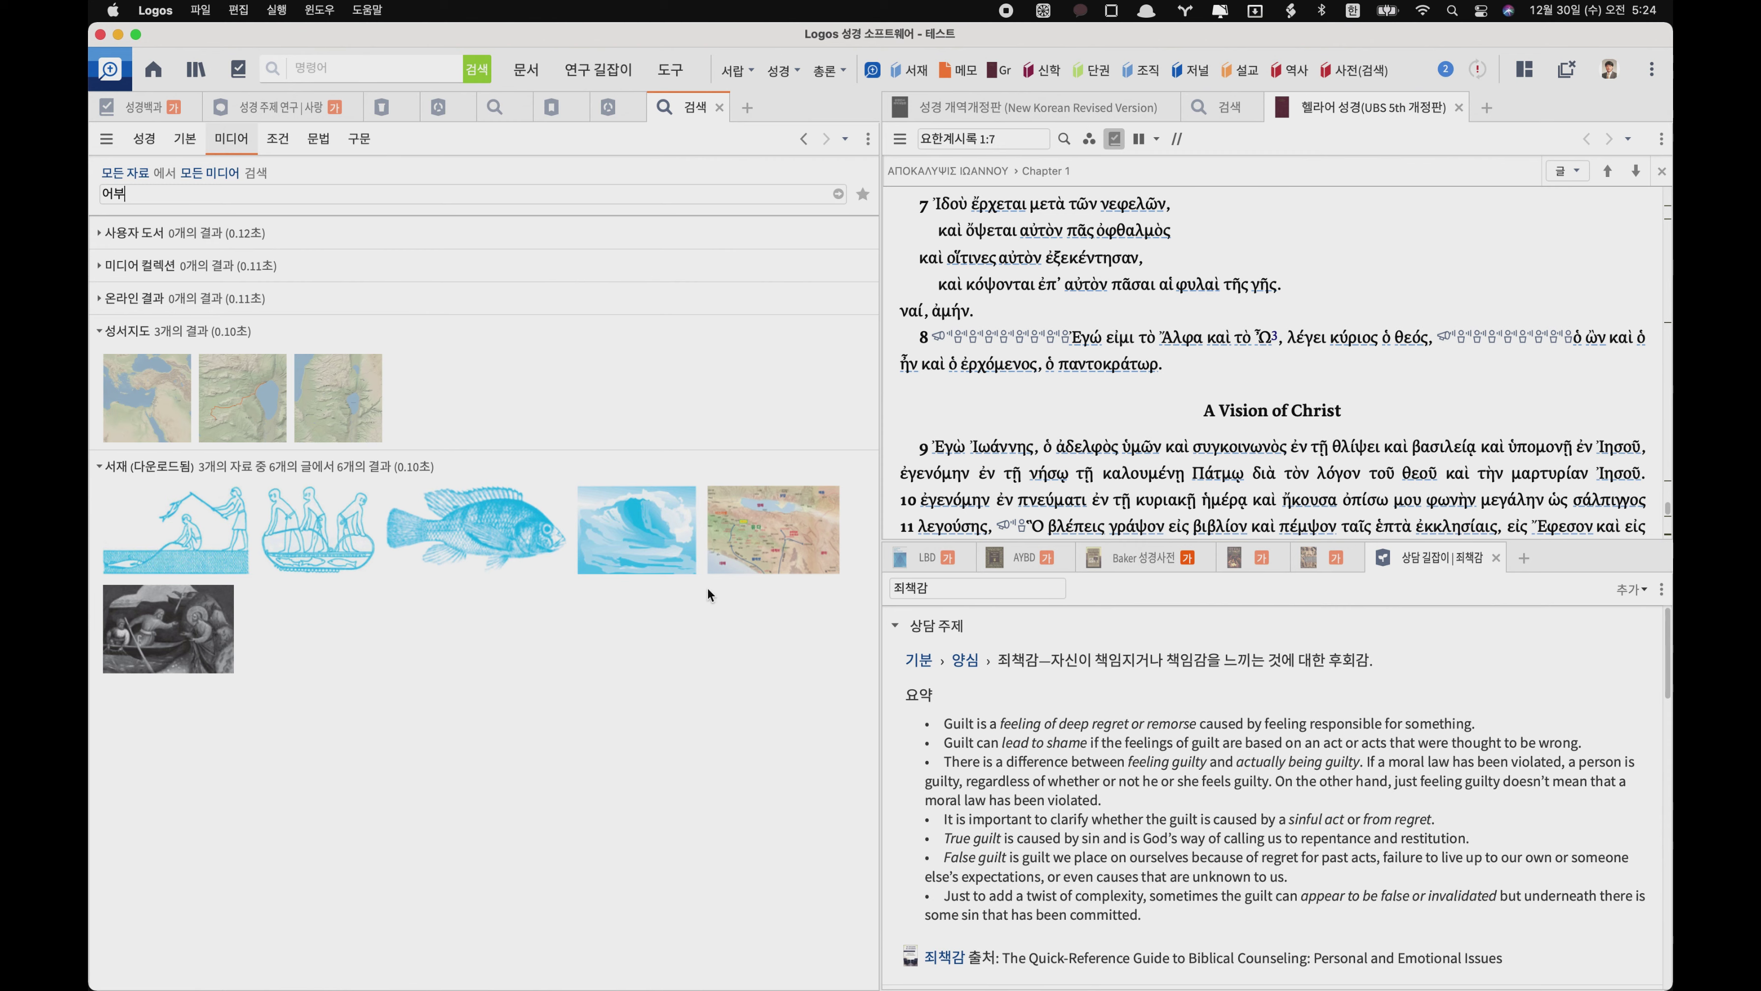
mouse_move(752, 555)
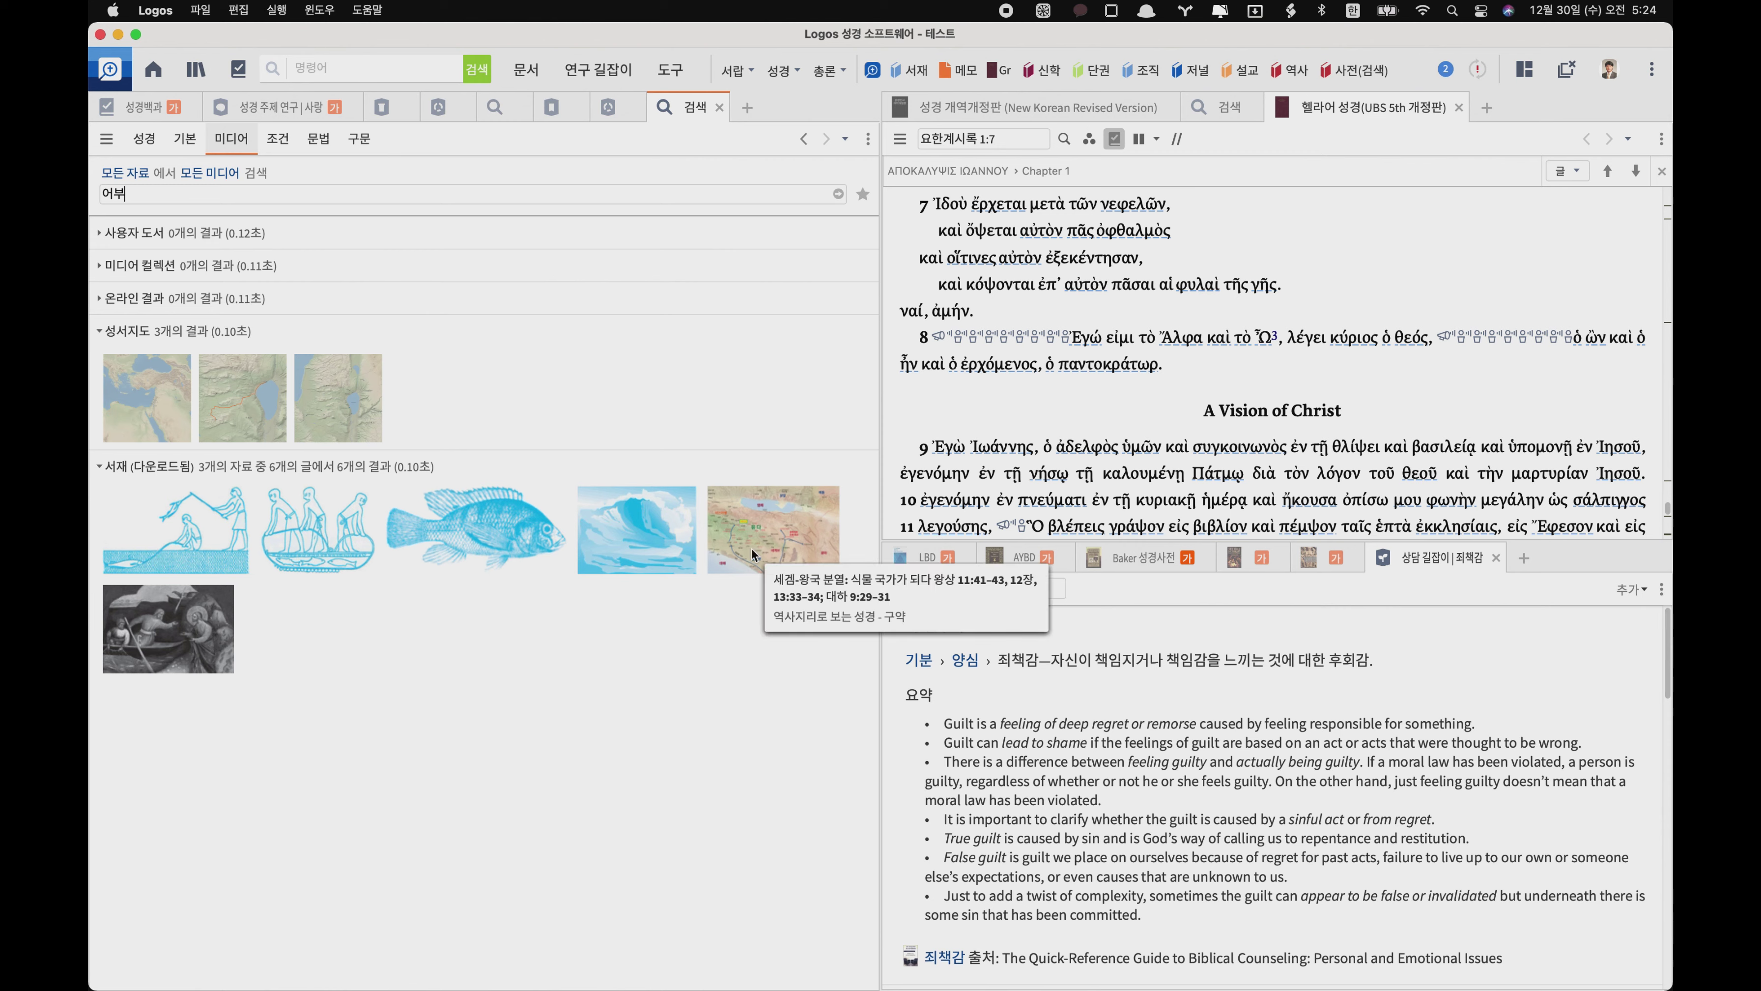
- Run a media search for 배 and look through the maps and library media in the results
key(BackSpace)
key(super+a)
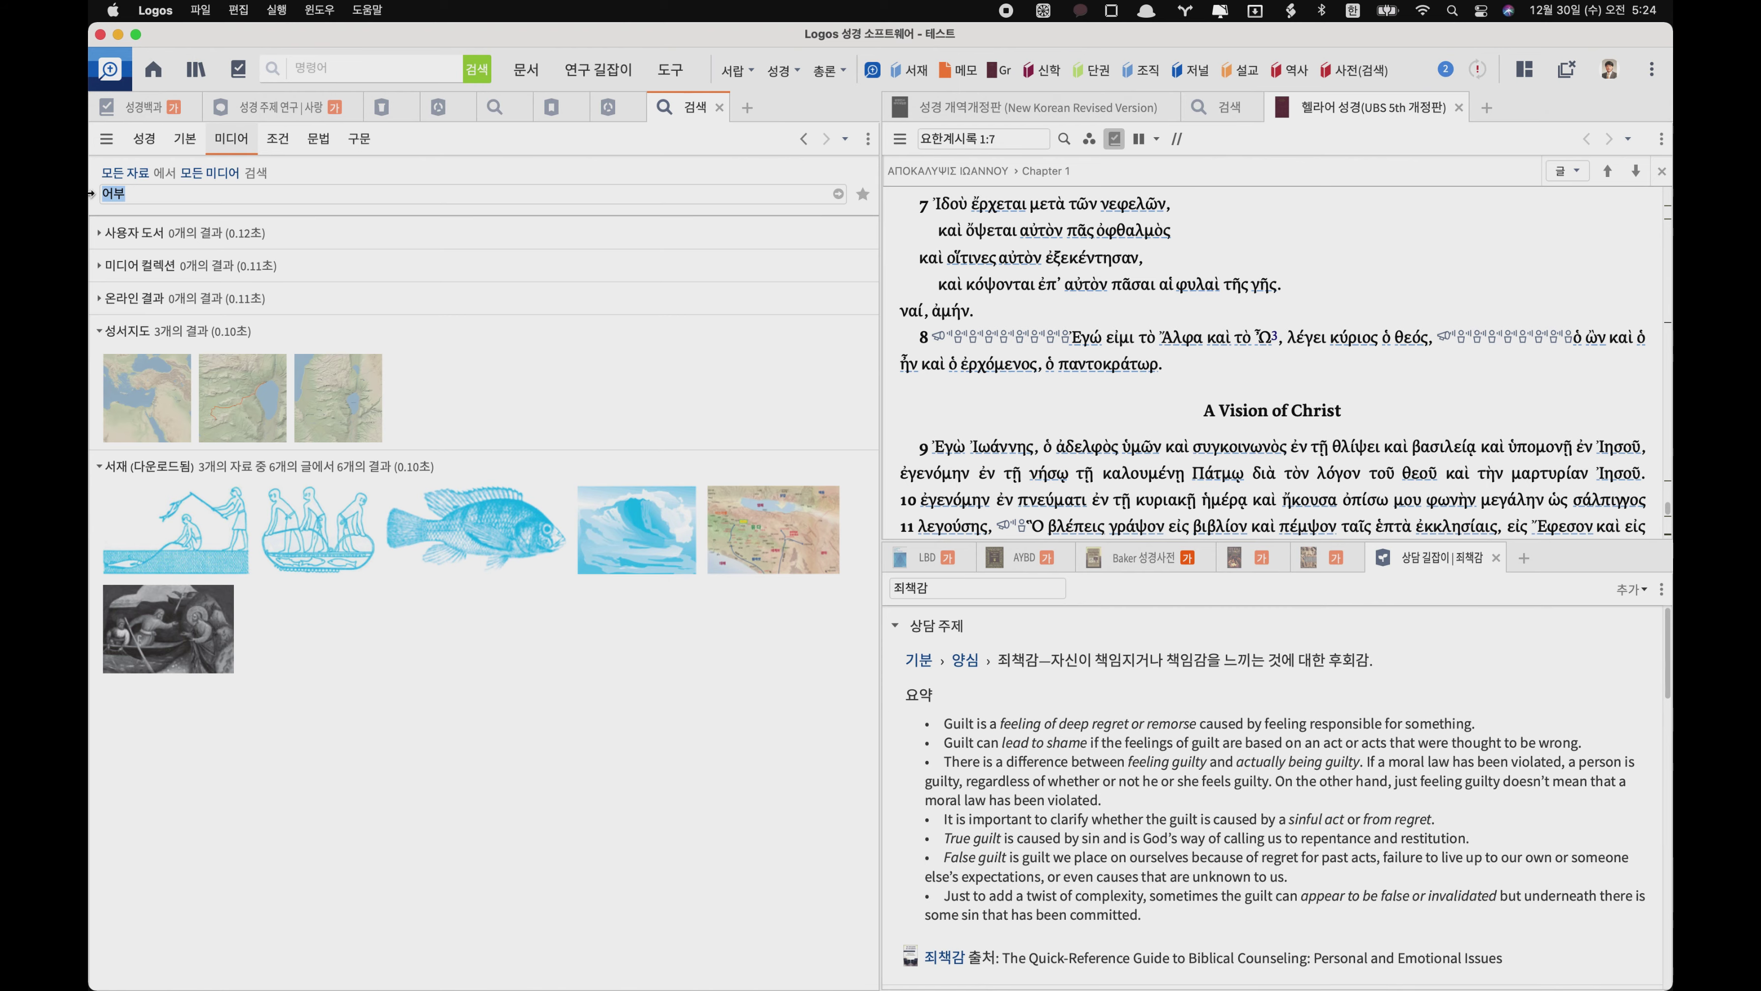
text(배)
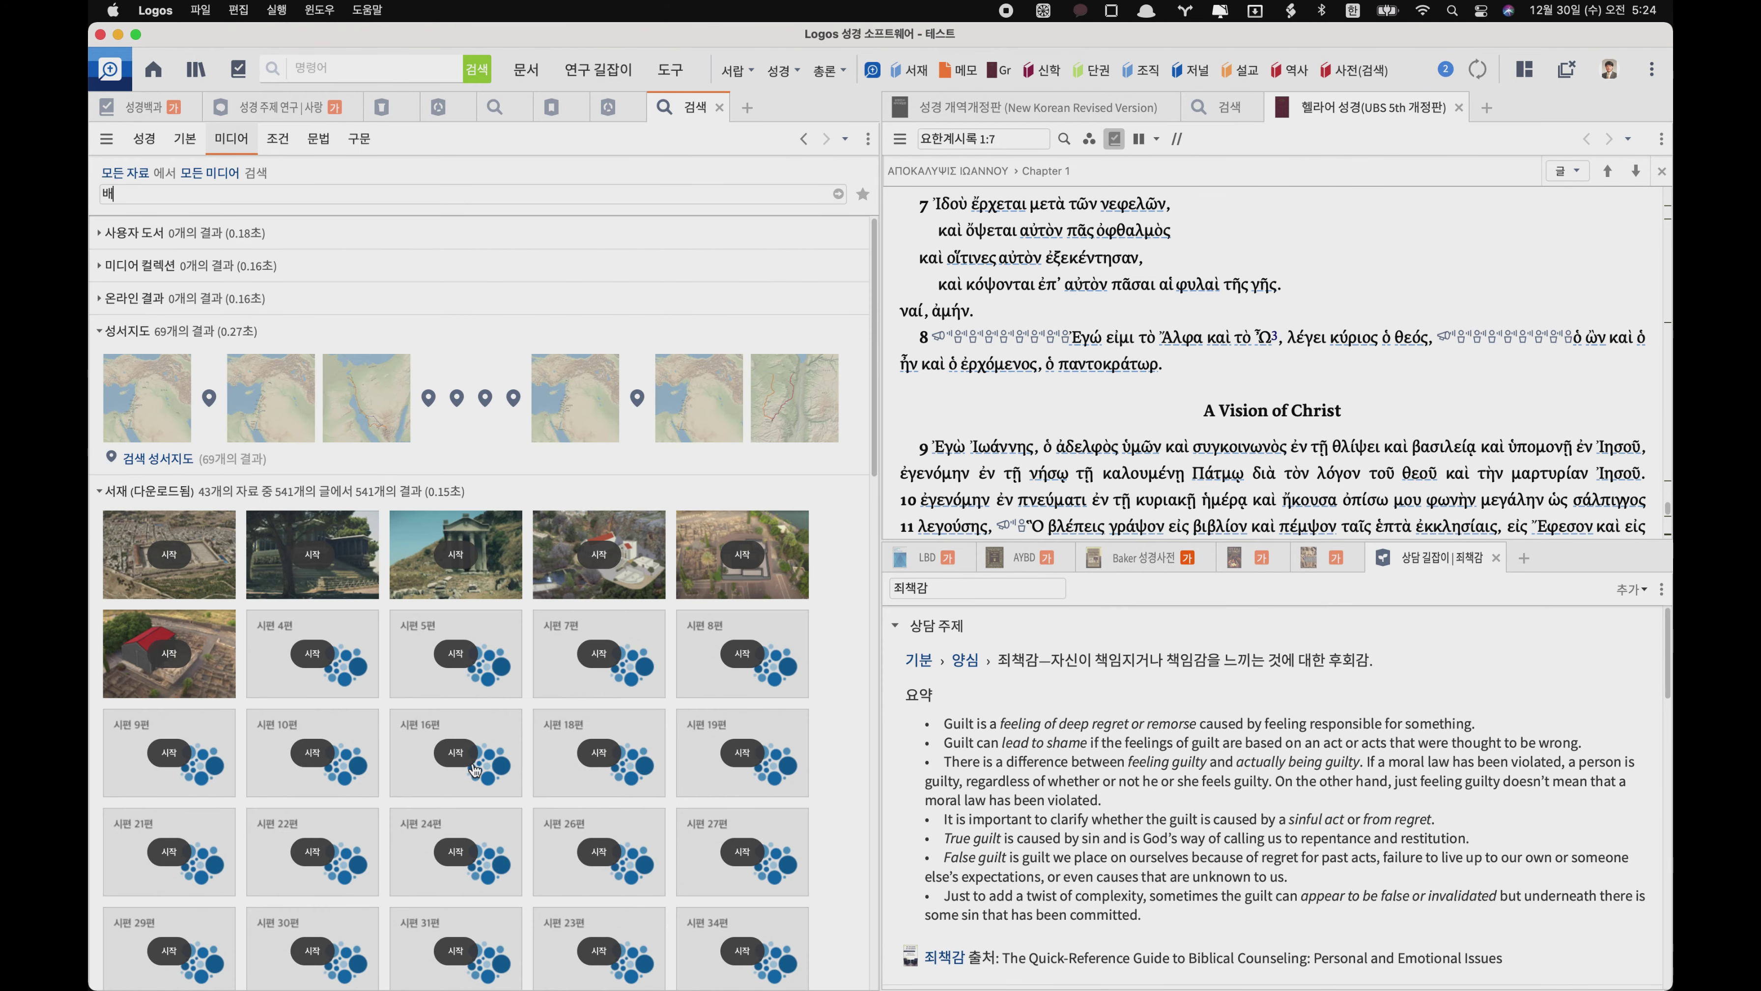
scroll(474, 767, down, 5)
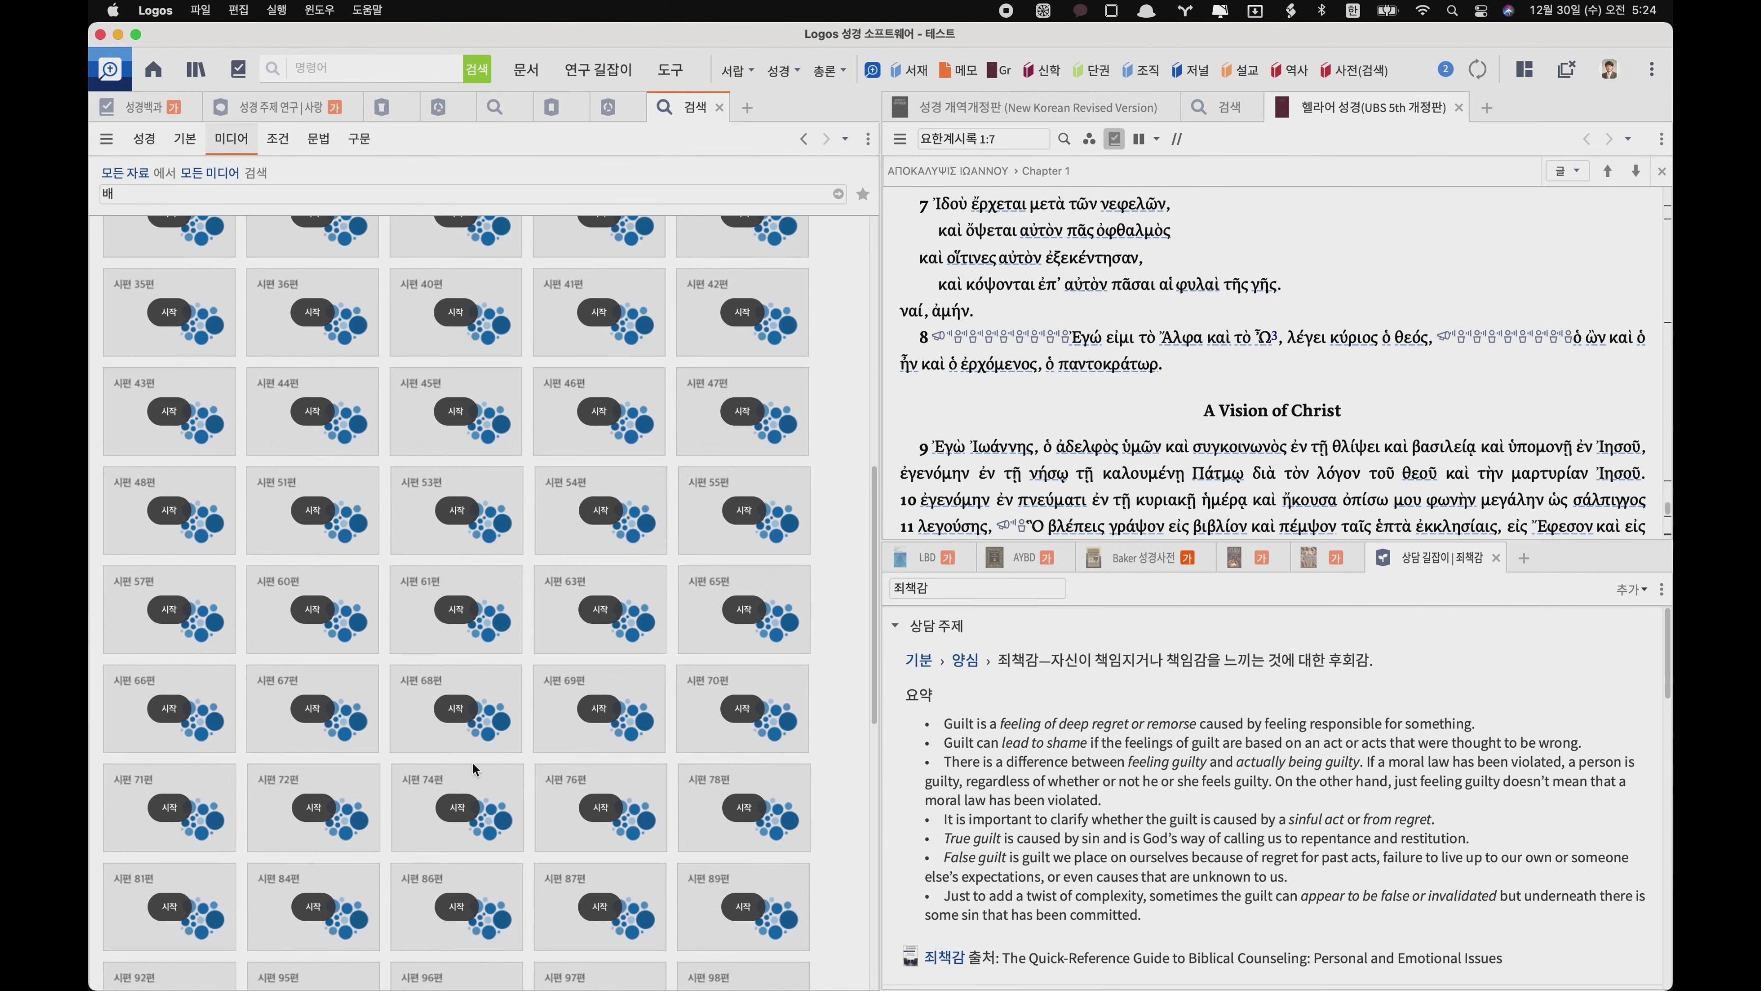
scroll(416, 693, up, 5)
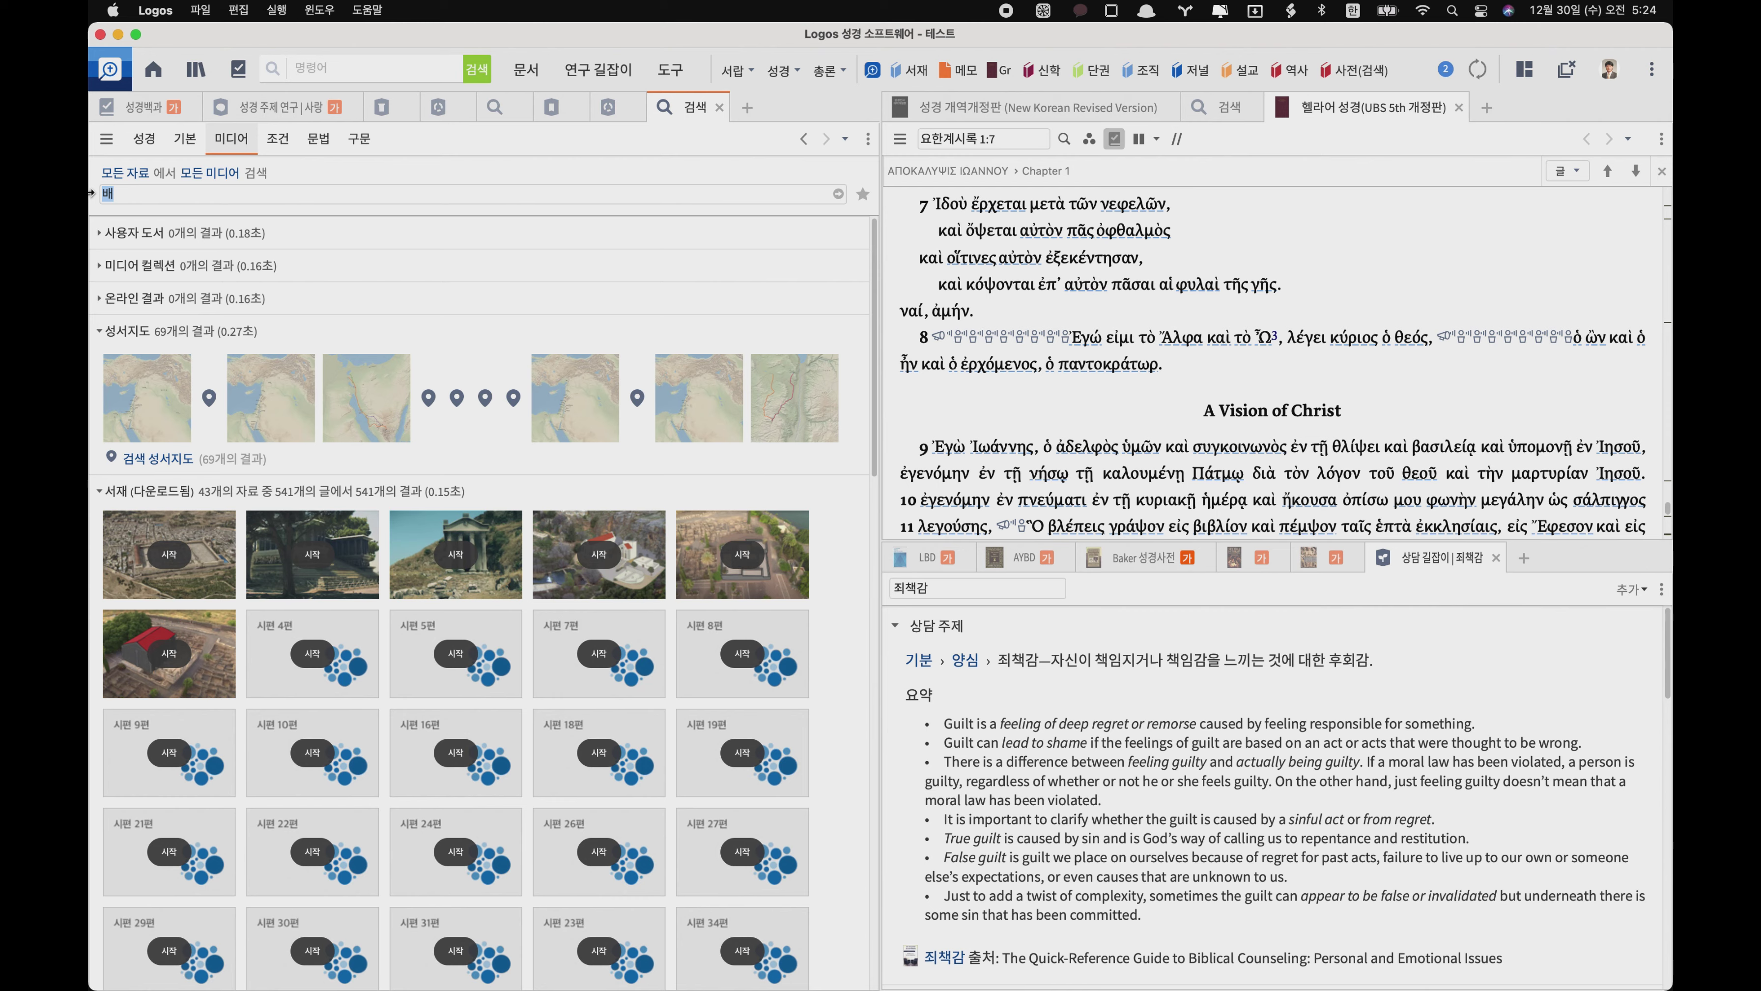
- Search the media for 무덤 and look through the images, then run the same word as a Bible search in 마태복음–요한계시록
key(Return)
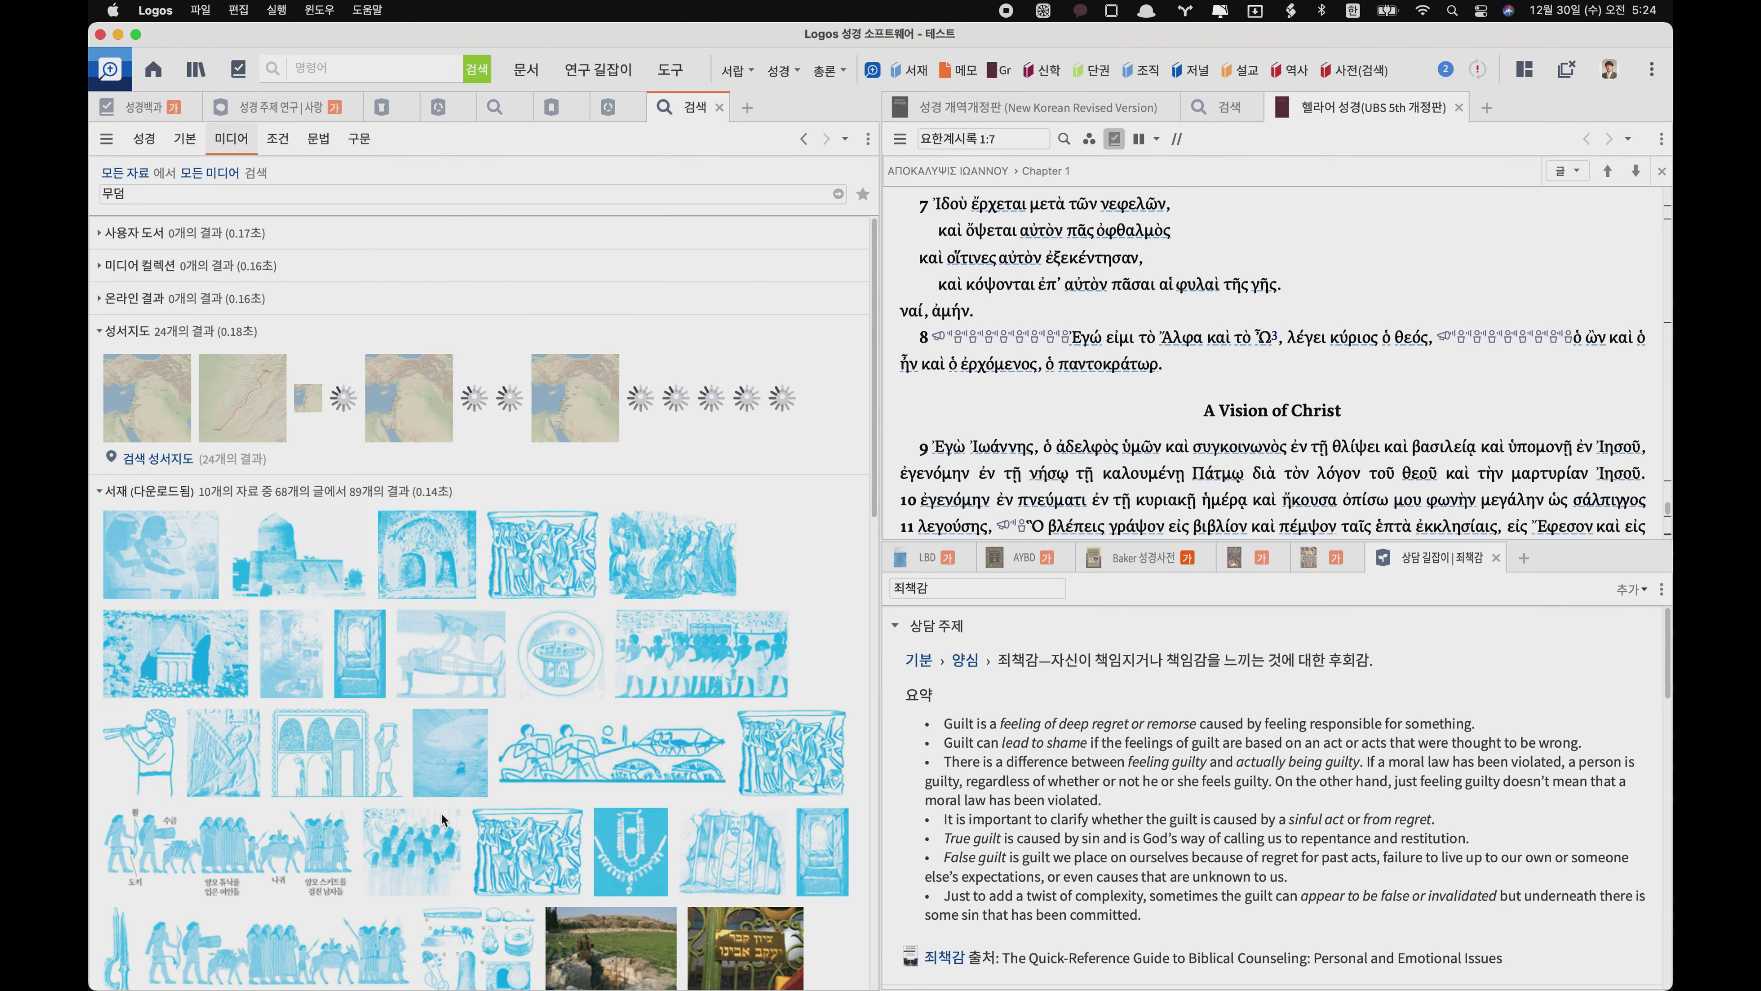
scroll(441, 812, down, 10)
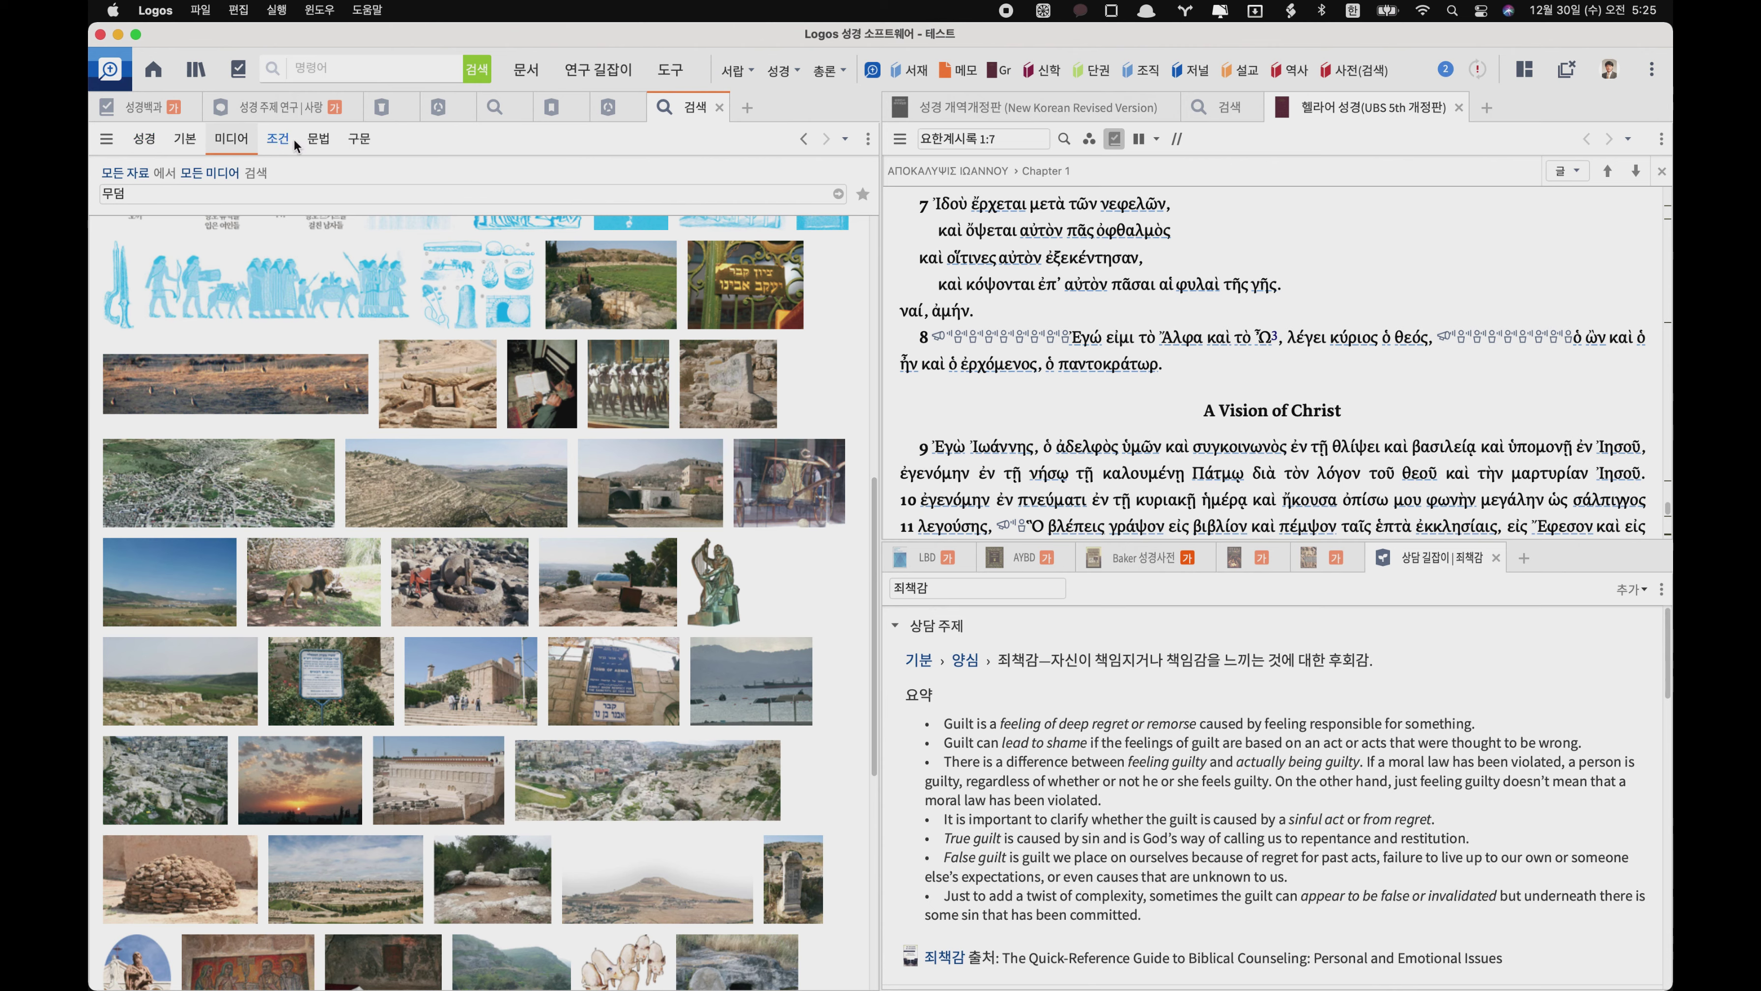
click(146, 141)
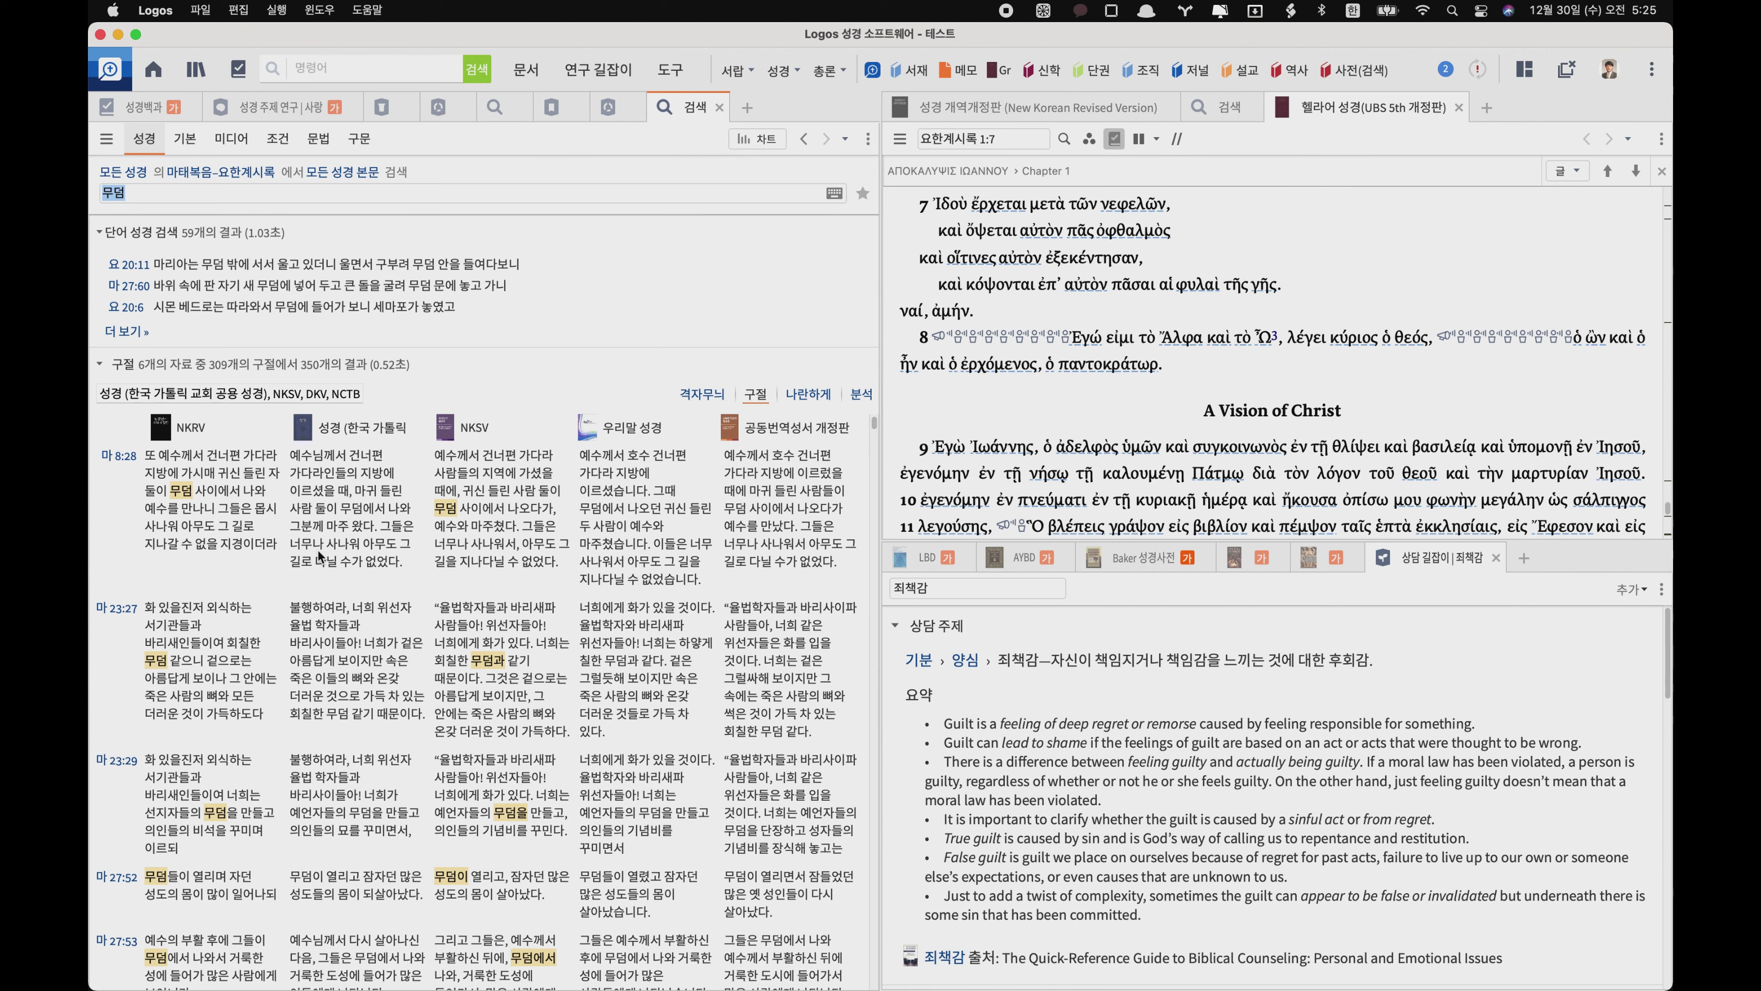
scroll(319, 555, down, 2)
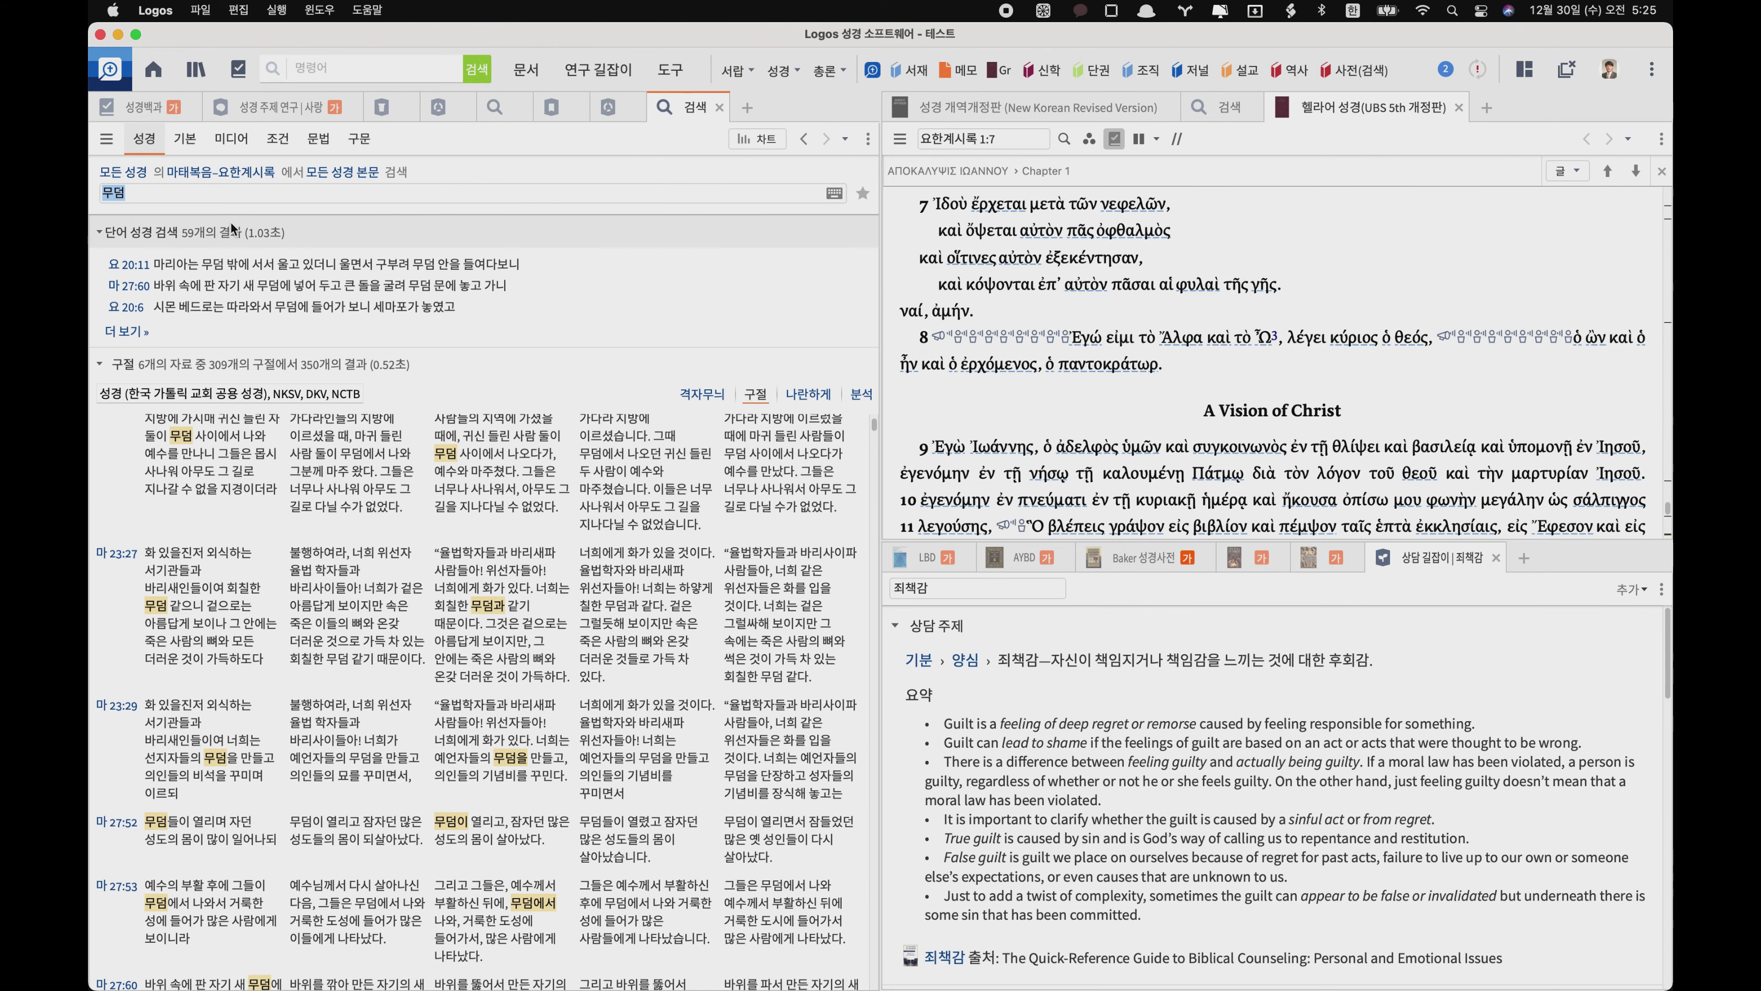
- Run a Bible search for 부활, expand the 단어 성경 검색 results, open 마 22:30 in 성경 개역개정판, and compare the verses across translations
text(부화)
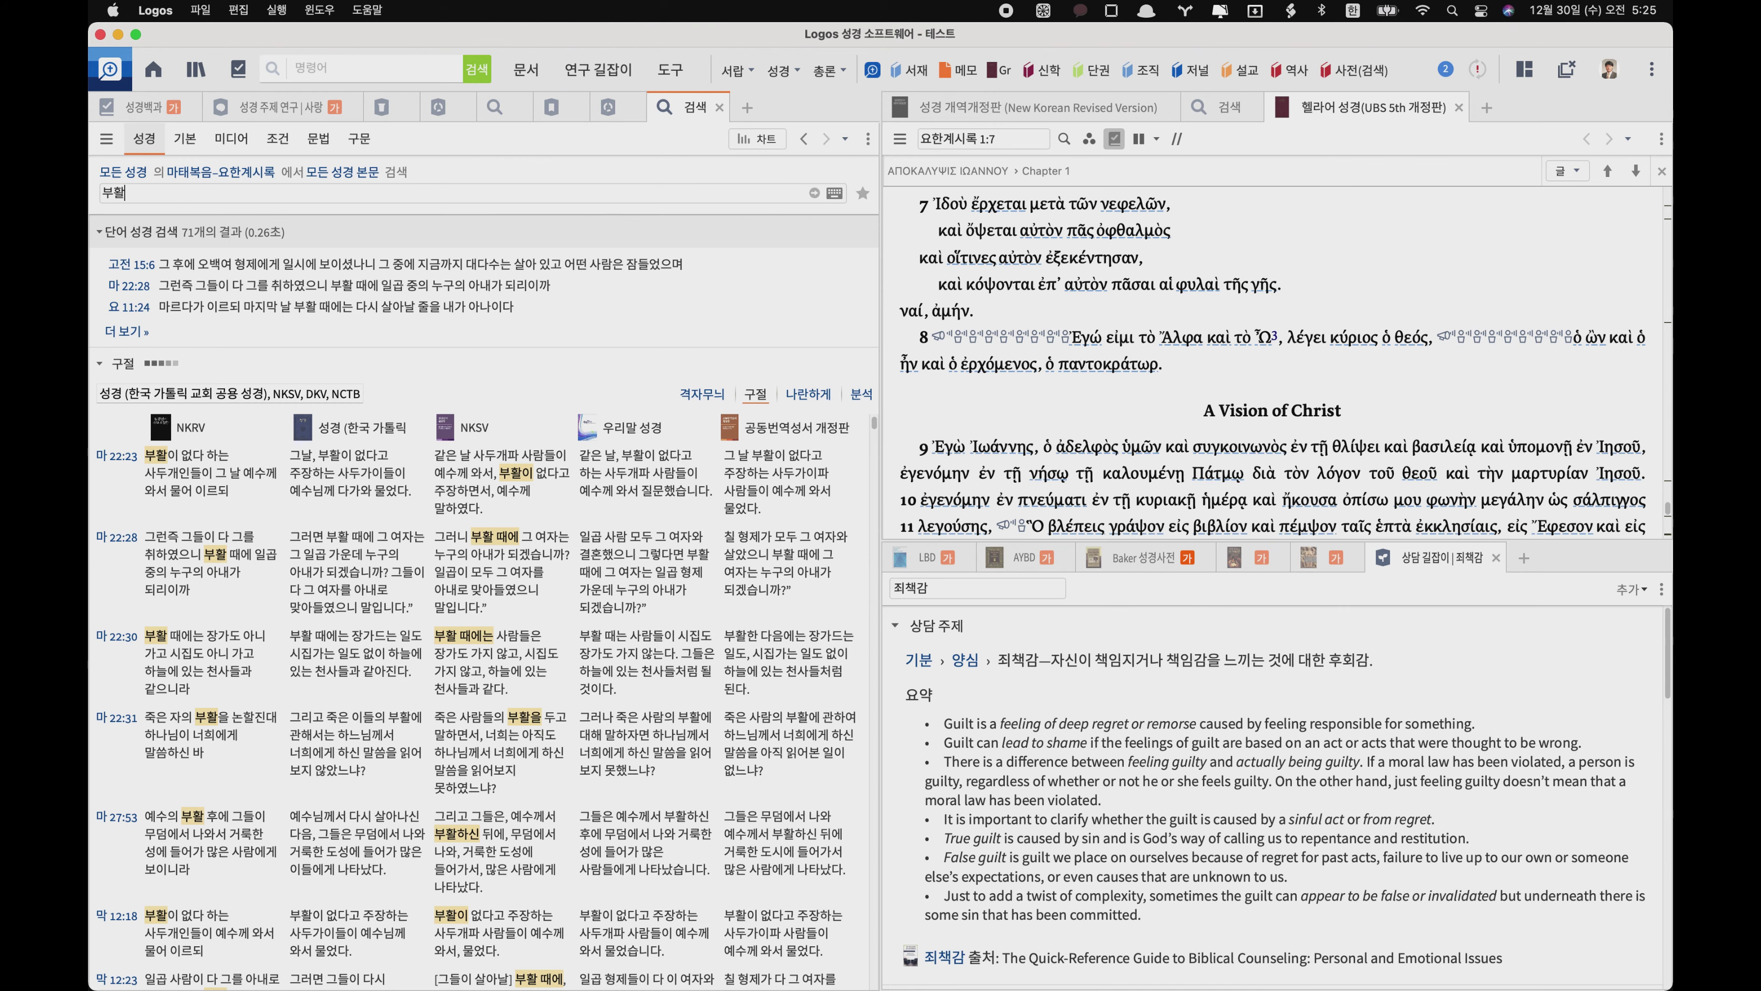
click(127, 331)
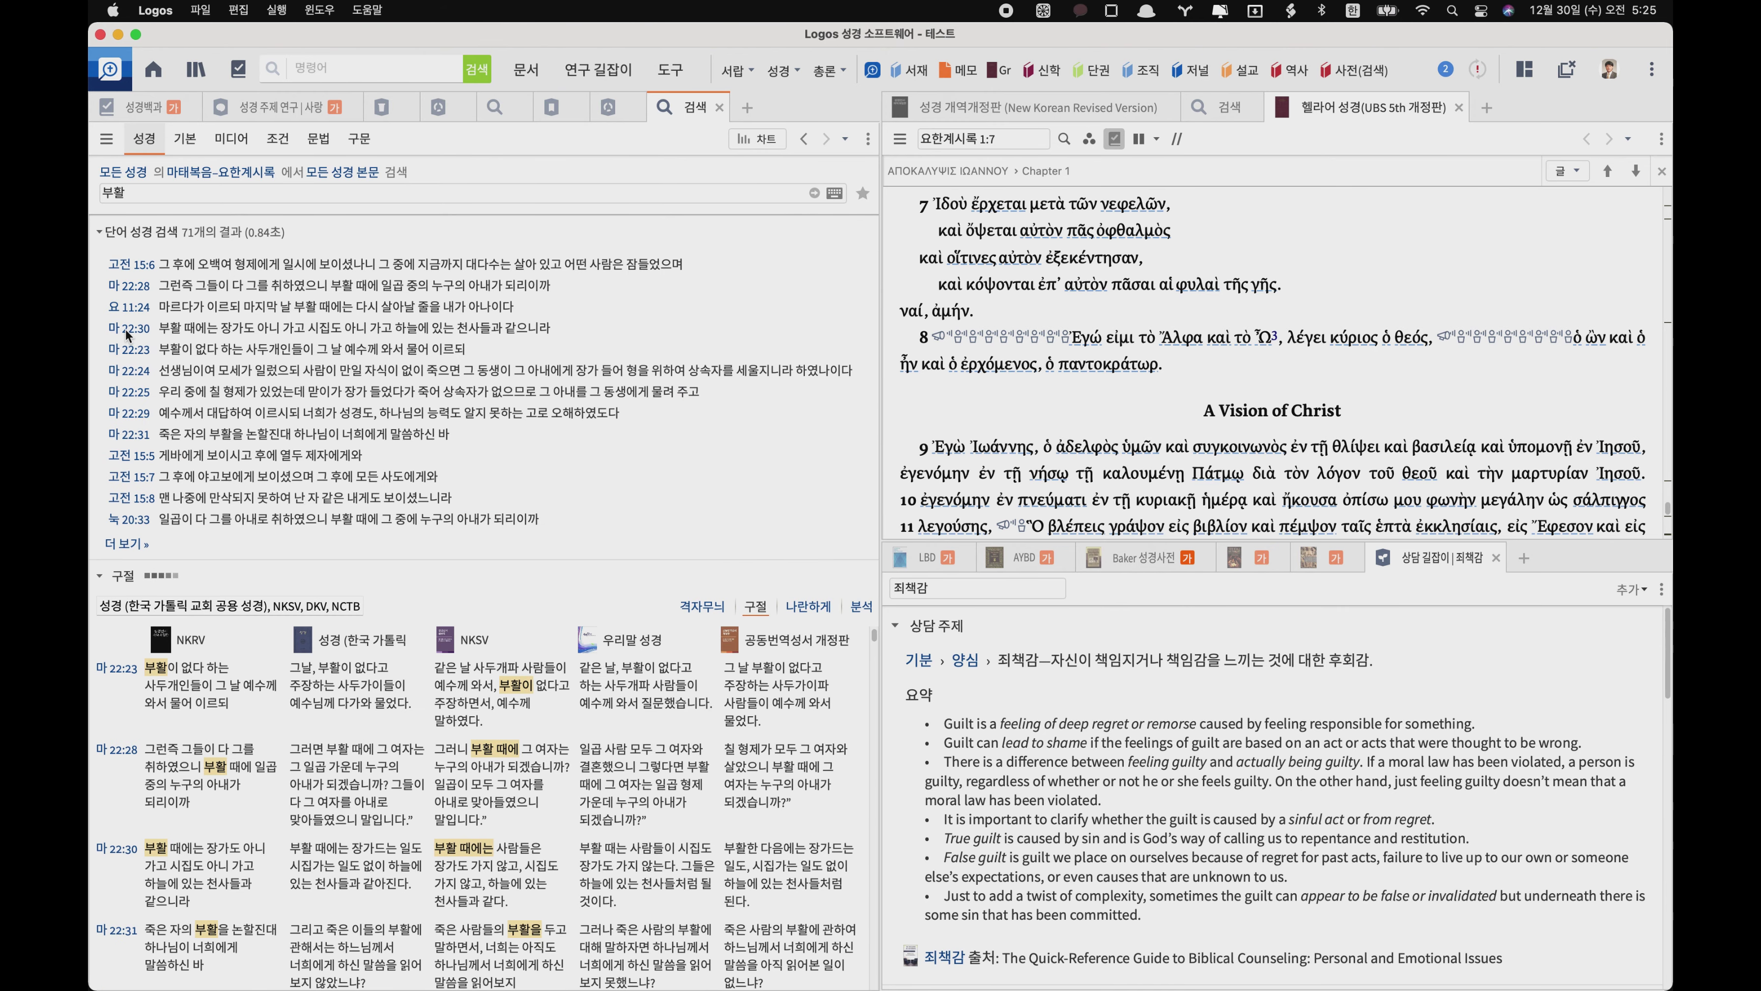
click(403, 412)
scroll(400, 753, down, 2)
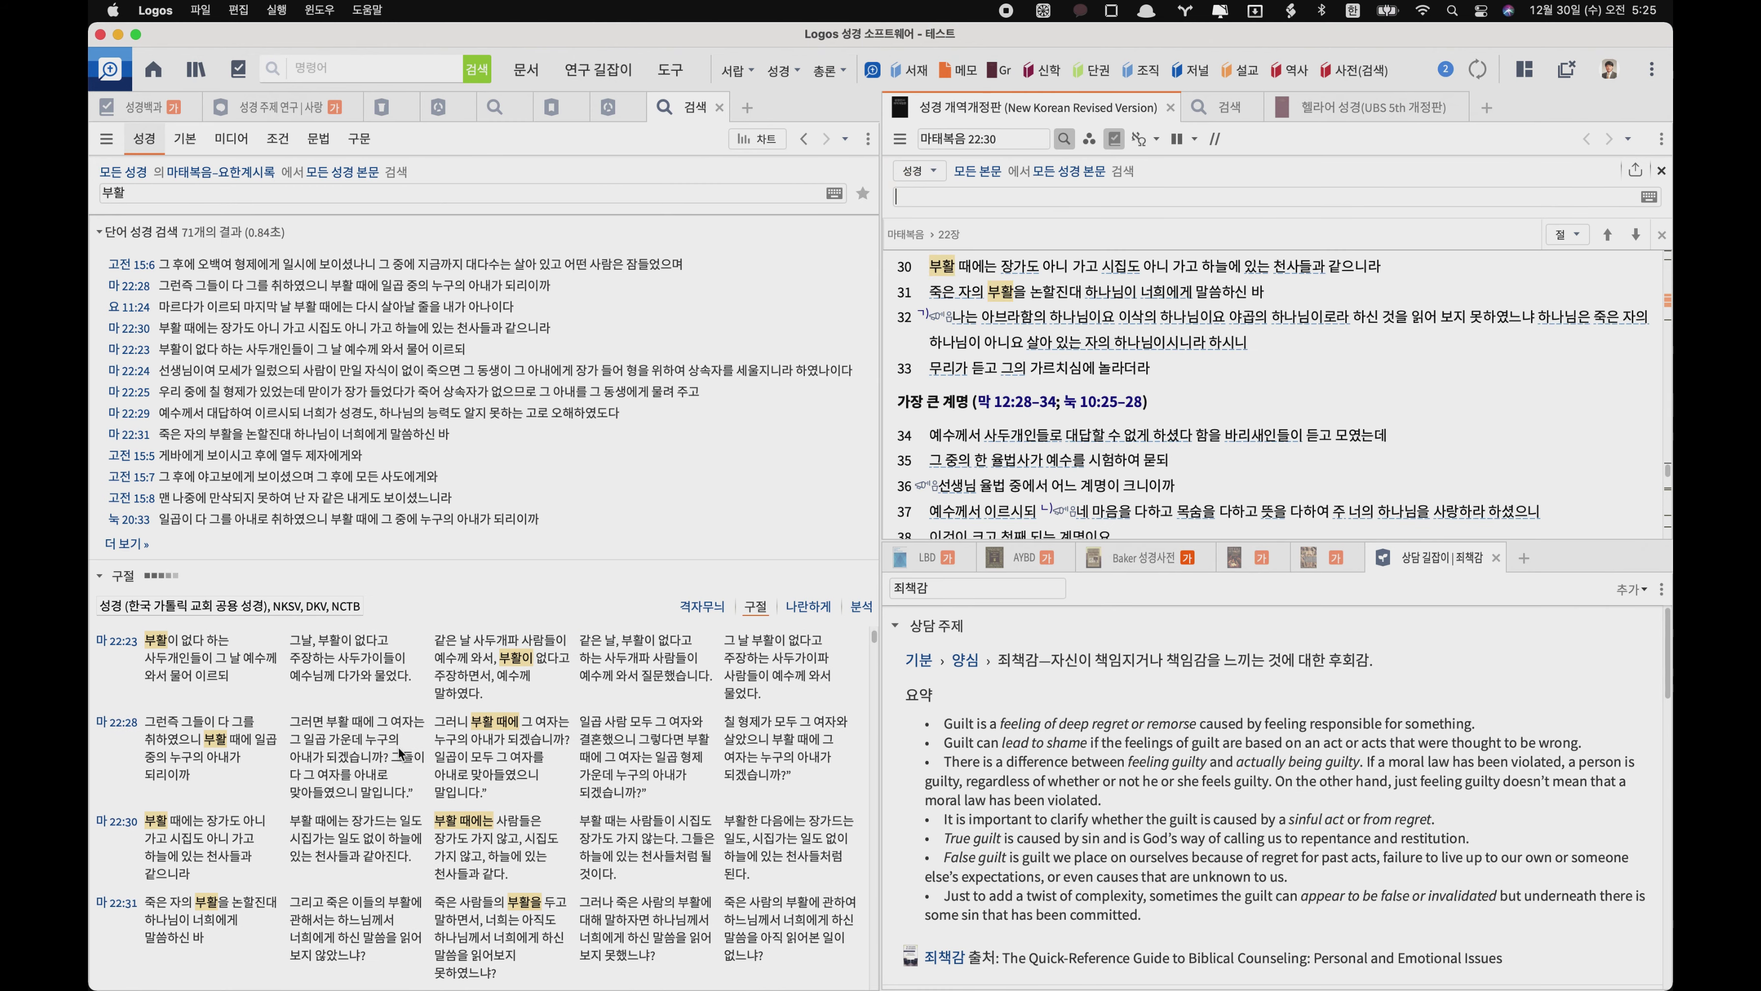
scroll(400, 753, down, 3)
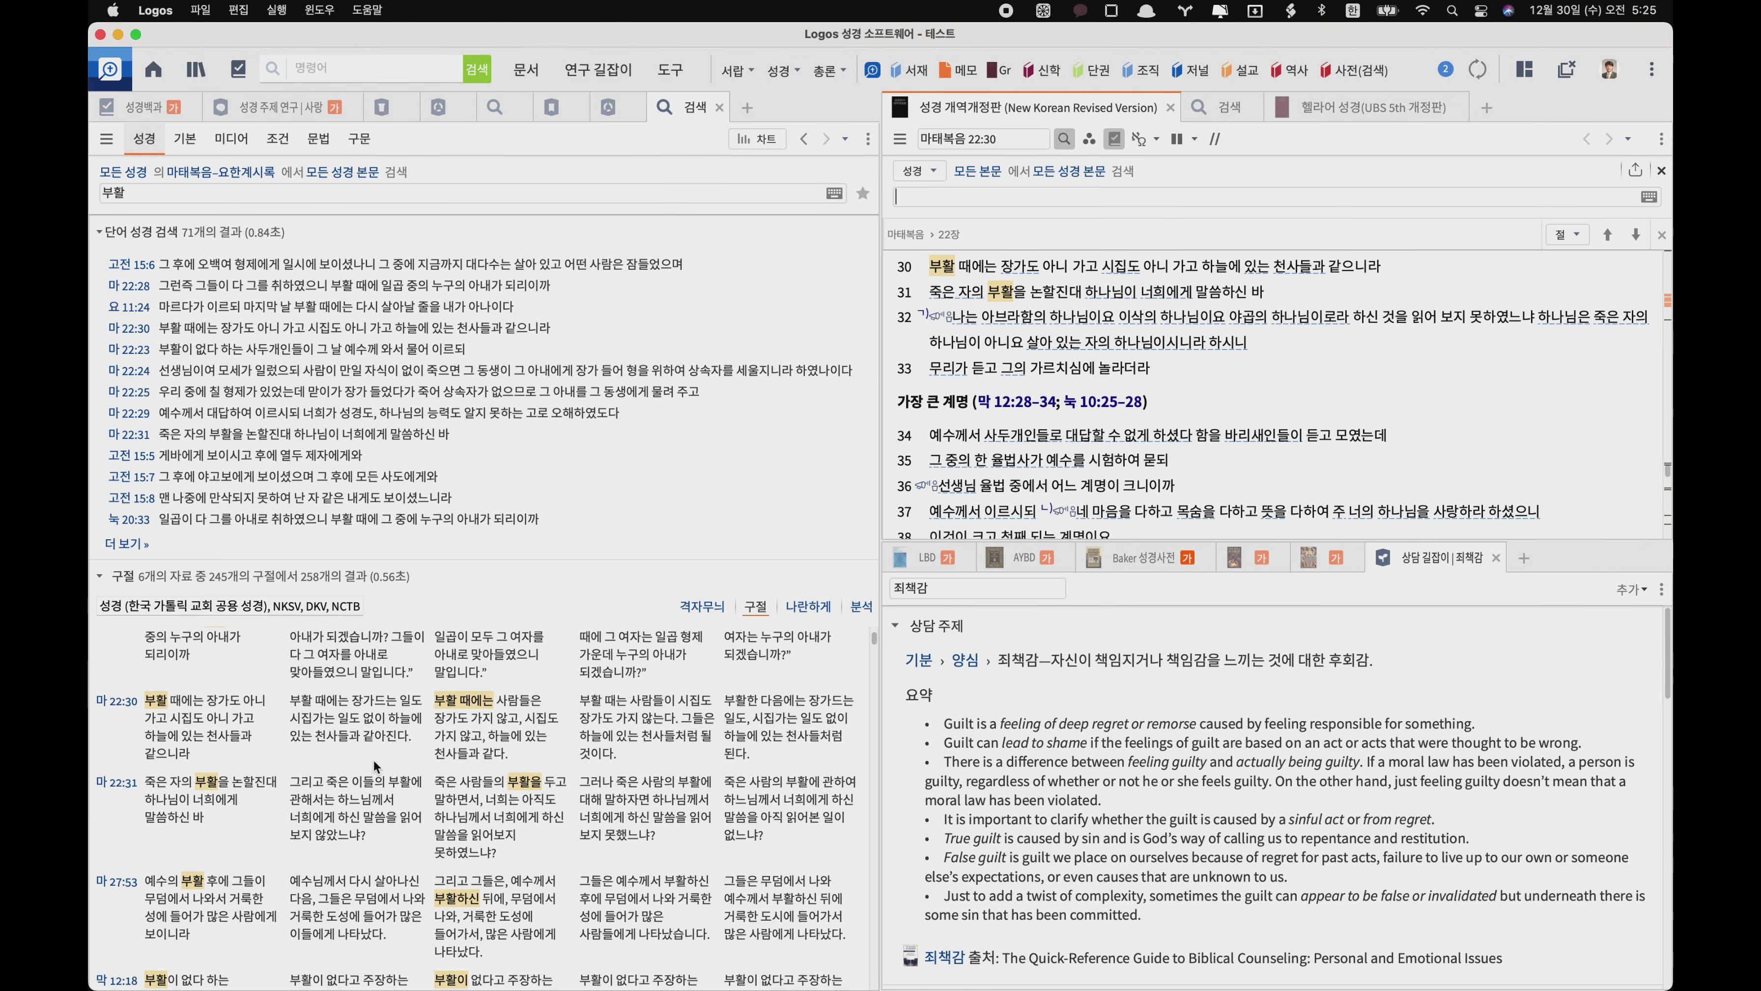
scroll(374, 765, up, 3)
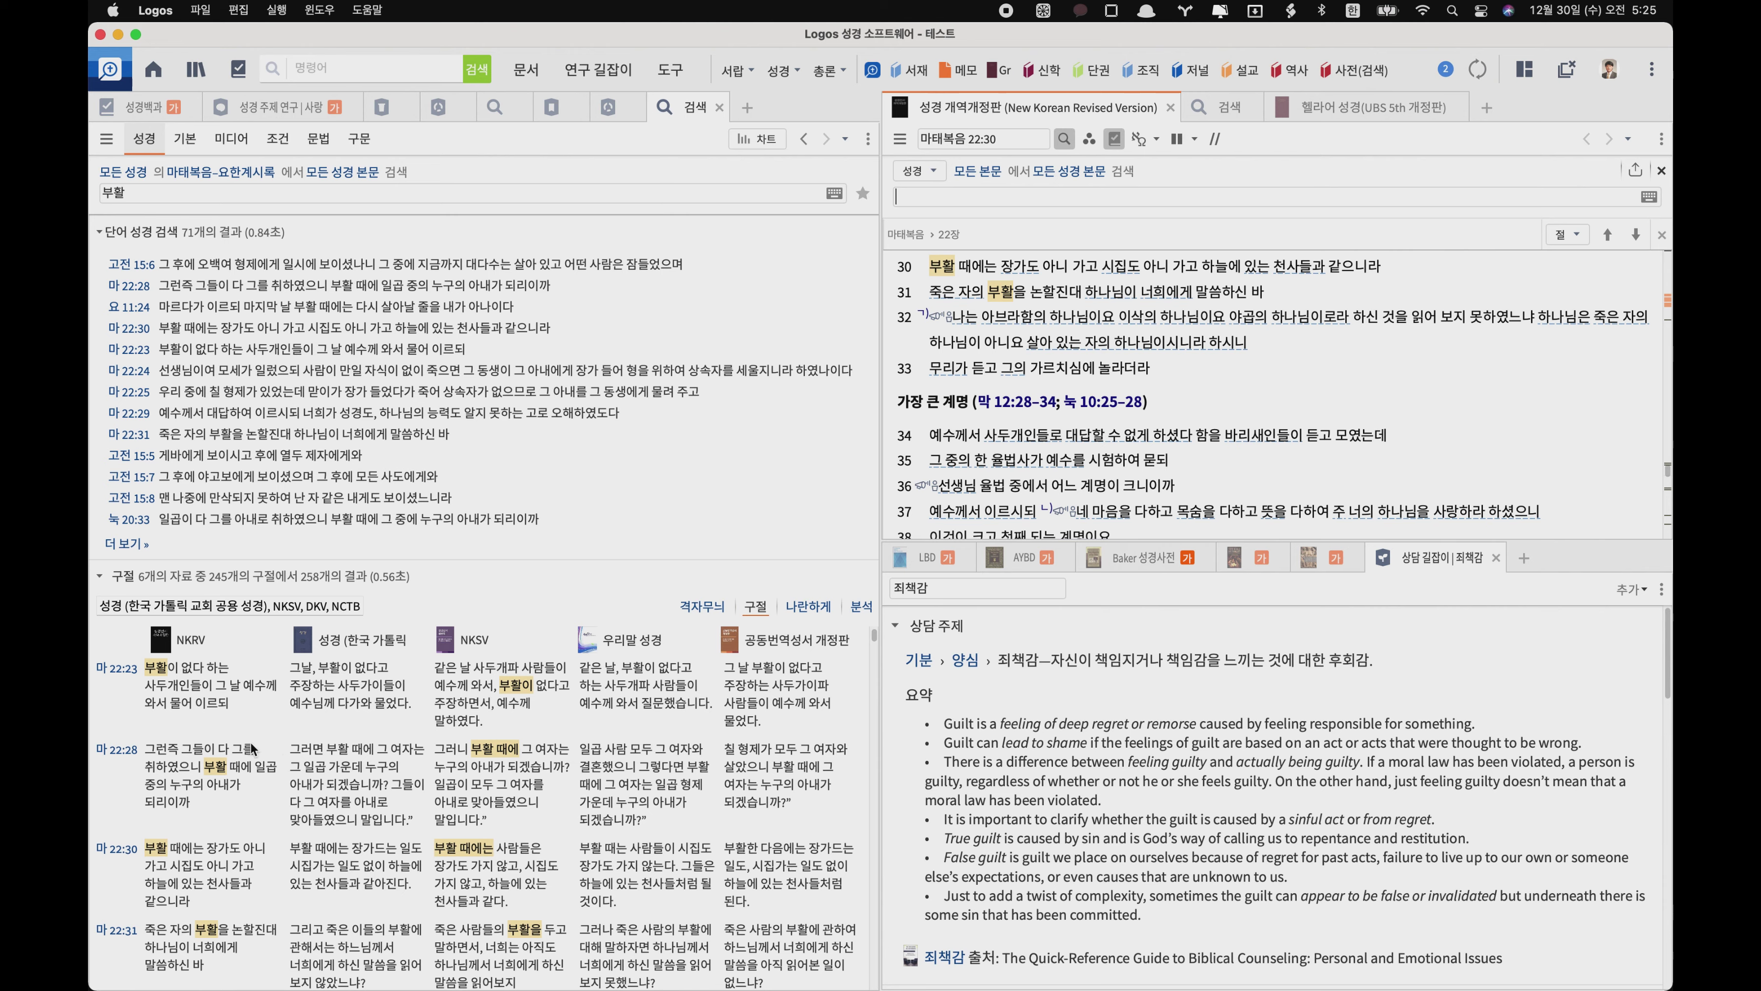